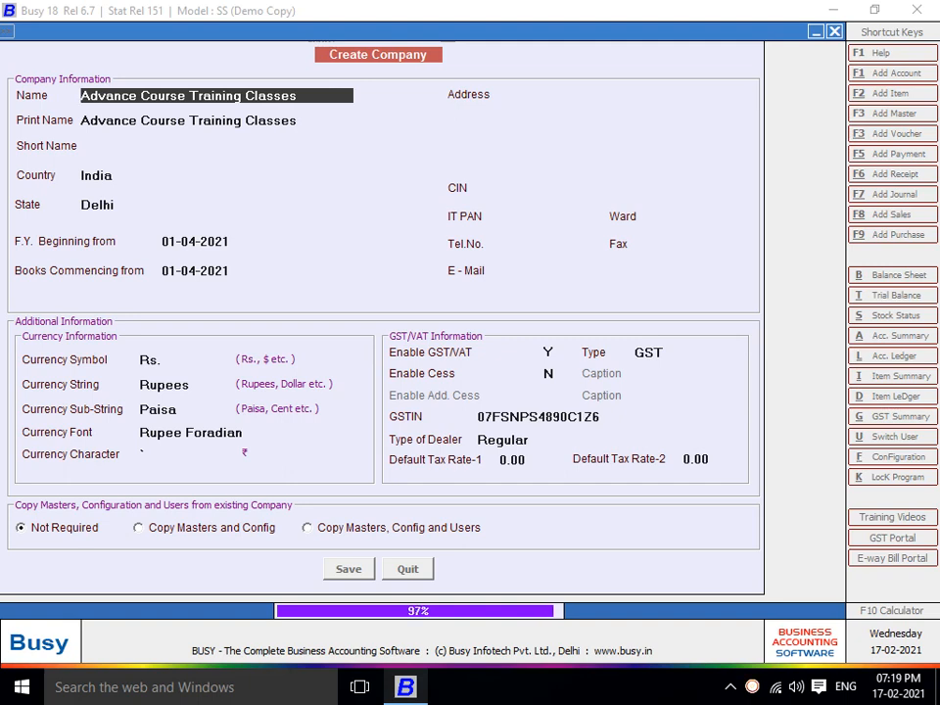
# Save the new company with user authentication required and a superuser name and password
pyautogui.press('Return')
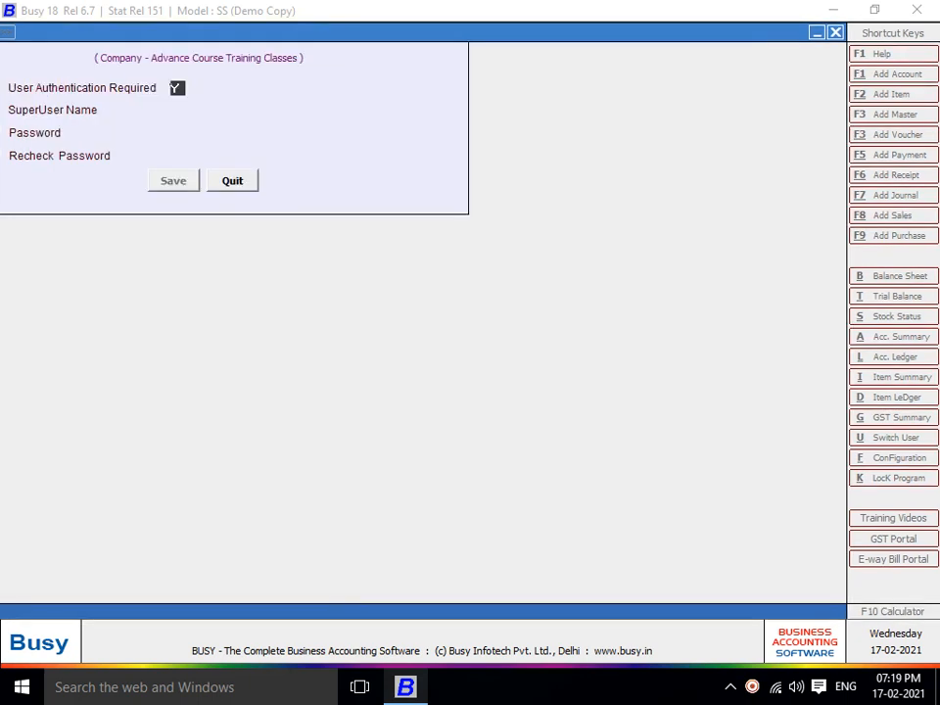
pyautogui.press('Return')
pyautogui.write('A')
pyautogui.press('Return')
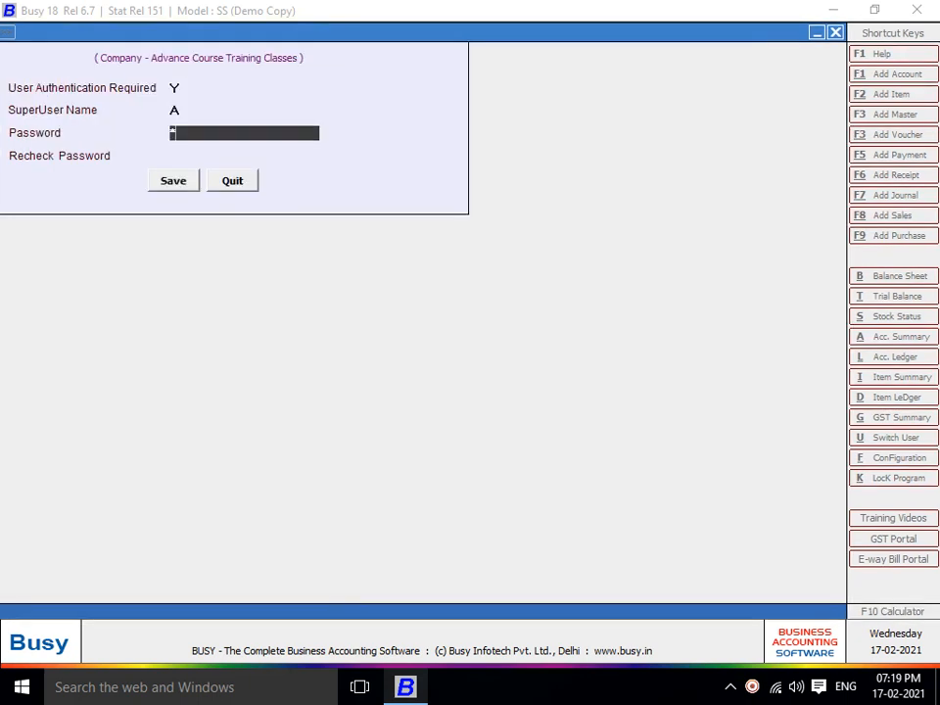
pyautogui.write('a')
pyautogui.press('Return')
pyautogui.write('a')
pyautogui.press('Return')
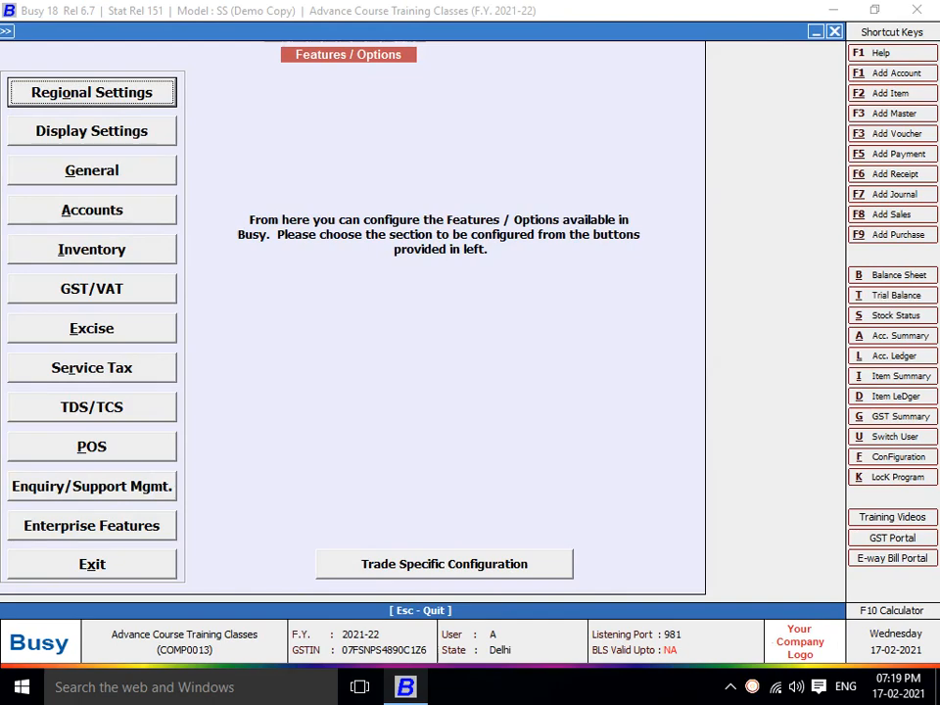
# Leave Features/Options and move across the menus to Transactions
pyautogui.press('Escape')
pyautogui.press('Right')
pyautogui.press('Right')
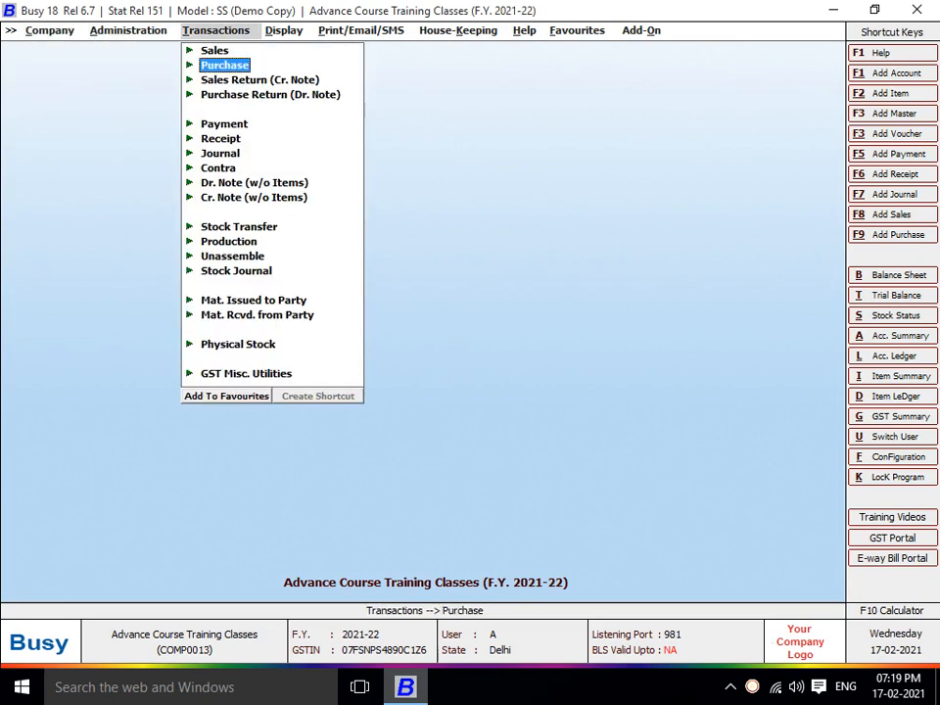
# Start a purchase voucher dated 01-05-2021, number KT/19-20/1, purchase type I/GST-TaxIncl
pyautogui.press('Return')
pyautogui.press('Return')
pyautogui.press('Return')
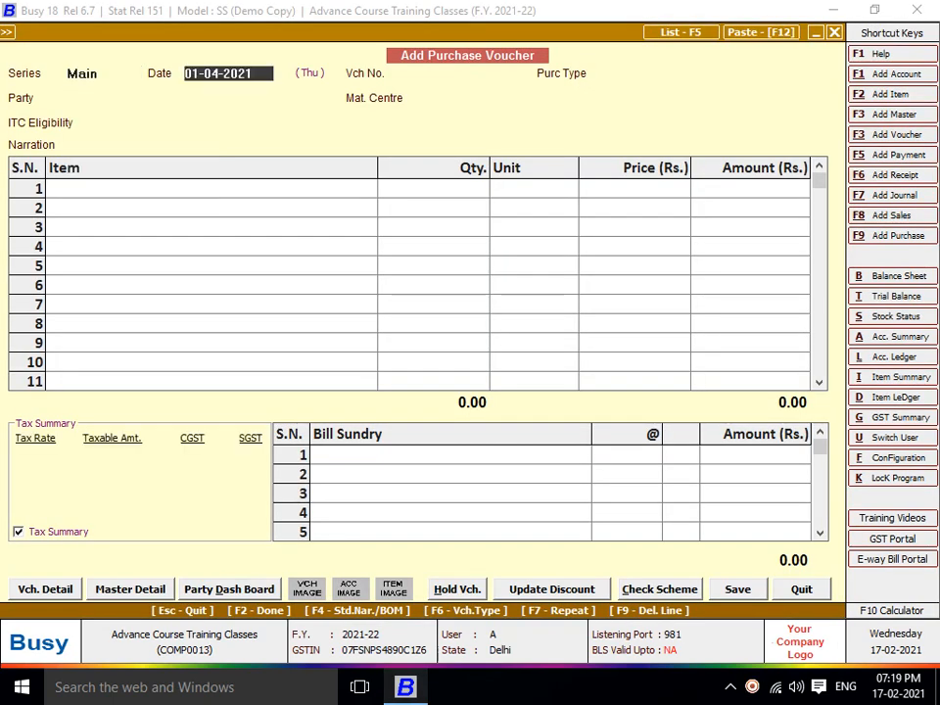
pyautogui.write('1-5')
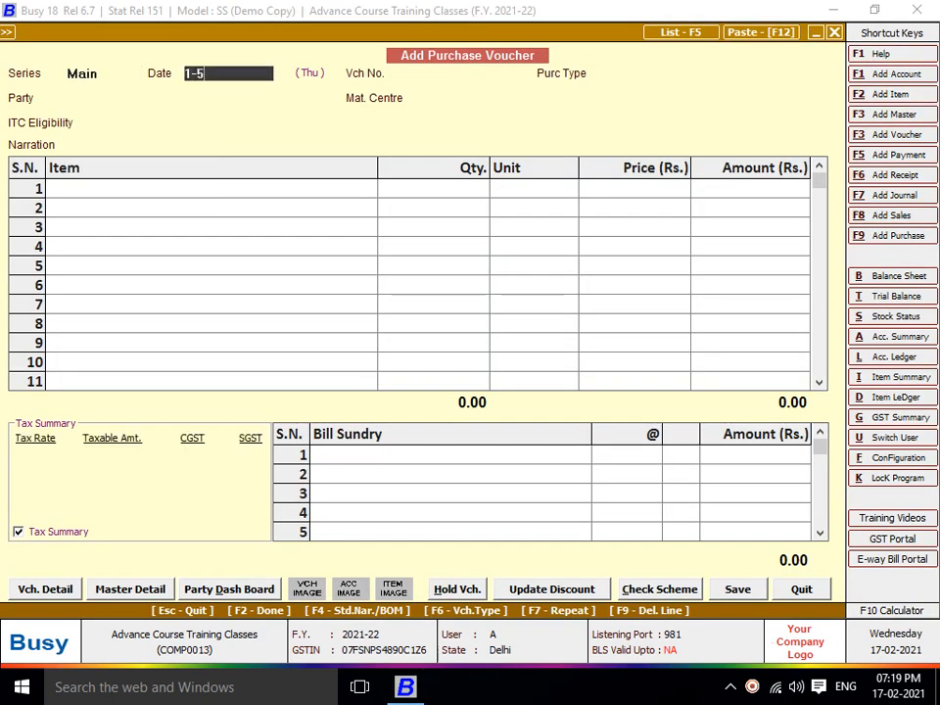
pyautogui.press('Return')
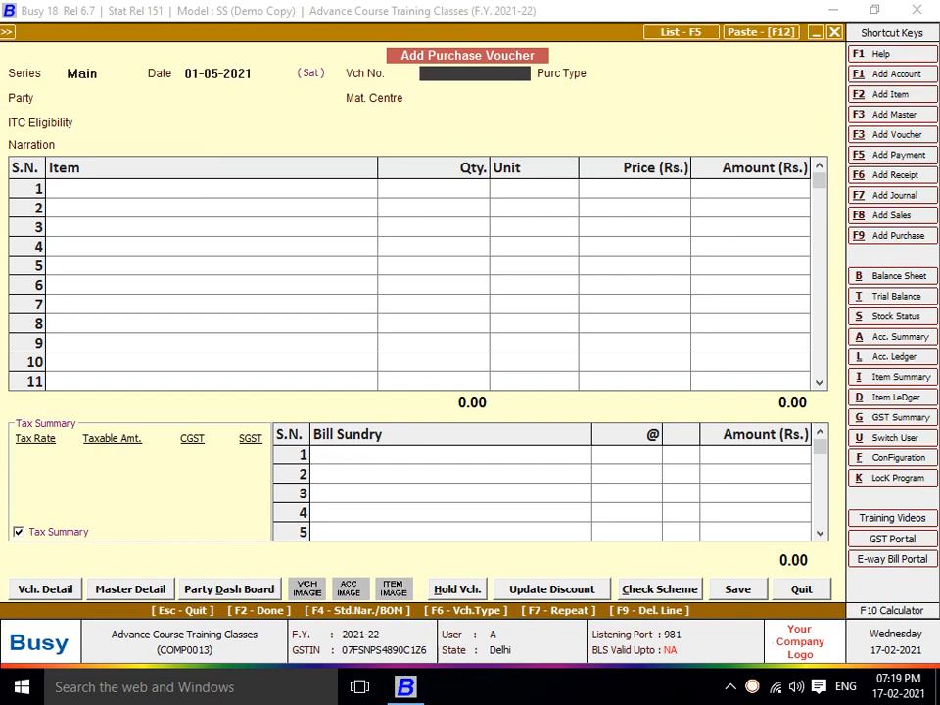
pyautogui.write('kt')
pyautogui.press('BackSpace')
pyautogui.press('BackSpace')
pyautogui.write('KT/19-20-')
pyautogui.press('BackSpace')
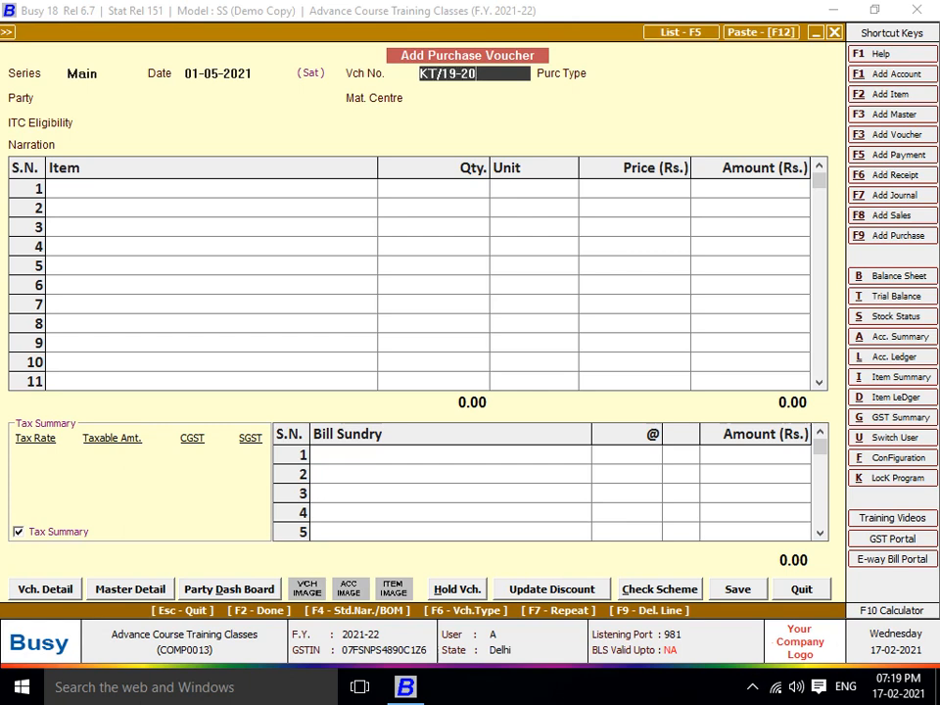
pyautogui.write('/1')
pyautogui.press('Return')
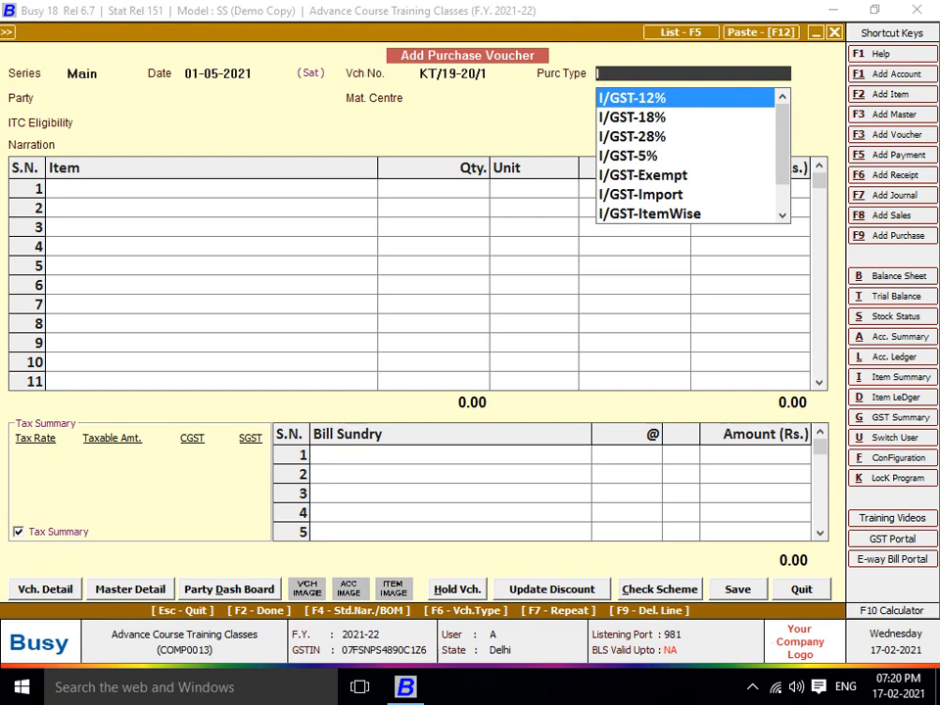
pyautogui.write('INC')
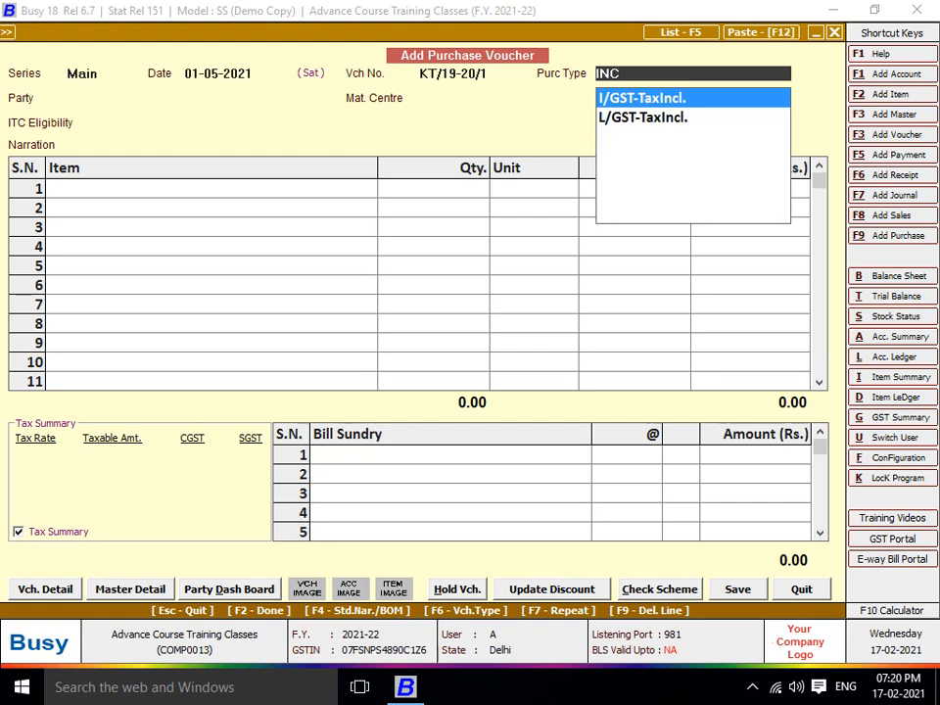
pyautogui.press('Return')
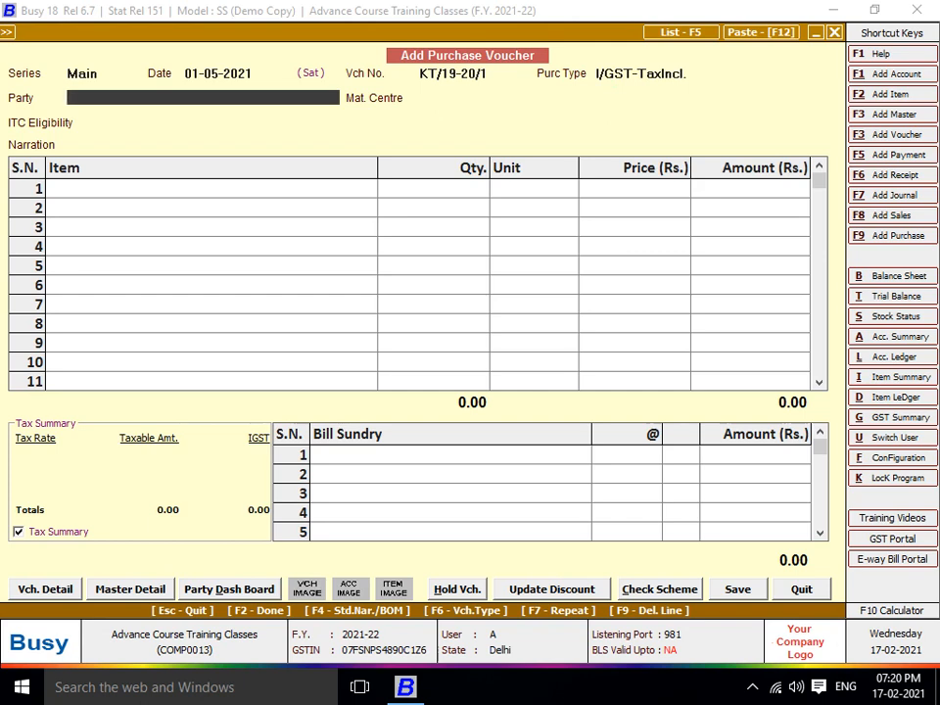
# Create new party account KARAN TRADERS under the Sundry Creditors group
pyautogui.press('F1')
pyautogui.write('KARAN')
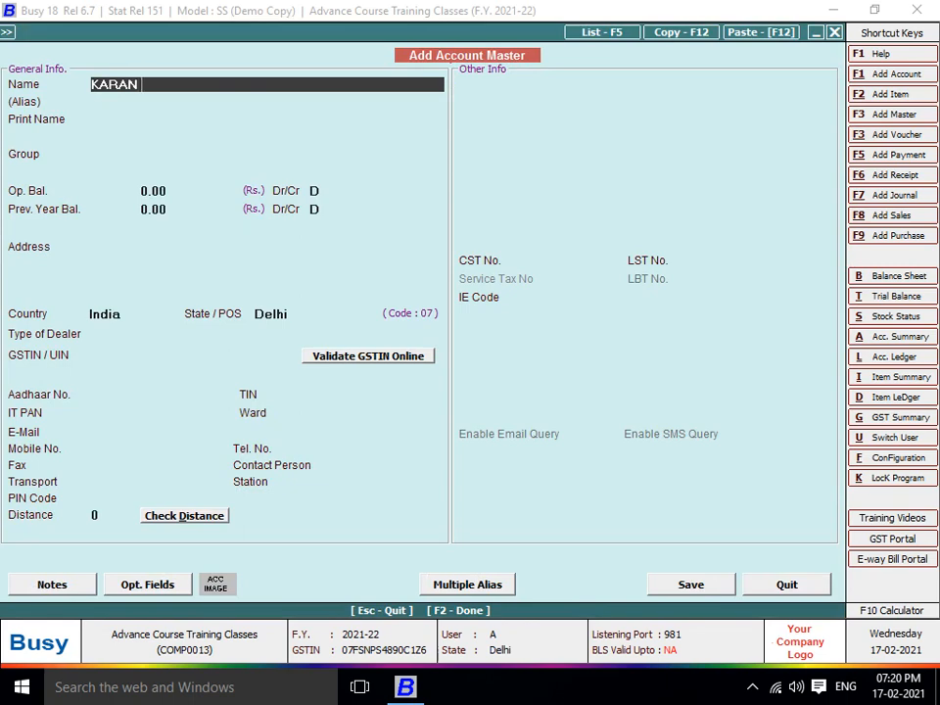
pyautogui.write(' TRADERS')
pyautogui.press('Return')
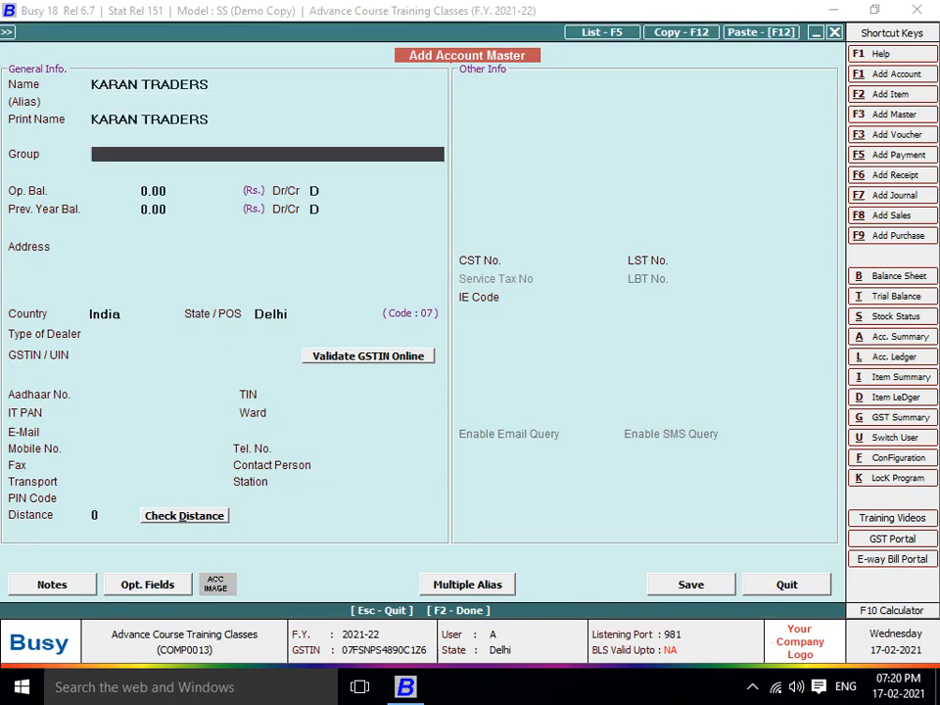
pyautogui.write('SU')
pyautogui.press('Return')
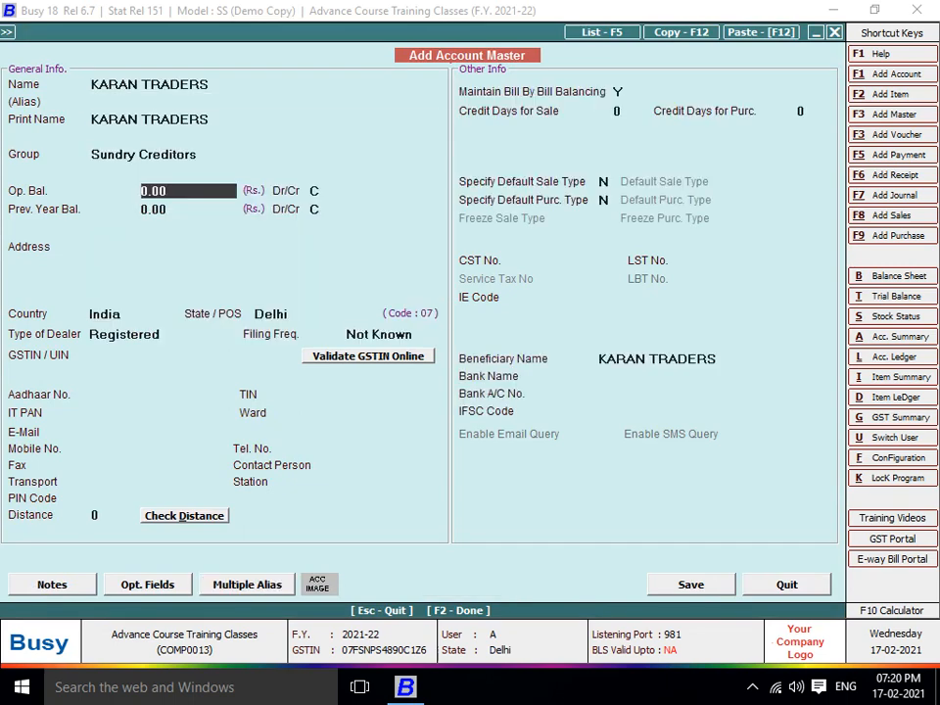
pyautogui.press('Return')
pyautogui.press('Return')
pyautogui.press('Return')
pyautogui.press('Return')
pyautogui.press('Return')
pyautogui.press('Return')
pyautogui.press('Return')
pyautogui.press('Return')
# Set state Uttar Pradesh, enter the party's GSTIN, disable bill-by-bill balancing, and save
pyautogui.press('Return')
pyautogui.write('UT')
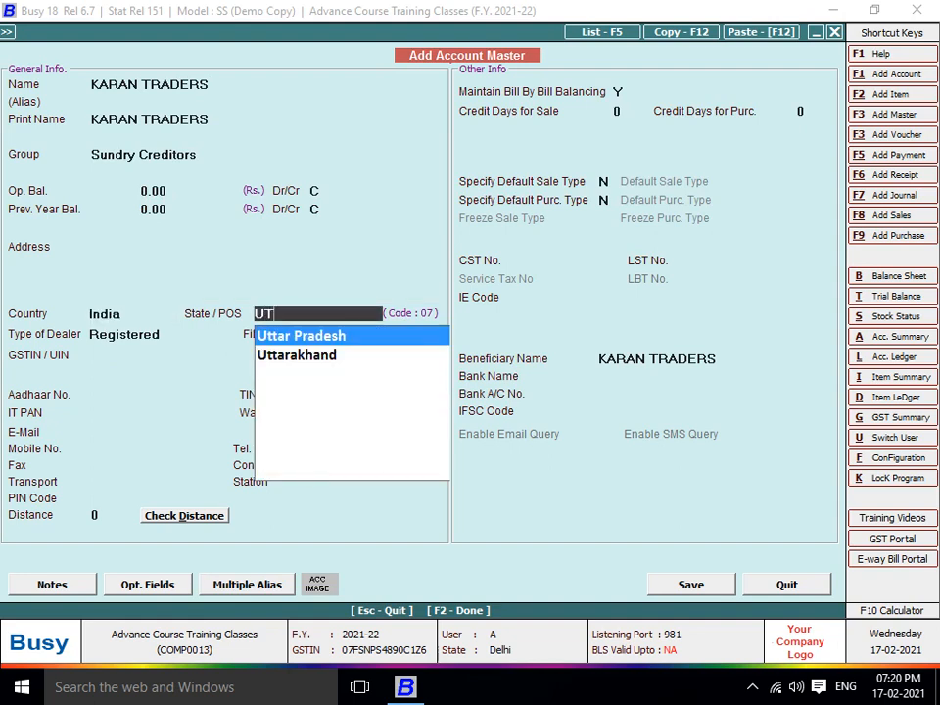
pyautogui.press('Return')
pyautogui.press('Return')
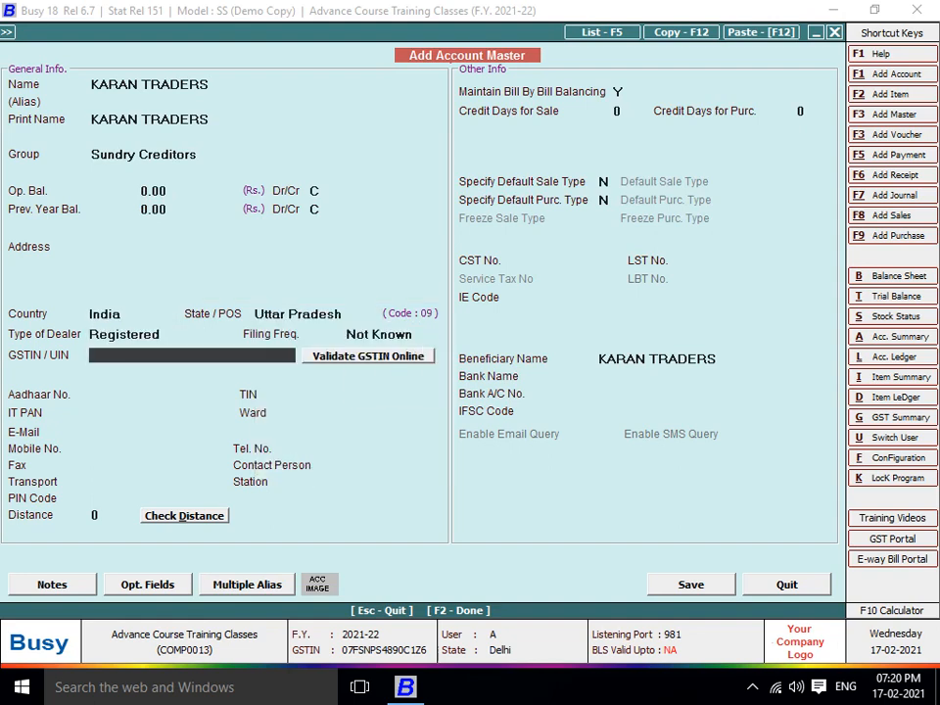
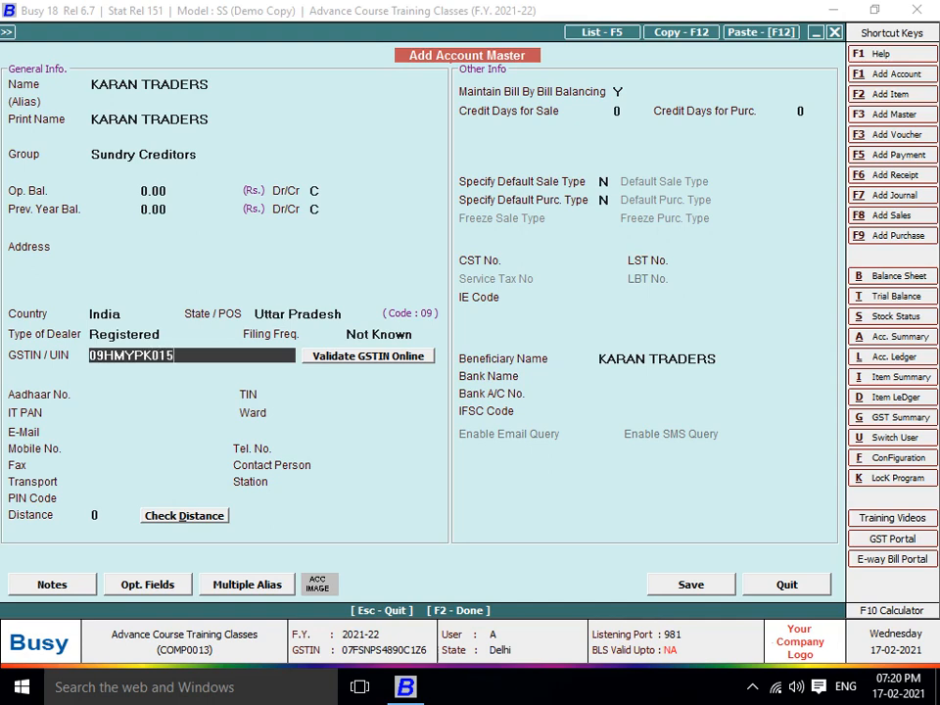
pyautogui.press('Return')
pyautogui.press('Return')
pyautogui.press('Return')
pyautogui.press('Return')
pyautogui.press('Return')
pyautogui.press('Return')
pyautogui.press('Return')
pyautogui.press('Return')
pyautogui.press('Return')
pyautogui.press('Return')
pyautogui.press('Return')
pyautogui.press('Return')
pyautogui.press('Return')
pyautogui.press('Return')
pyautogui.press('Return')
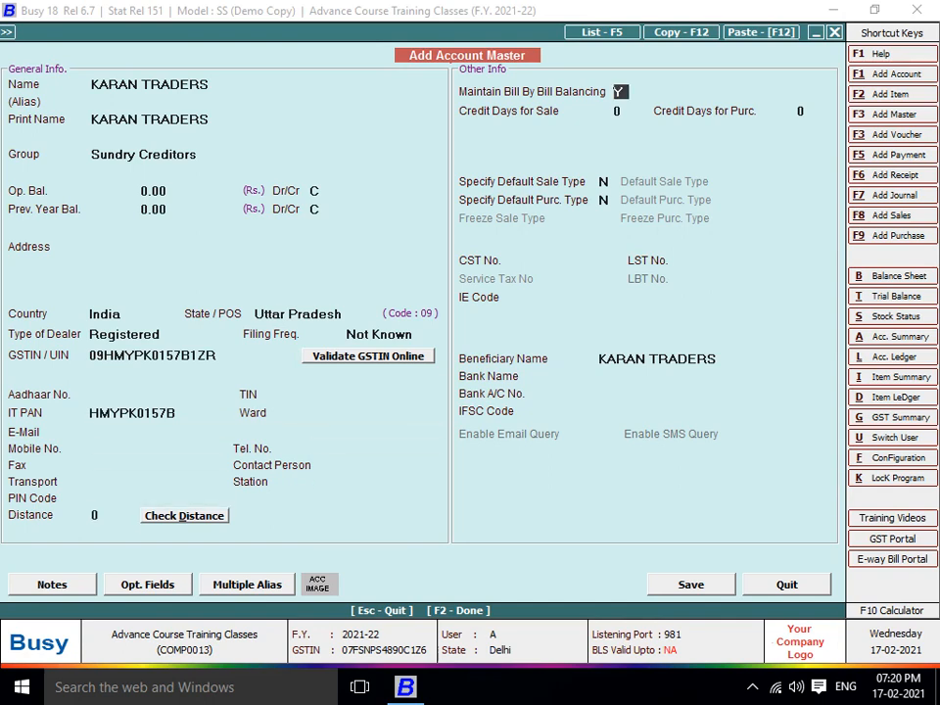
pyautogui.press('Up')
pyautogui.press('n')
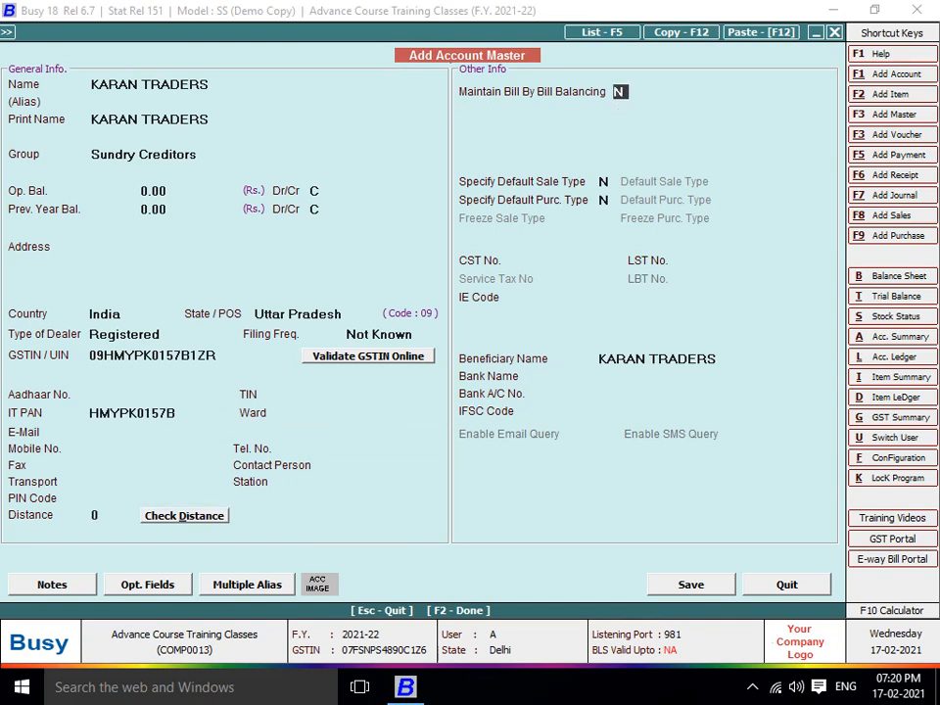
pyautogui.press('Return')
pyautogui.press('Return')
pyautogui.press('Return')
pyautogui.press('Return')
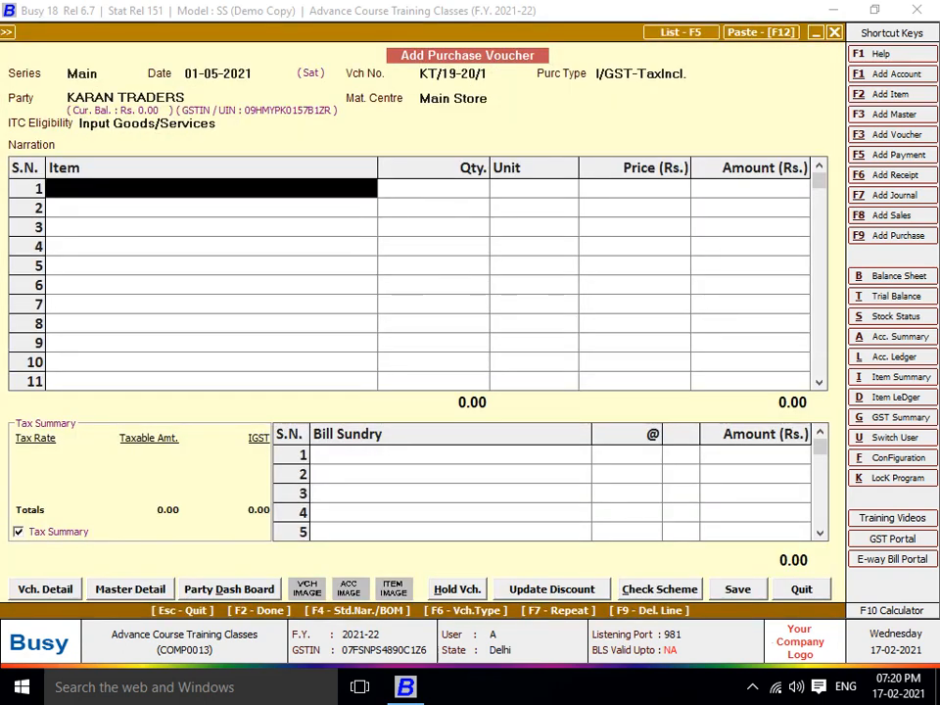
# Keep Input Goods/Services ITC eligibility and create item ZIP 01 in General group with HSN 9607
pyautogui.press('Up')
pyautogui.press('Up')
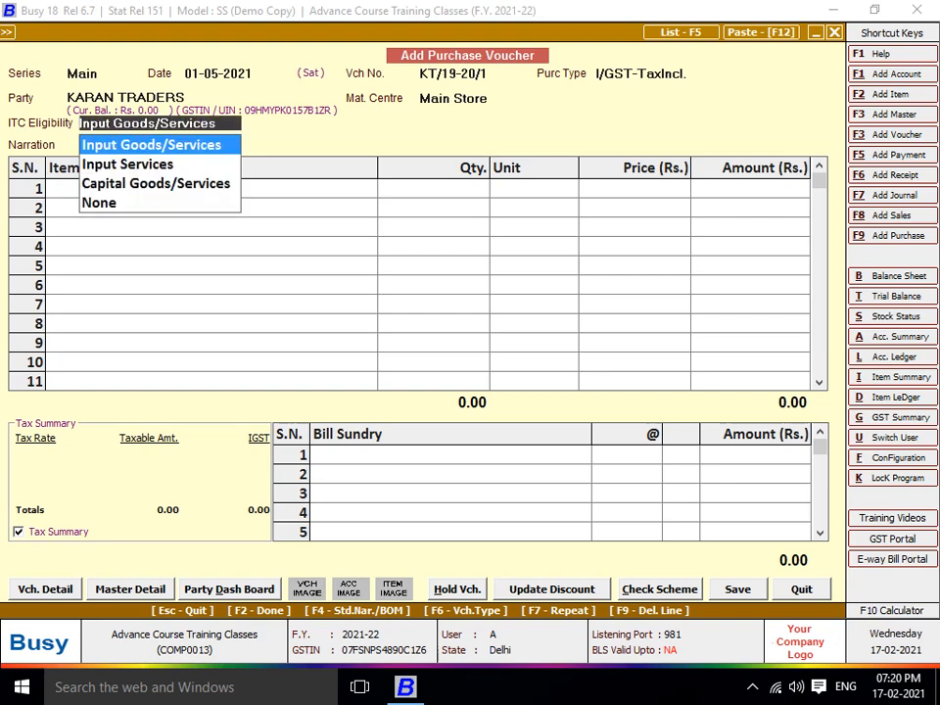
pyautogui.press('Return')
pyautogui.press('Return')
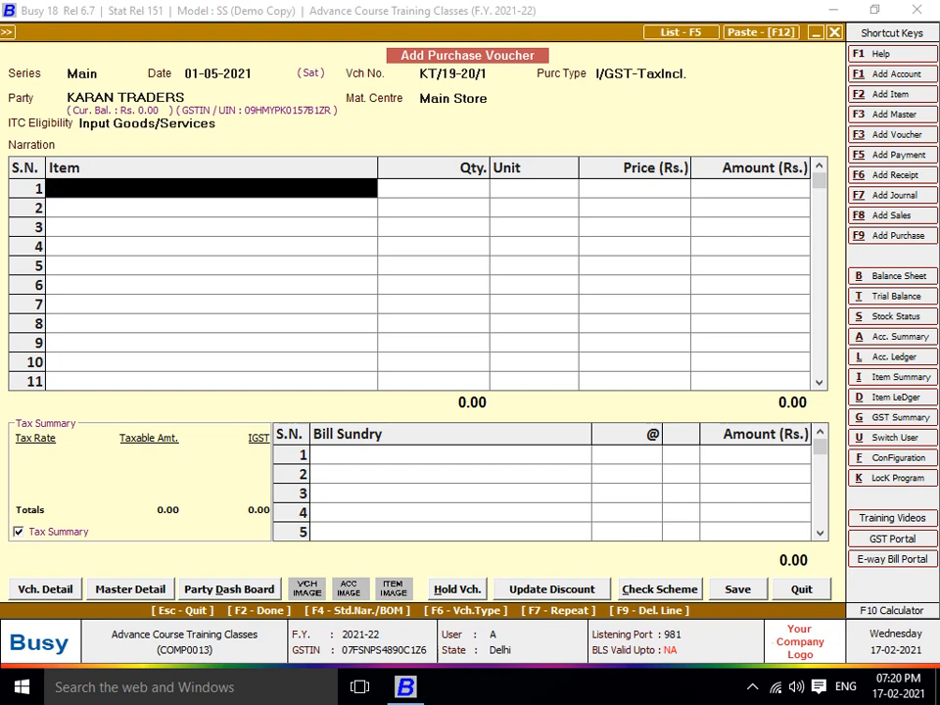
pyautogui.press('F2')
pyautogui.write('ZI')
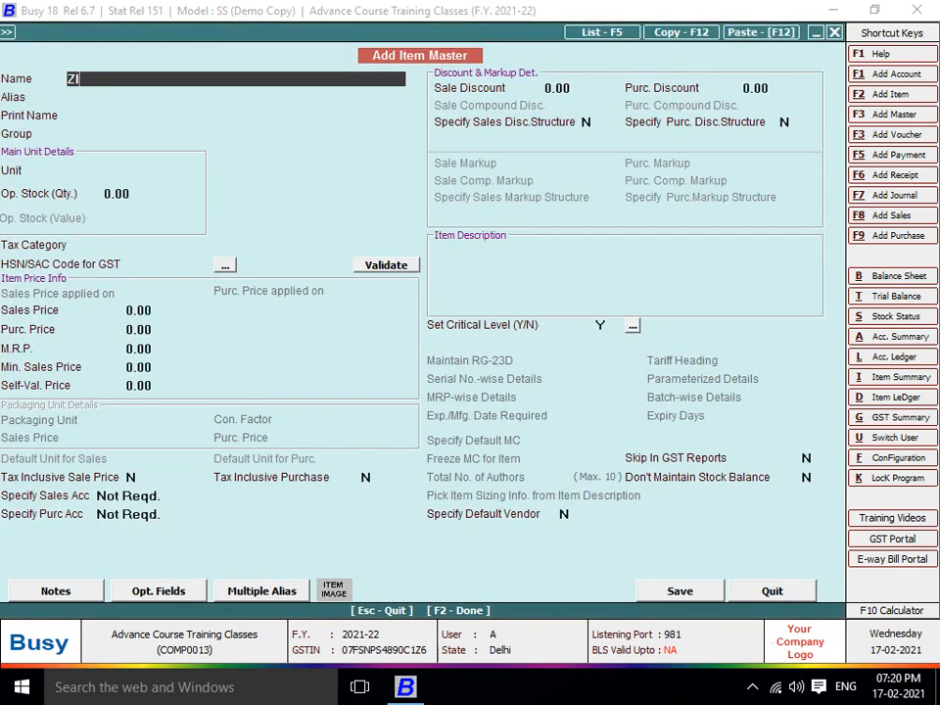
pyautogui.write('P 01')
pyautogui.press('Return')
pyautogui.press('Return')
pyautogui.press('Return')
pyautogui.press('Return')
pyautogui.write('P')
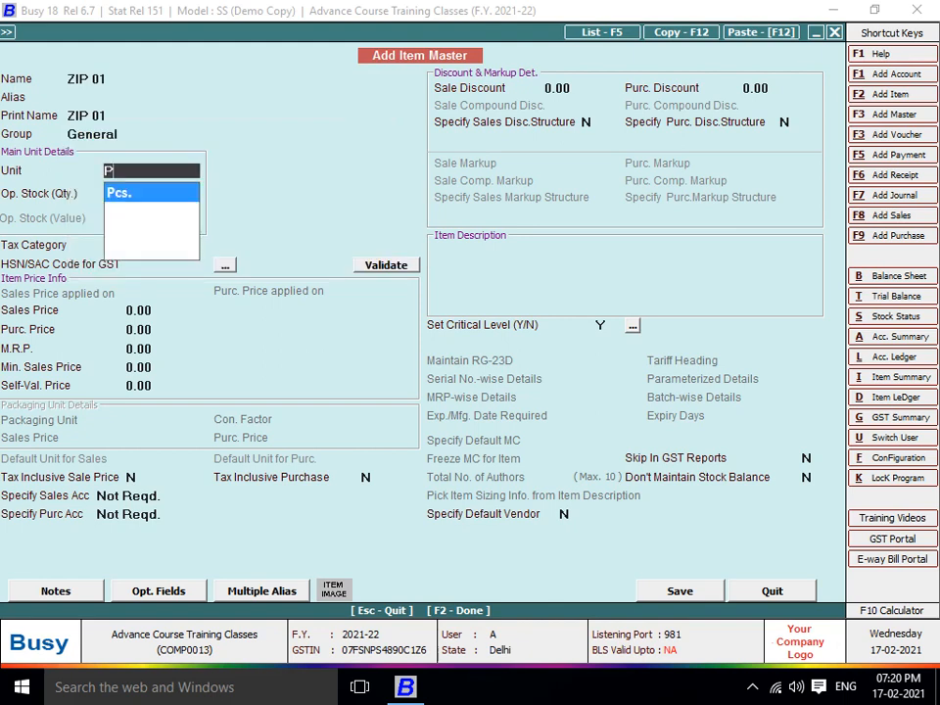
pyautogui.press('Return')
pyautogui.write('18')
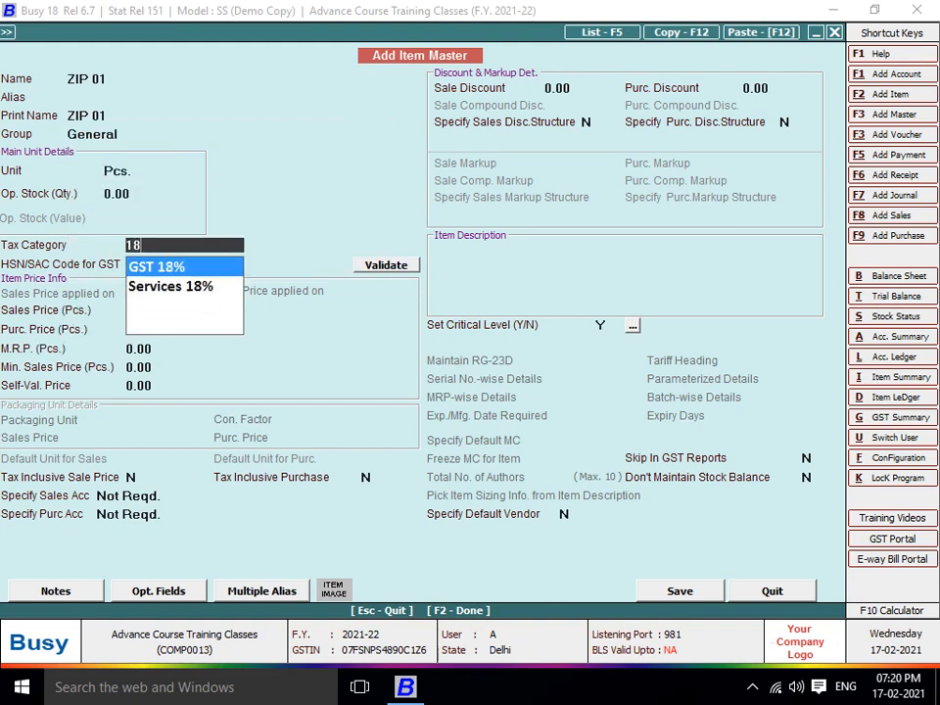
pyautogui.press('Return')
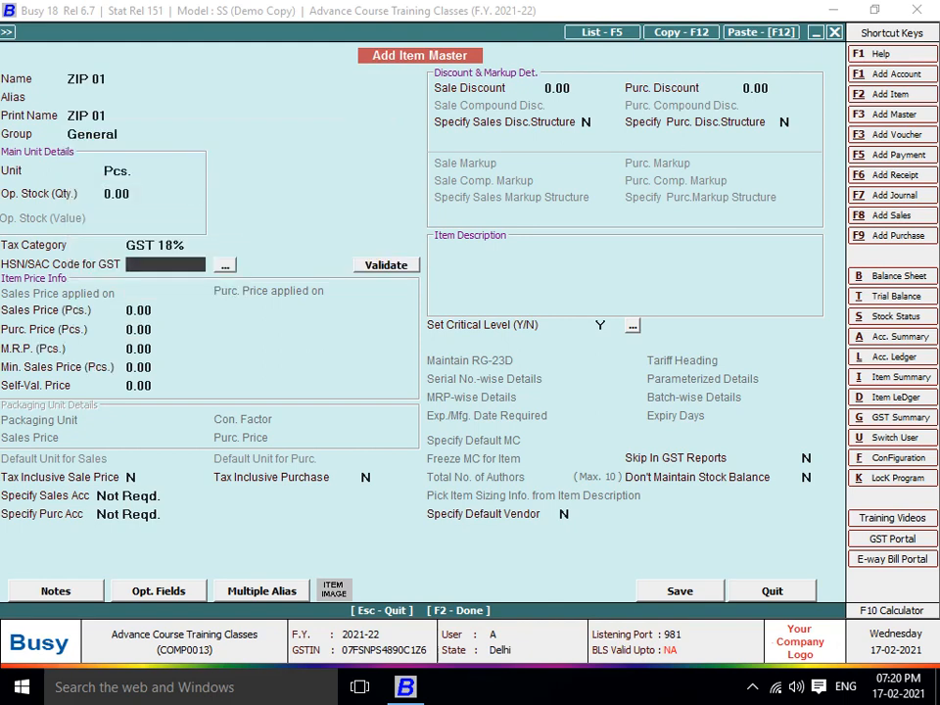
pyautogui.write('9607')
pyautogui.press('Return')
pyautogui.press('Return')
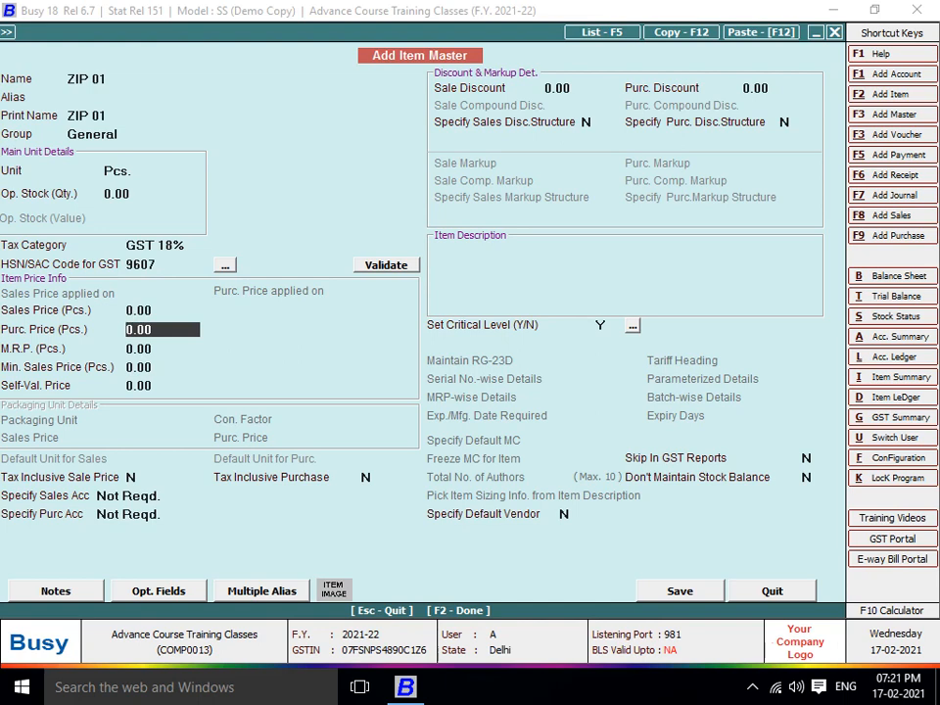
# Change ZIP 01 to GST 12% with purchase price 47, save it, and enter quantity 467
pyautogui.press('Up')
pyautogui.press('Up')
pyautogui.press('Up')
pyautogui.write('12')
pyautogui.press('Return')
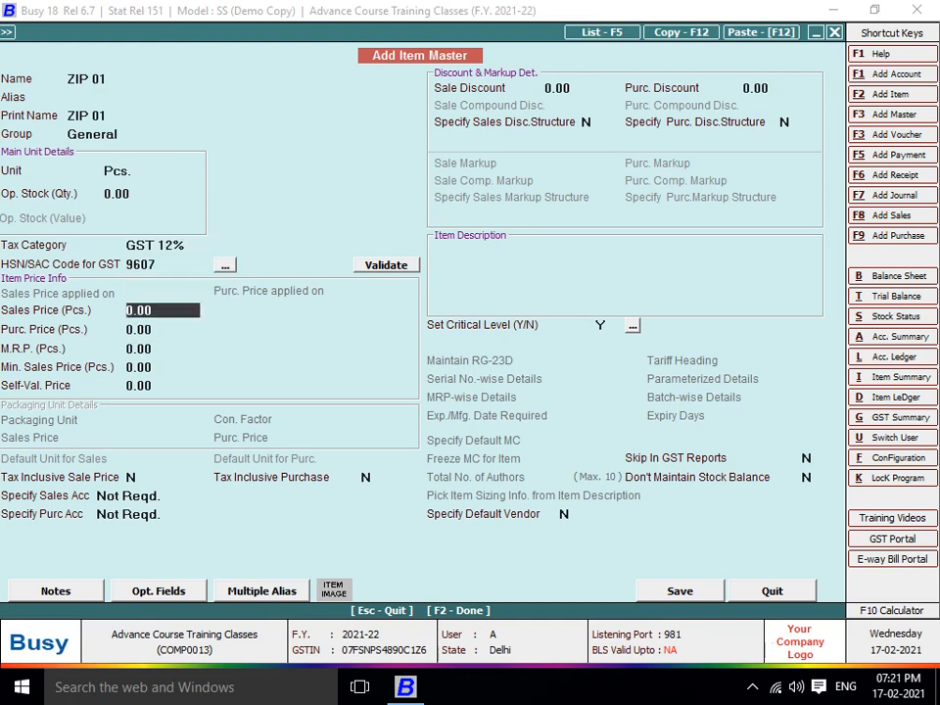
pyautogui.press('Return')
pyautogui.write('47')
pyautogui.press('Return')
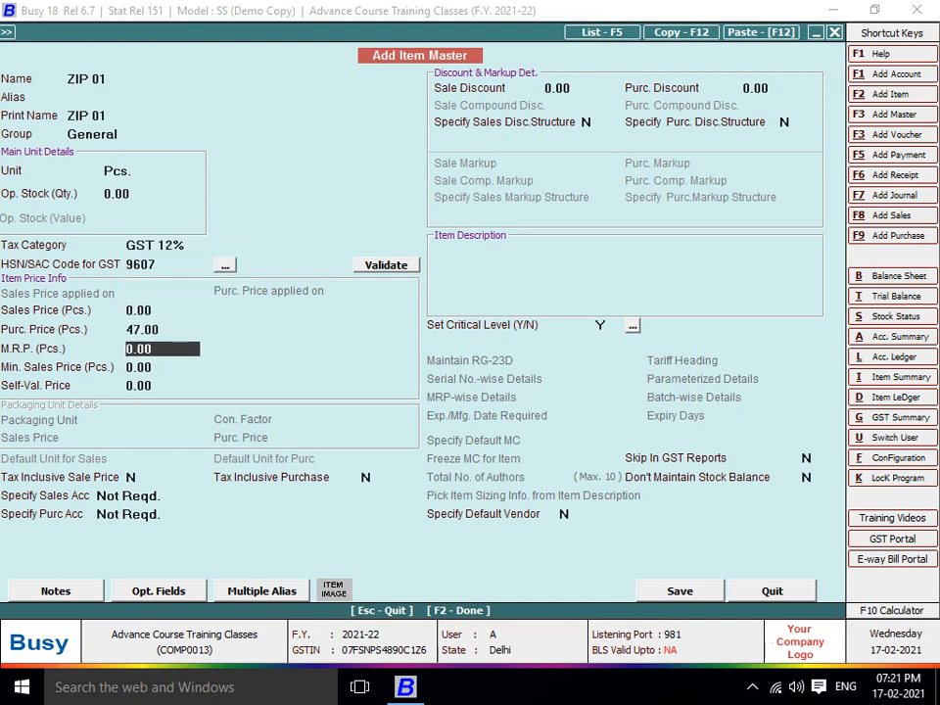
pyautogui.press('F2')
pyautogui.press('Return')
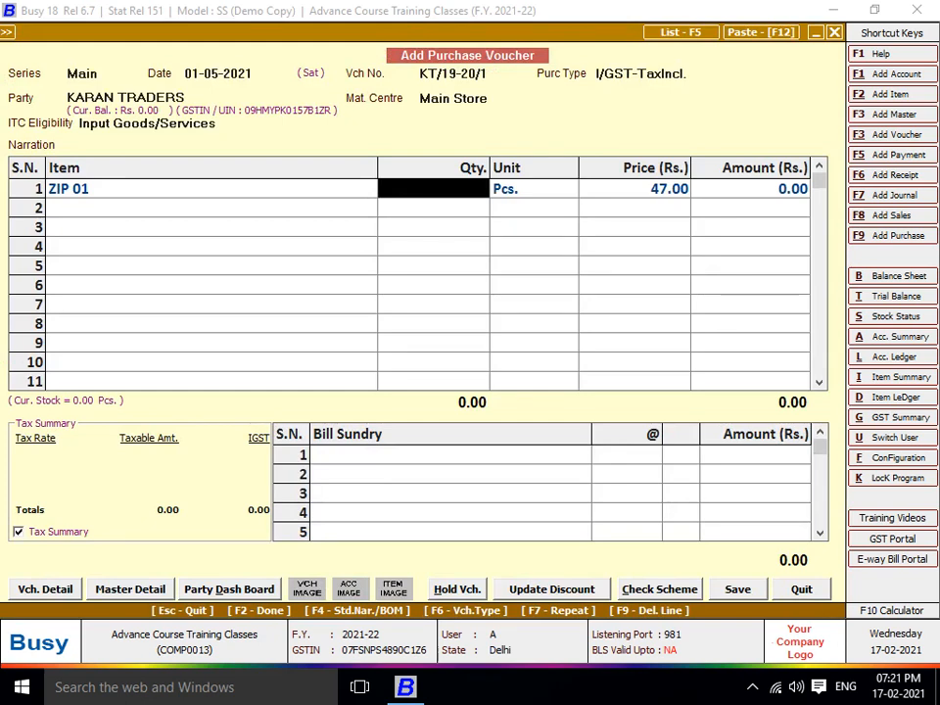
pyautogui.write('467')
pyautogui.press('Return')
pyautogui.press('Return')
pyautogui.press('Return')
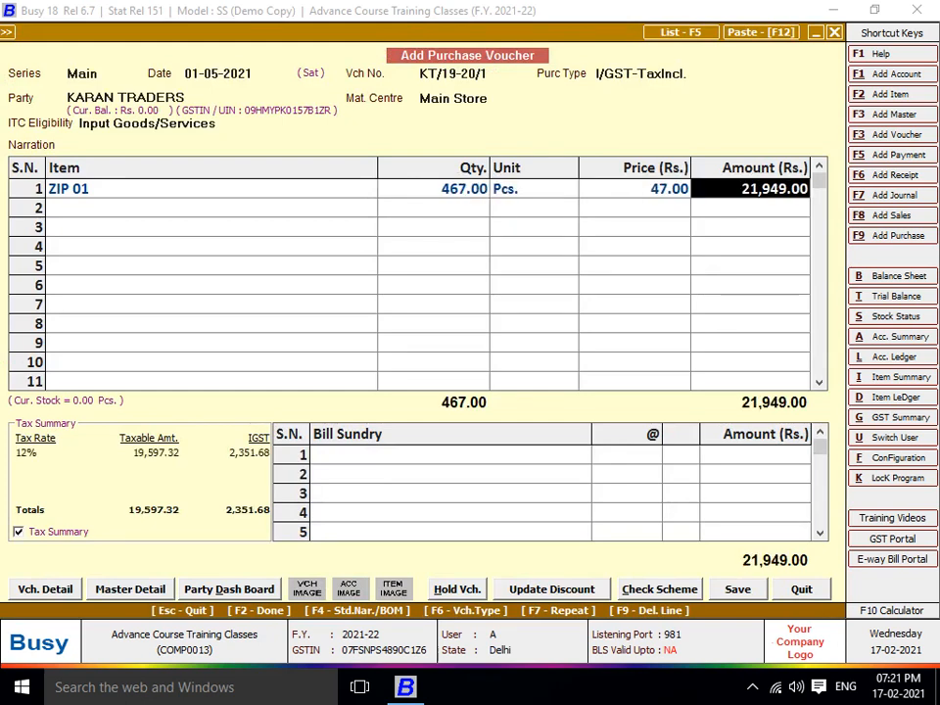
pyautogui.press('Return')
pyautogui.press('Return')
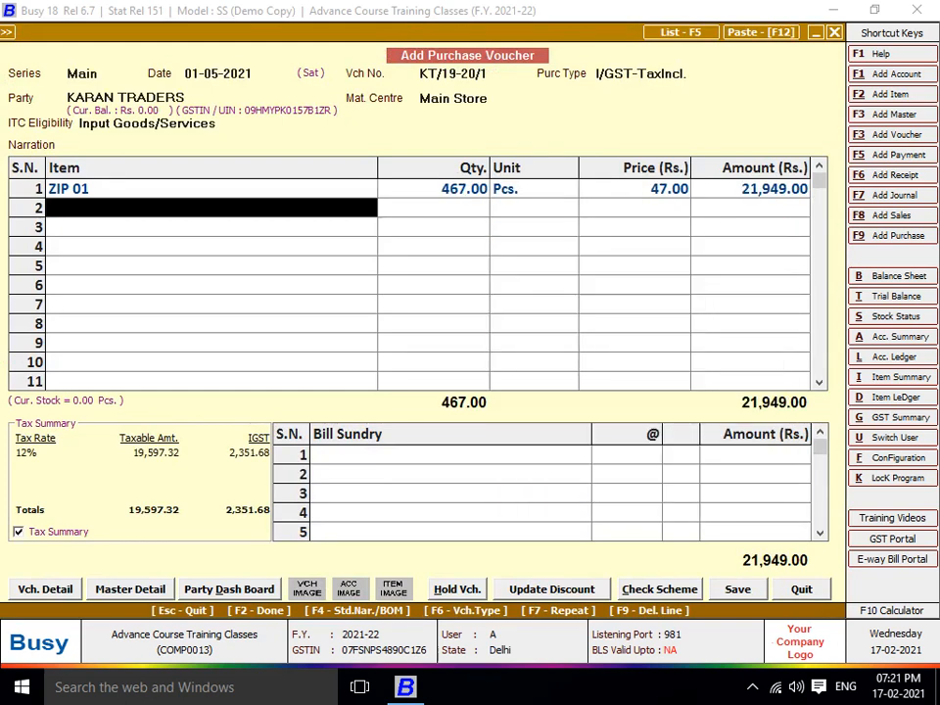
# Create item ZIP 02 in General group, unit Pcs., GST 12%, HSN 9607
pyautogui.hotkey('alt', 'f2')
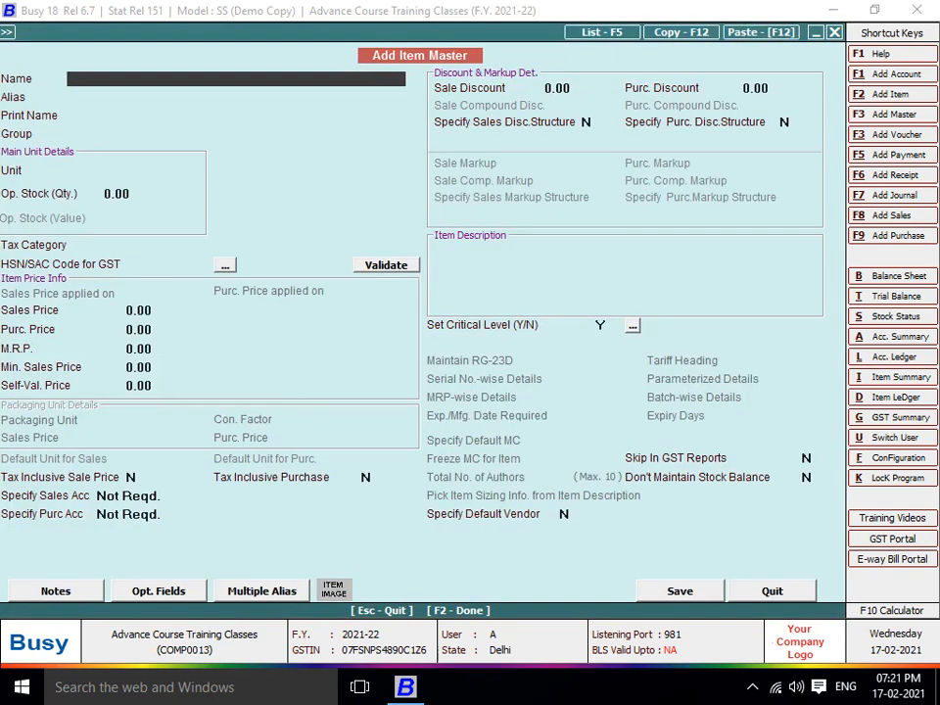
pyautogui.write('ZIP 02')
pyautogui.press('Return')
pyautogui.press('Return')
pyautogui.press('Return')
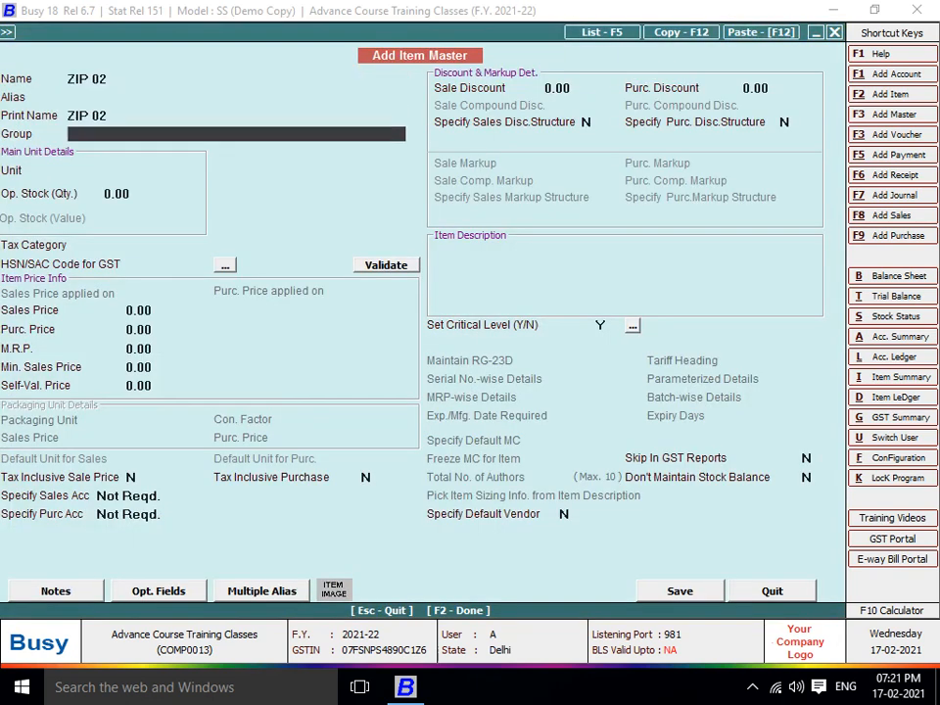
pyautogui.press('Return')
pyautogui.write('p')
pyautogui.press('Return')
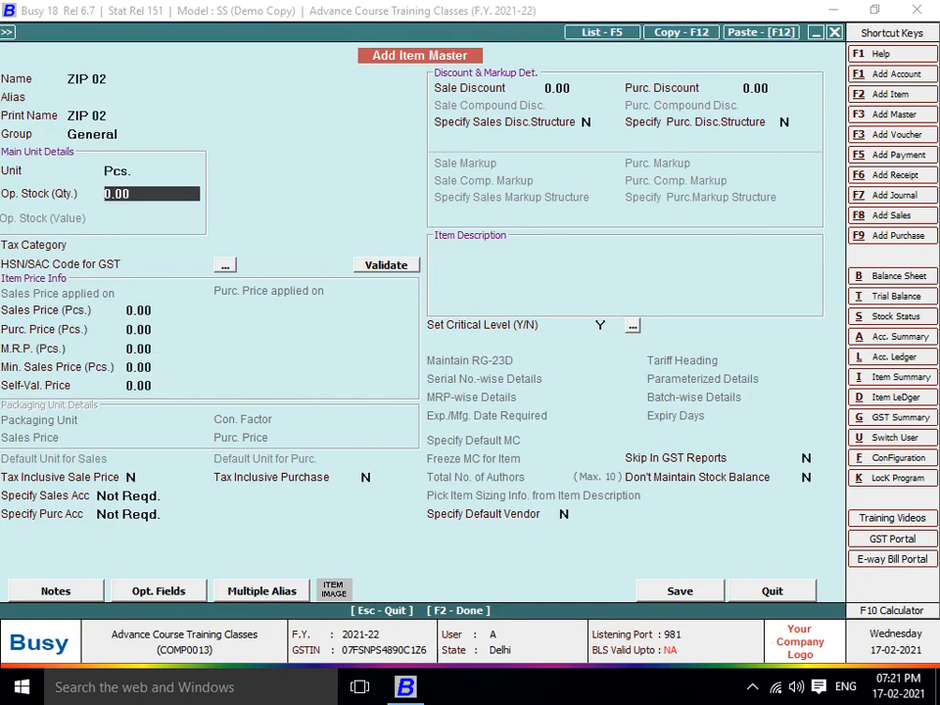
pyautogui.press('Return')
pyautogui.write('1')
pyautogui.press('Return')
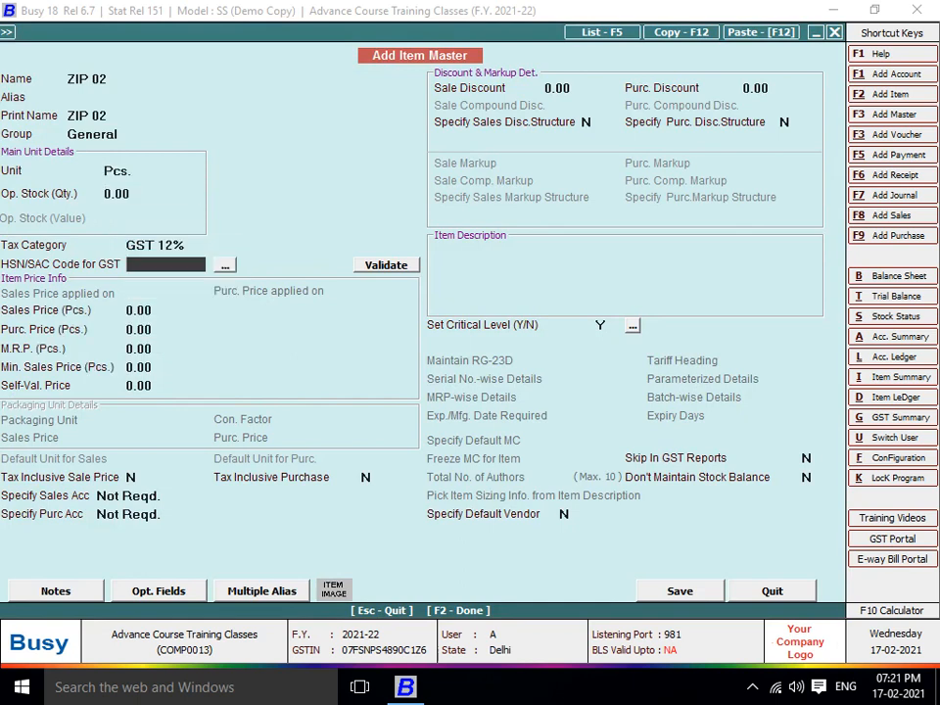
pyautogui.write('9607')
pyautogui.press('Return')
pyautogui.press('Return')
# Give ZIP 02 purchase price 141, save it, and enter quantity 702
pyautogui.write('141')
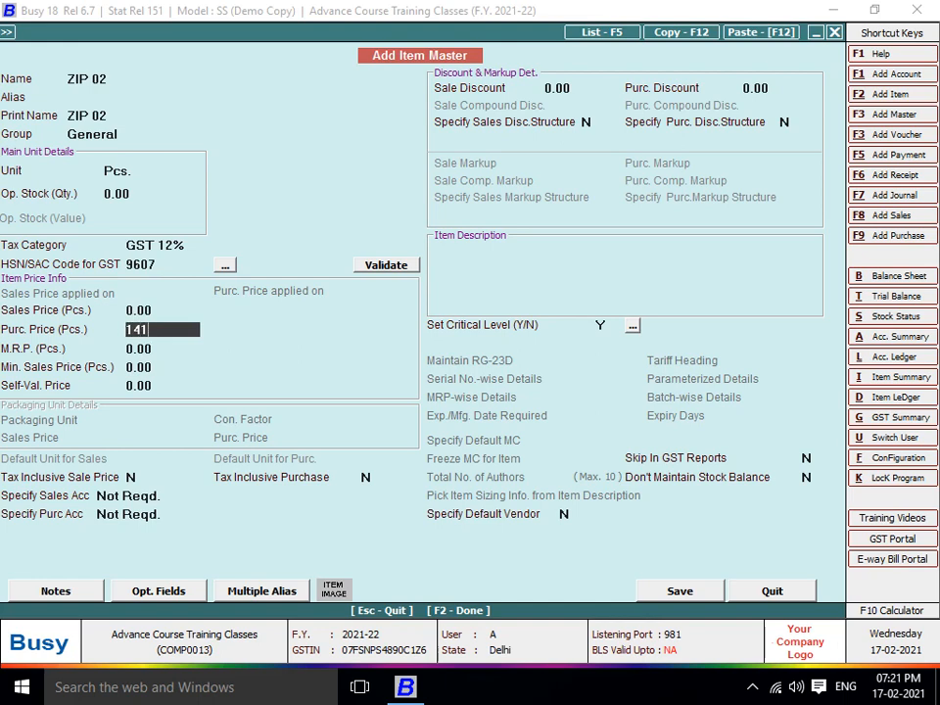
pyautogui.press('Return')
pyautogui.press('F2')
pyautogui.press('Return')
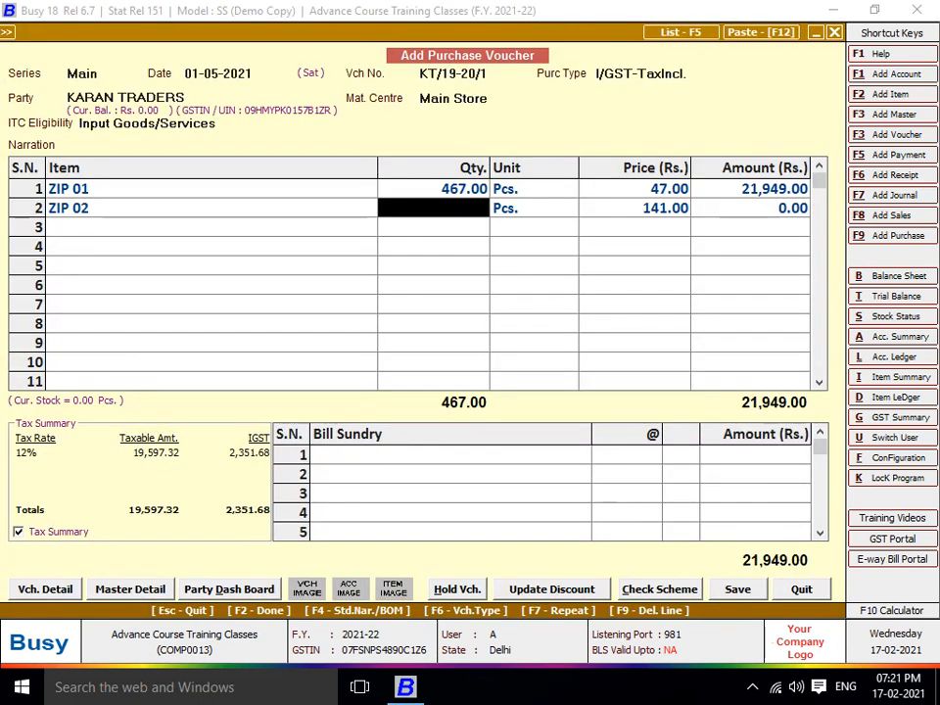
pyautogui.write('702')
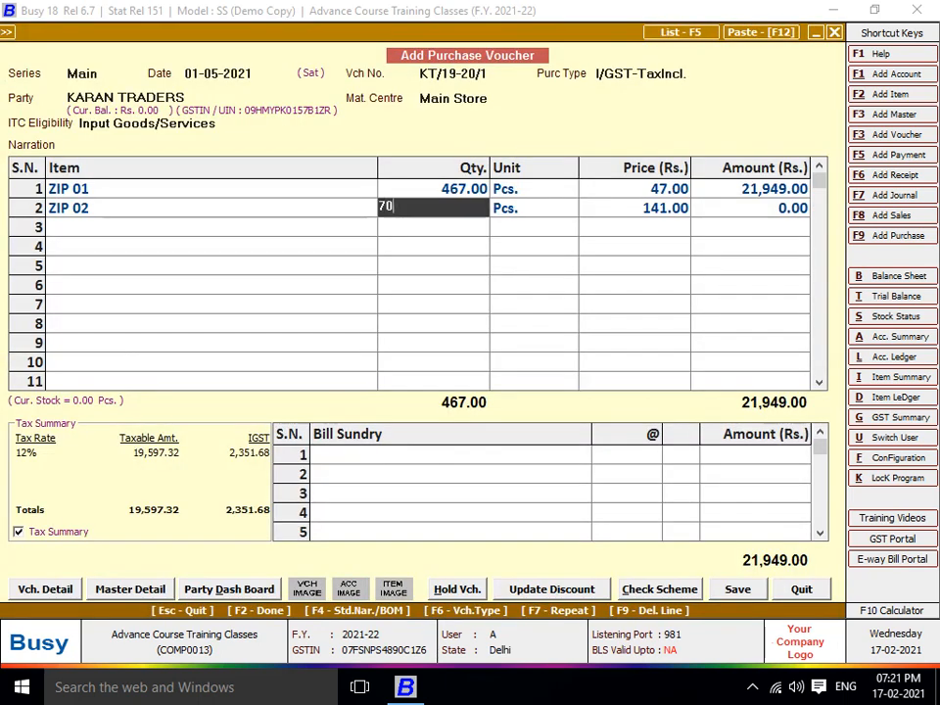
pyautogui.press('Return')
pyautogui.press('Return')
pyautogui.press('Return')
pyautogui.press('Return')
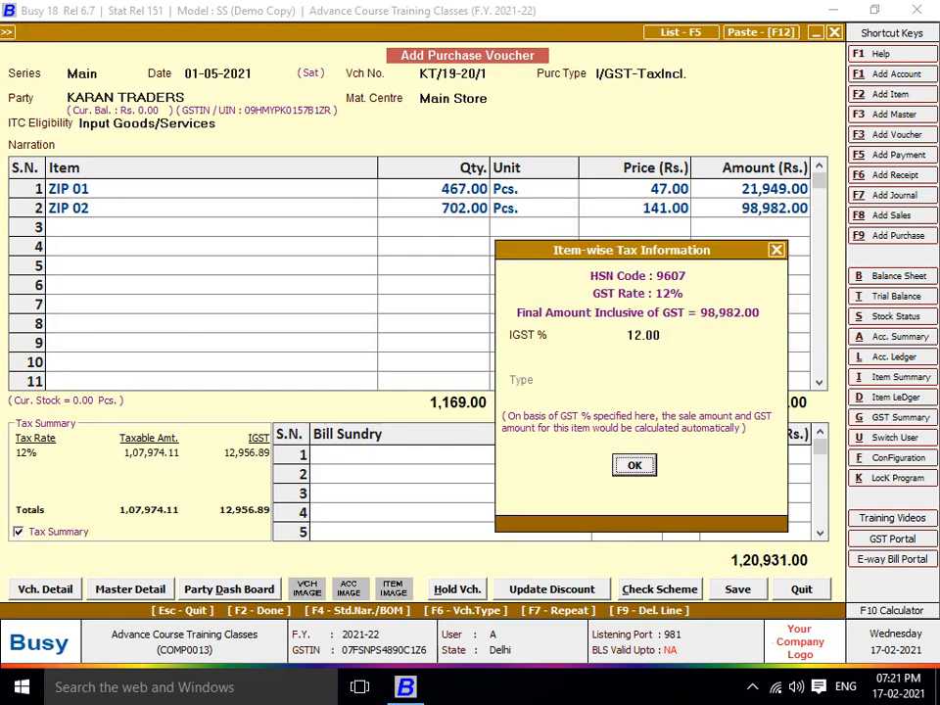
pyautogui.press('Return')
# Create item ZIP 03 in General group, unit Pcs., GST 18%, HSN 9607
pyautogui.hotkey('alt', 'F2')
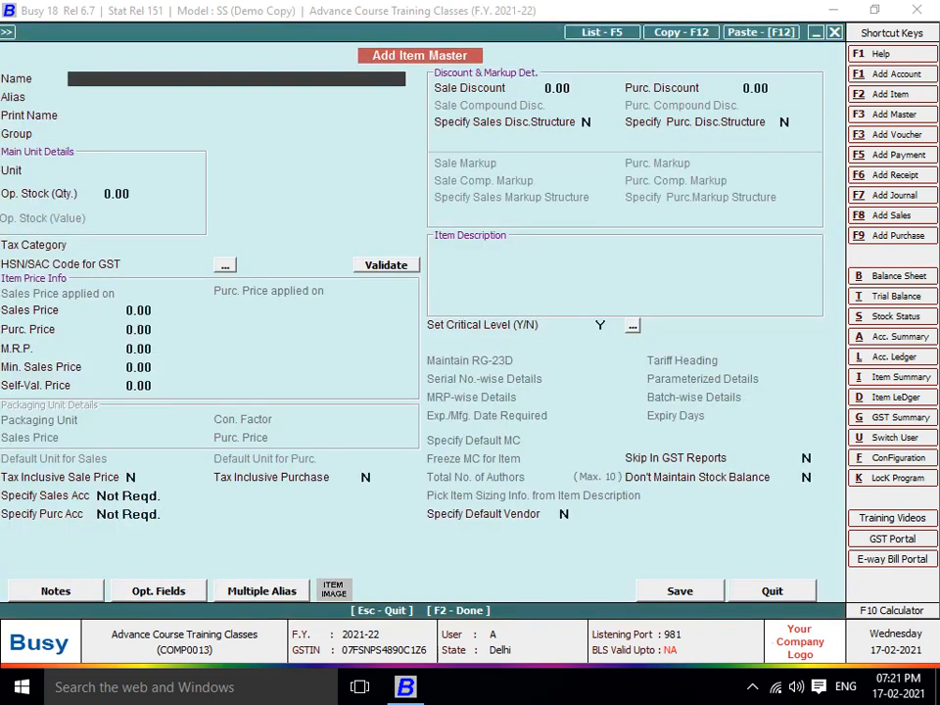
pyautogui.write('ZIP 03')
pyautogui.press('Return')
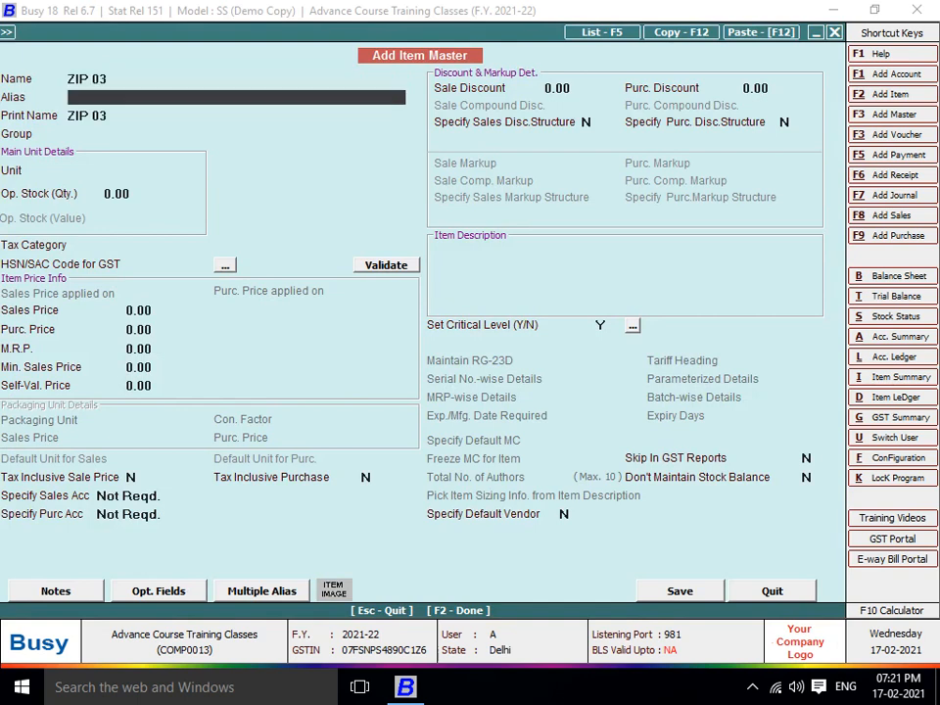
pyautogui.press('Return')
pyautogui.press('Return')
pyautogui.press('Return')
pyautogui.press('Return')
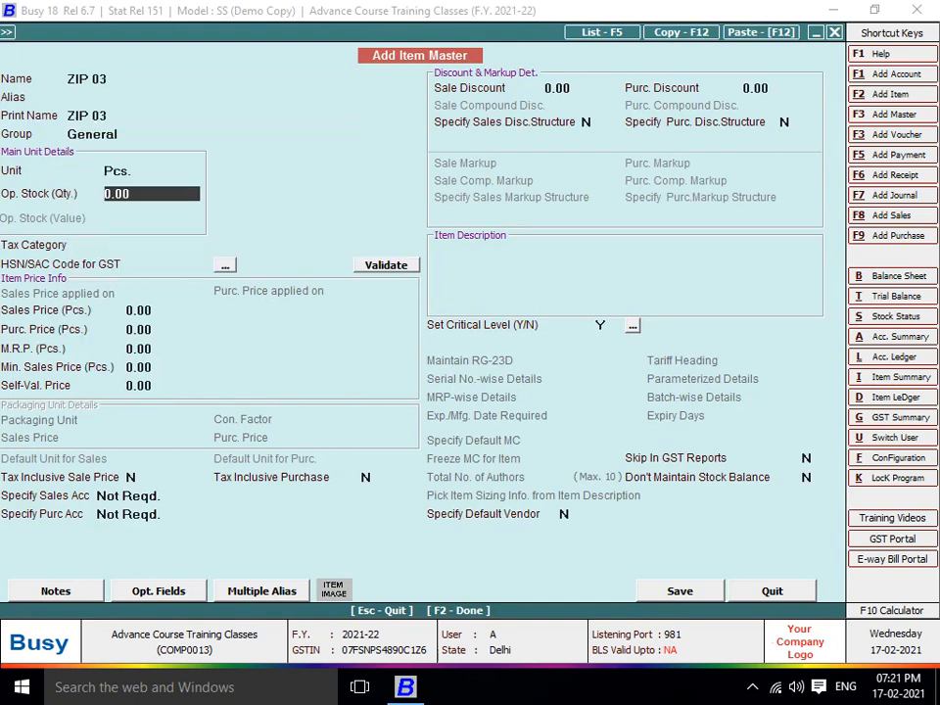
pyautogui.press('Return')
pyautogui.write('18')
pyautogui.press('Return')
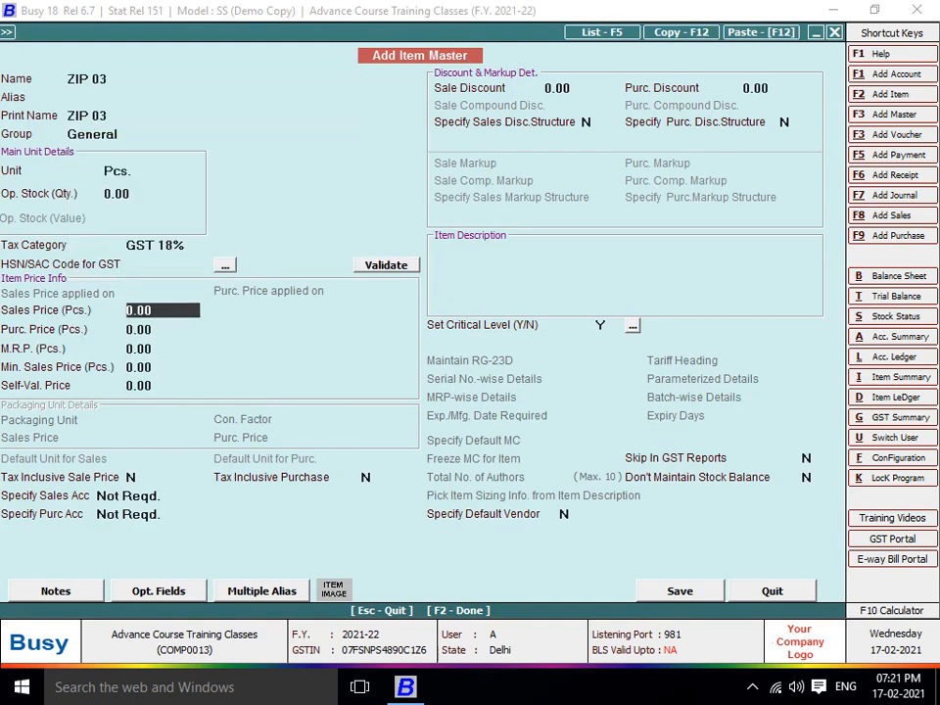
pyautogui.click(161, 265)
pyautogui.write('9607')
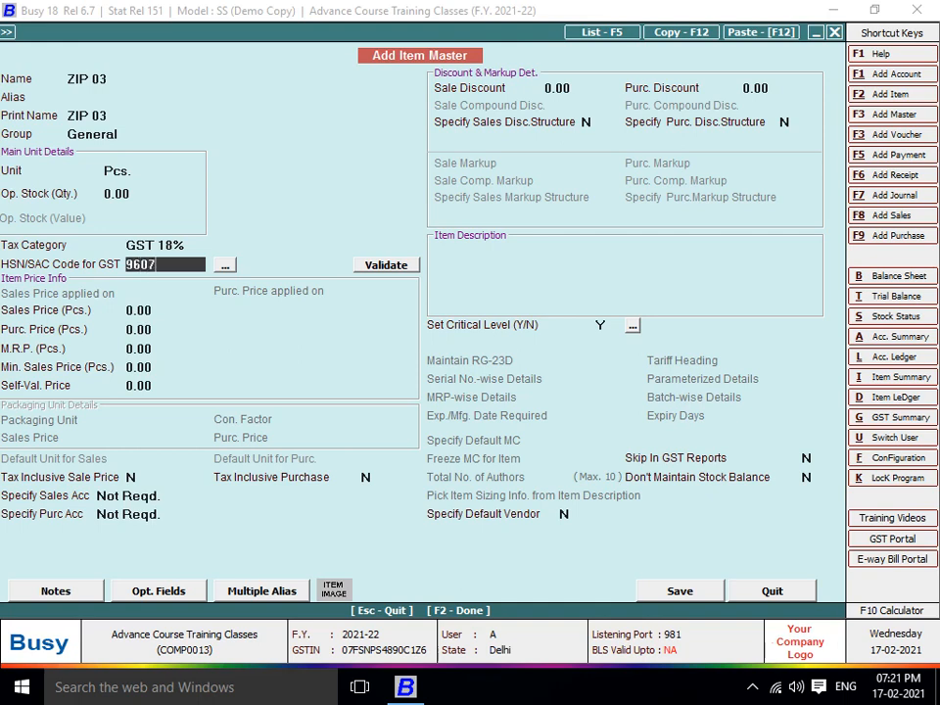
pyautogui.press('Return')
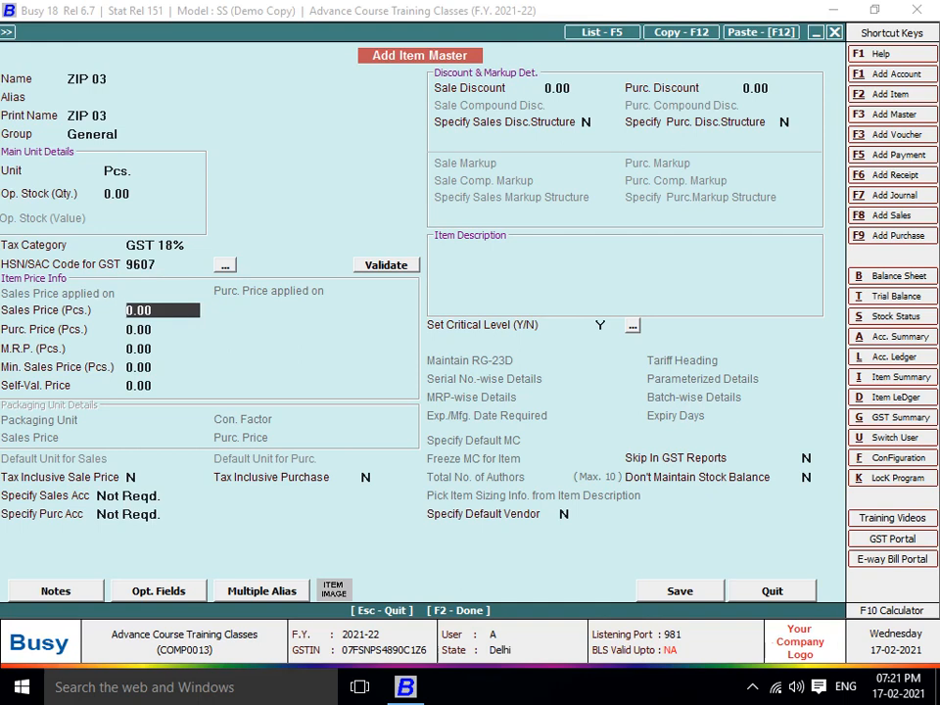
# Give ZIP 03 purchase price 89, save it, and enter quantity 953
pyautogui.click(161, 329)
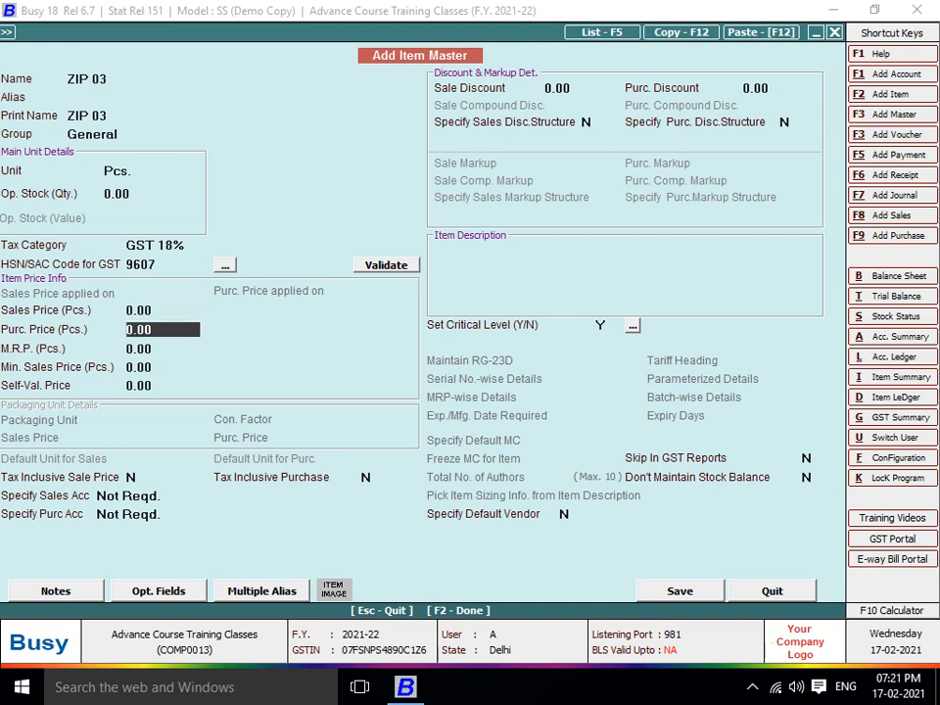
pyautogui.write('89')
pyautogui.press('Return')
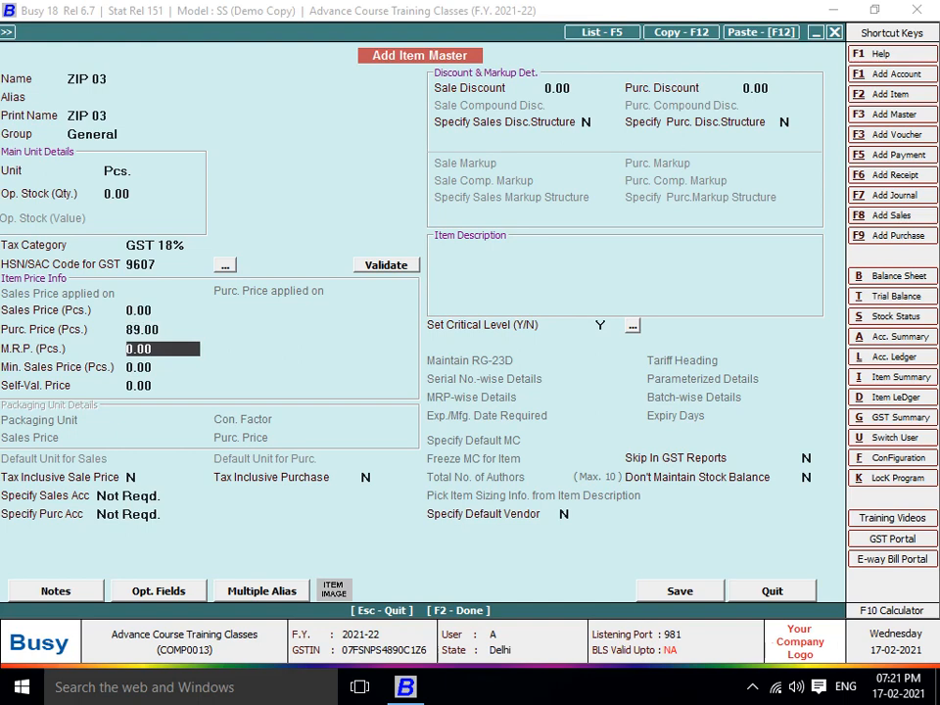
pyautogui.press('F2')
pyautogui.press('Return')
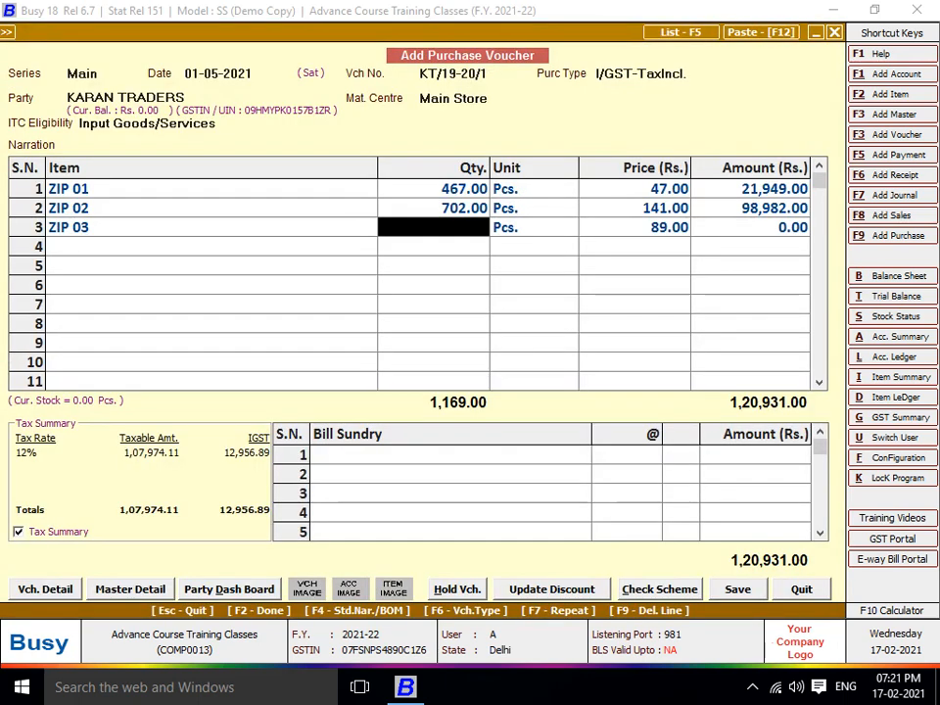
pyautogui.write('953')
pyautogui.press('Return')
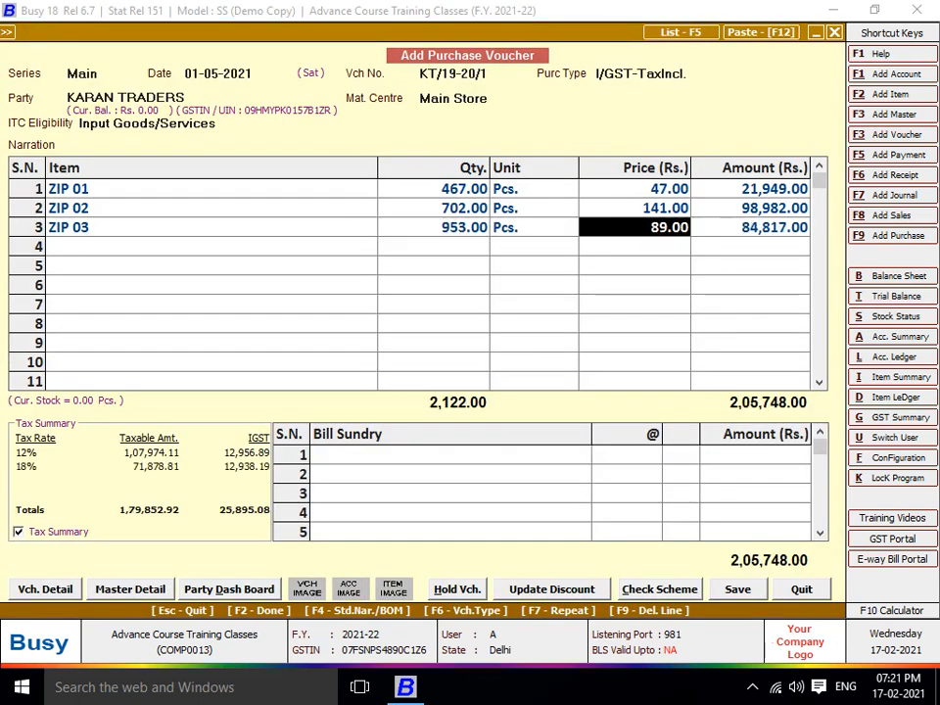
pyautogui.press('Return')
pyautogui.press('Return')
# Create item ZIP-04 in General group, unit Pcs., GST 18% tax category
pyautogui.hotkey('alt', 'F2')
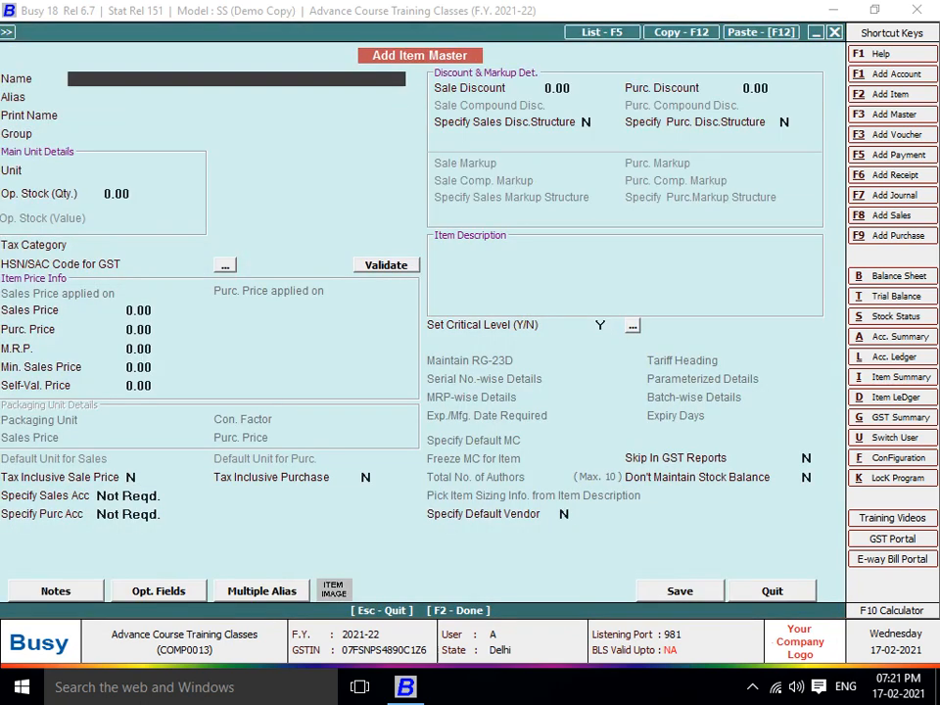
pyautogui.write('ZIP-04')
pyautogui.press('Return')
pyautogui.press('Return')
pyautogui.press('Return')
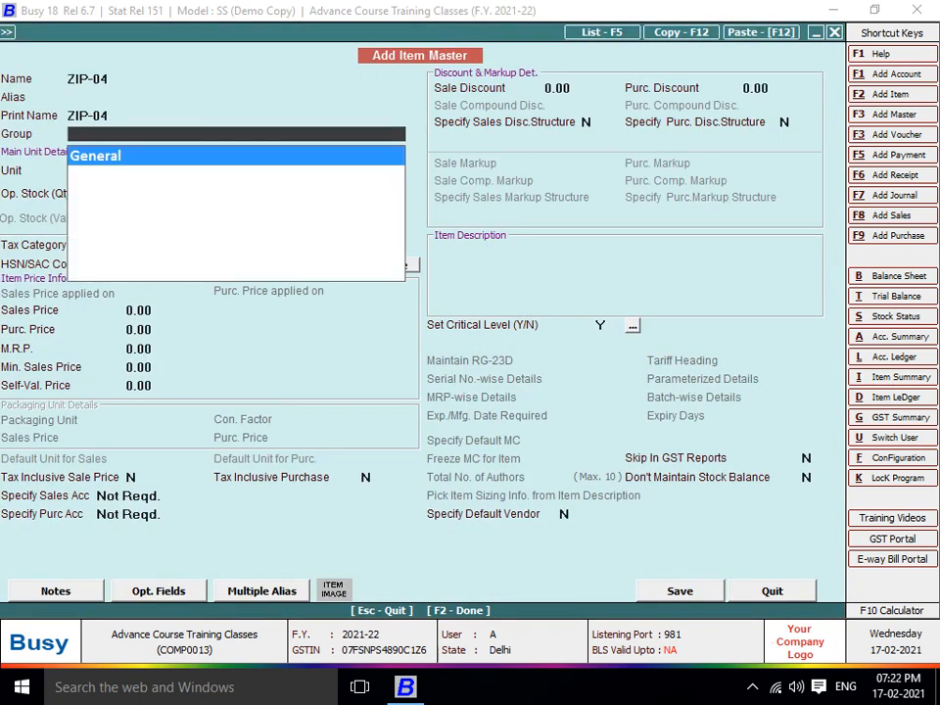
pyautogui.press('Return')
pyautogui.write('P')
pyautogui.press('Return')
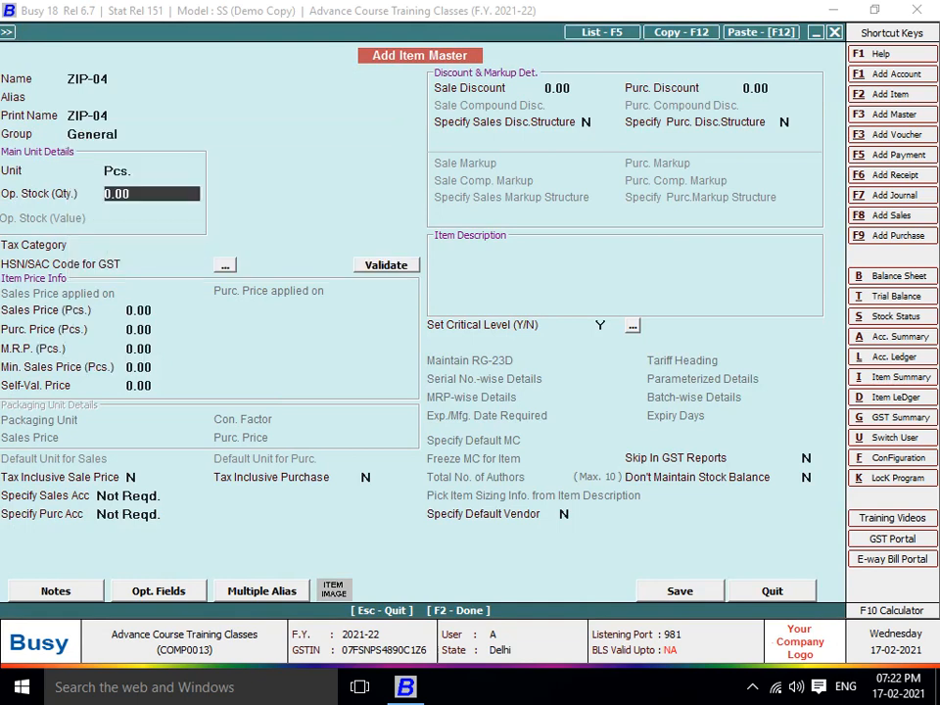
pyautogui.press('Return')
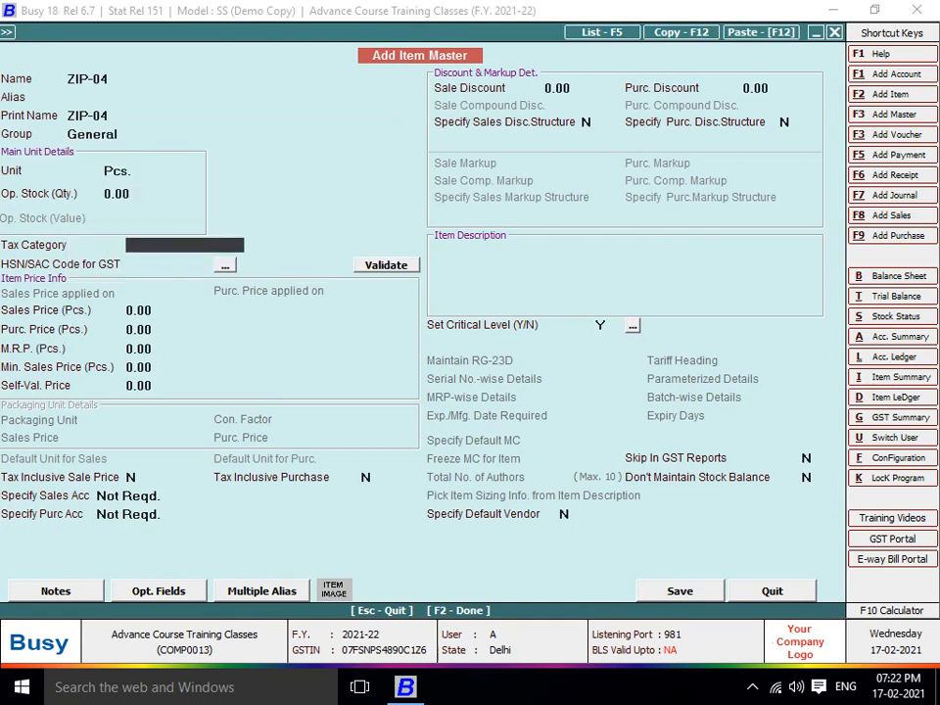
pyautogui.press('Down')
pyautogui.press('Return')
# Give ZIP-04 HSN 9607 and purchase price 171, save it, and enter quantity 733
pyautogui.write('9607')
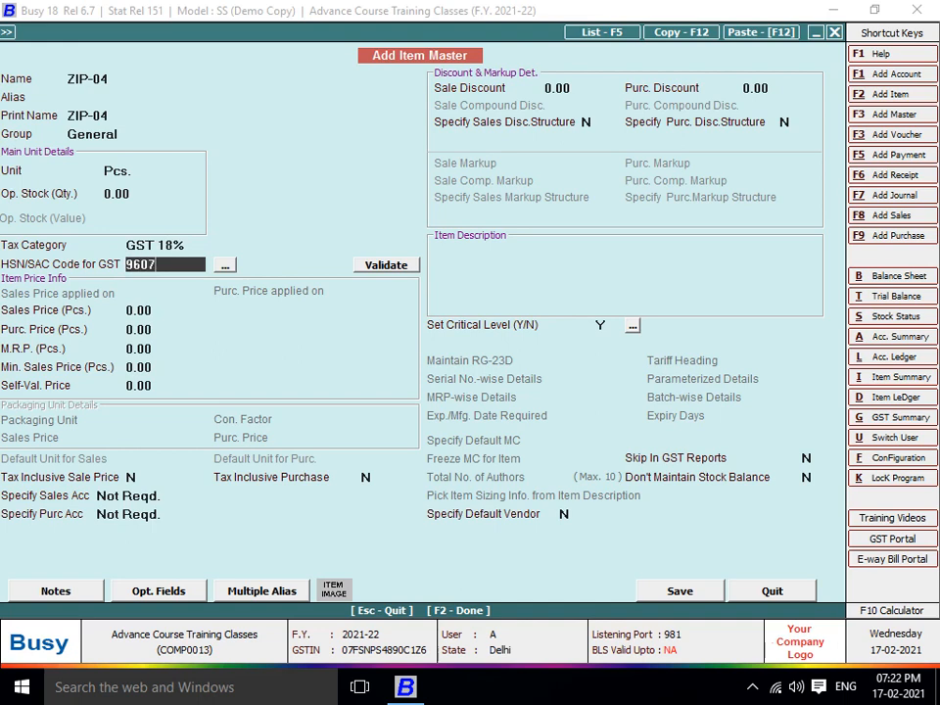
pyautogui.press('Return')
pyautogui.press('Return')
pyautogui.write('171')
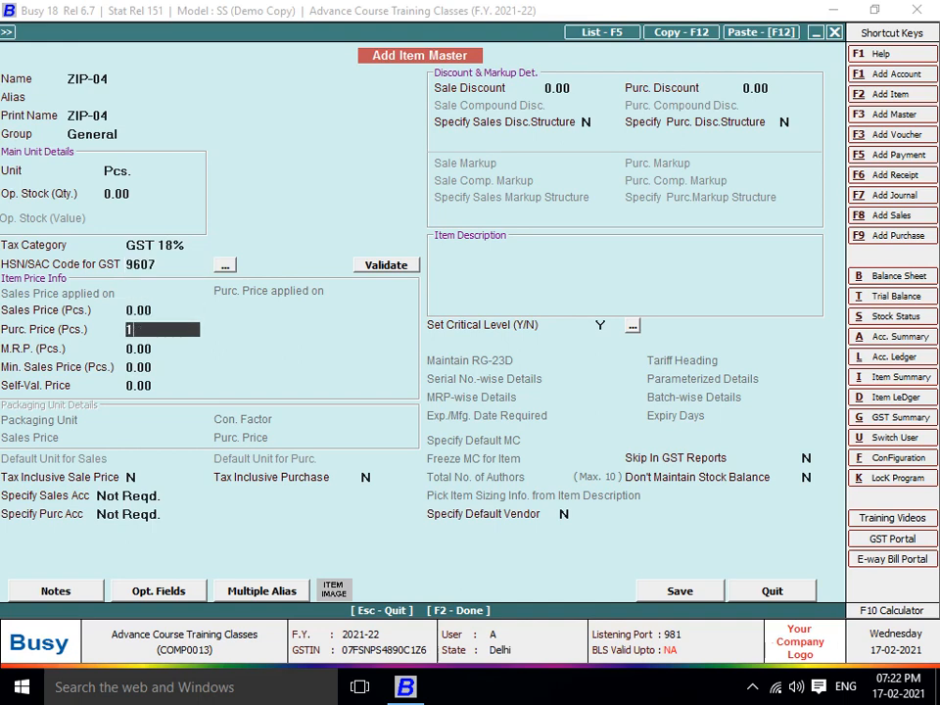
pyautogui.press('Return')
pyautogui.press('F2')
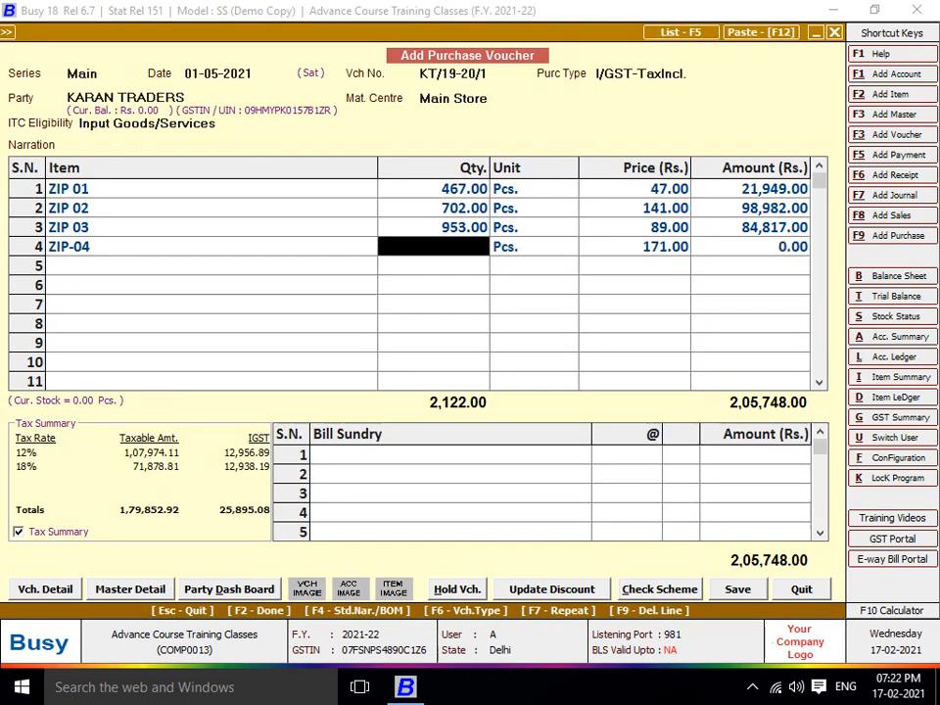
pyautogui.write('733')
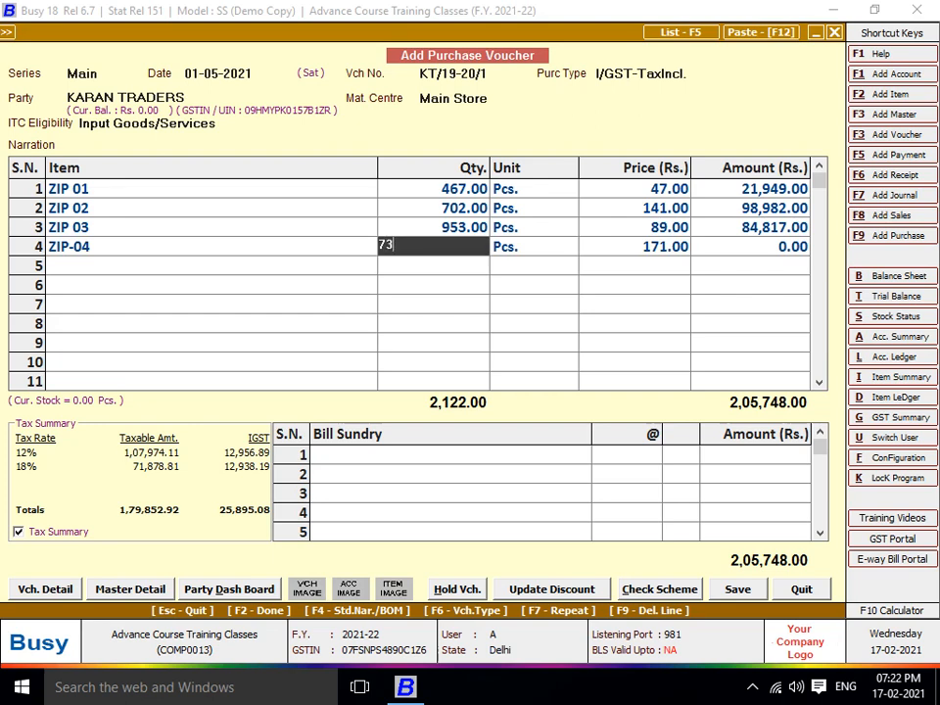
pyautogui.press('Return')
pyautogui.press('Return')
pyautogui.press('Return')
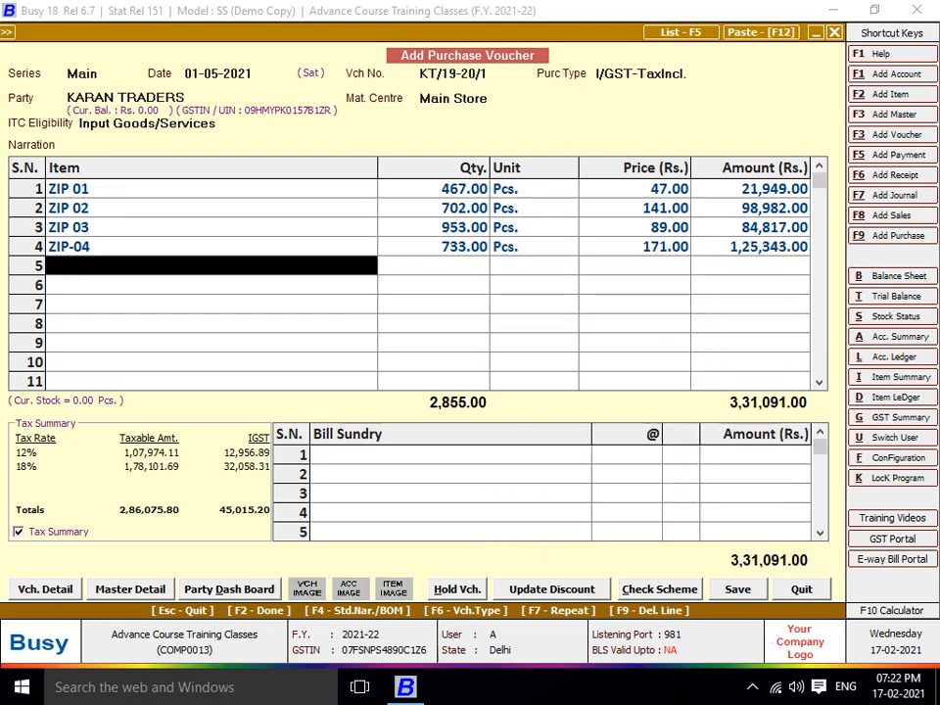
pyautogui.hotkey('alt', 'F2')
# Create item ZIP-05 with GST 28%, HSN 9607 and purchase price 190
pyautogui.write('ZIP-05')
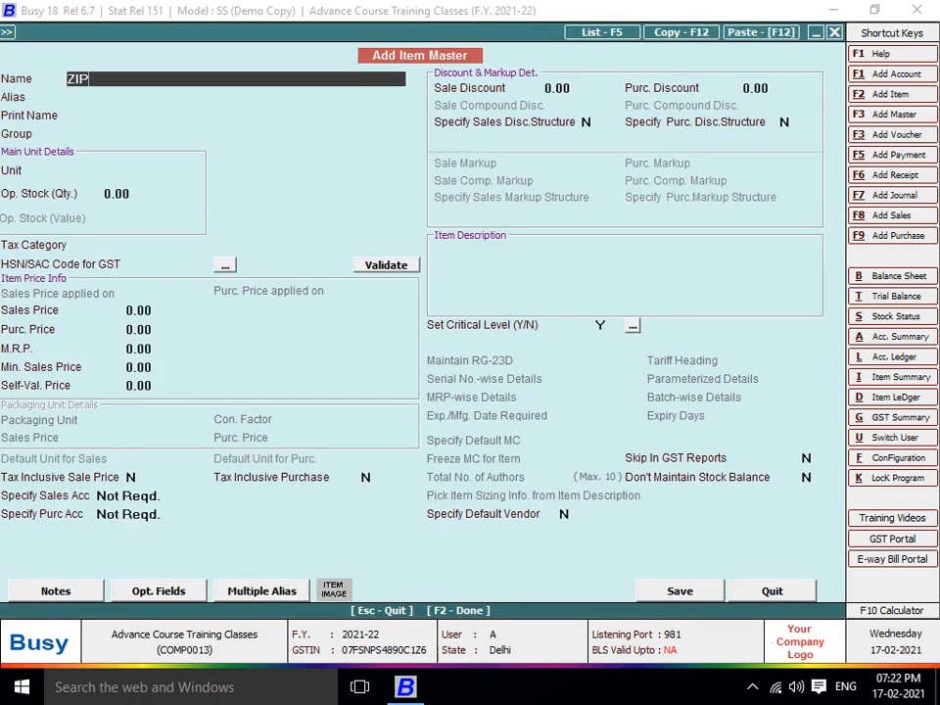
pyautogui.press('Return')
pyautogui.press('Return')
pyautogui.press('Return')
pyautogui.press('Return')
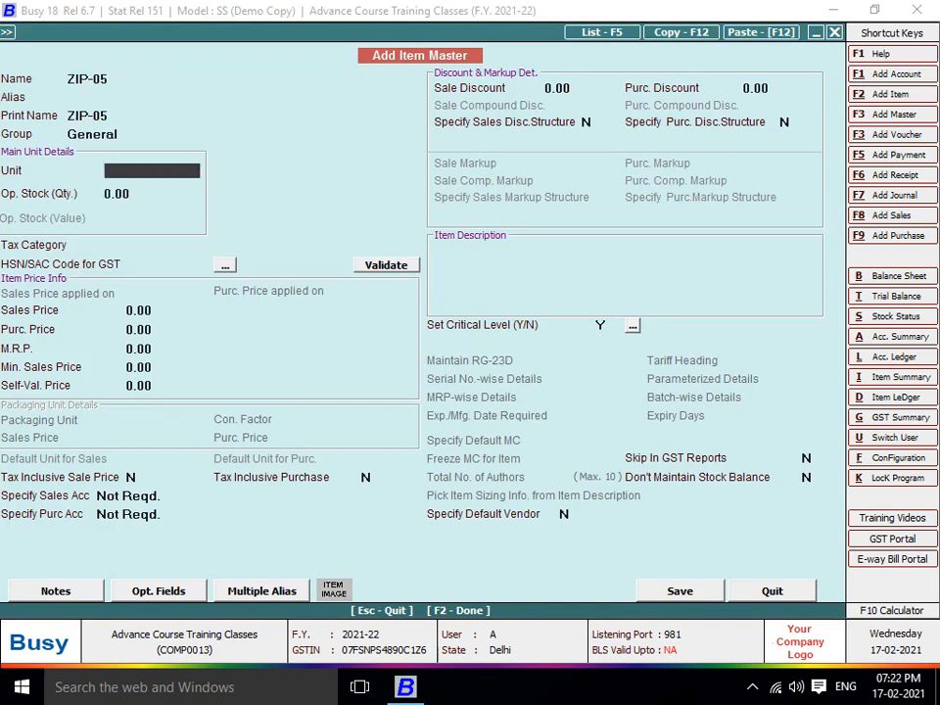
pyautogui.press('Return')
pyautogui.press('Return')
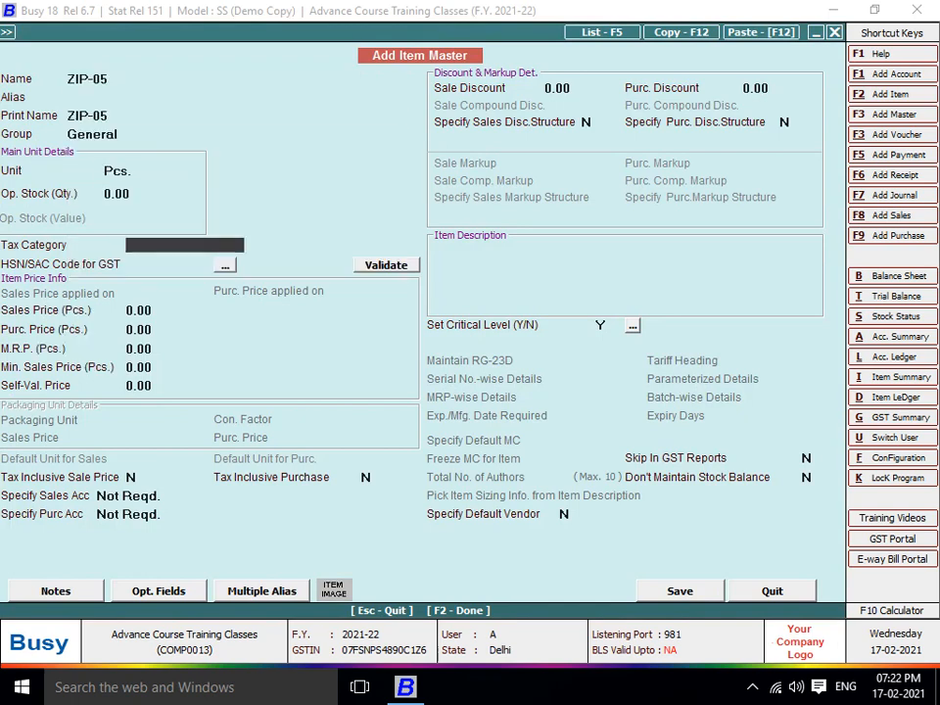
pyautogui.write('28')
pyautogui.press('Return')
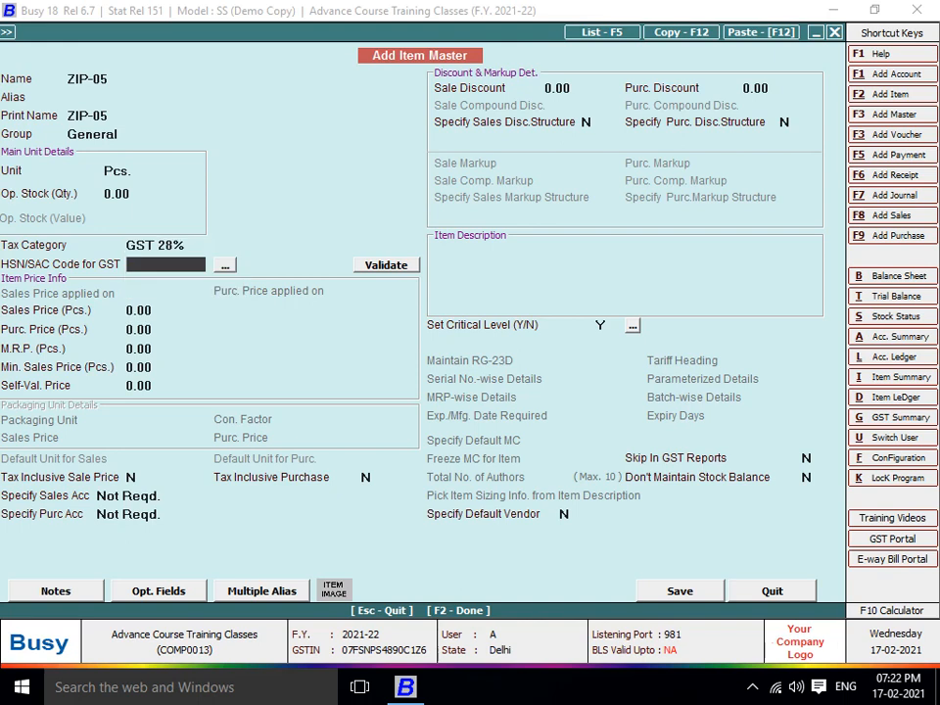
pyautogui.write('9607')
pyautogui.press('Return')
pyautogui.press('Return')
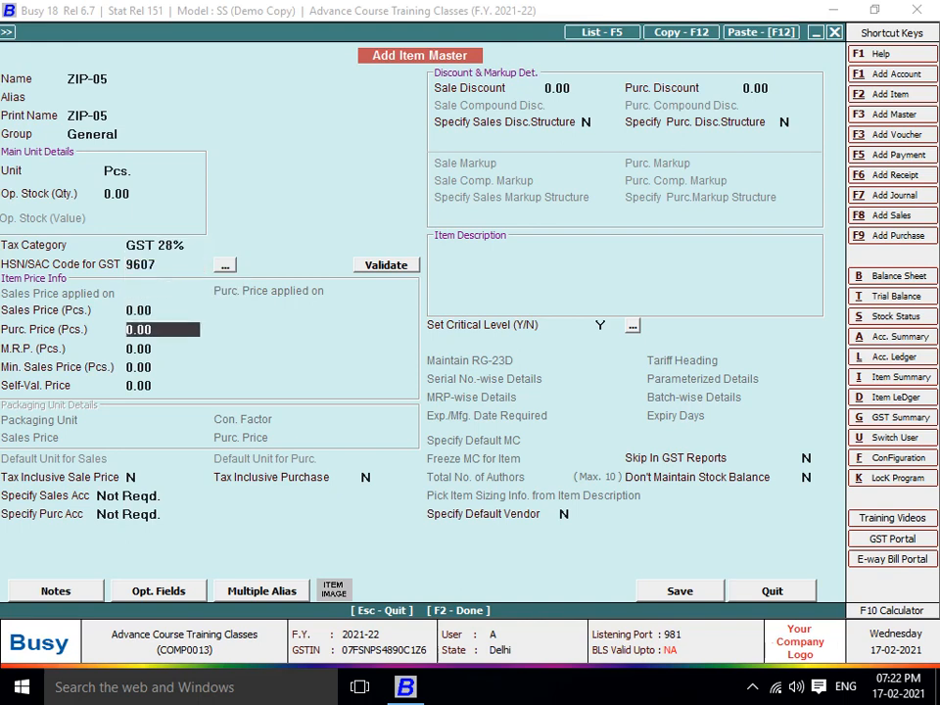
pyautogui.write('190')
pyautogui.press('Return')
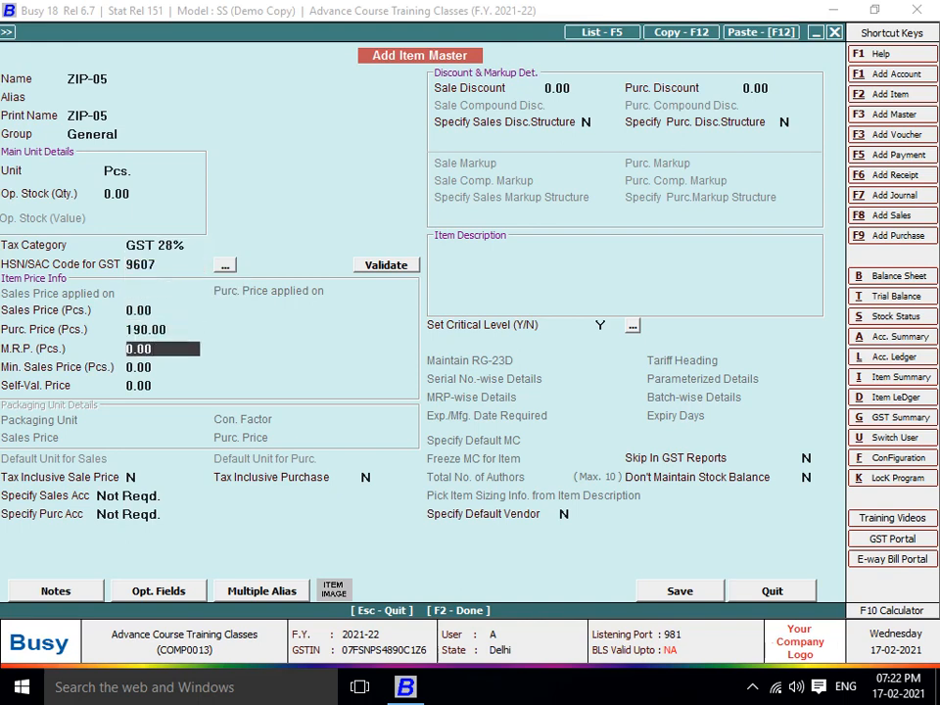
# Save ZIP-05 and enter quantity 254 on the voucher
pyautogui.press('F2')
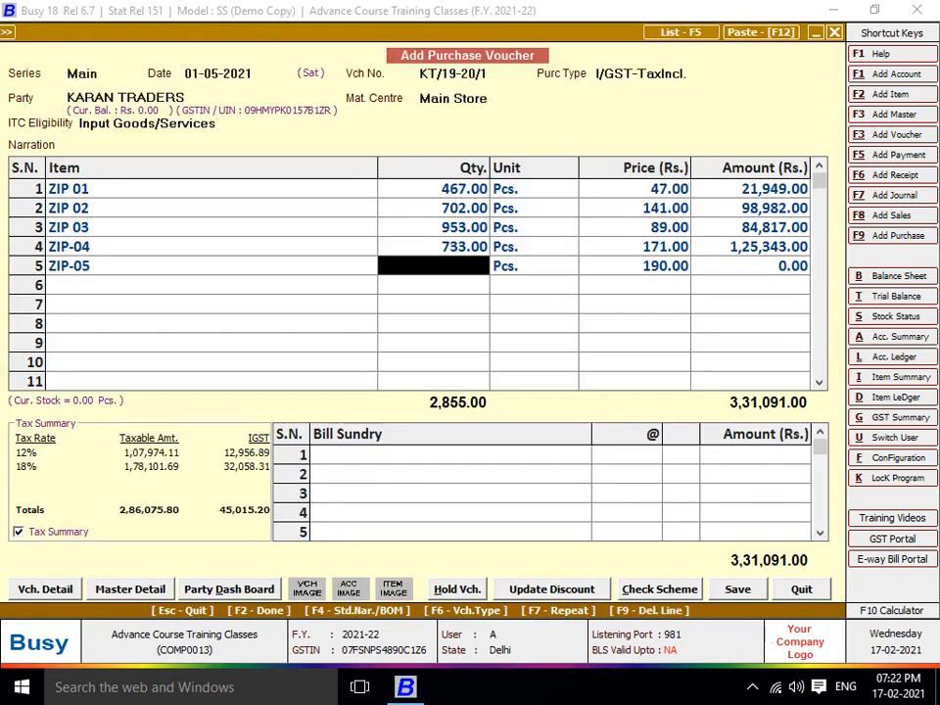
pyautogui.write('2')
pyautogui.press('Return')
pyautogui.press('Return')
pyautogui.press('Return')
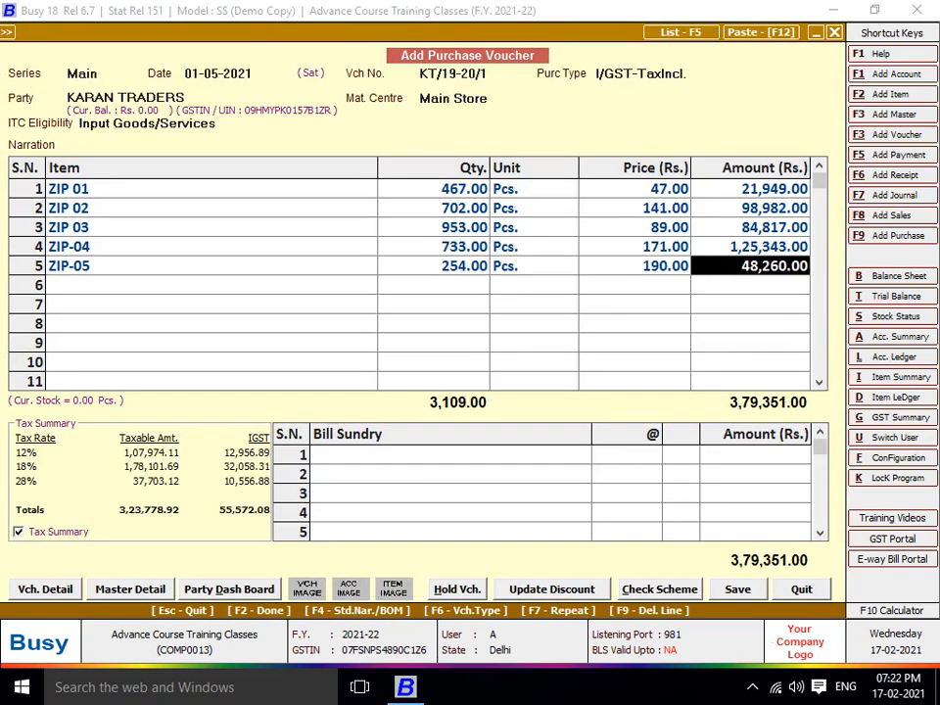
pyautogui.press('Return')
# Create item ZIP-06 in General group with GST 28% and HSN 9607
pyautogui.press('Return')
pyautogui.press('F3')
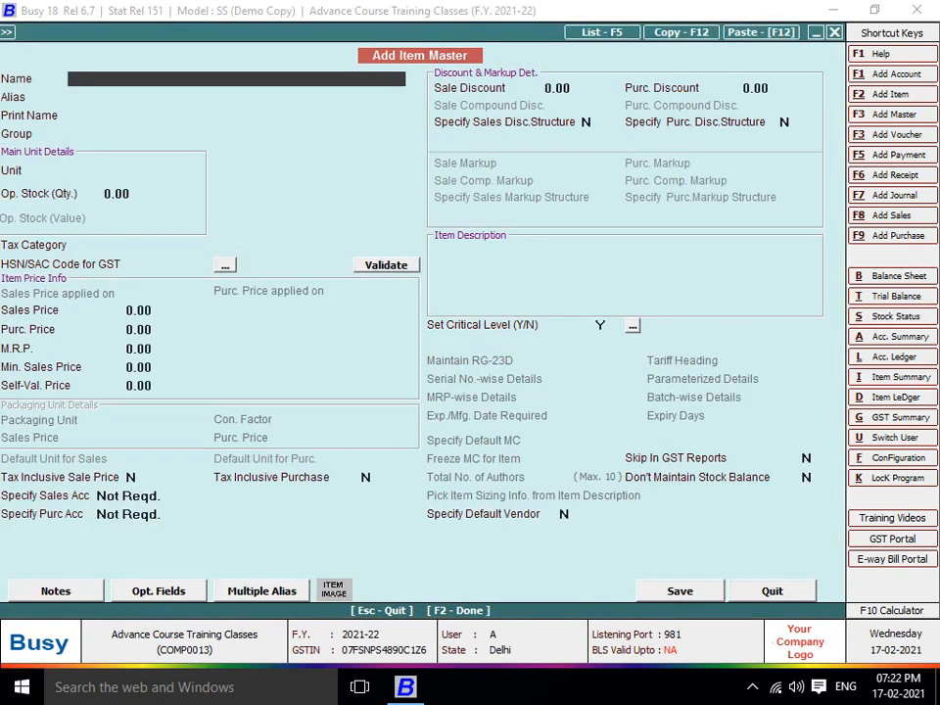
pyautogui.write('ZIP-06')
pyautogui.press('Return')
pyautogui.press('Return')
pyautogui.press('Return')
pyautogui.write('P')
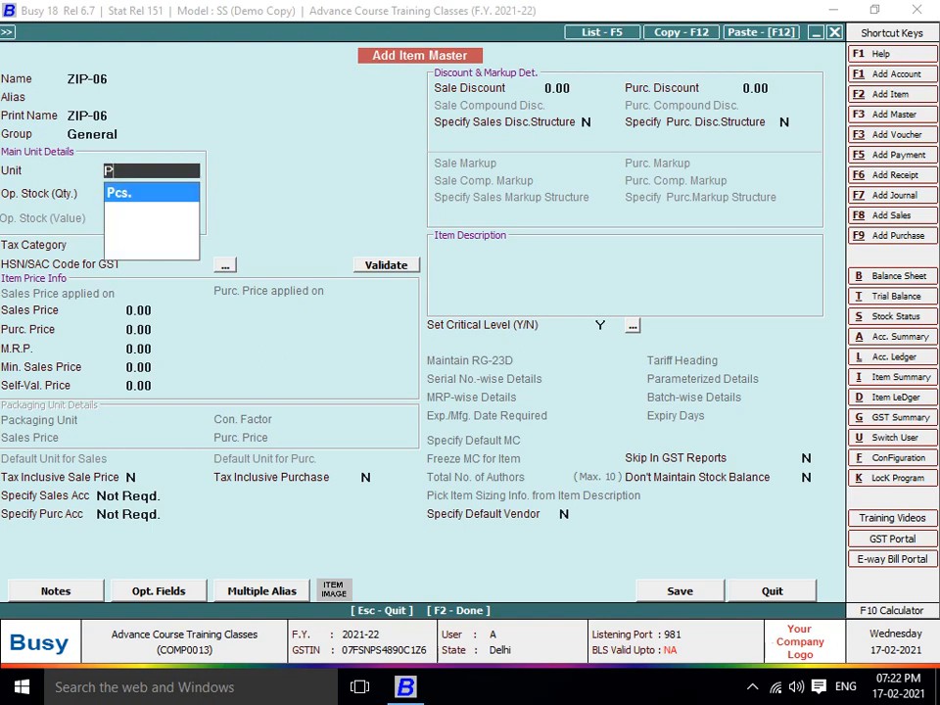
pyautogui.press('Return')
pyautogui.press('Return')
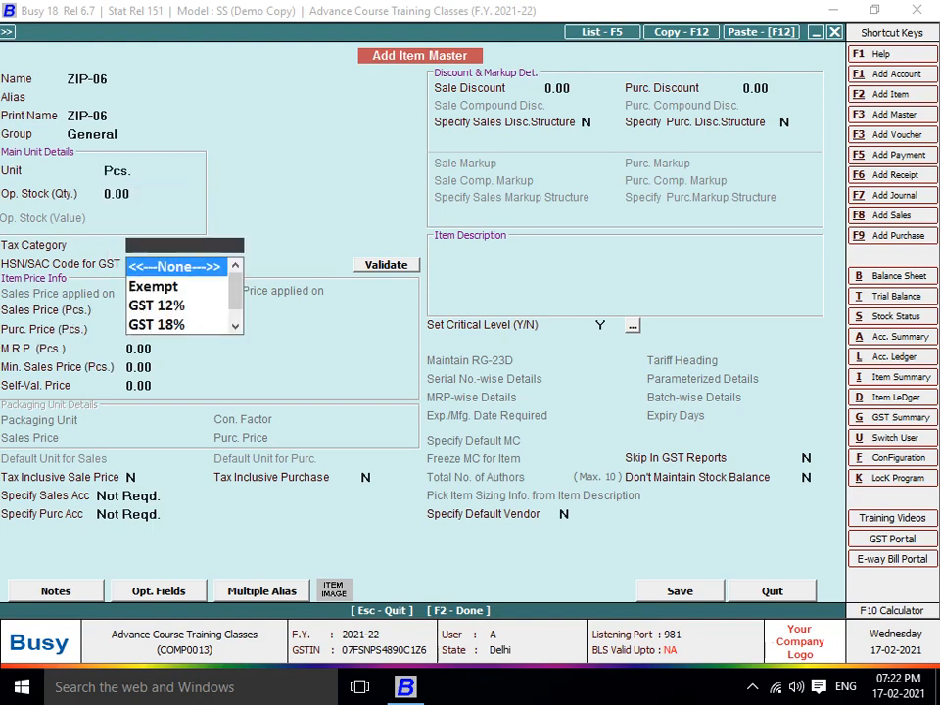
pyautogui.press('Down')
pyautogui.press('Down')
pyautogui.press('Down')
pyautogui.press('Down')
pyautogui.press('Return')
pyautogui.write('9607')
pyautogui.press('Return')
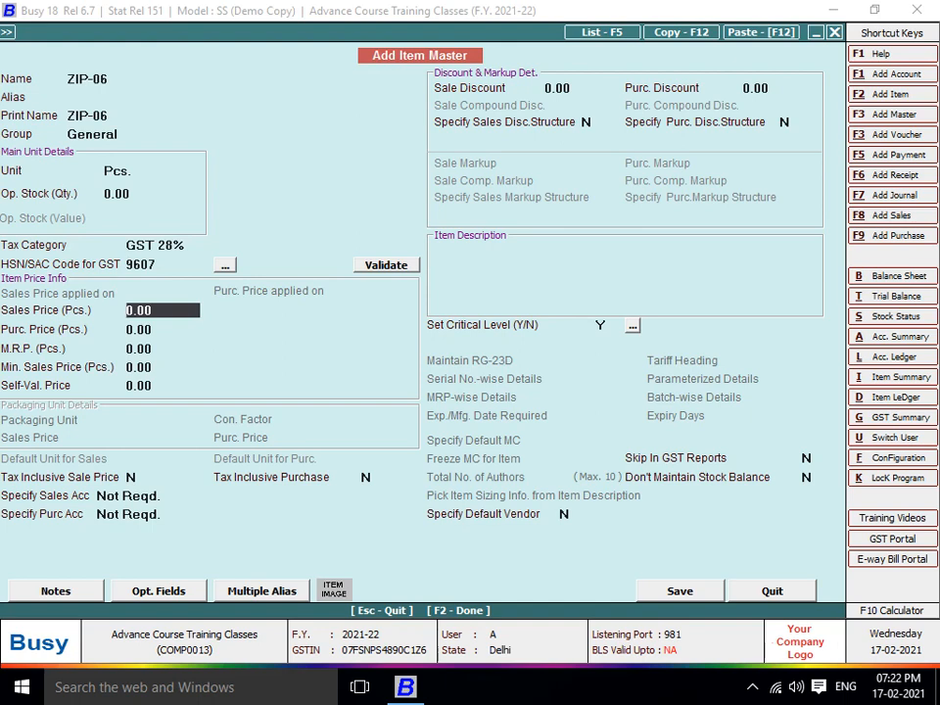
# Give ZIP-06 purchase price 80, save it, enter quantity 594, and add Rounded Off (+)
pyautogui.press('Return')
pyautogui.write('80')
pyautogui.press('Return')
pyautogui.press('F2')
pyautogui.press('Return')
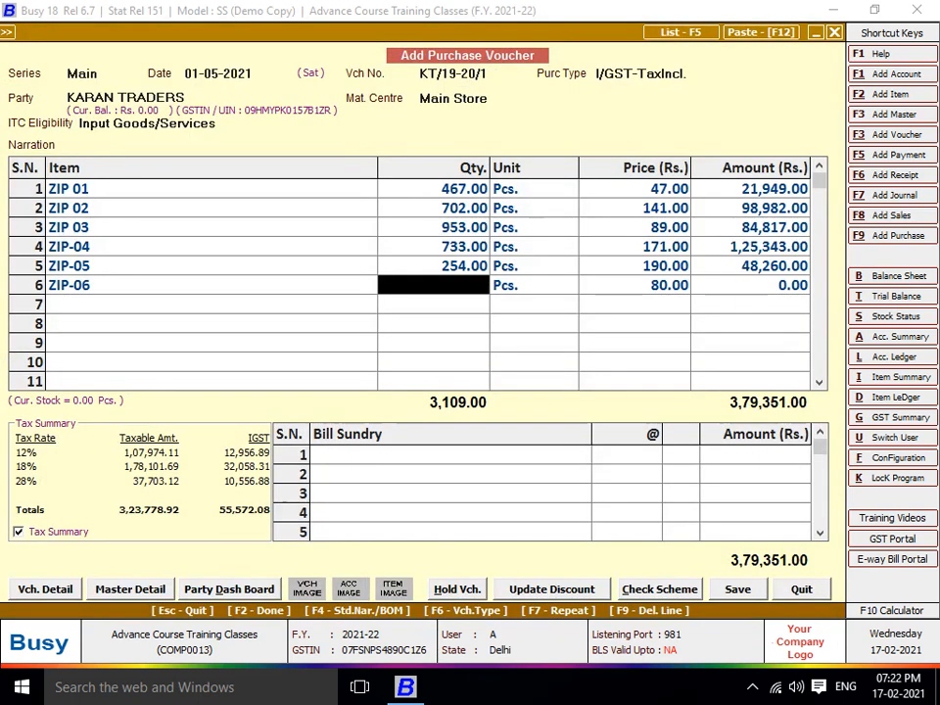
pyautogui.write('594')
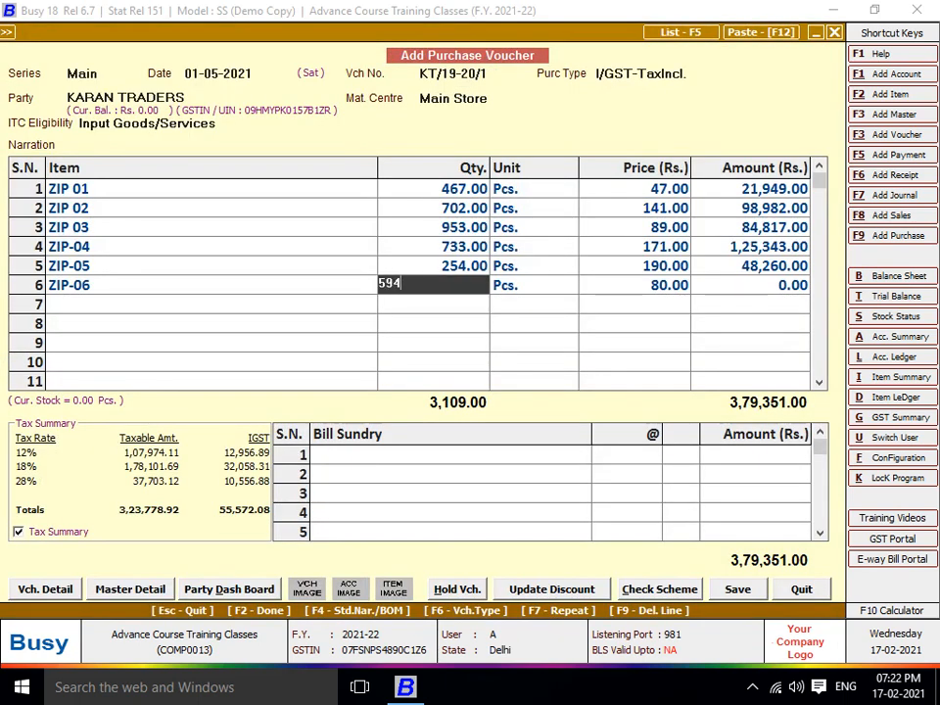
pyautogui.press('Return')
pyautogui.press('Return')
pyautogui.press('Return')
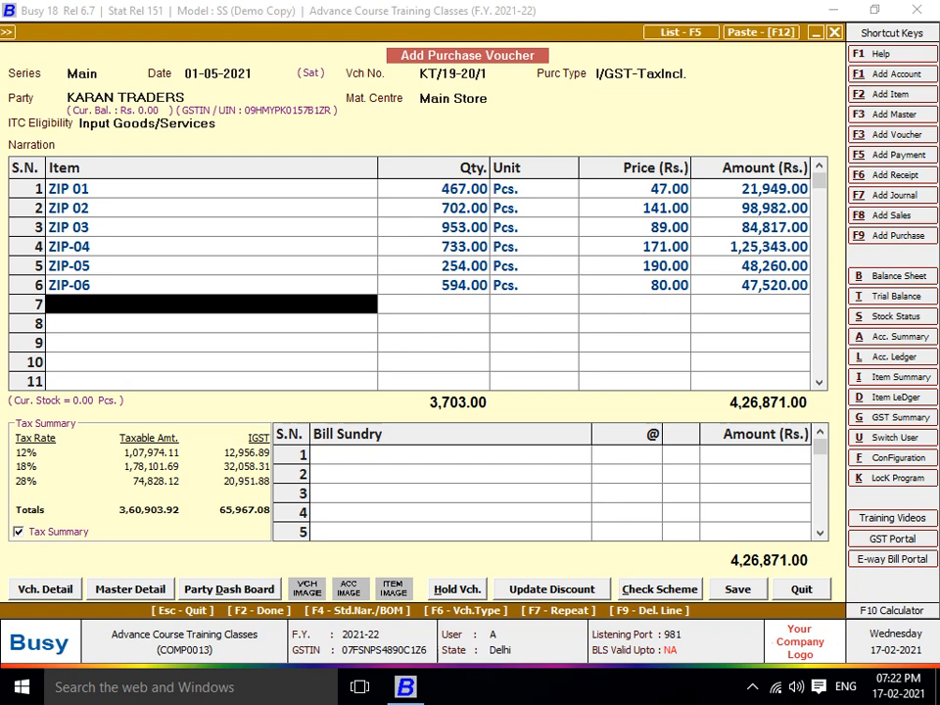
pyautogui.press('Return')
pyautogui.press('Return')
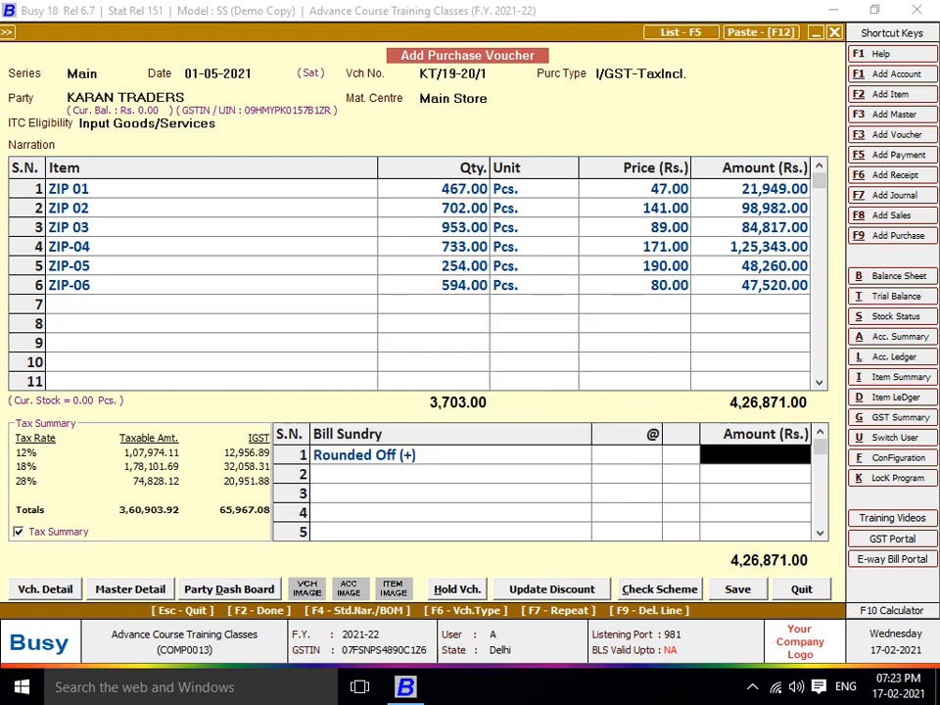
# Correct the voucher's Rounded Off amount from 12 to 1
pyautogui.write('12')
pyautogui.press('Return')
pyautogui.hotkey('shift', 'Tab')
pyautogui.write('1')
pyautogui.press('Return')
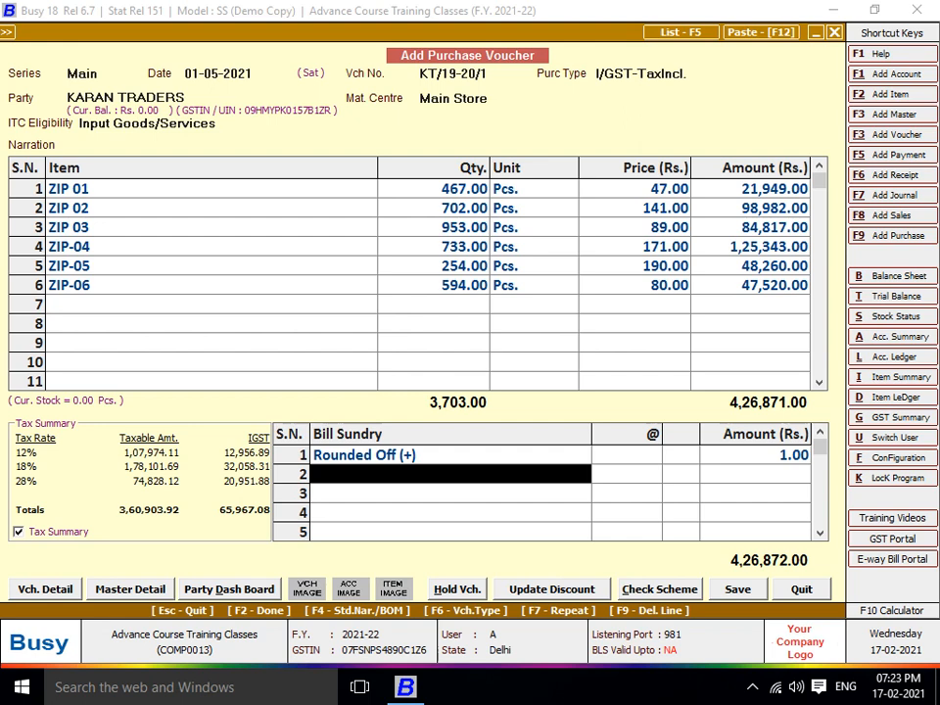
# Save the KARAN TRADERS voucher, skipping the GST Reporting and Transport Details dialogs
pyautogui.press('F2')
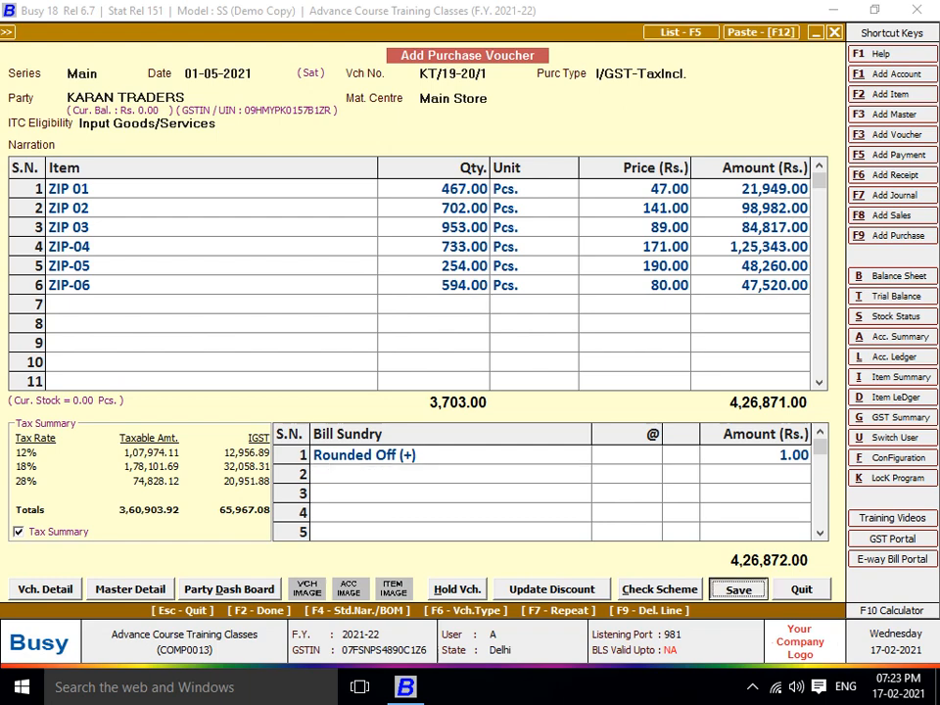
pyautogui.press('F2')
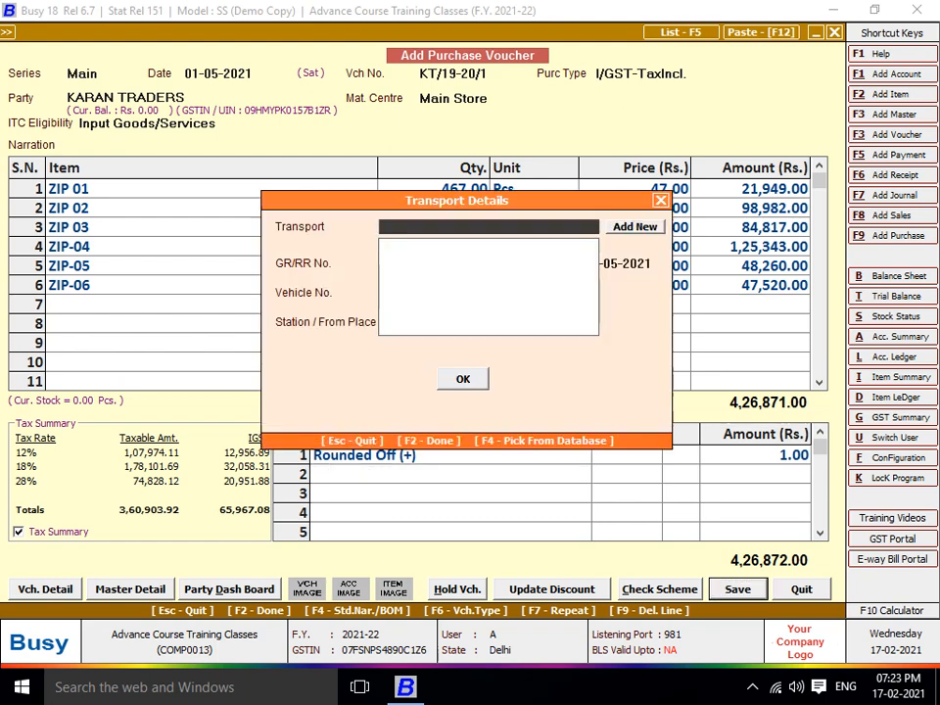
pyautogui.press('F2')
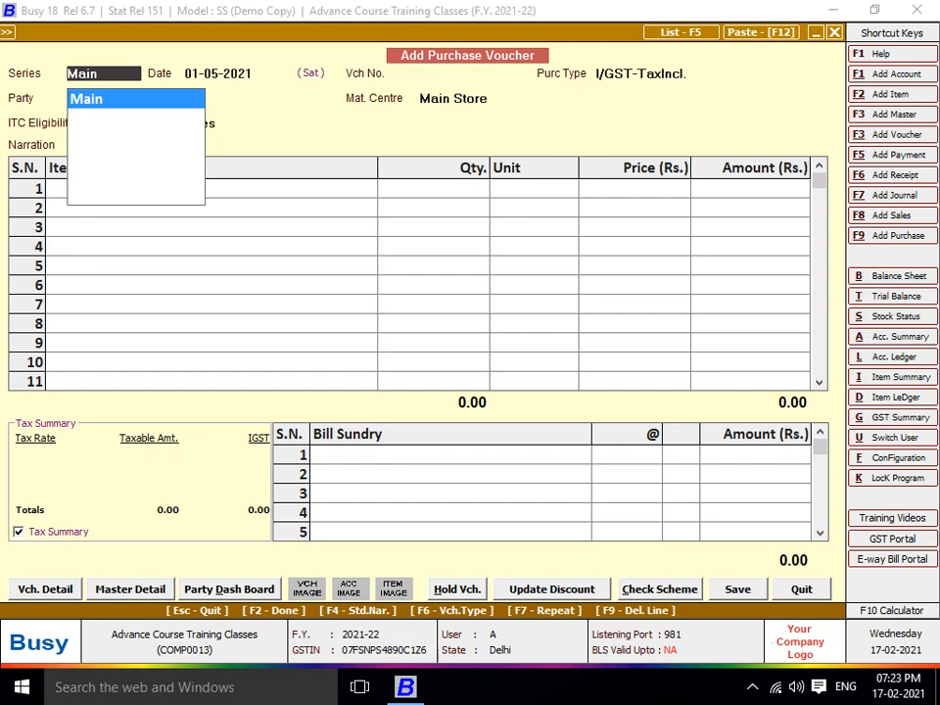
# Start a Main-series voucher numbered T/19-20/15 with purchase type I/GST-ItemWise
pyautogui.press('Return')
pyautogui.press('Return')
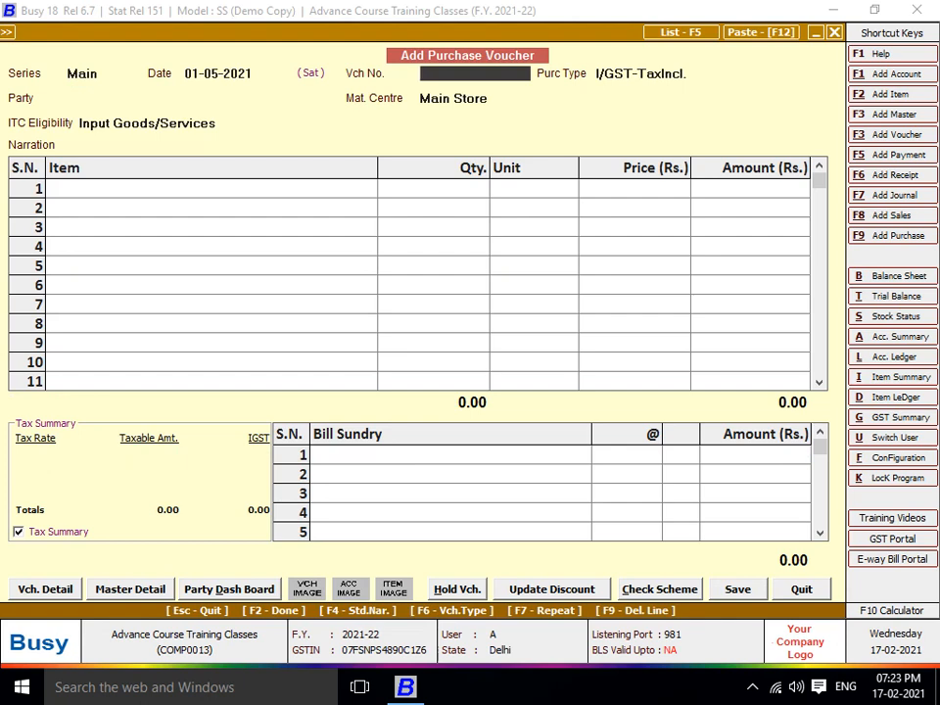
pyautogui.write('T/19-20/15')
pyautogui.press('Return')
pyautogui.write('ITE')
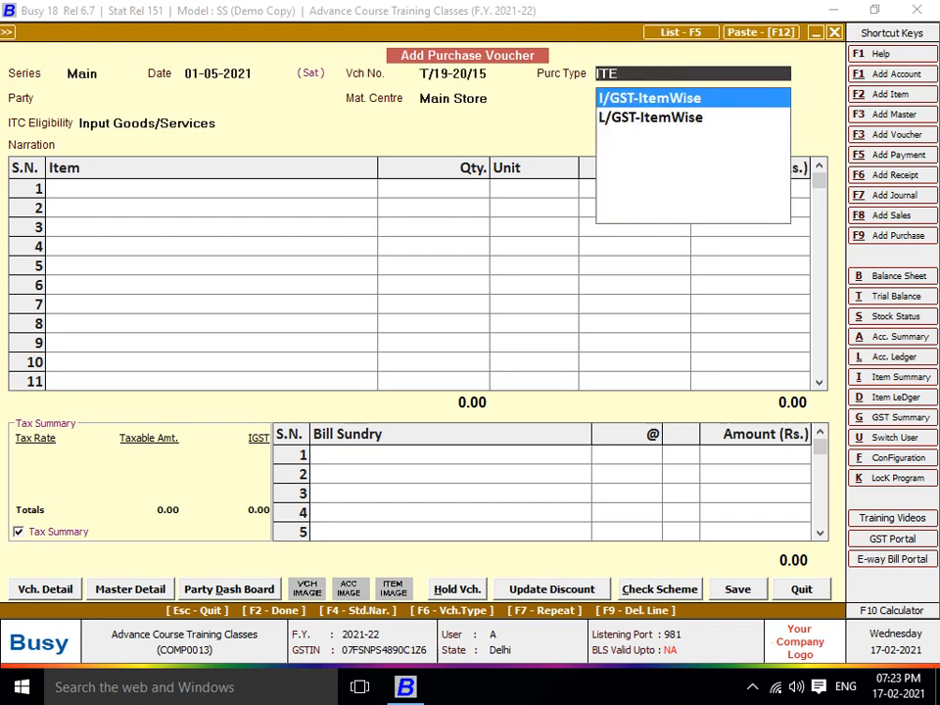
pyautogui.press('Return')
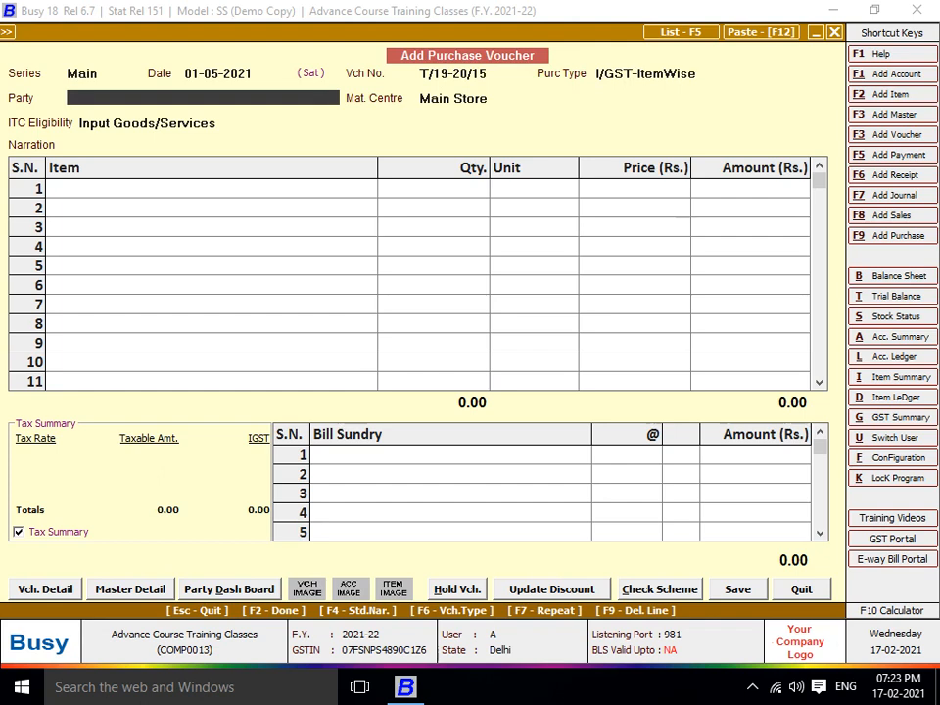
# Create and save Sundry Creditors supplier POLYLACE INDIA PRIVATE LIMITED with its GSTIN
pyautogui.hotkey('alt', 'F1')
pyautogui.write('PO')
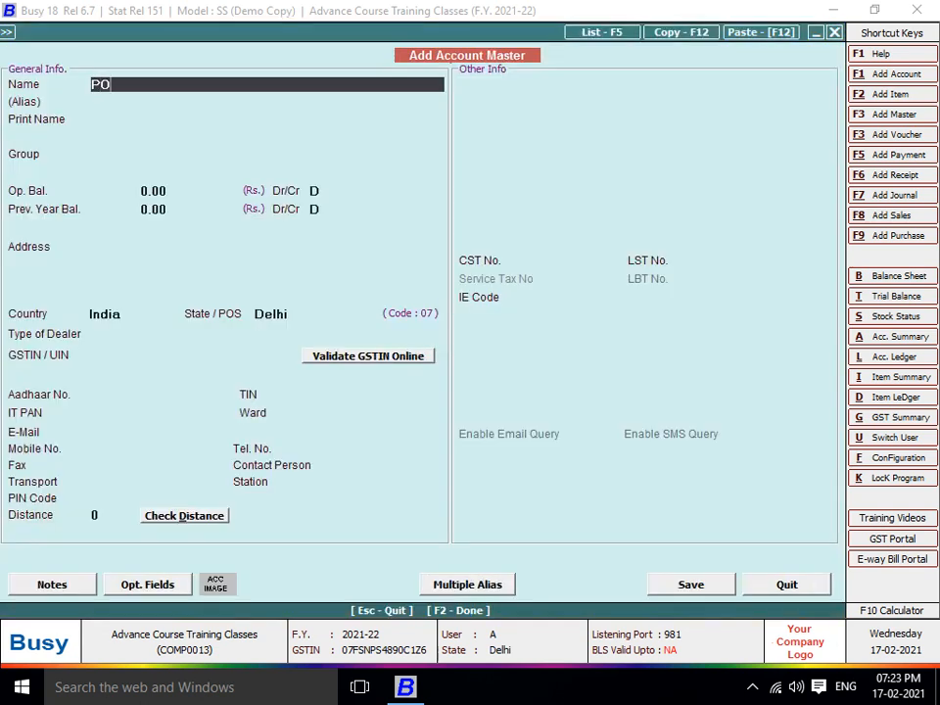
pyautogui.write('LYLACE INDIA PRIVATE')
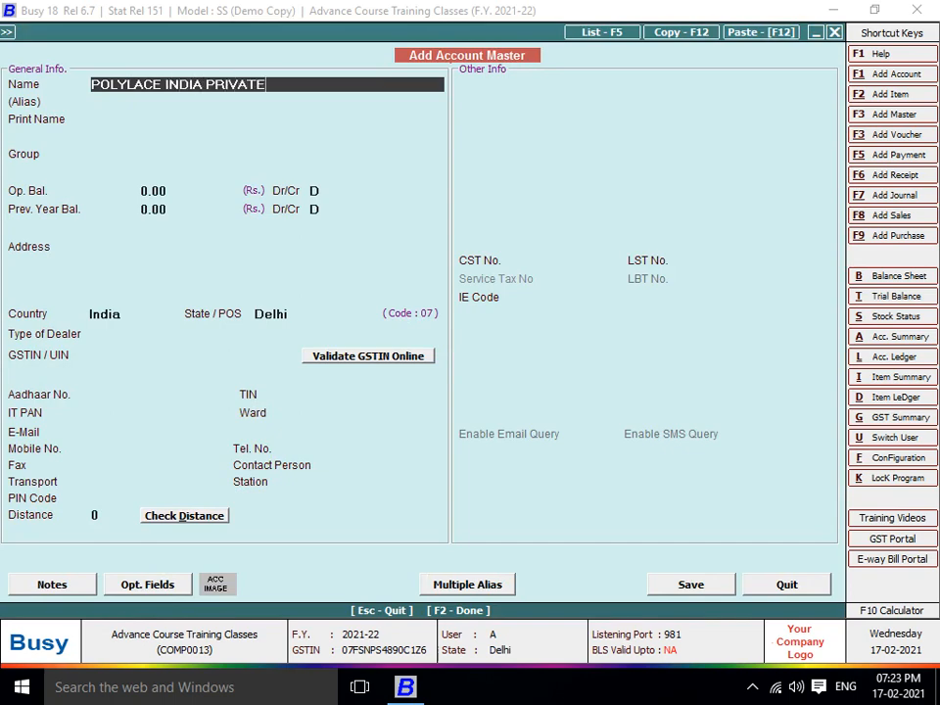
pyautogui.write(' LIMITED')
pyautogui.press('Return')
pyautogui.press('Return')
pyautogui.press('Return')
pyautogui.write('SUN')
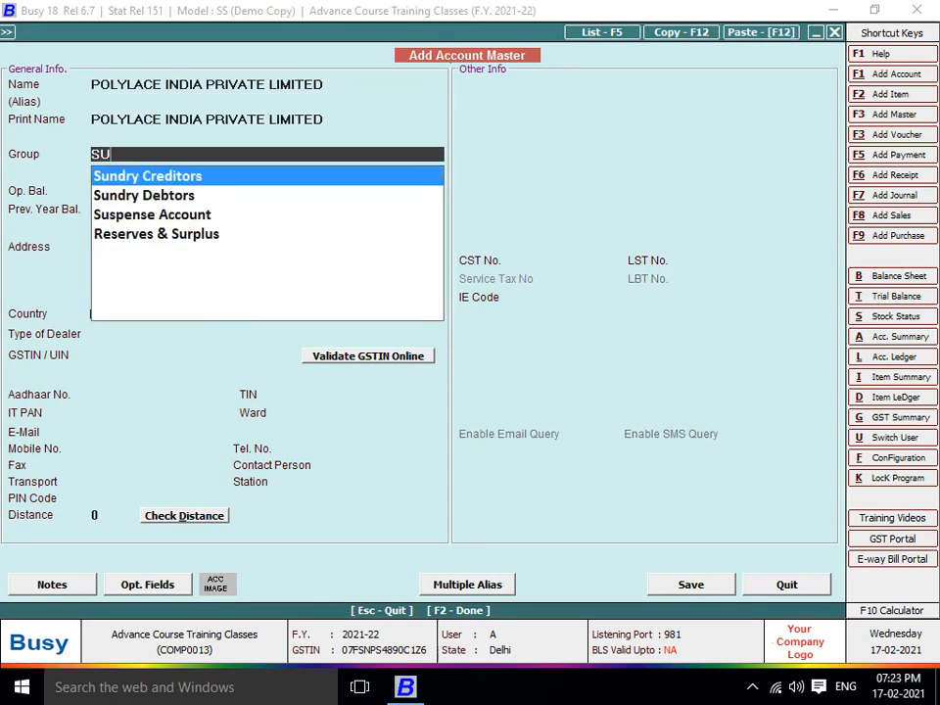
pyautogui.press('Return')
pyautogui.press('Return')
pyautogui.press('Return')
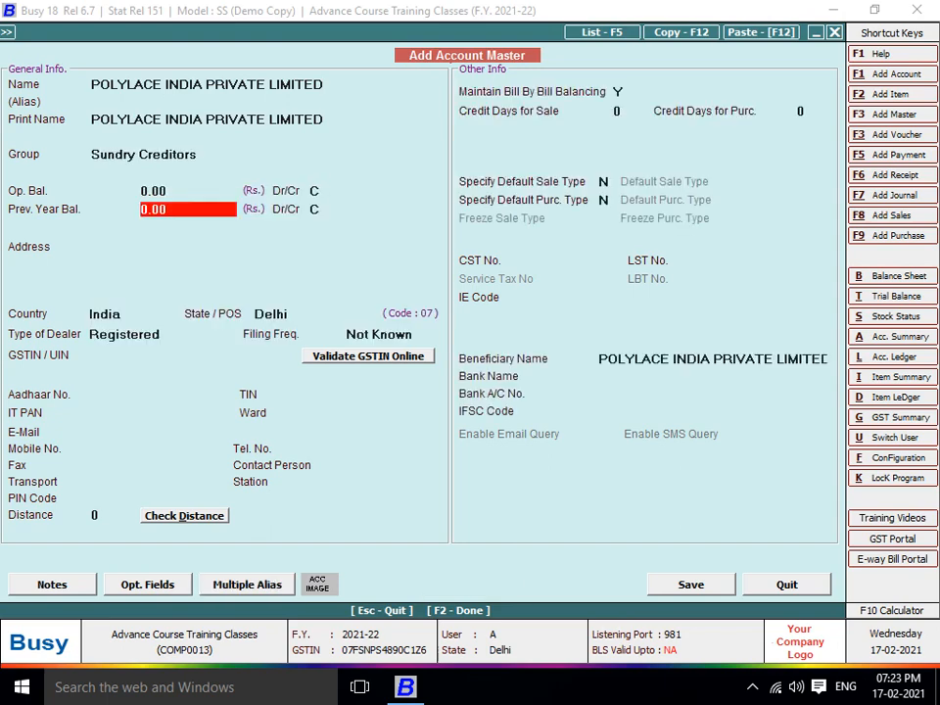
pyautogui.press('Return')
pyautogui.press('Return')
pyautogui.press('Return')
pyautogui.press('Return')
pyautogui.press('Return')
pyautogui.press('Return')
pyautogui.press('Return')
pyautogui.press('Return')
pyautogui.press('Return')
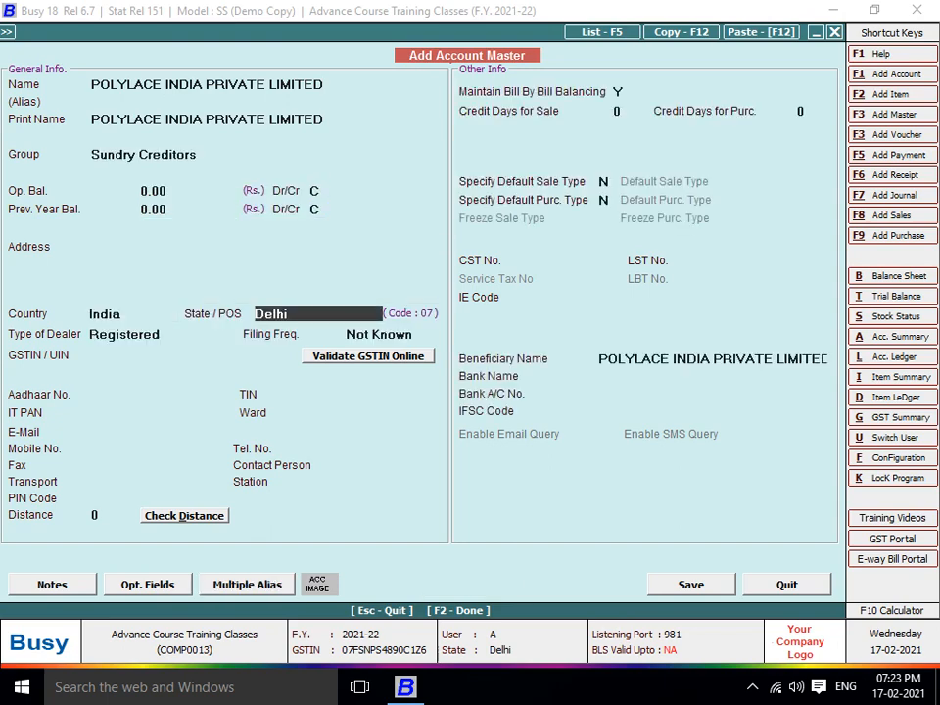
pyautogui.press('Return')
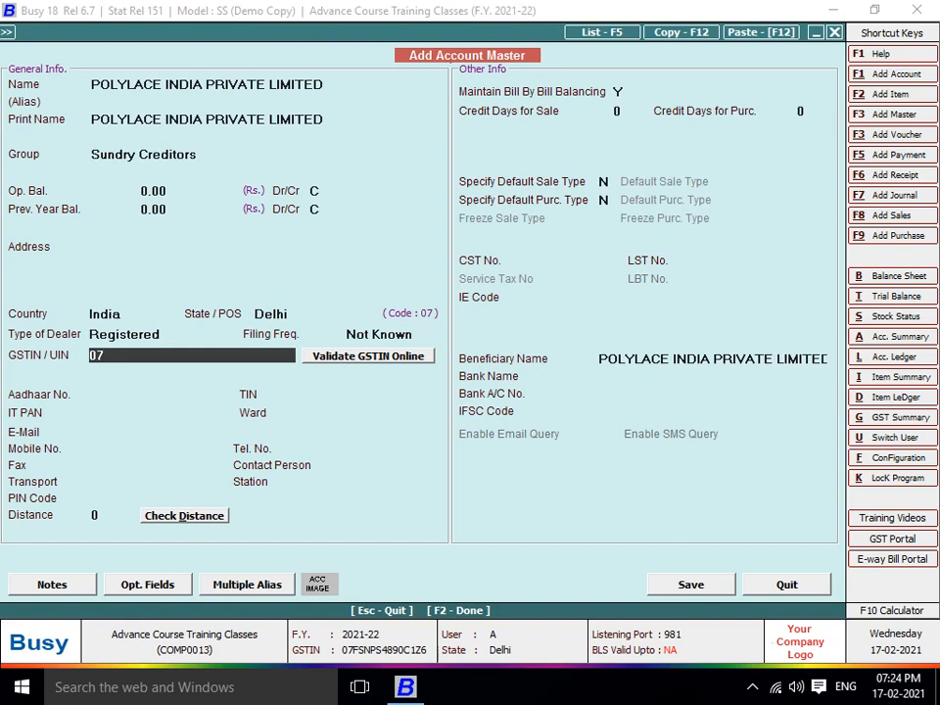
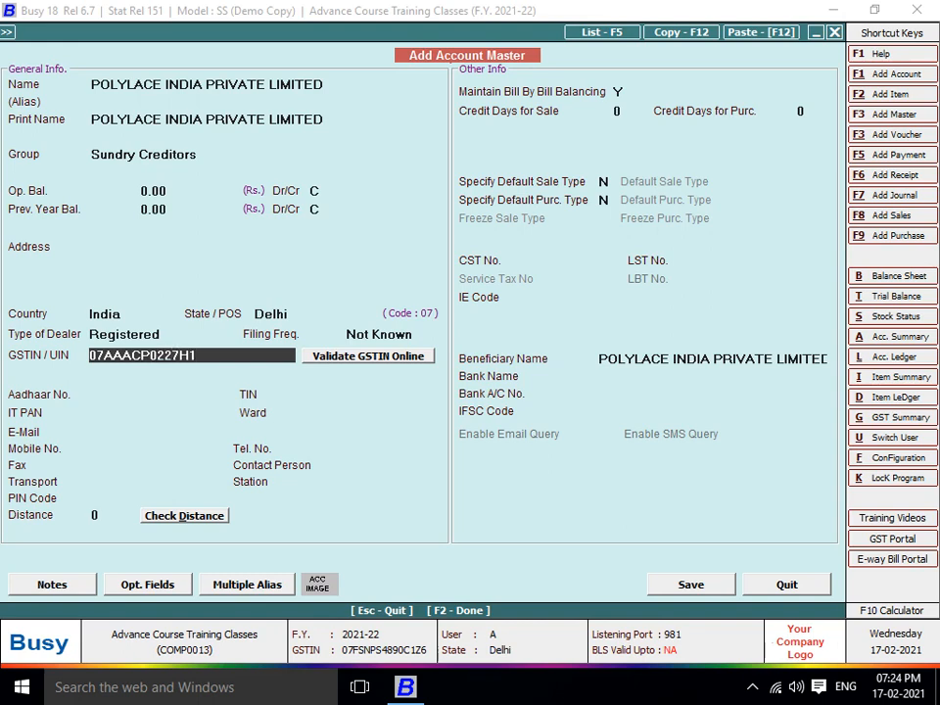
pyautogui.press('Return')
pyautogui.press('Return')
pyautogui.press('Return')
pyautogui.press('Return')
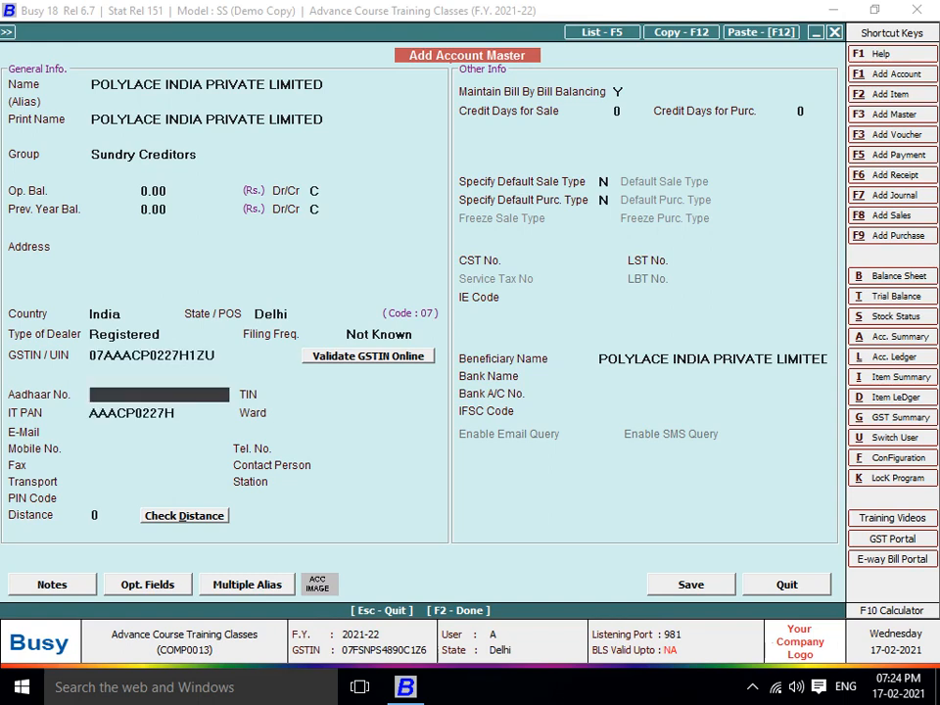
pyautogui.press('Return')
pyautogui.press('Return')
pyautogui.press('Return')
pyautogui.press('Return')
pyautogui.press('Return')
pyautogui.press('Return')
pyautogui.press('Return')
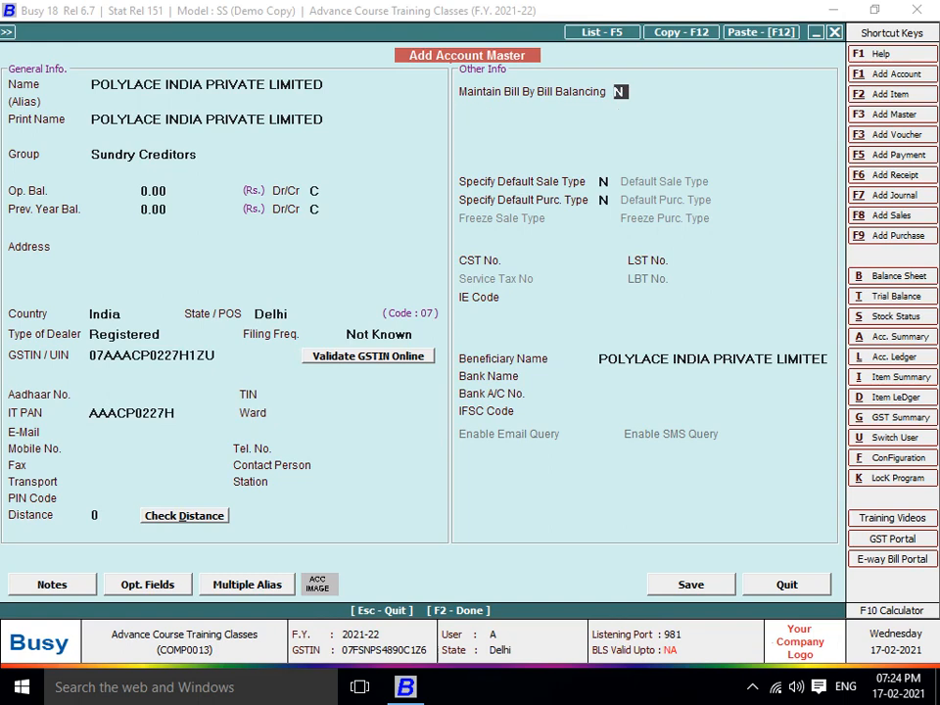
pyautogui.press('F2')
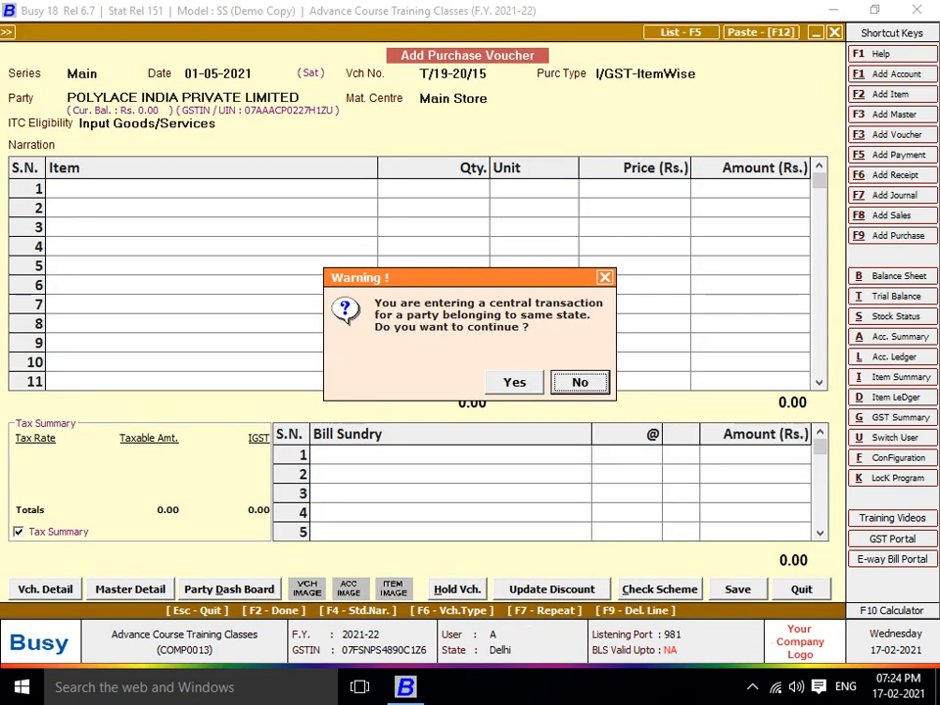
# Decline the central-transaction prompt and change the purchase type to L/GST-ItemWise
pyautogui.press('Return')
pyautogui.press('BackSpace')
pyautogui.write('L I')
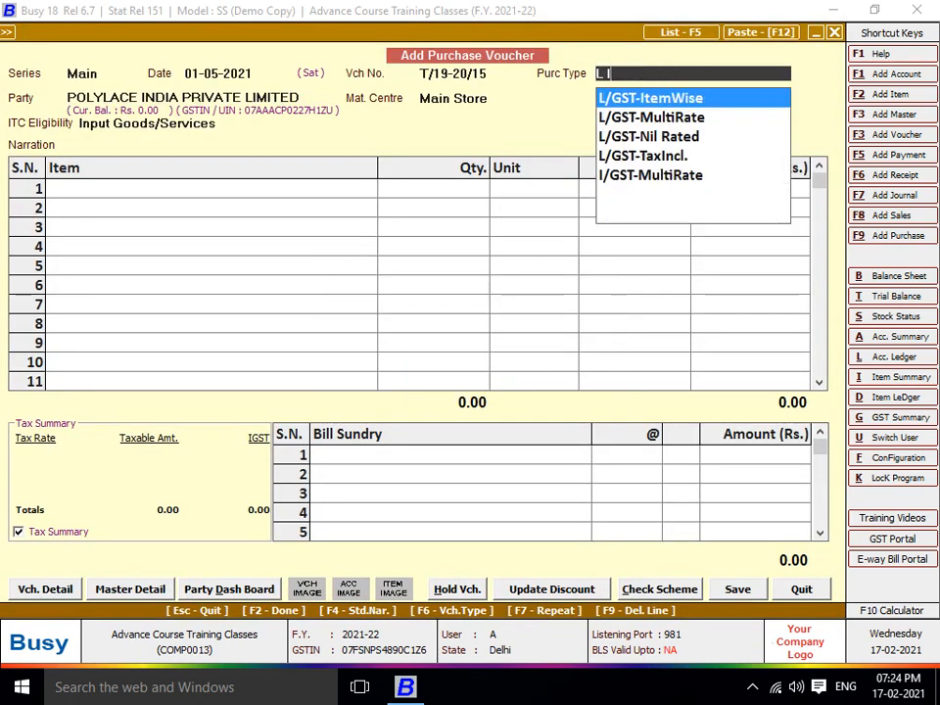
pyautogui.write('T')
pyautogui.press('Return')
pyautogui.press('Return')
pyautogui.press('Return')
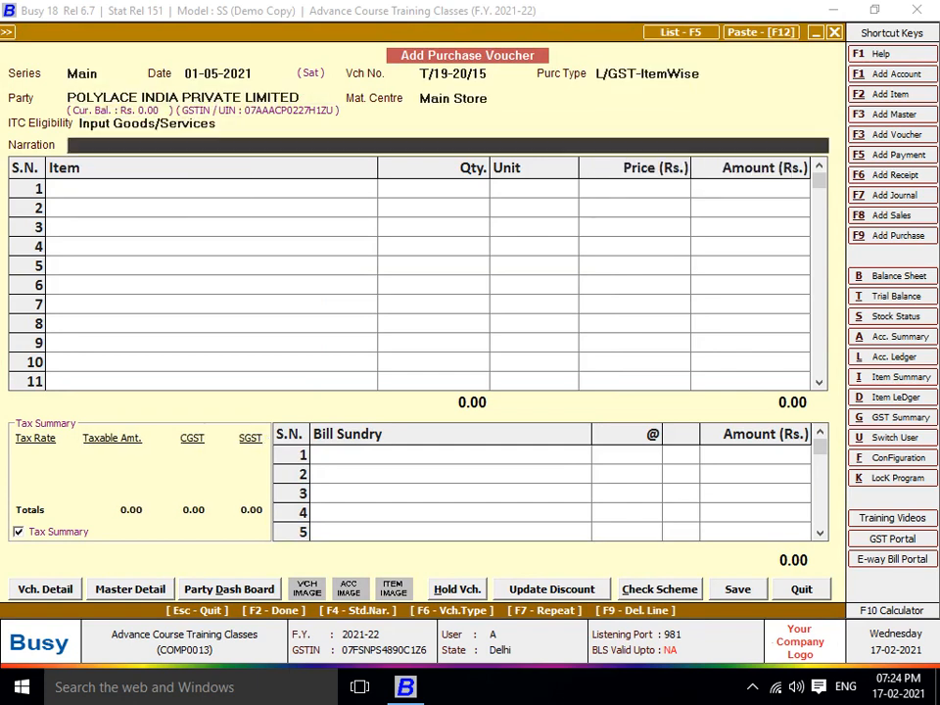
pyautogui.press('Return')
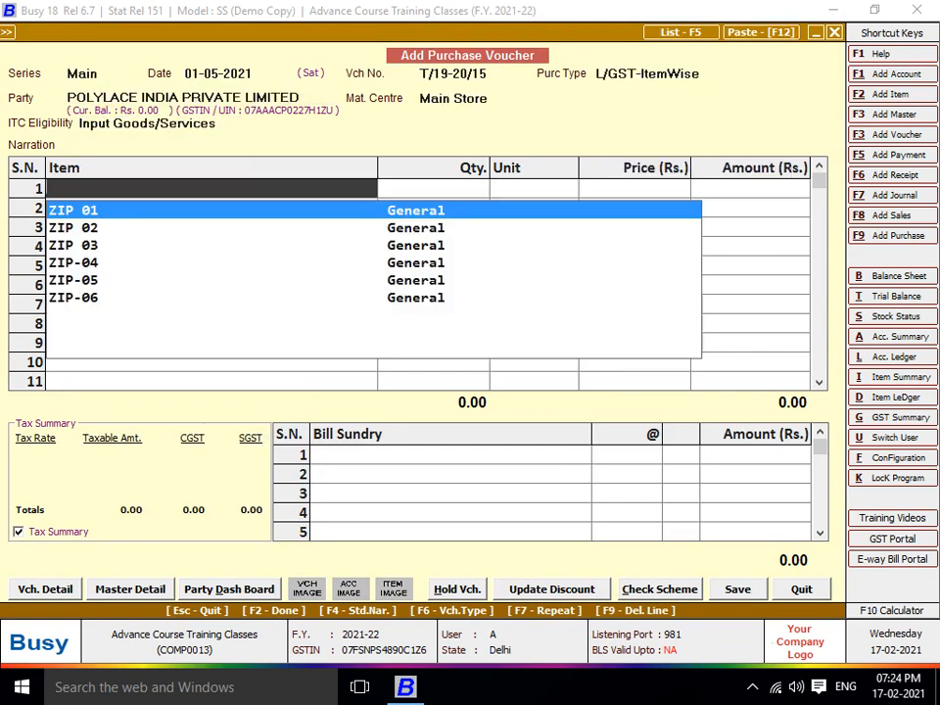
# Begin new item SLIDER-01 in the General group with unit Pcs
pyautogui.press('F3')
pyautogui.write('DLI')
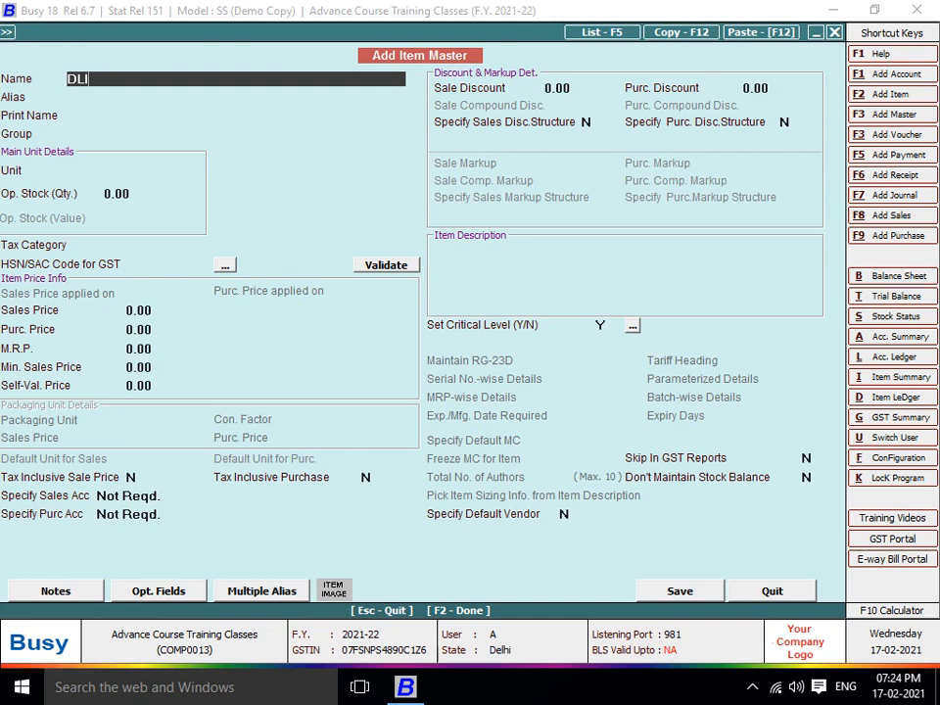
pyautogui.press('BackSpace')
pyautogui.press('BackSpace')
pyautogui.press('BackSpace')
pyautogui.write('SLIDER-01')
pyautogui.press('Return')
pyautogui.press('Return')
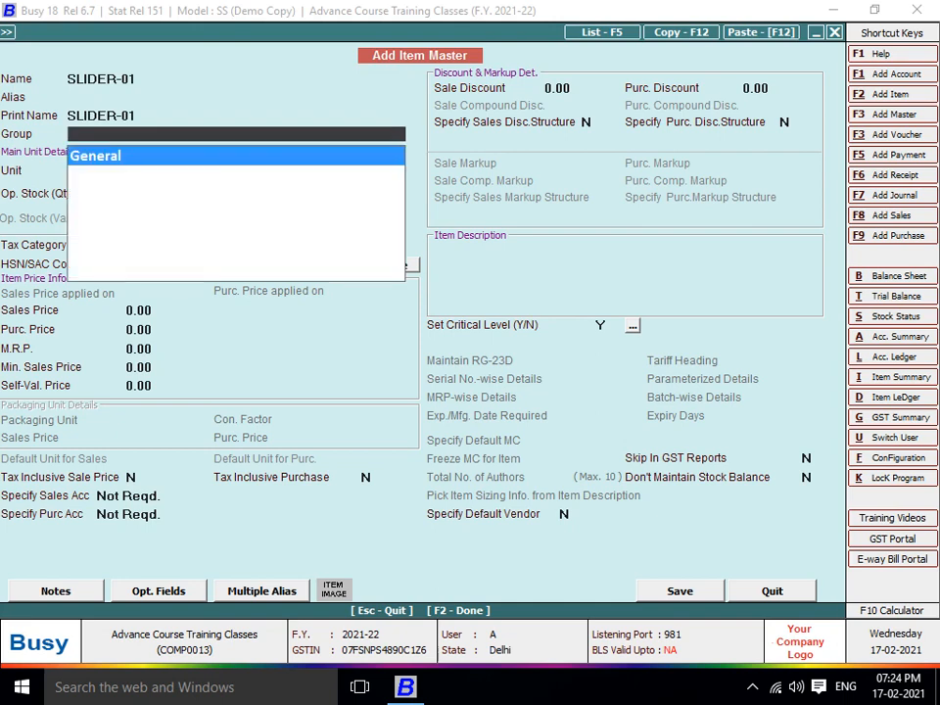
pyautogui.press('Return')
pyautogui.write('p')
# Give SLIDER-01 GST 12%, HSN 9607 and purchase price 467, then save it
pyautogui.press('Return')
pyautogui.press('Return')
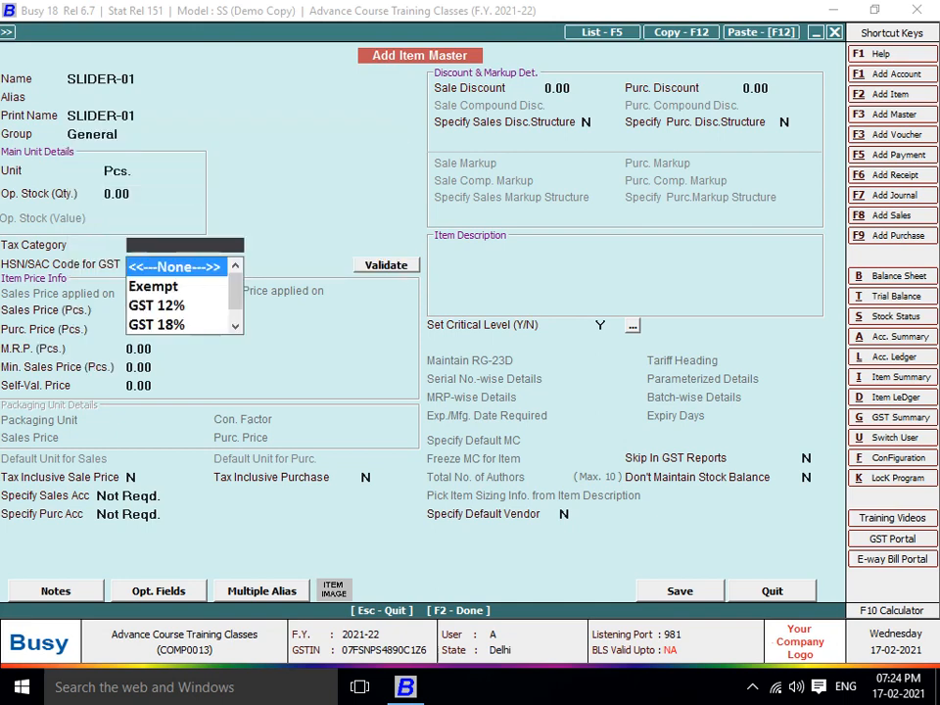
pyautogui.press('Down')
pyautogui.press('Down')
pyautogui.press('Return')
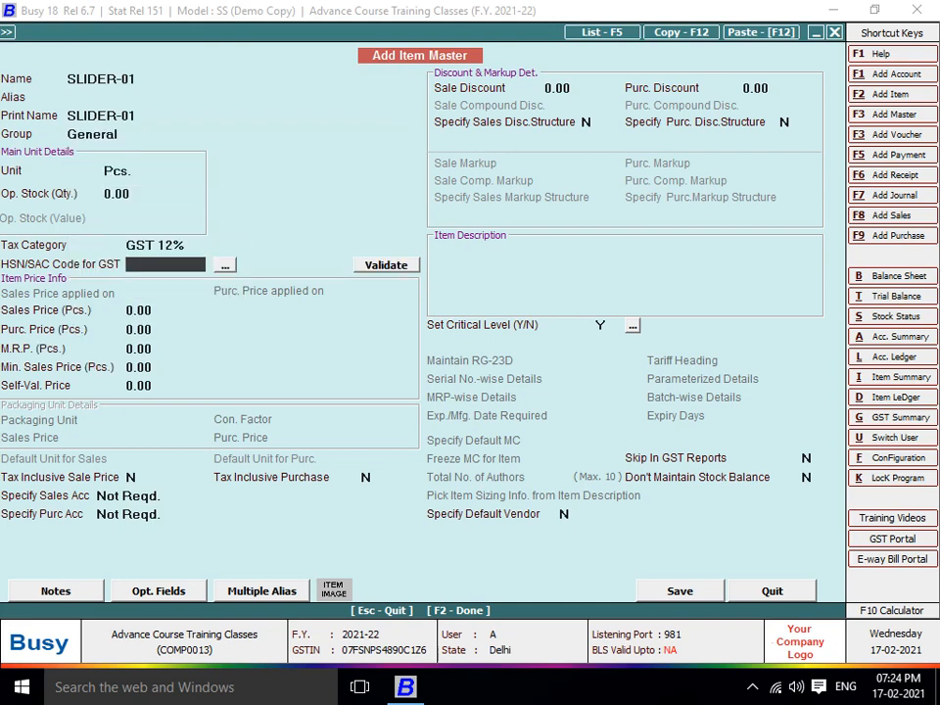
pyautogui.write('9607')
pyautogui.press('Return')
pyautogui.press('Return')
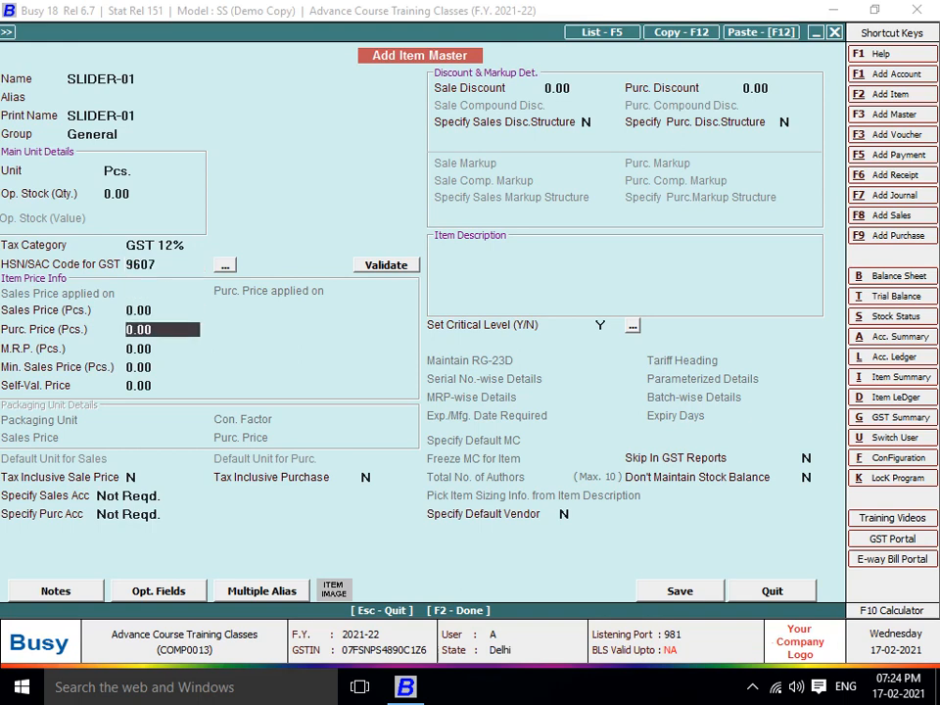
pyautogui.write('467')
pyautogui.press('Return')
pyautogui.press('F2')
pyautogui.press('Return')
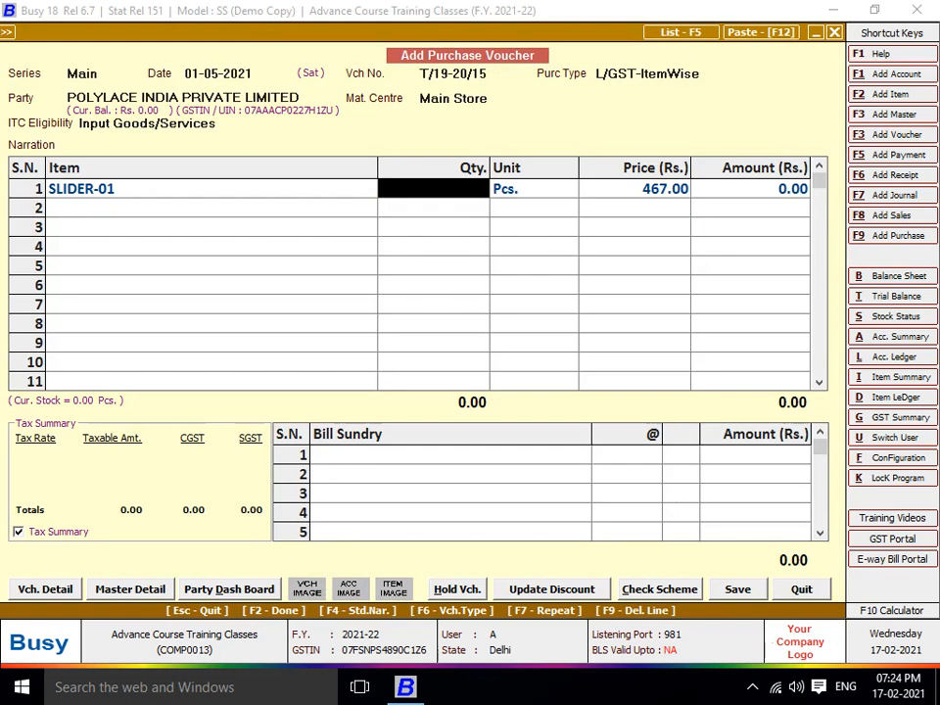
# Duplicate SLIDER-01 as SLIDER-02 with purchase price 82 and save it
pyautogui.press('Left')
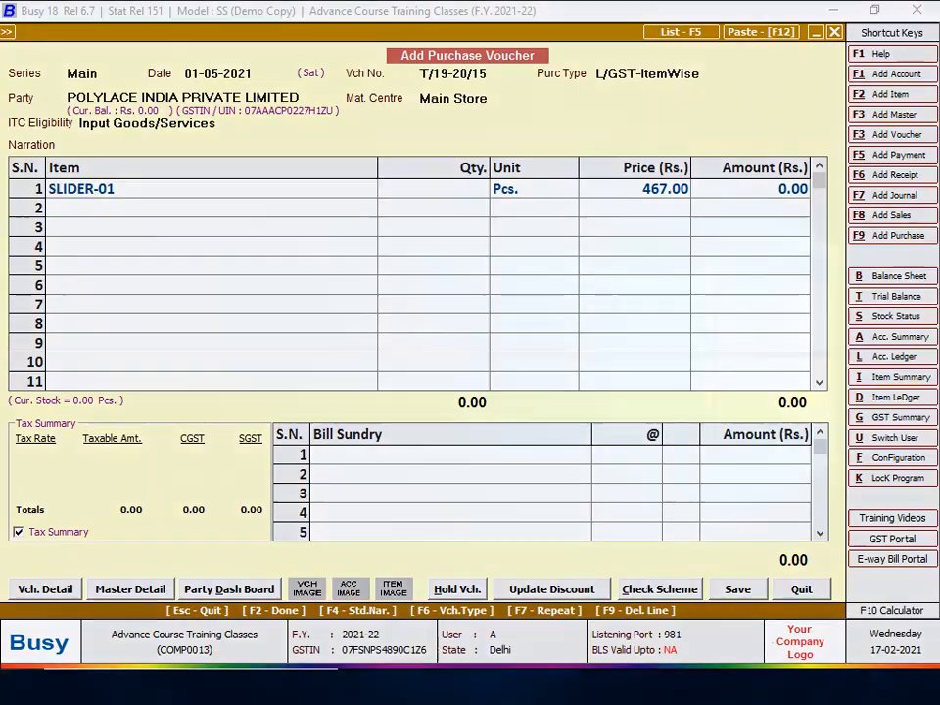
pyautogui.press('super')
pyautogui.press('super')
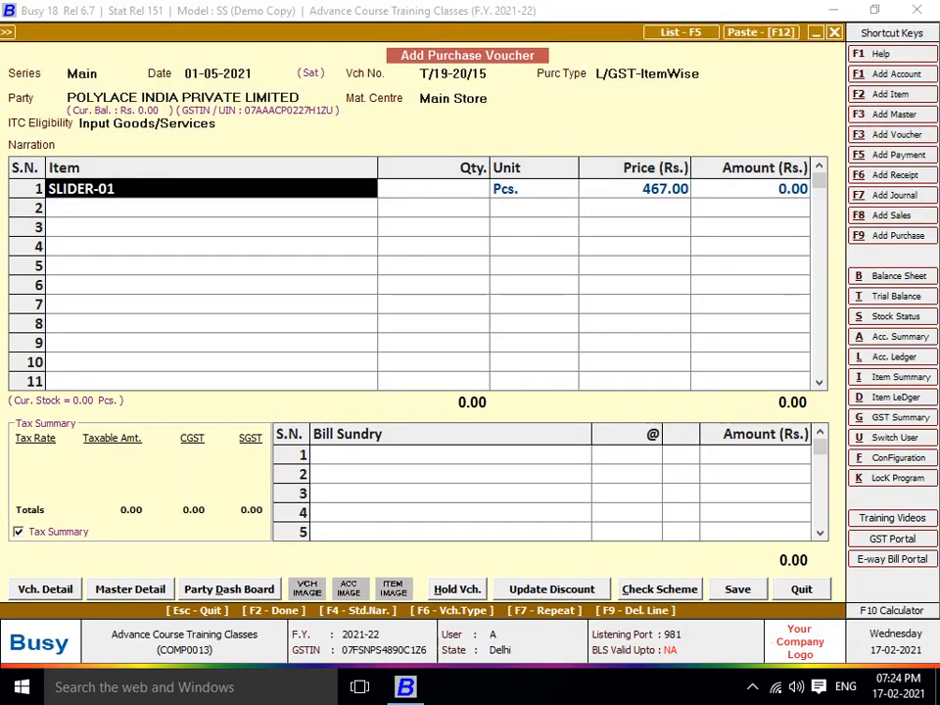
pyautogui.hotkey('ctrl', 'Return')
pyautogui.press('F12')
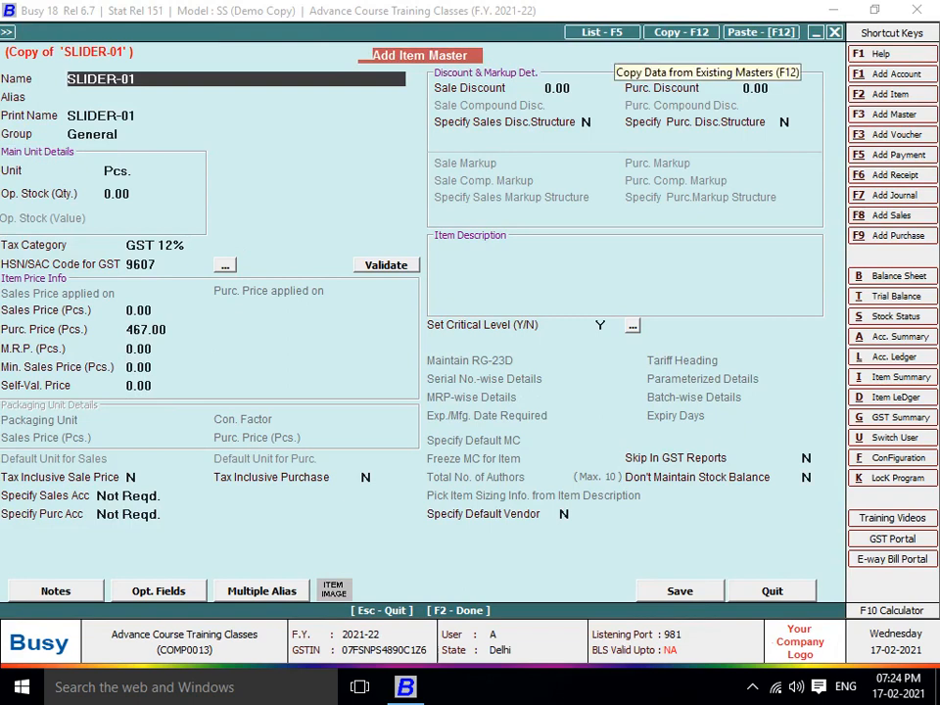
pyautogui.press('BackSpace')
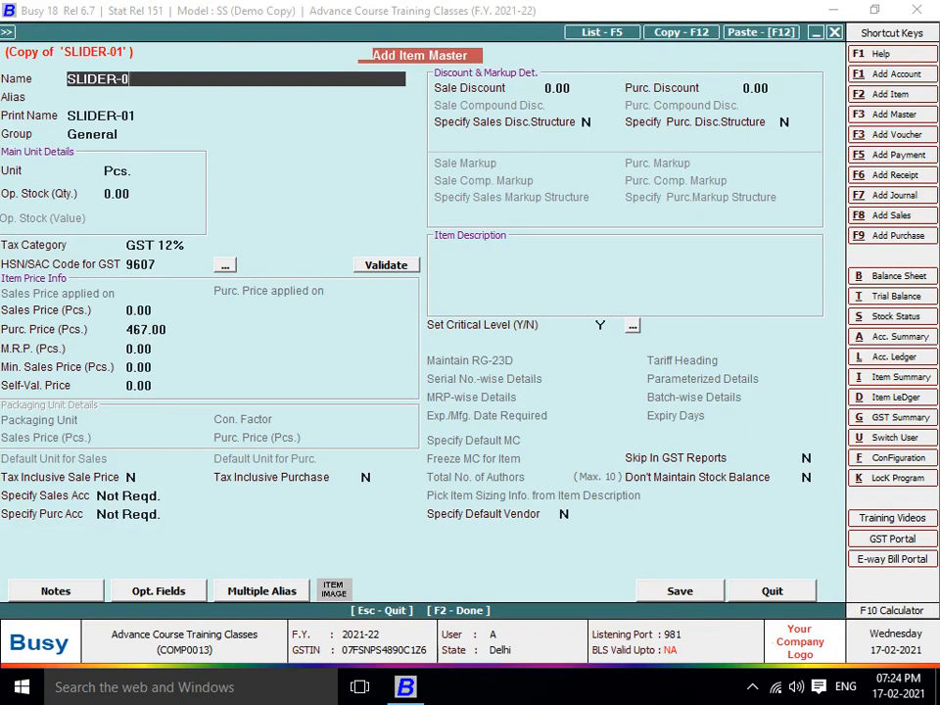
pyautogui.write('2')
pyautogui.press('Return')
pyautogui.press('Return')
pyautogui.press('Return')
pyautogui.press('Return')
pyautogui.press('Return')
pyautogui.press('Return')
pyautogui.press('Return')
pyautogui.press('Return')
pyautogui.press('Return')
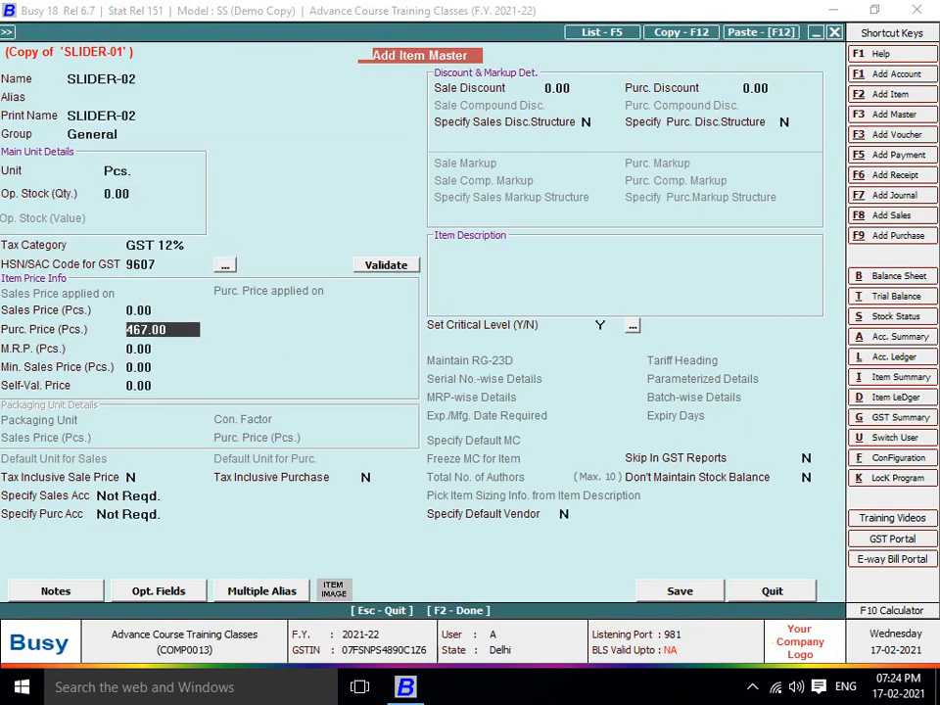
pyautogui.write('82')
pyautogui.press('Return')
pyautogui.press('F2')
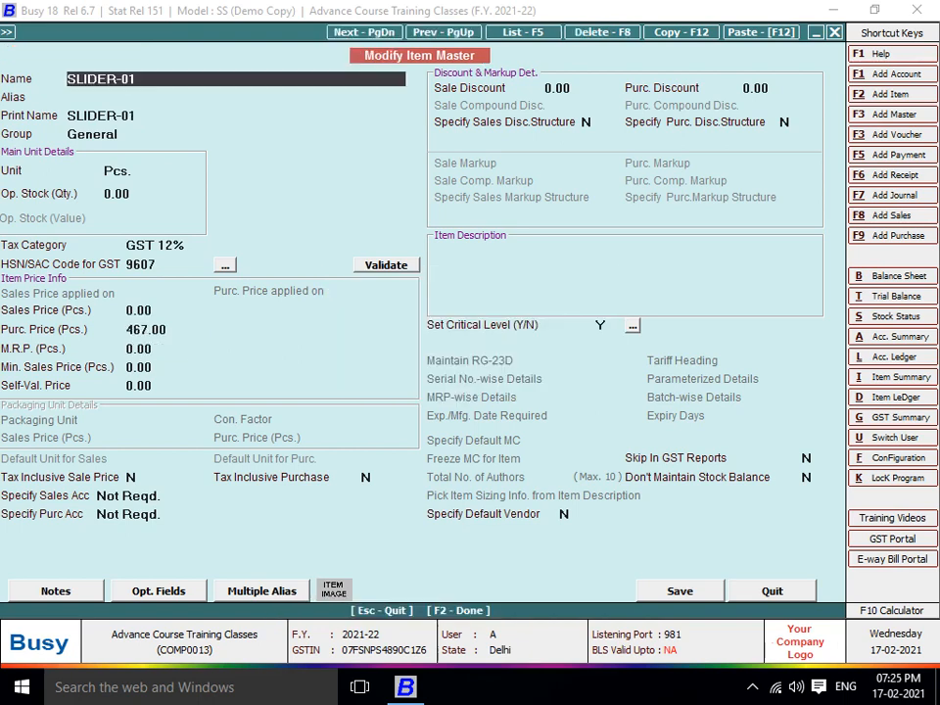
# Duplicate SLIDER-01 again as SLIDER-03 priced 405, save it, and return to the voucher
pyautogui.press('F12')
pyautogui.press('Escape')
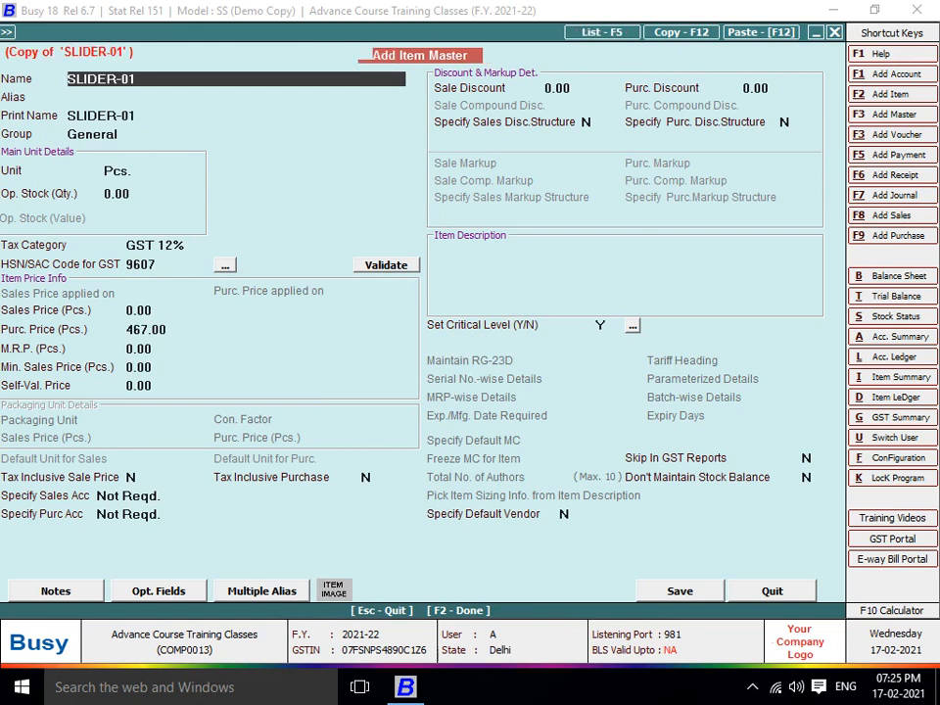
pyautogui.press('BackSpace')
pyautogui.write('3')
pyautogui.press('Return')
pyautogui.press('Return')
pyautogui.press('Return')
pyautogui.press('Return')
pyautogui.press('Return')
pyautogui.press('Return')
pyautogui.press('Return')
pyautogui.press('Return')
pyautogui.press('Return')
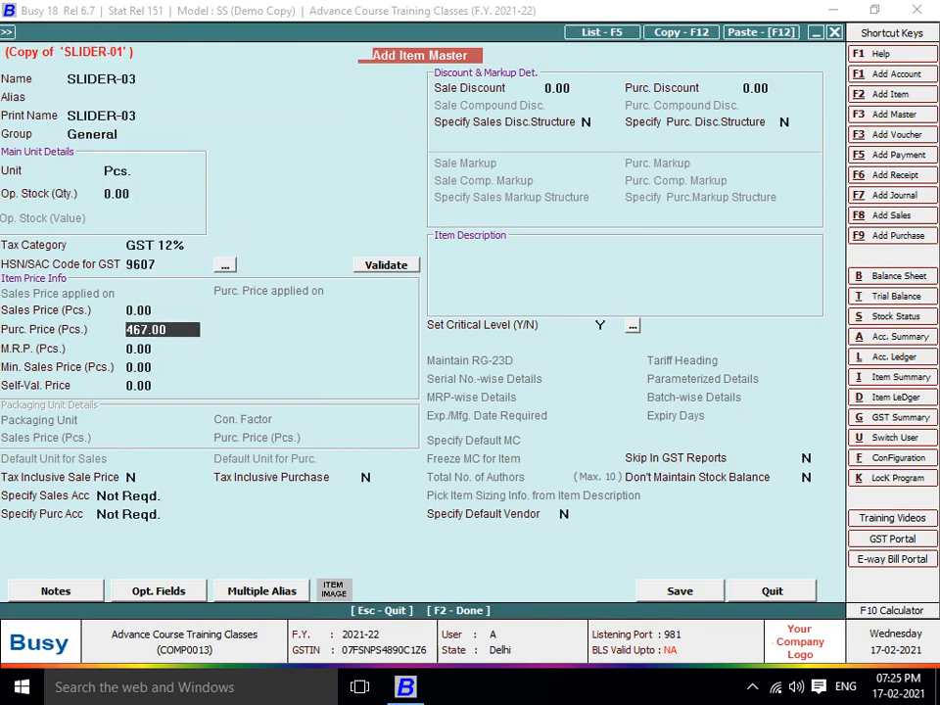
pyautogui.write('405')
pyautogui.press('Return')
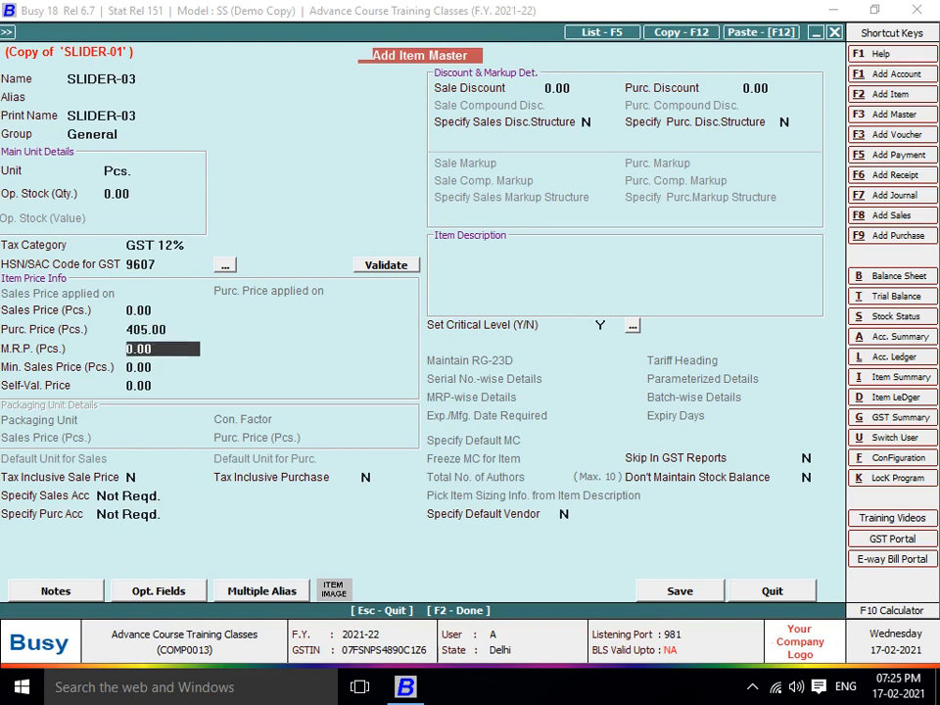
pyautogui.press('F2')
pyautogui.press('Return')
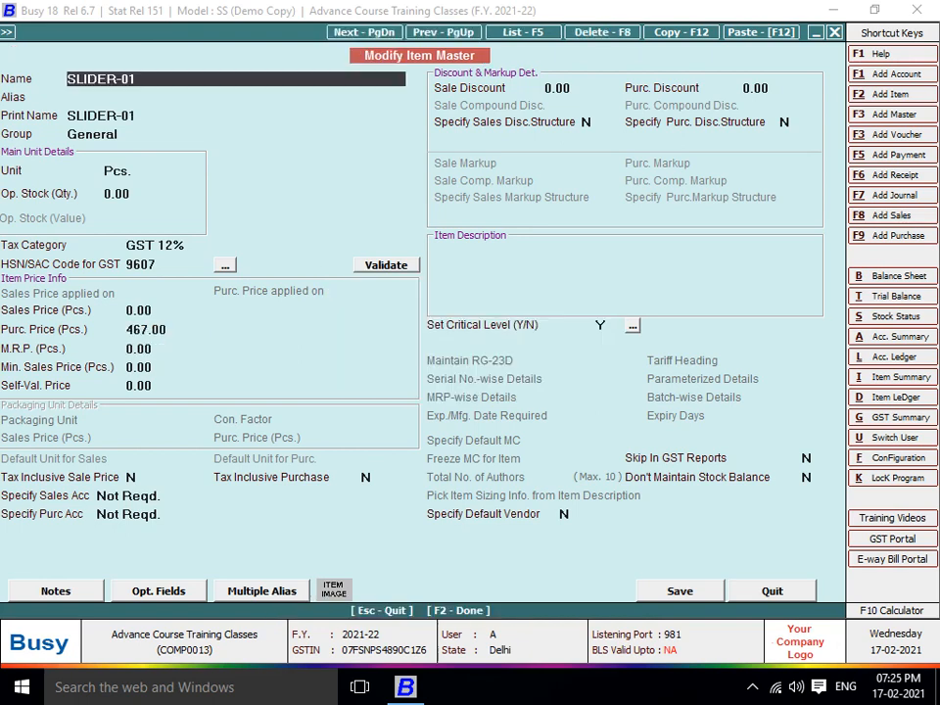
pyautogui.press('Escape')
pyautogui.press('Return')
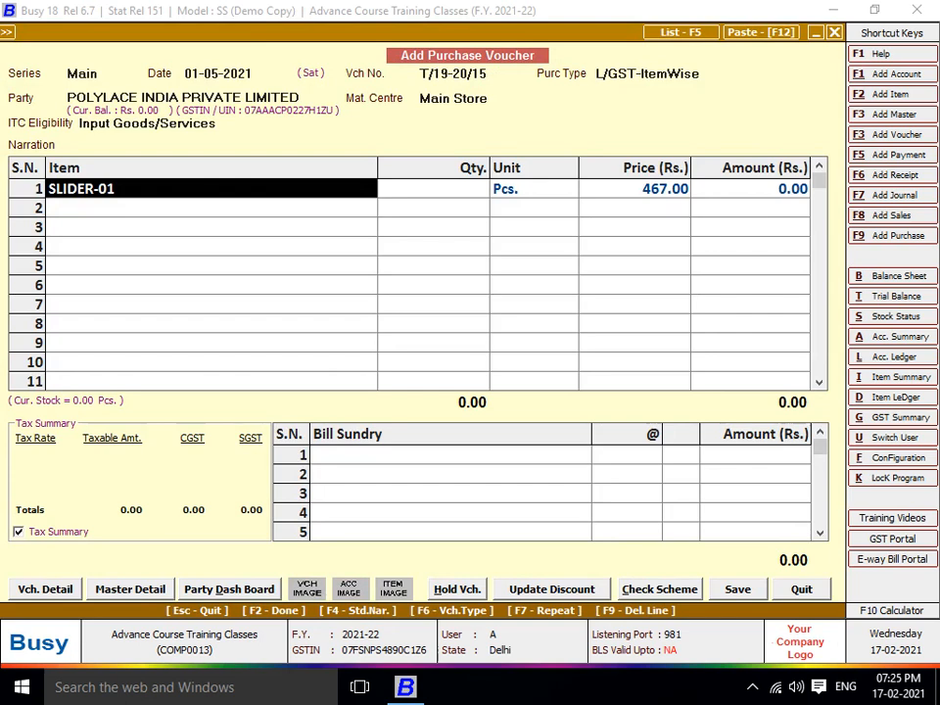
# Enter quantity 292 for SLIDER-01 and add SLIDER-02 with quantity 335
pyautogui.press('Return')
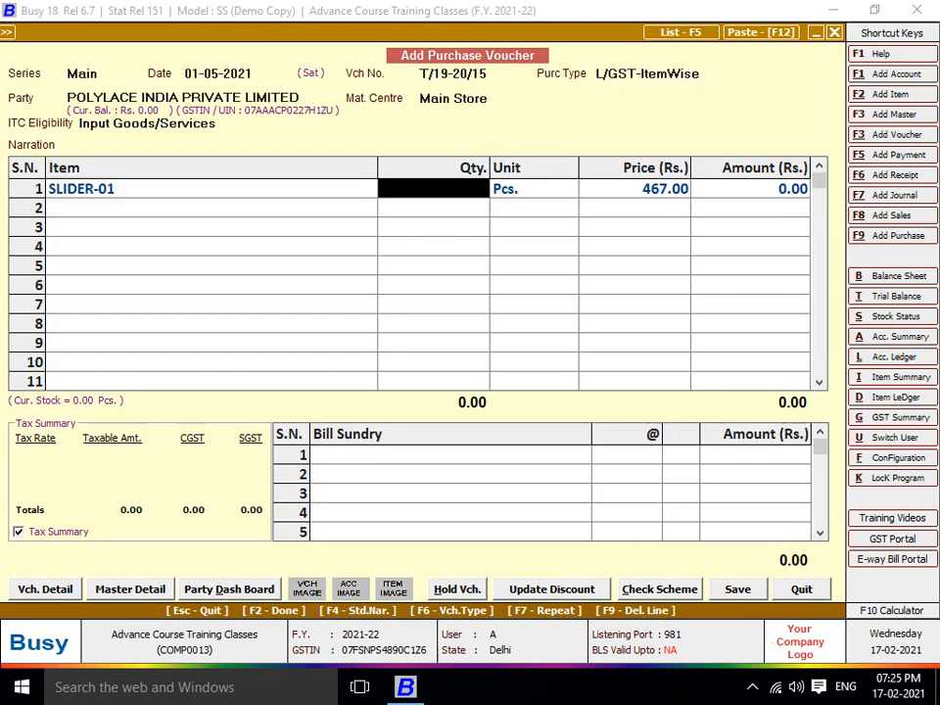
pyautogui.write('292')
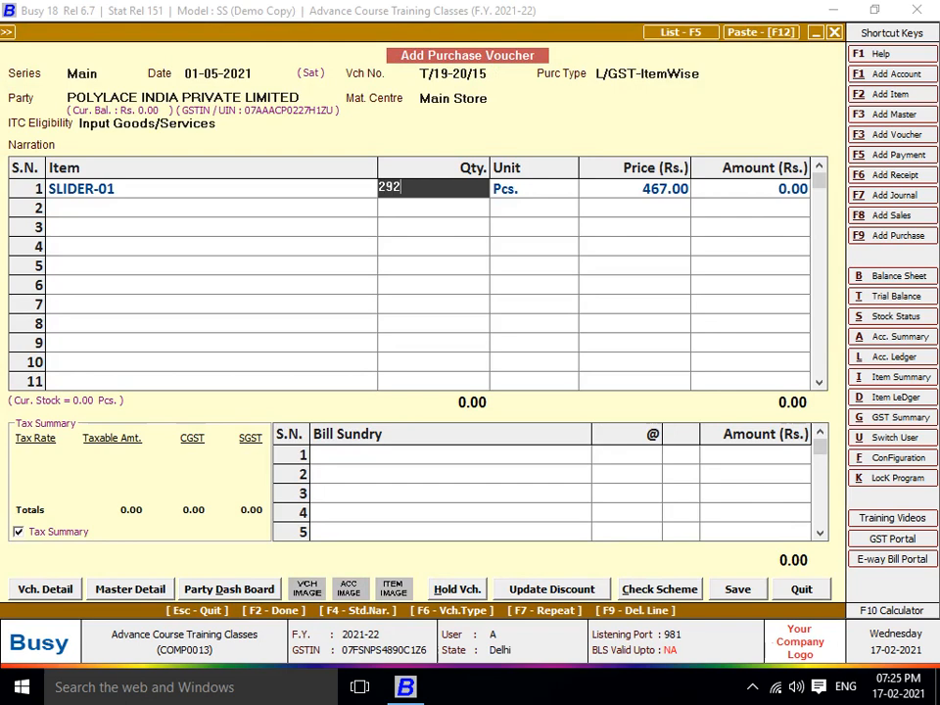
pyautogui.press('Return')
pyautogui.press('Return')
pyautogui.press('Return')
pyautogui.press('Return')
pyautogui.press('Return')
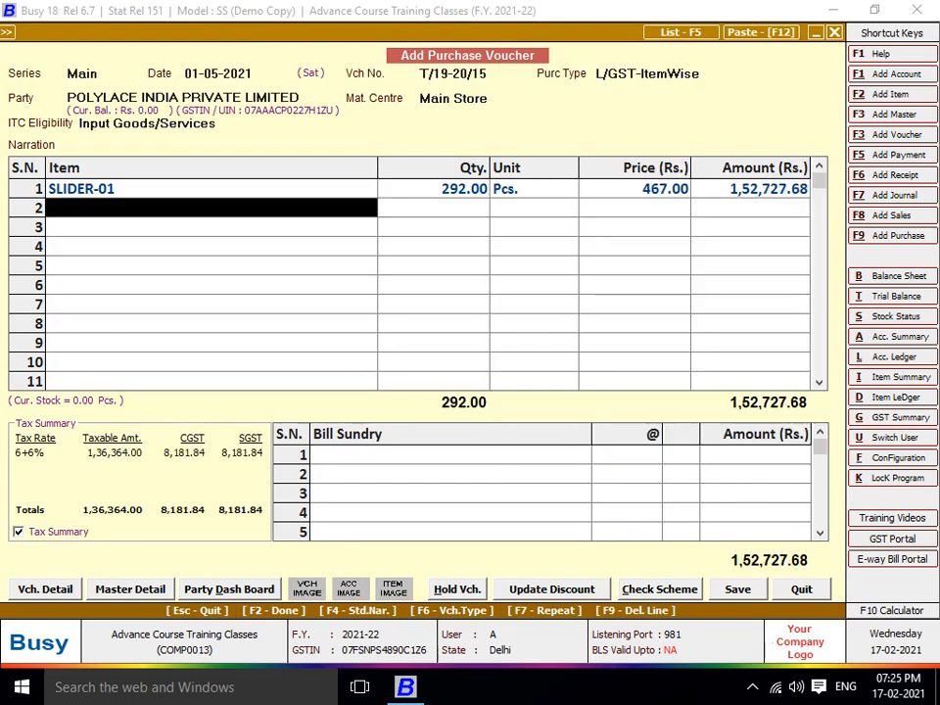
pyautogui.write('sli')
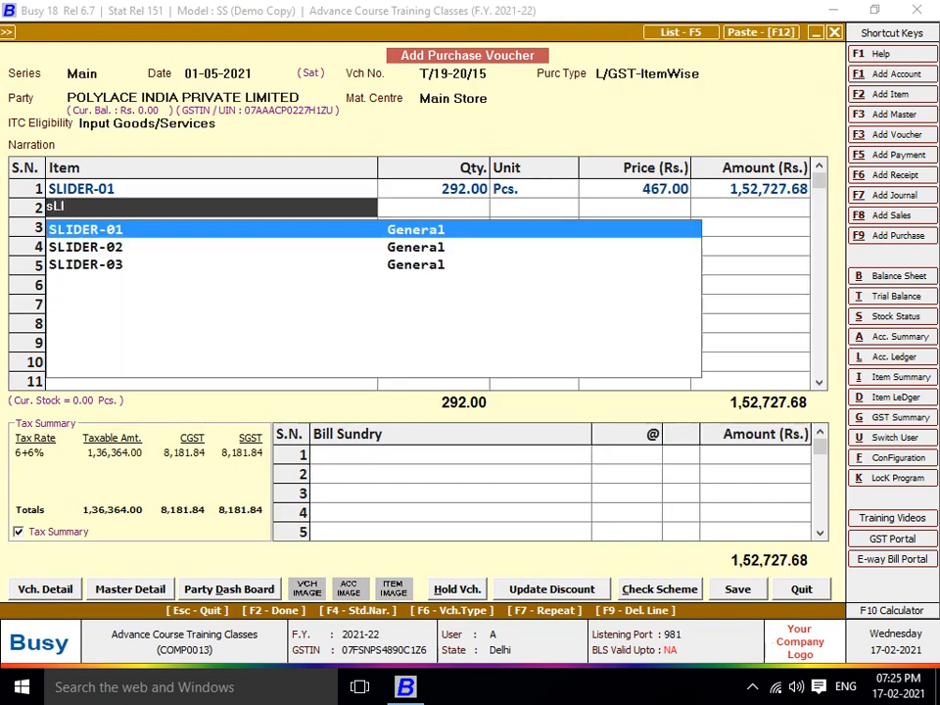
pyautogui.press('Down')
pyautogui.press('Return')
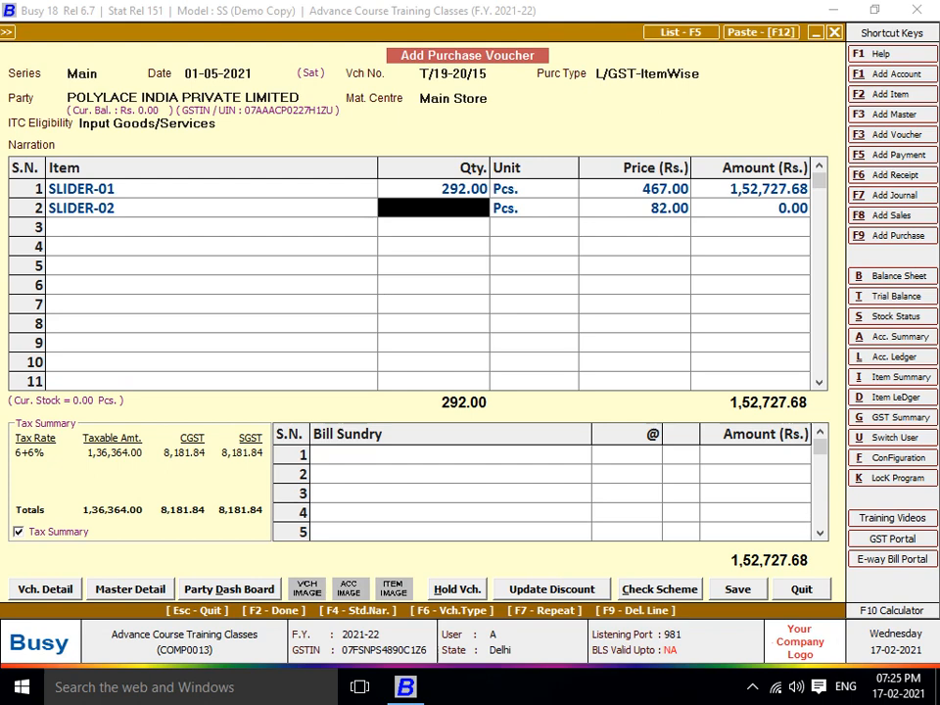
pyautogui.write('335')
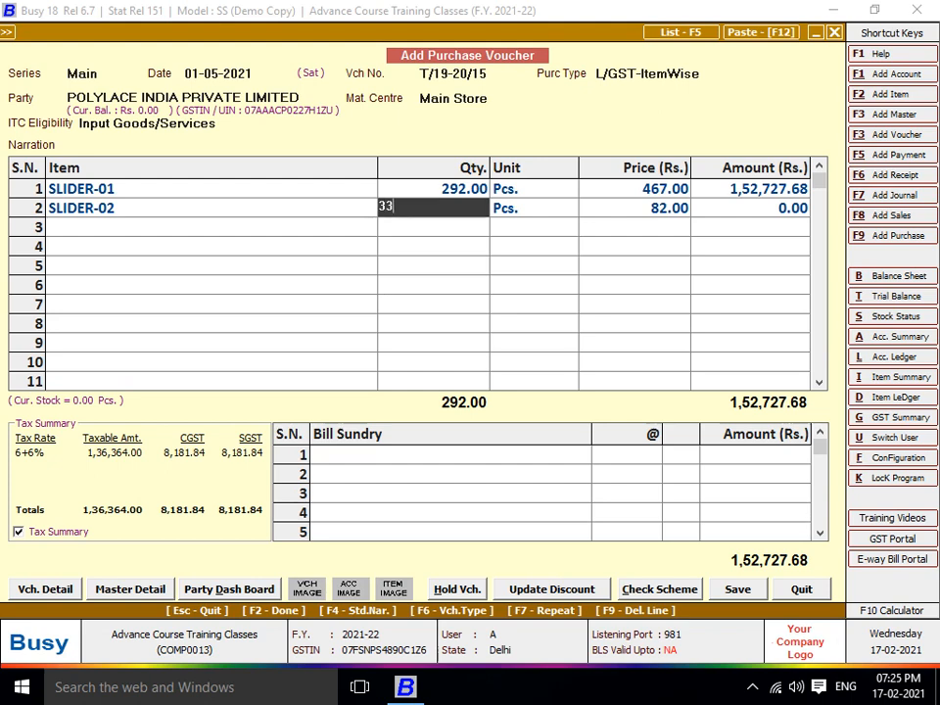
pyautogui.press('Return')
pyautogui.press('Return')
pyautogui.press('Return')
pyautogui.press('Return')
pyautogui.press('Return')
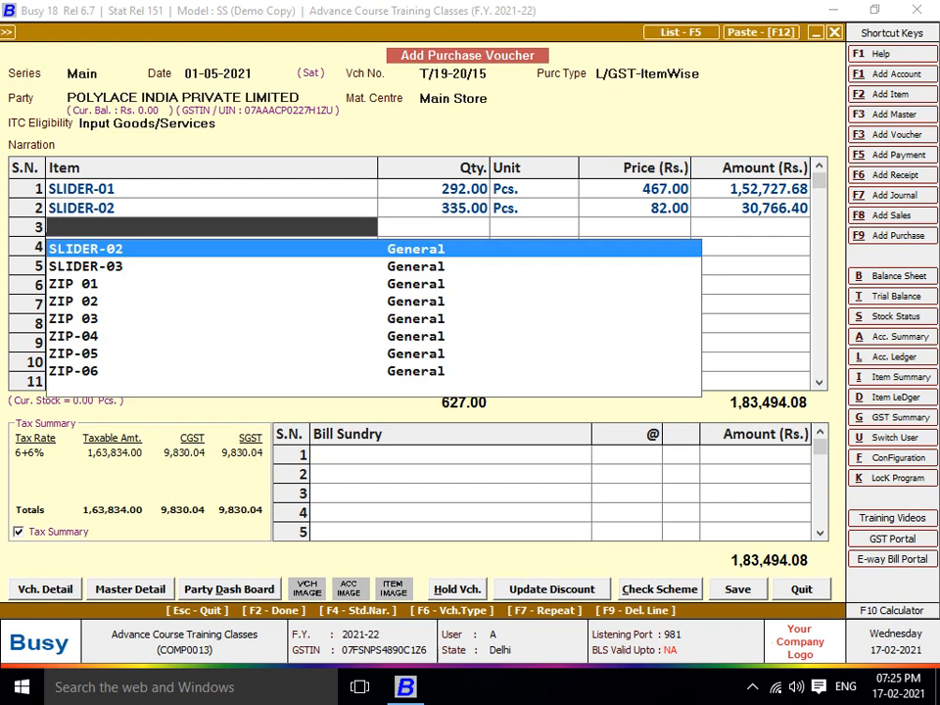
# Add SLIDER-03 with quantity 442 and SLIDER-02 with quantity 283
pyautogui.press('Down')
pyautogui.press('Return')
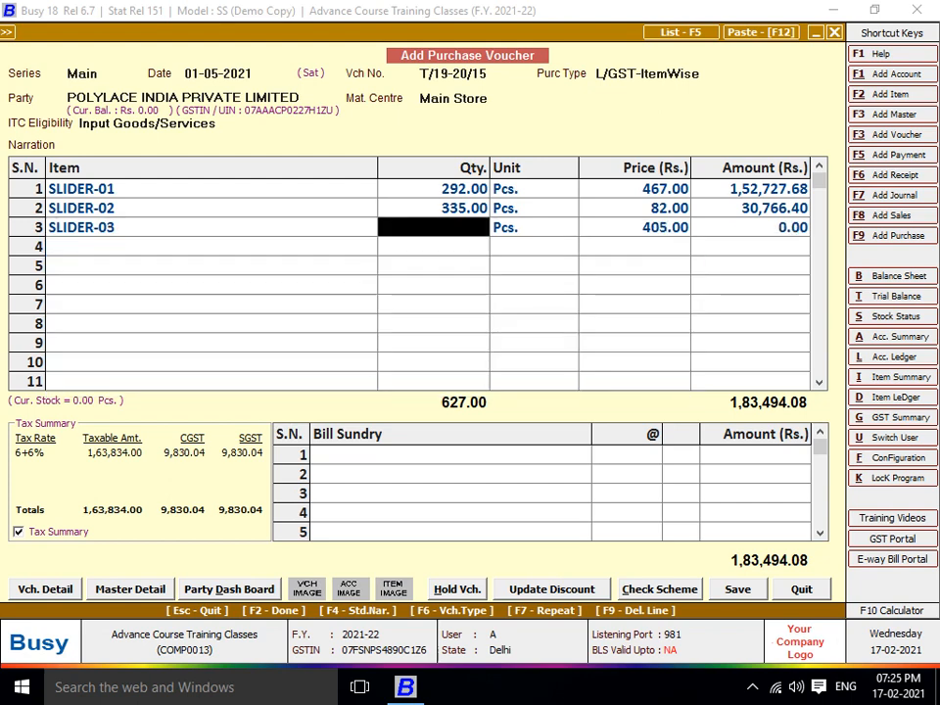
pyautogui.write('442')
pyautogui.press('Return')
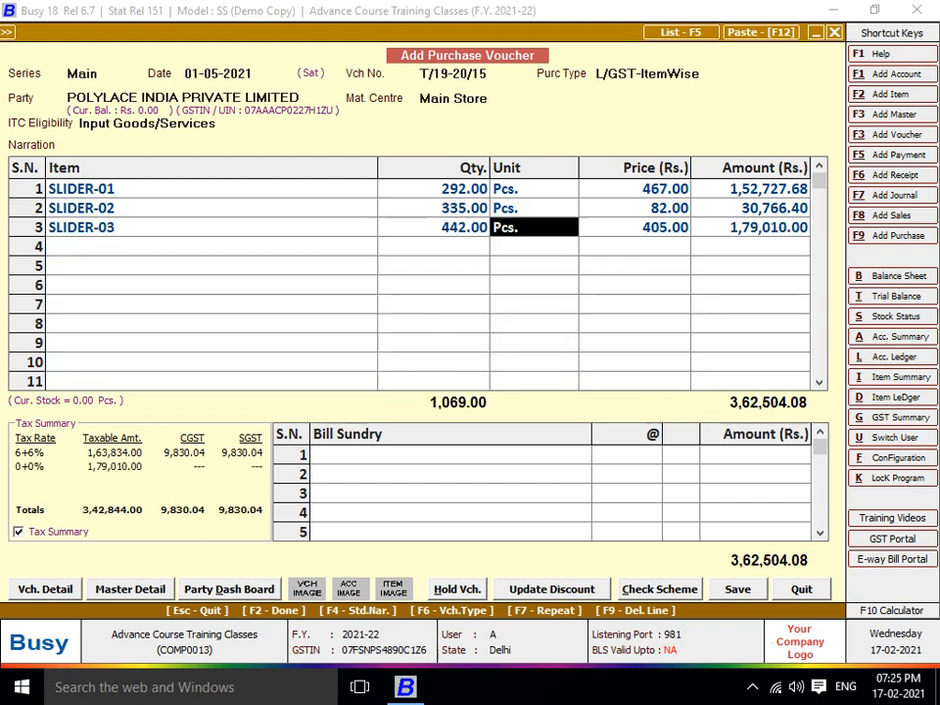
pyautogui.press('Return')
pyautogui.press('Return')
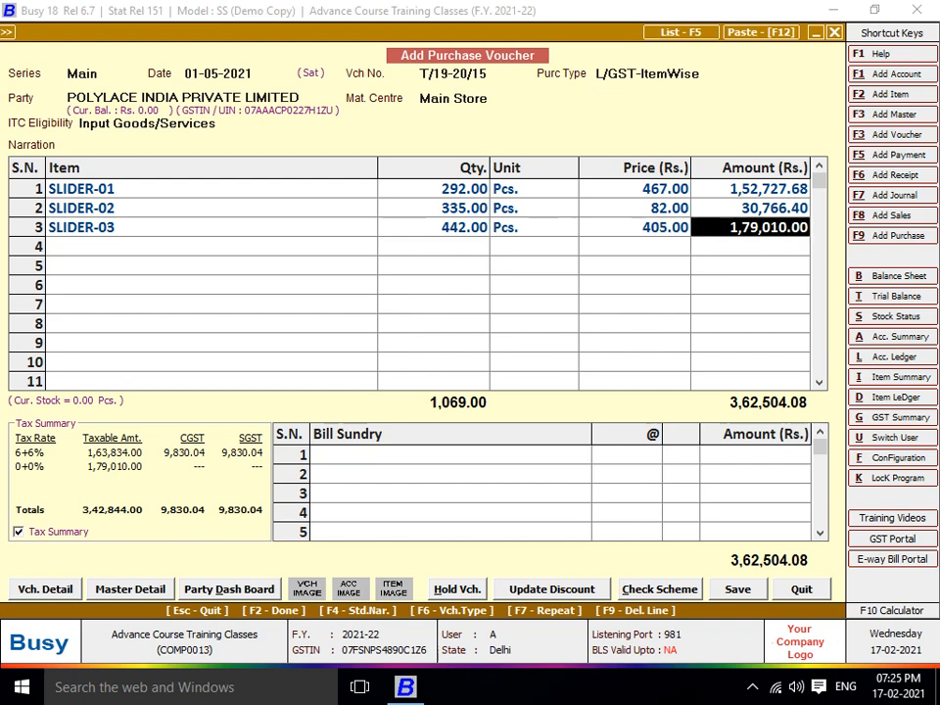
pyautogui.press('Return')
pyautogui.press('Return')
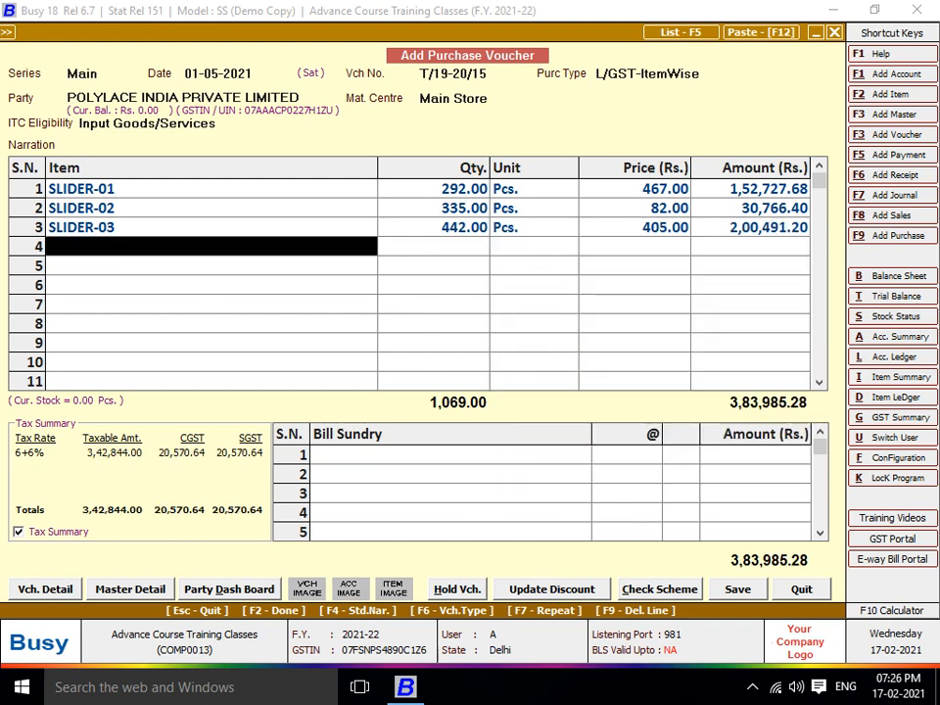
pyautogui.write('02')
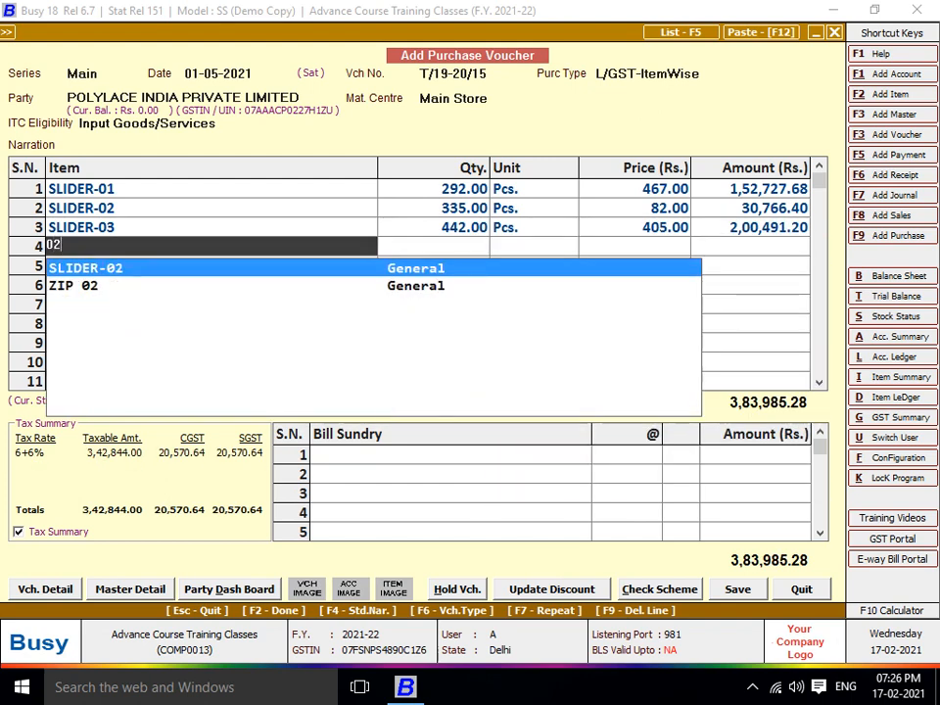
pyautogui.press('Return')
pyautogui.write('283')
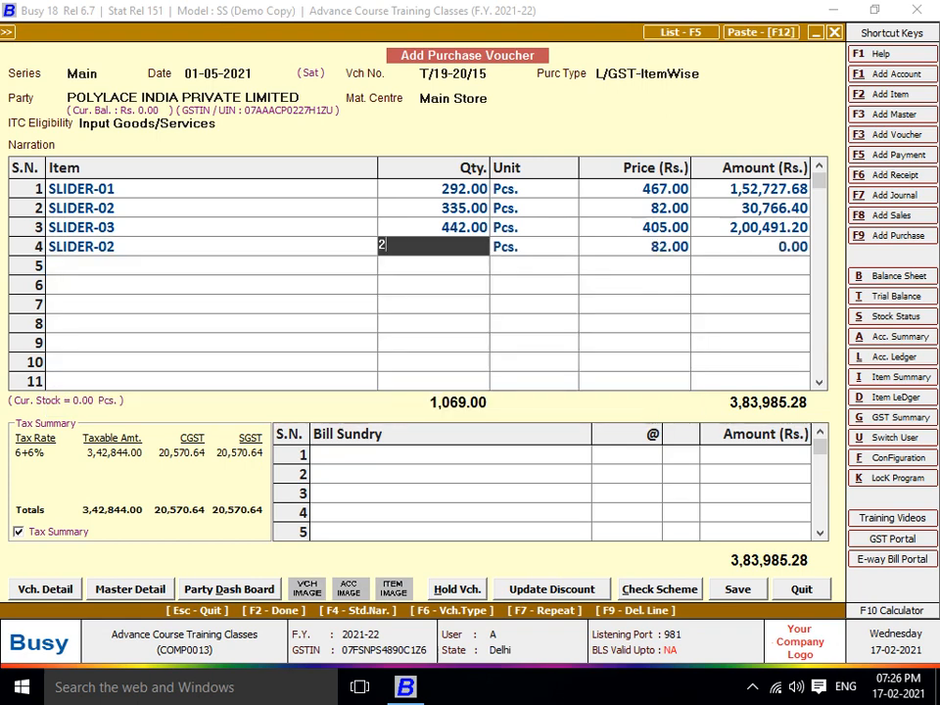
pyautogui.press('Return')
pyautogui.press('Return')
pyautogui.press('Return')
pyautogui.press('Return')
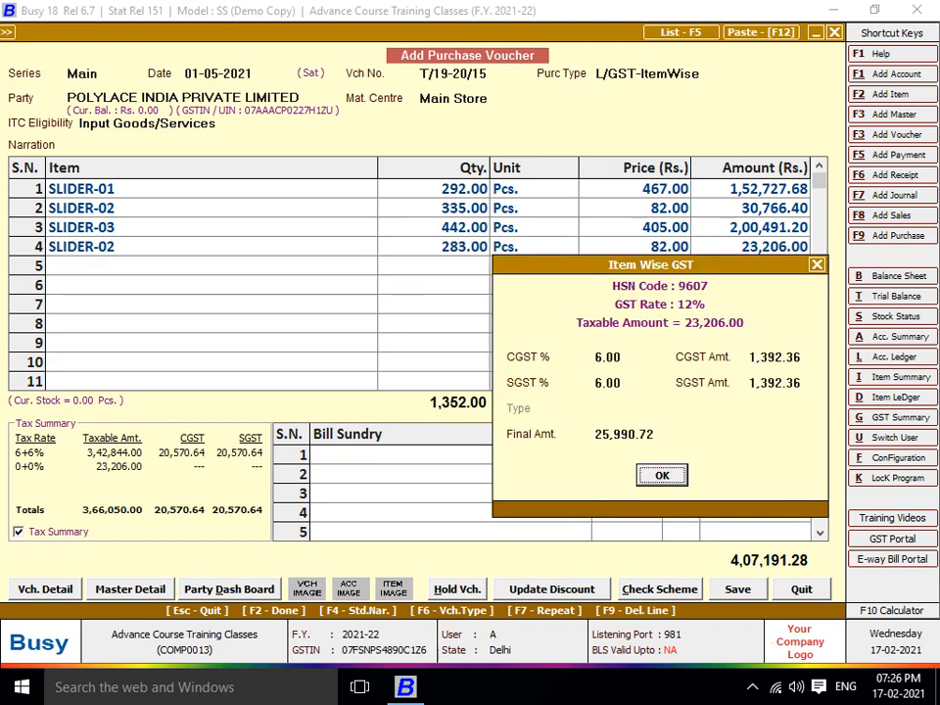
pyautogui.press('Return')
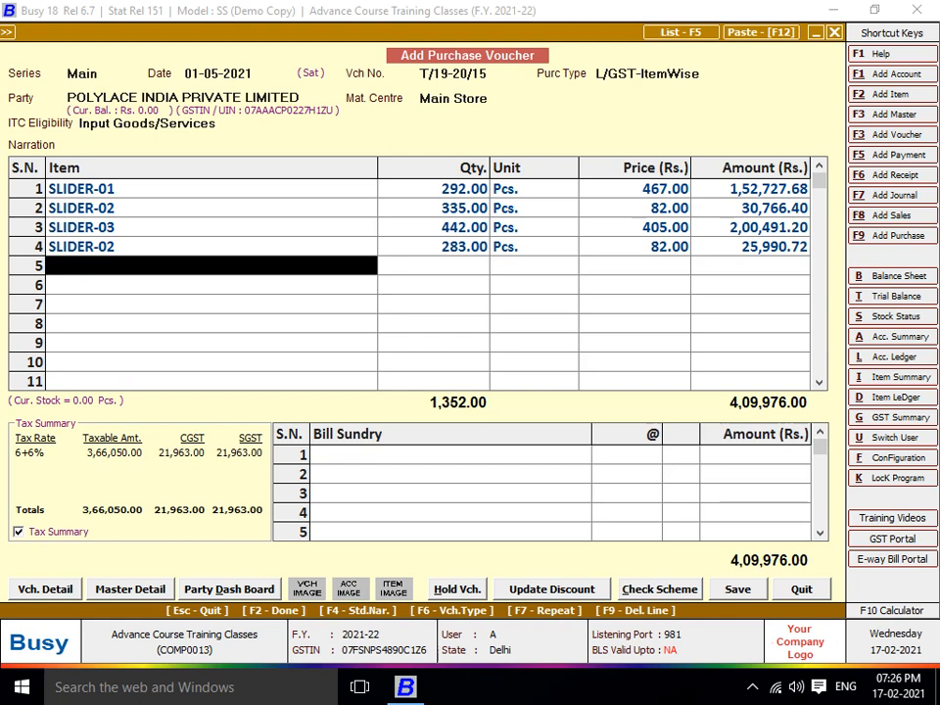
# Add SLIDER-03 with quantity 479 and SLIDER-01 with quantity 166, finishing item entry
pyautogui.write('03')
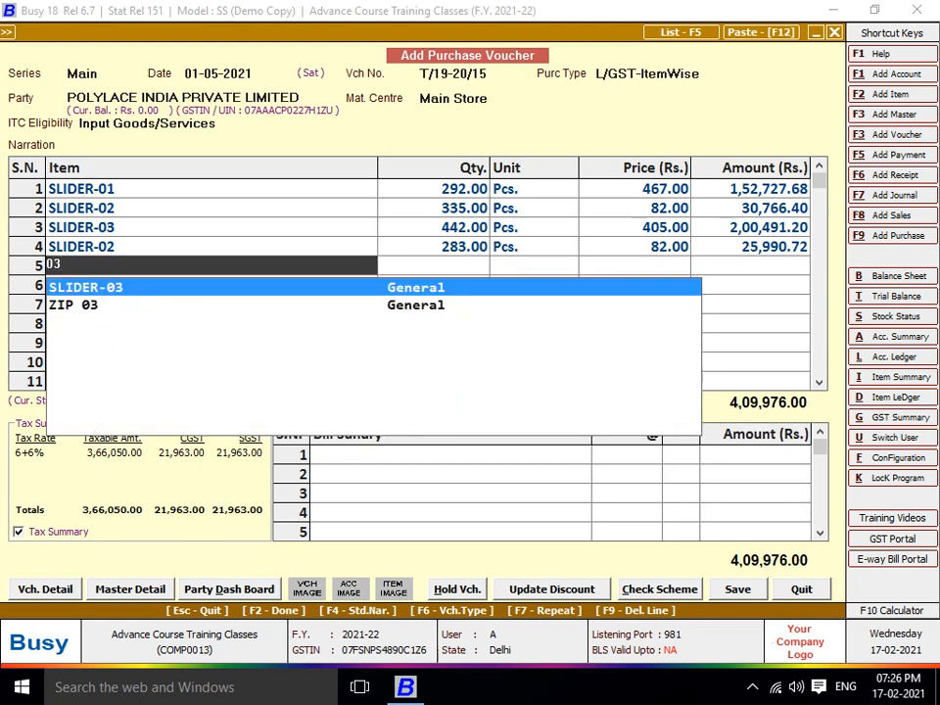
pyautogui.press('Return')
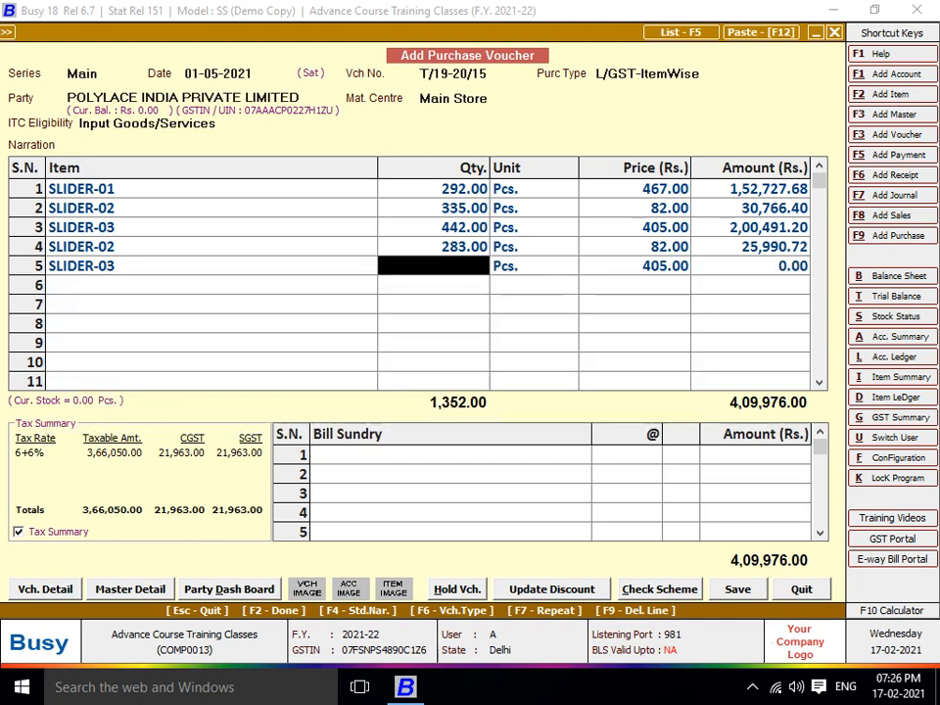
pyautogui.write('479')
pyautogui.press('Return')
pyautogui.press('Return')
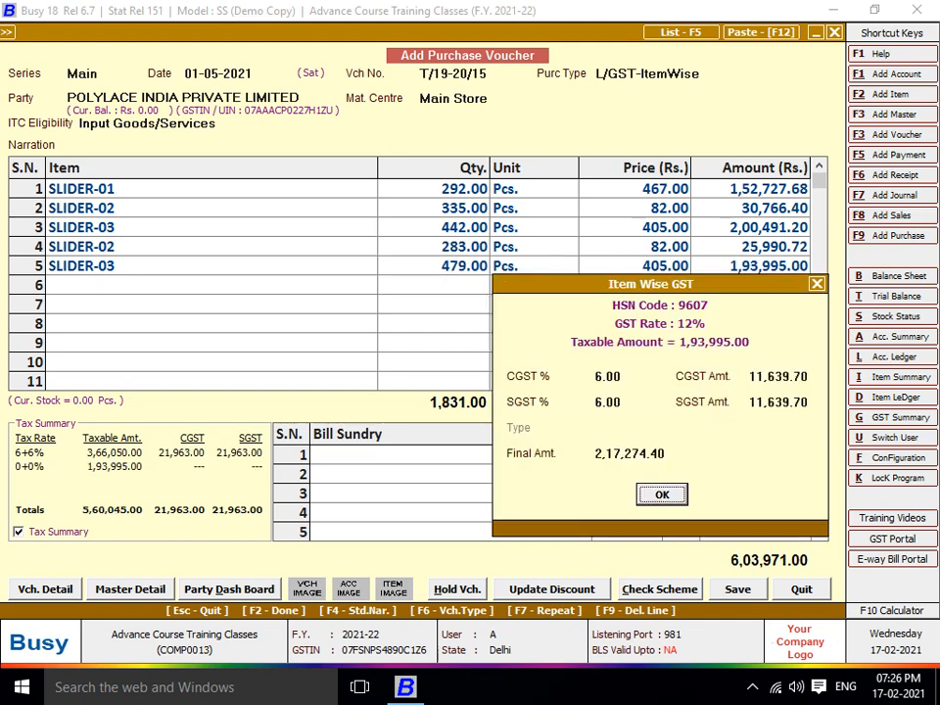
pyautogui.press('Return')
pyautogui.write('sLI')
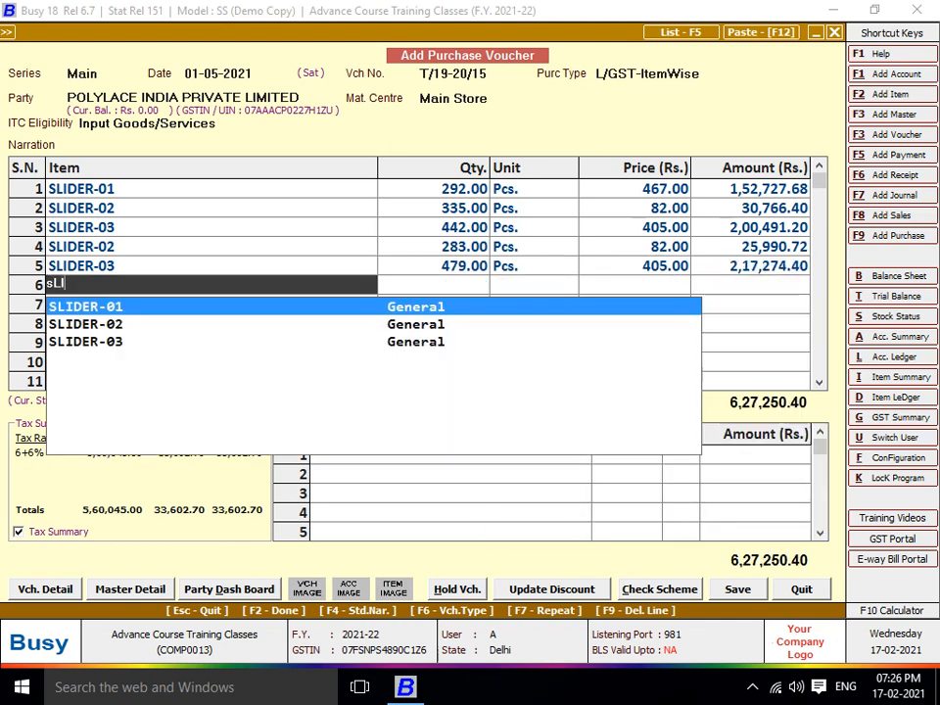
pyautogui.press('Return')
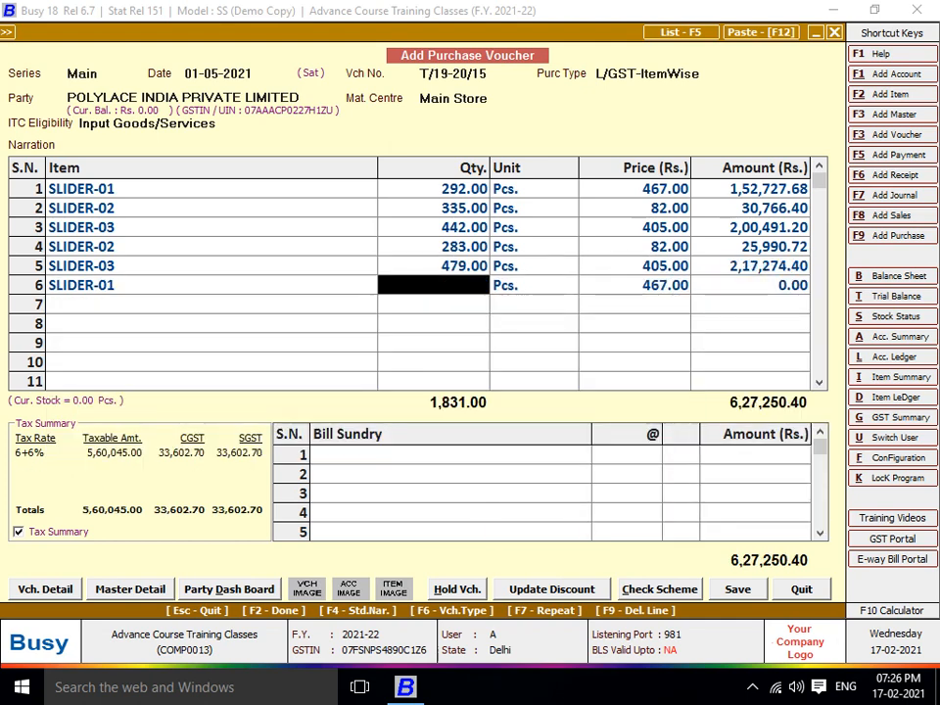
pyautogui.write('166')
pyautogui.press('Return')
pyautogui.press('Return')
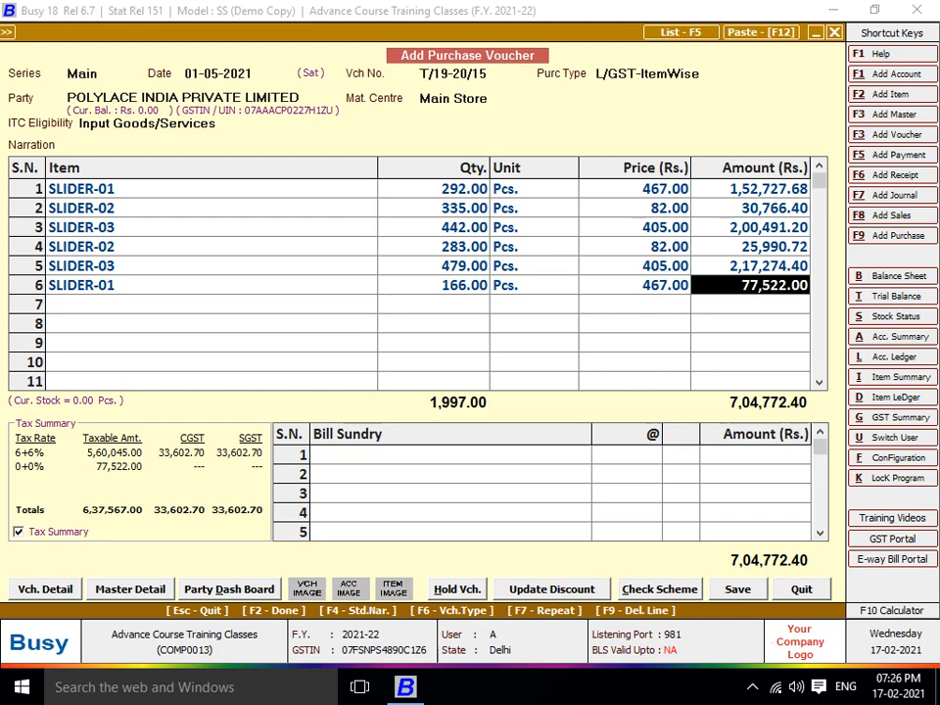
pyautogui.press('Return')
pyautogui.press('Return')
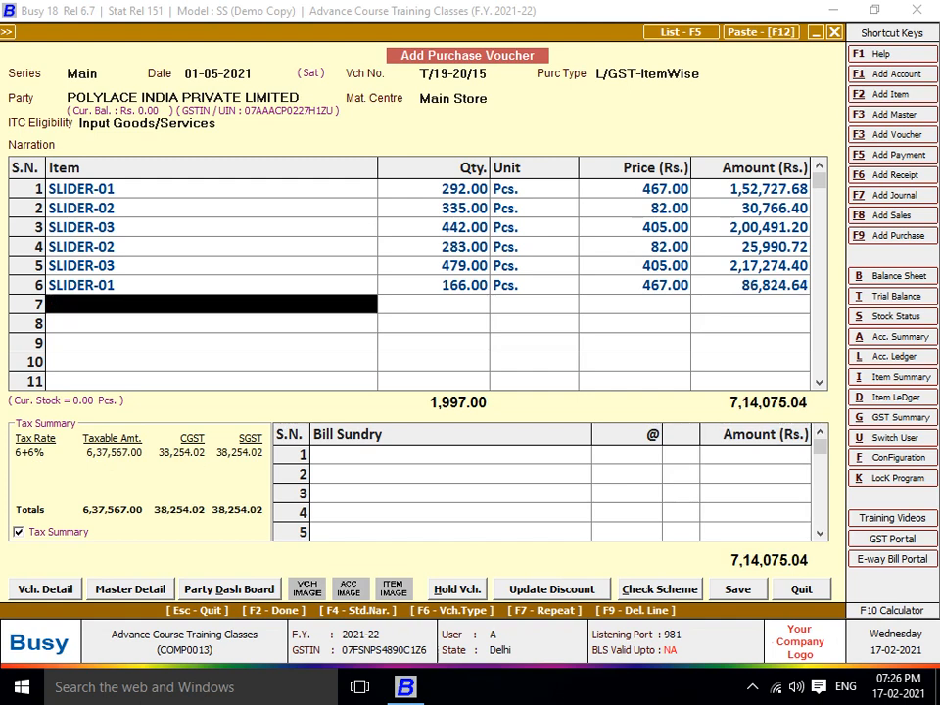
pyautogui.press('Return')
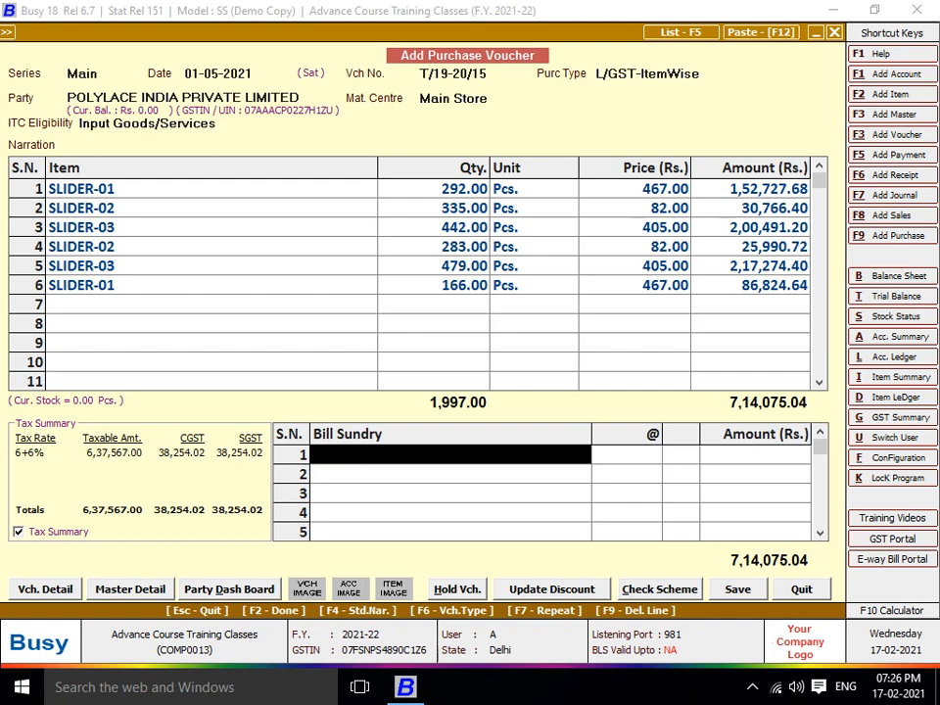
# Change the fourth line's price to 52
pyautogui.press('Up')
pyautogui.press('Up')
pyautogui.press('Up')
pyautogui.press('Up')
pyautogui.press('Up')
pyautogui.press('Up')
pyautogui.press('Up')
pyautogui.press('Return')
pyautogui.press('Return')
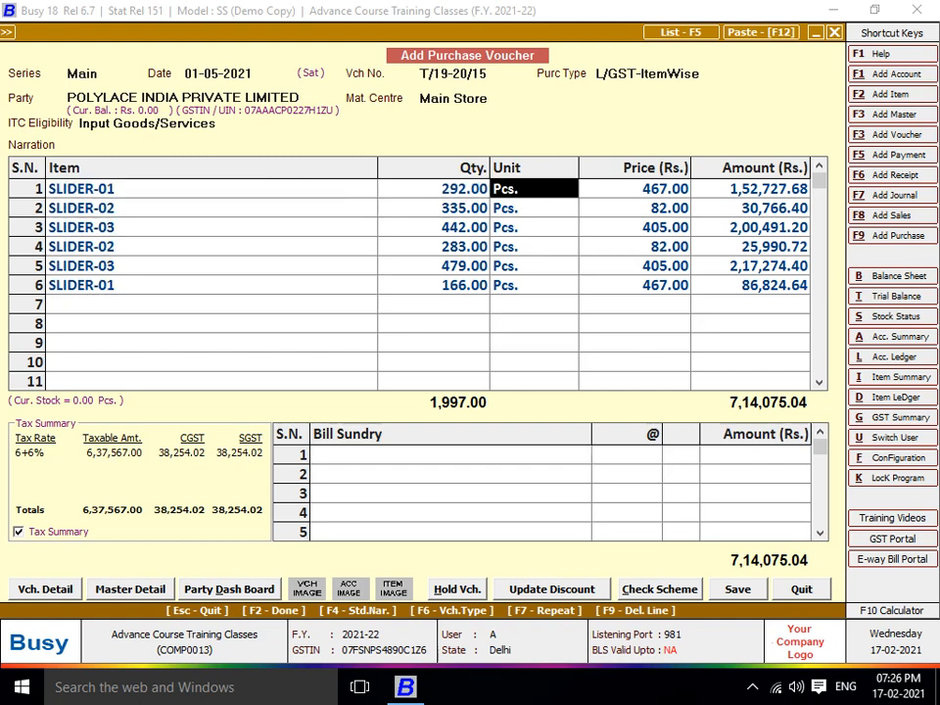
pyautogui.press('Return')
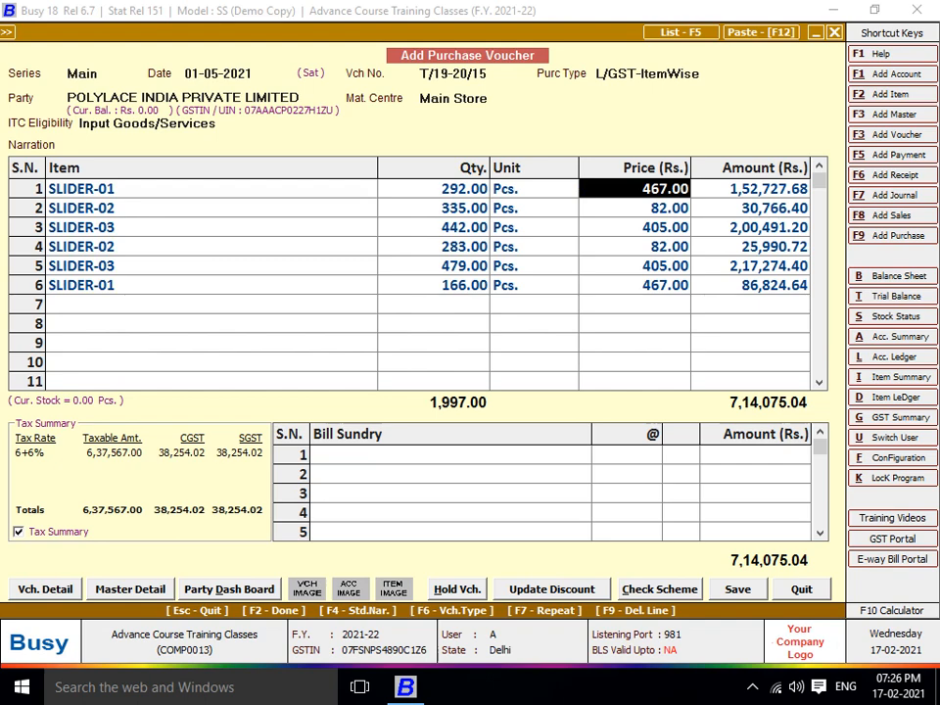
pyautogui.press('Down')
pyautogui.press('Down')
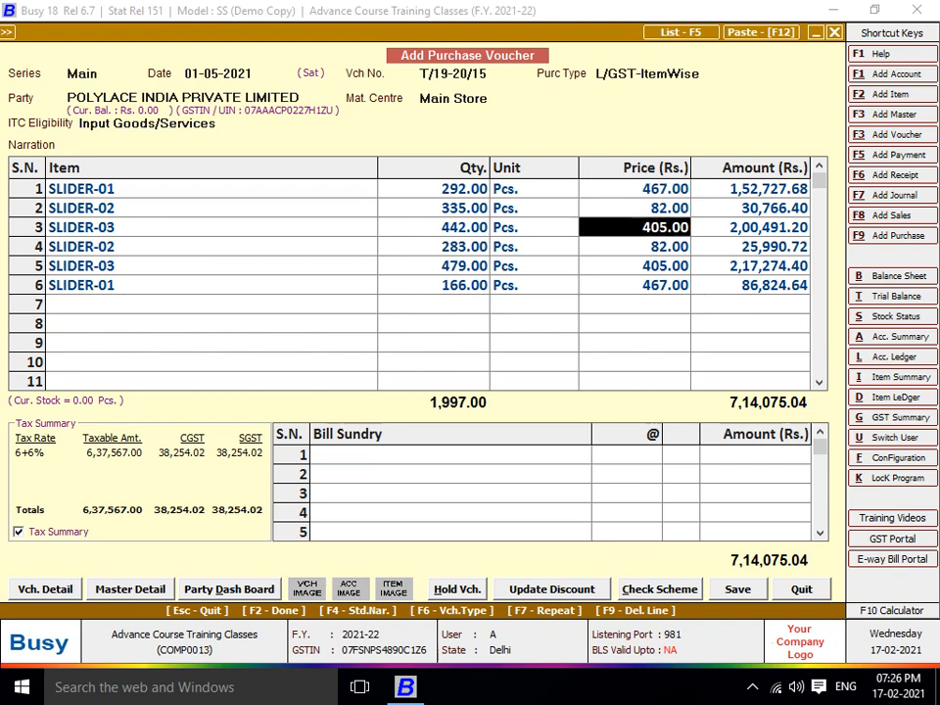
pyautogui.press('Down')
pyautogui.write('52')
pyautogui.press('Return')
pyautogui.press('Return')
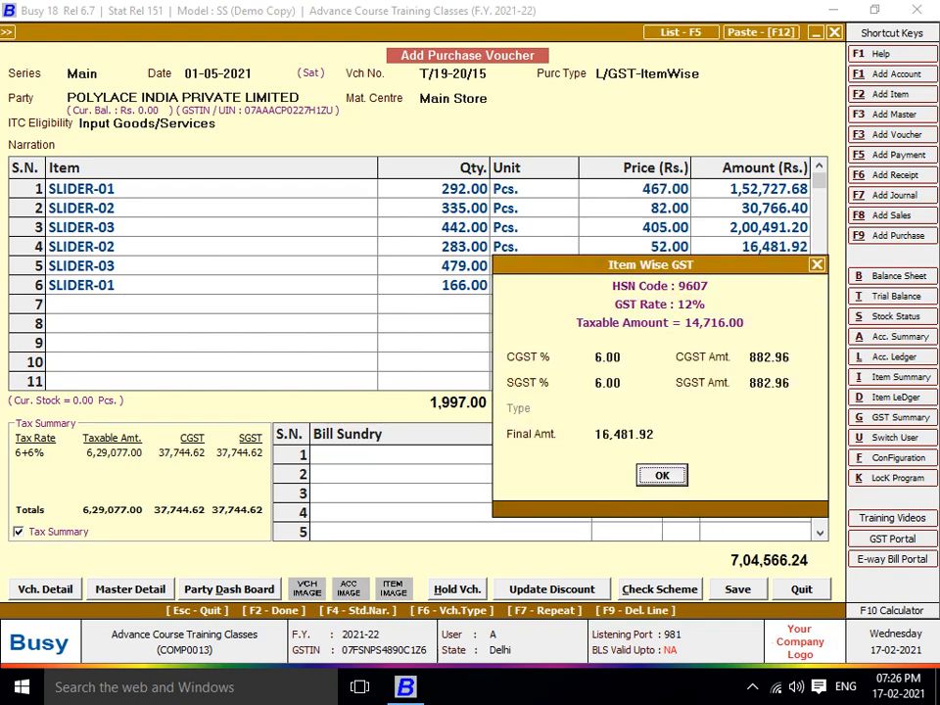
pyautogui.press('Return')
pyautogui.press('Return')
pyautogui.press('Return')
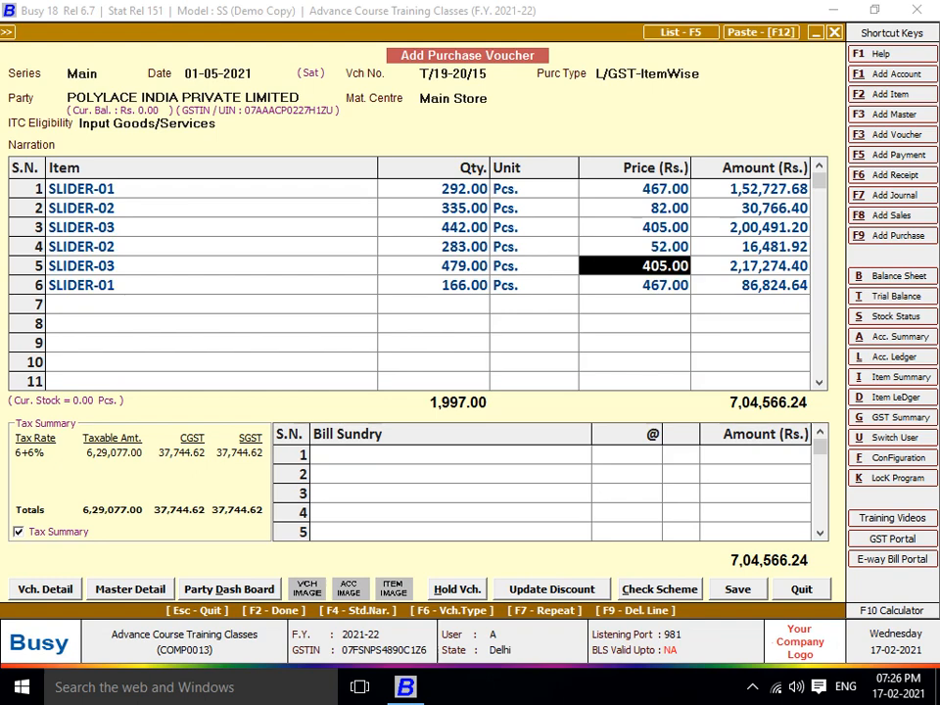
# Reprice the fifth line to 325 and the sixth line to 311
pyautogui.write('325')
pyautogui.press('Return')
pyautogui.press('Return')
pyautogui.press('Return')
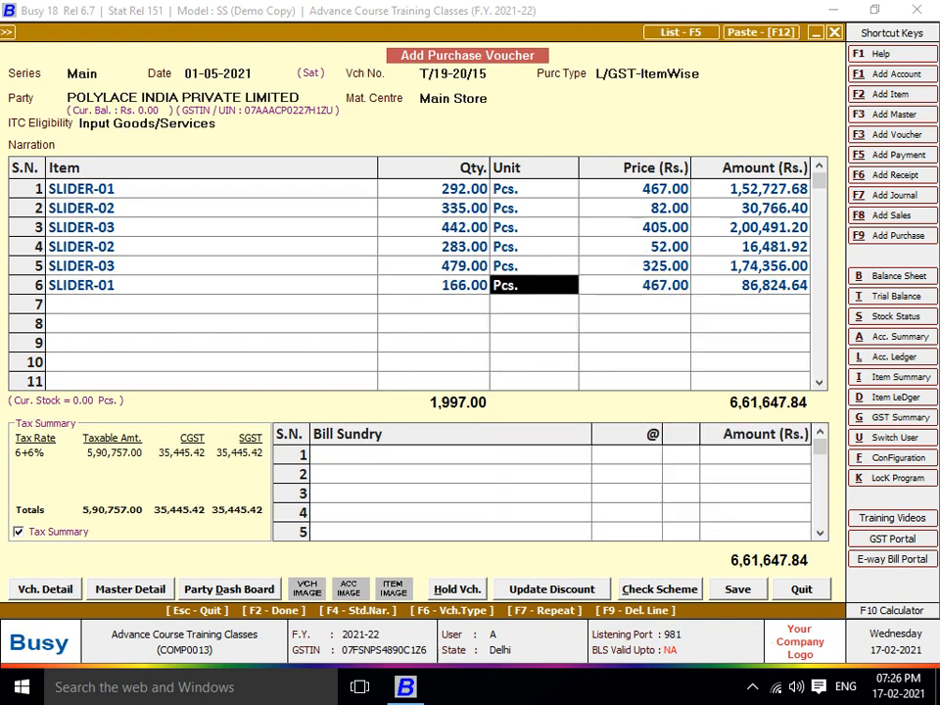
pyautogui.press('Return')
pyautogui.write('311')
pyautogui.press('Return')
pyautogui.press('Return')
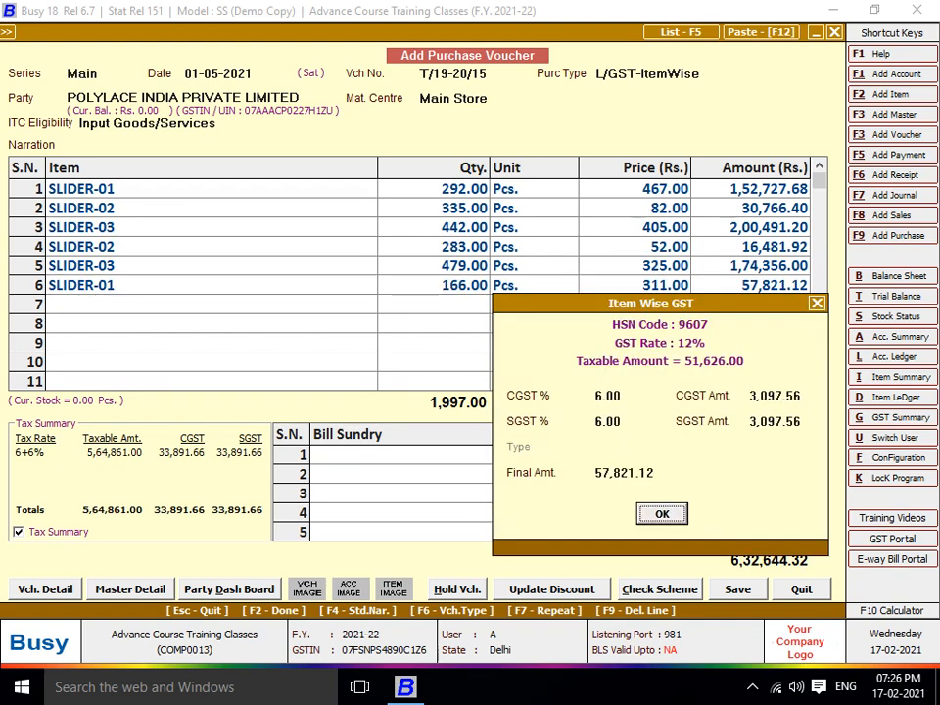
pyautogui.press('Return')
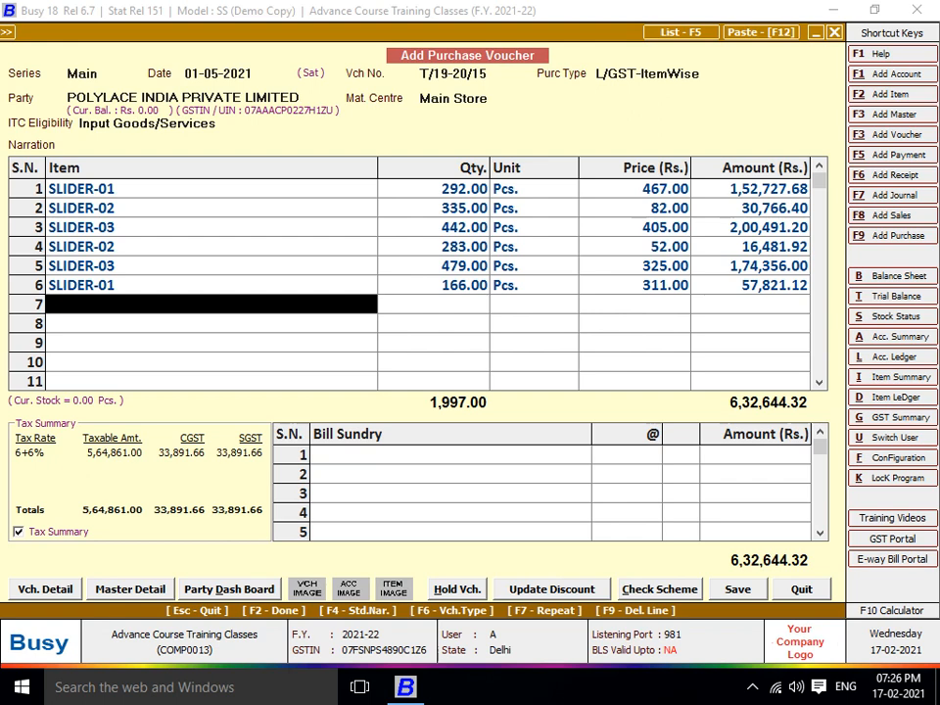
# Add a Rounded Off (-) sundry of 0.32 and save the voucher at 6,32,644.00
pyautogui.press('Return')
pyautogui.write('rOUN')
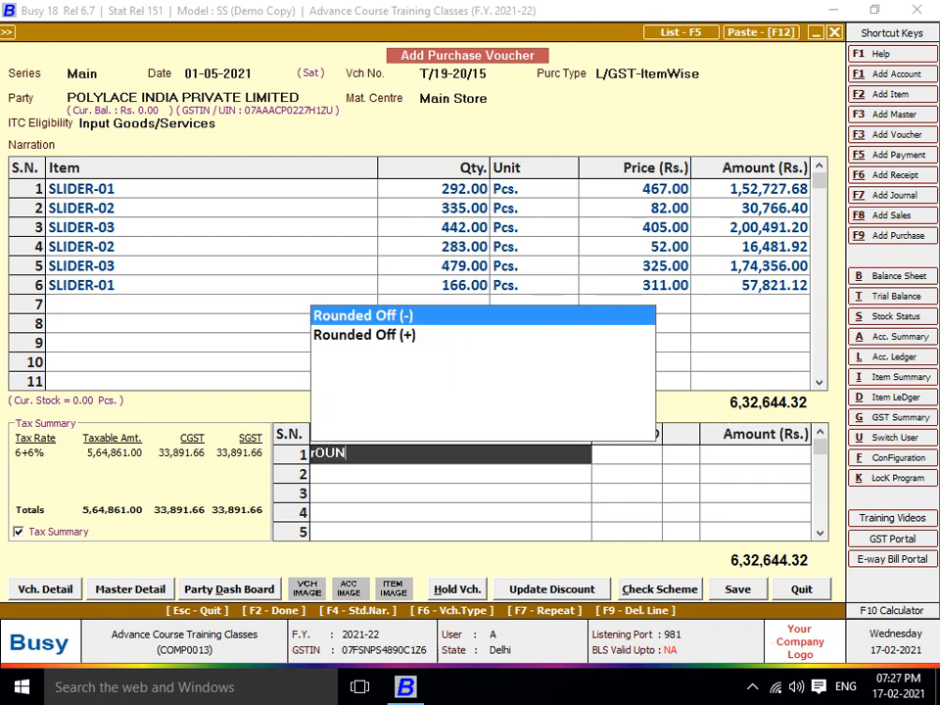
pyautogui.press('Return')
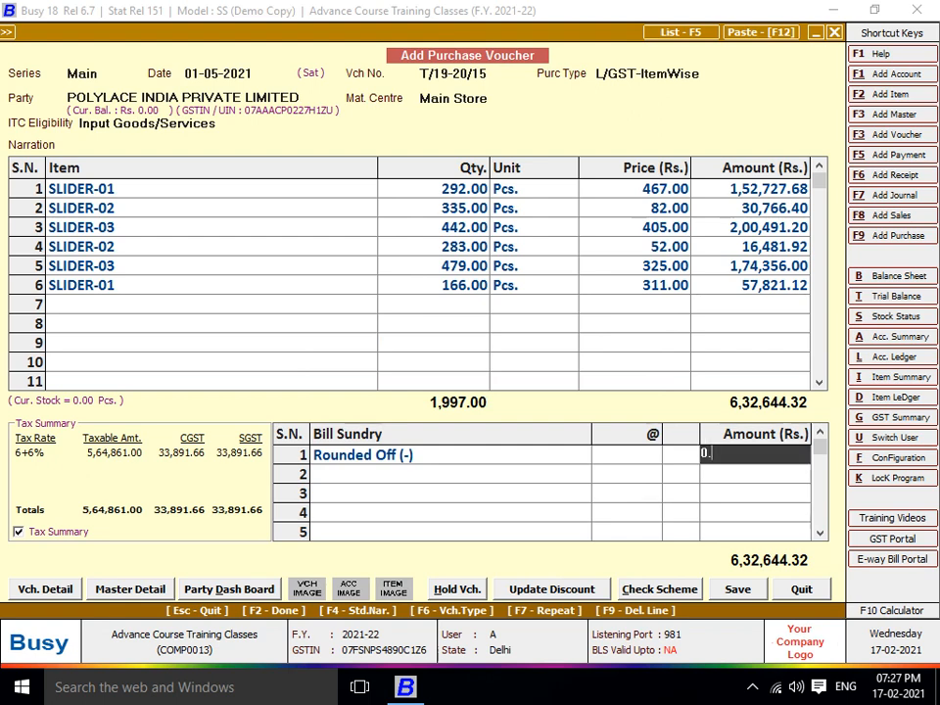
pyautogui.press('Return')
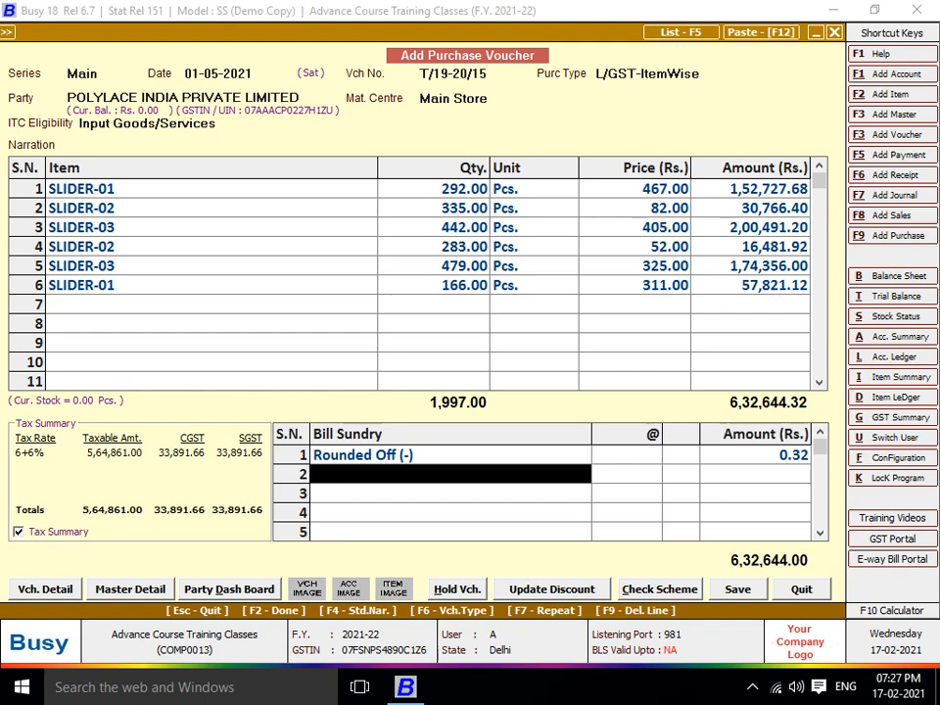
pyautogui.press('F2')
pyautogui.press('Return')
pyautogui.press('Return')
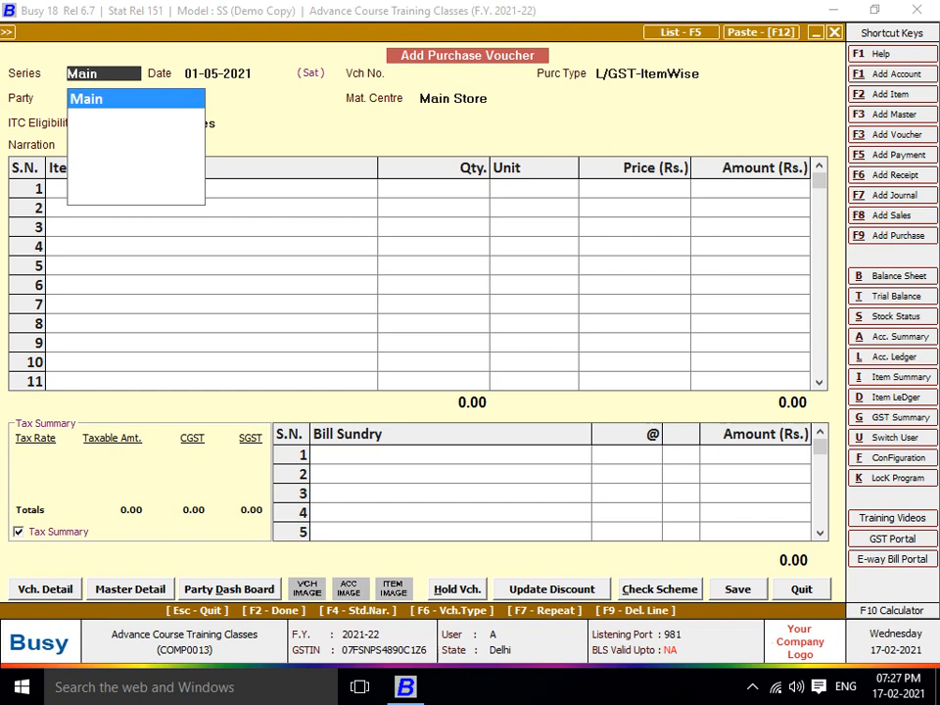
# Date the new voucher 02-05-2021, number it SS/19-20/785, with purchase type L/GST-TaxIncl
pyautogui.press('Return')
pyautogui.write('2-5')
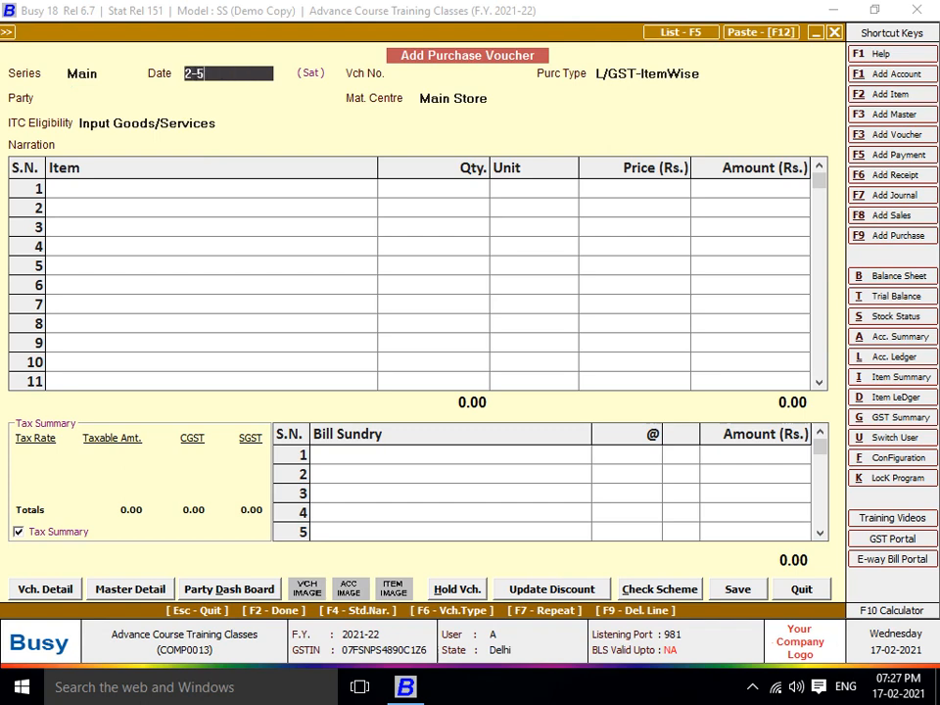
pyautogui.press('Return')
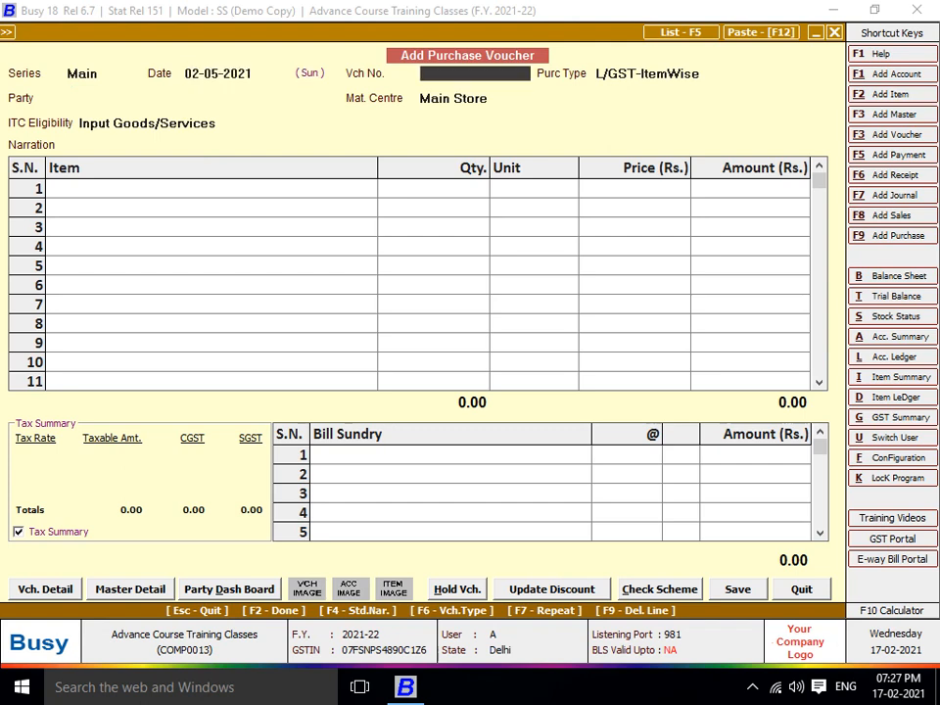
pyautogui.write('SS/19-20/785')
pyautogui.press('Return')
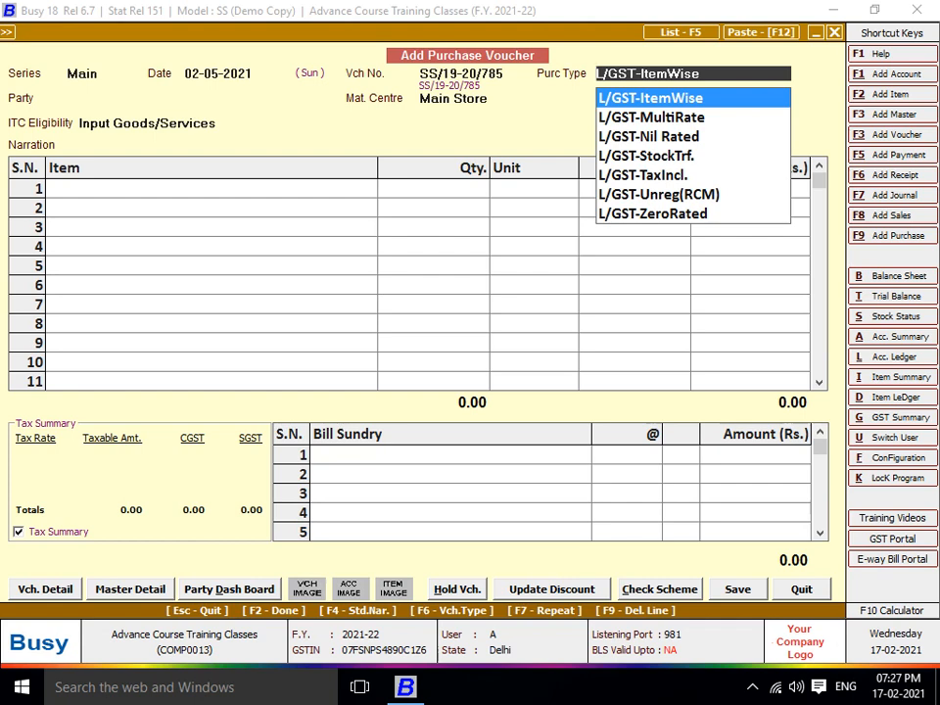
pyautogui.write('IN')
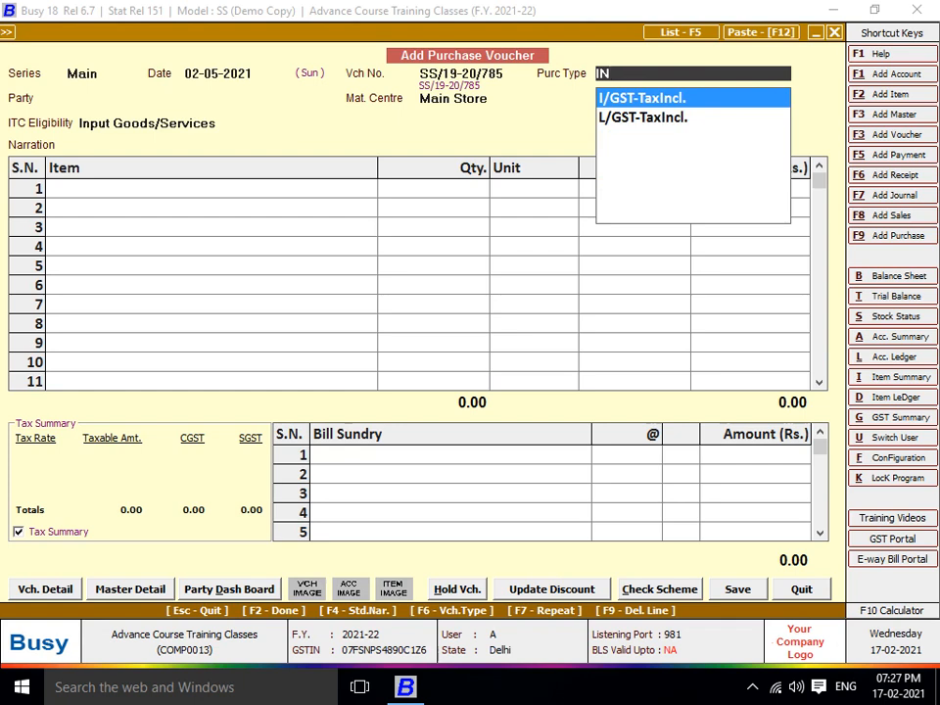
pyautogui.press('Down')
pyautogui.press('Return')
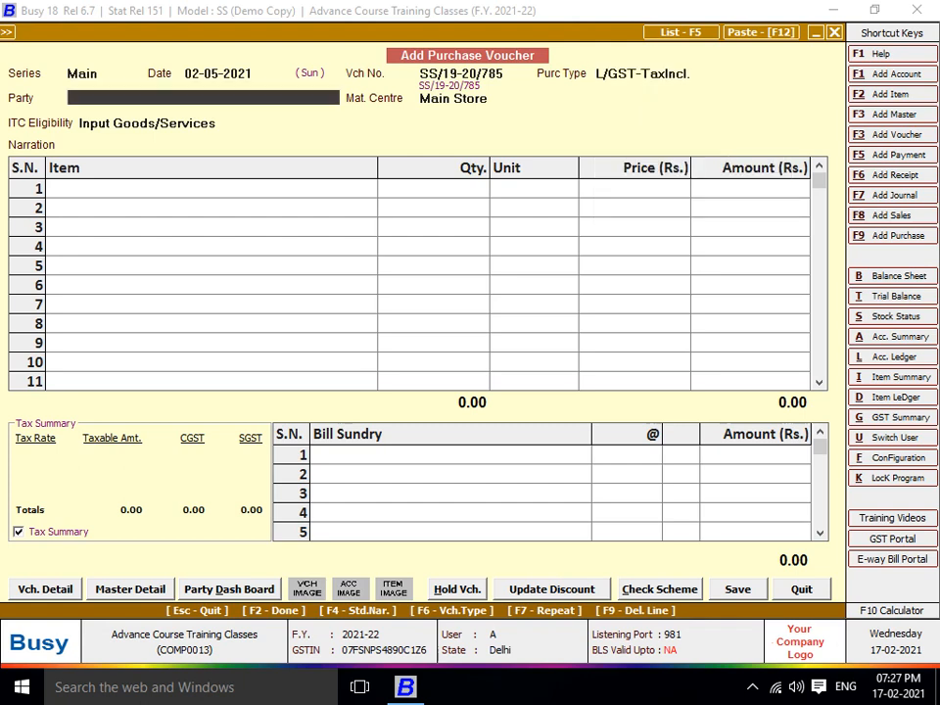
pyautogui.press('F3')
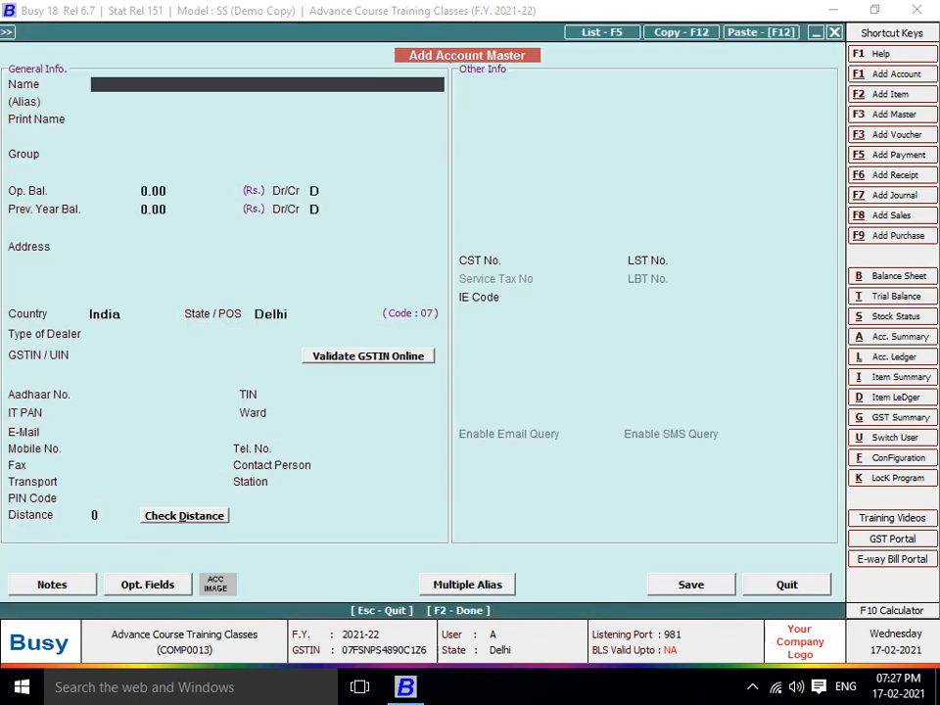
# Name the new party AK SOFTWARE AND SERVICES in the Sundry Creditors group
pyautogui.write('AK SD')
pyautogui.press('BackSpace')
pyautogui.write('OFTWARE ')
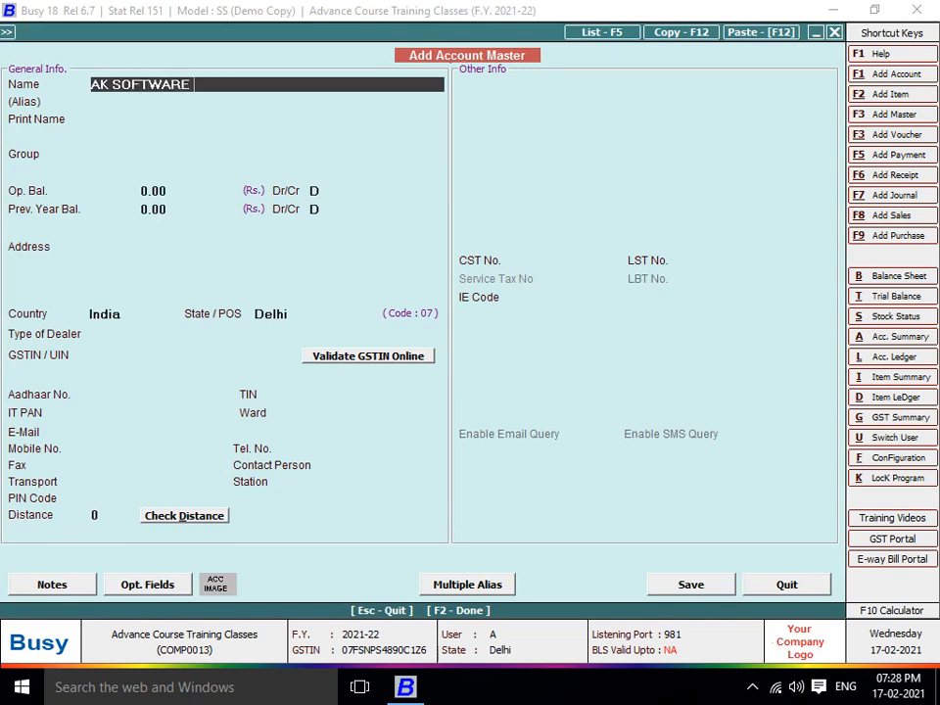
pyautogui.write('AND SERVICES')
pyautogui.press('Return')
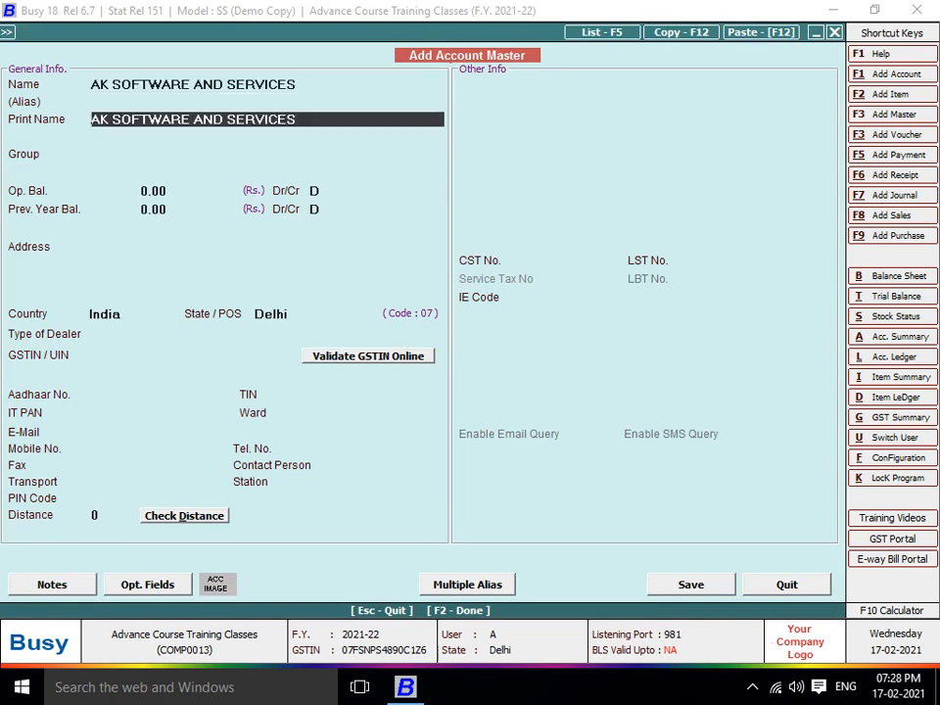
pyautogui.press('Return')
pyautogui.write('SUN')
pyautogui.press('Return')
# Enter the party's GSTIN, set Bill By Bill Balancing to N, and save the account
pyautogui.press('Return')
pyautogui.press('Return')
pyautogui.press('Return')
pyautogui.press('Return')
pyautogui.press('Return')
pyautogui.press('Return')
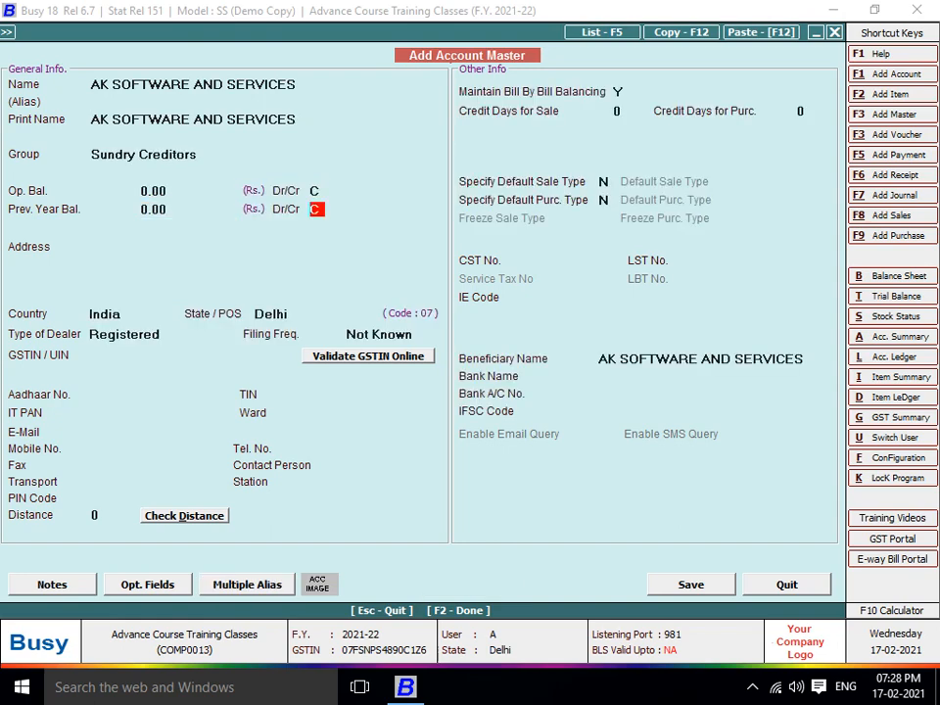
pyautogui.press('Return')
pyautogui.press('Return')
pyautogui.press('Return')
pyautogui.press('Return')
pyautogui.press('Return')
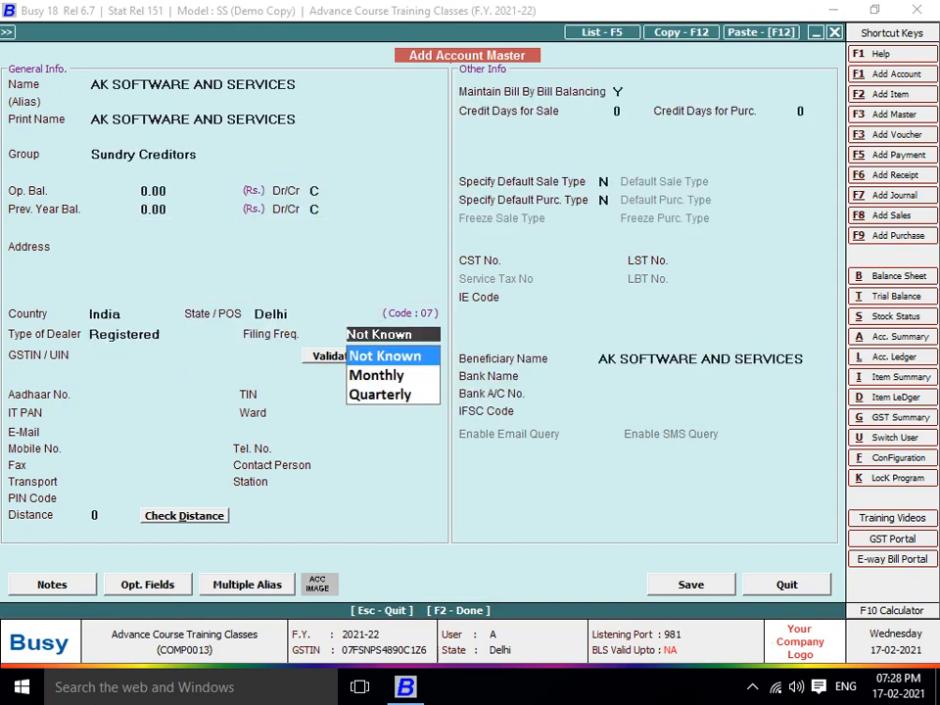
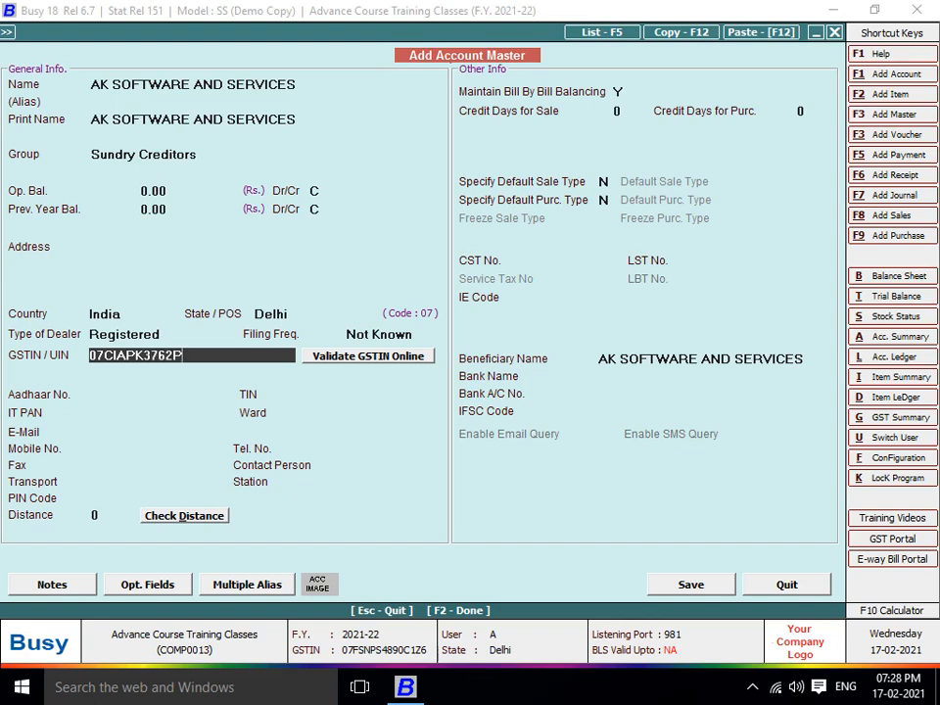
pyautogui.press('Return')
pyautogui.press('Return')
pyautogui.press('Return')
pyautogui.press('Return')
pyautogui.press('Return')
pyautogui.press('Return')
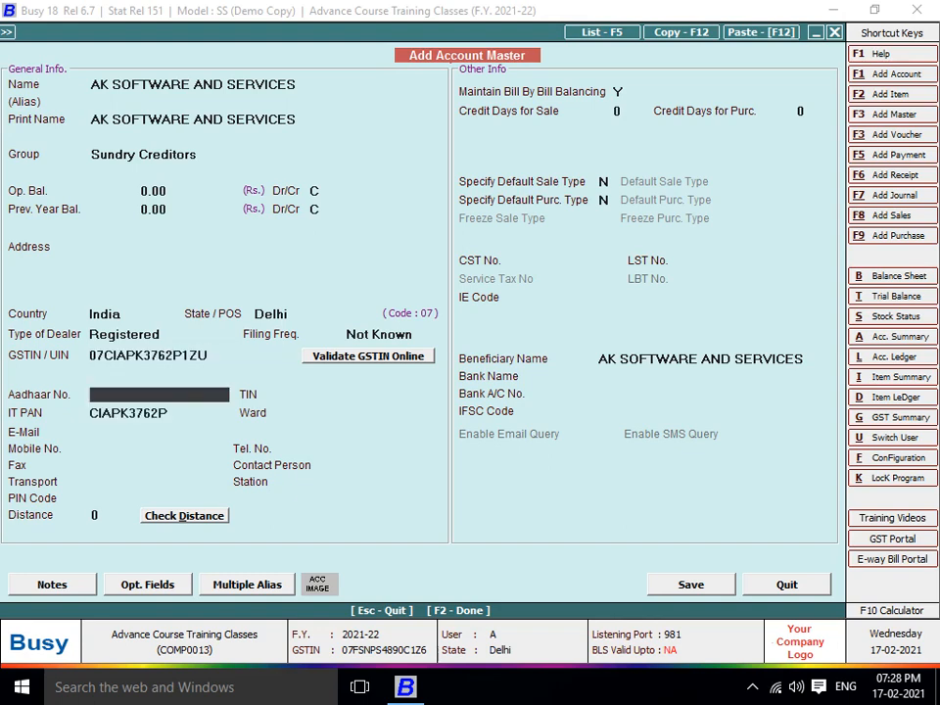
pyautogui.press('Return')
pyautogui.press('Return')
pyautogui.write('N')
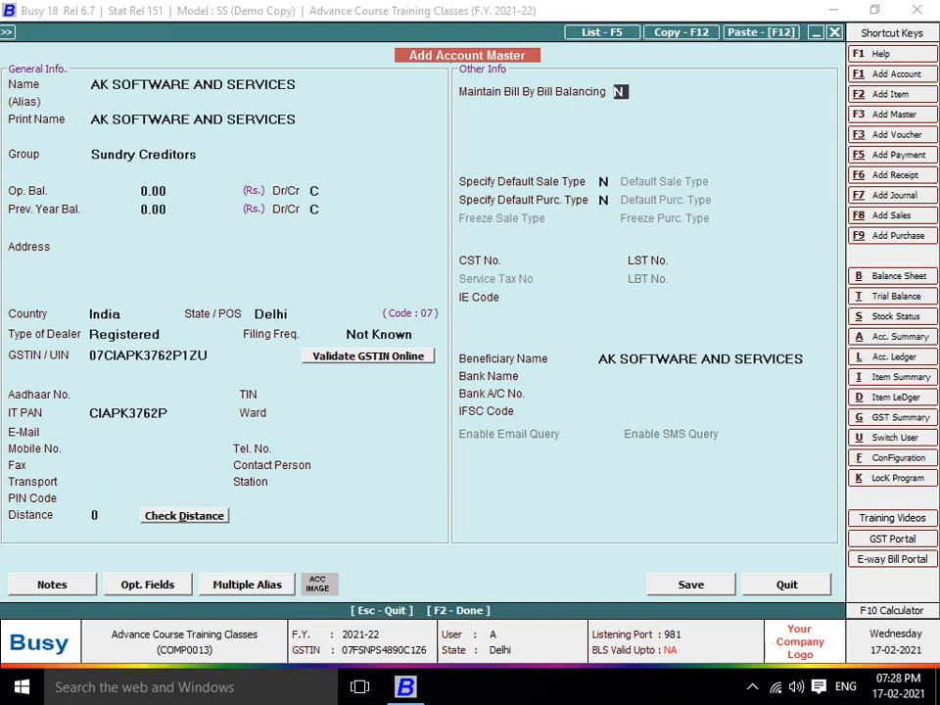
pyautogui.press('Return')
pyautogui.press('Return')
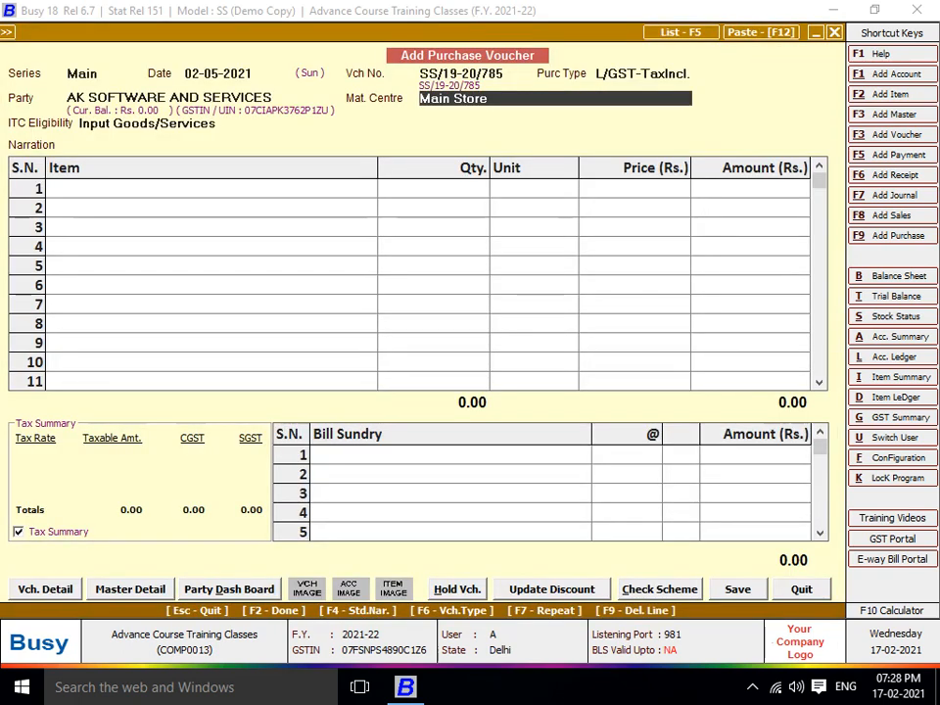
# Keep Input Goods/Services eligibility and create new item PRINTER SERVICES with unit N.A
pyautogui.press('Return')
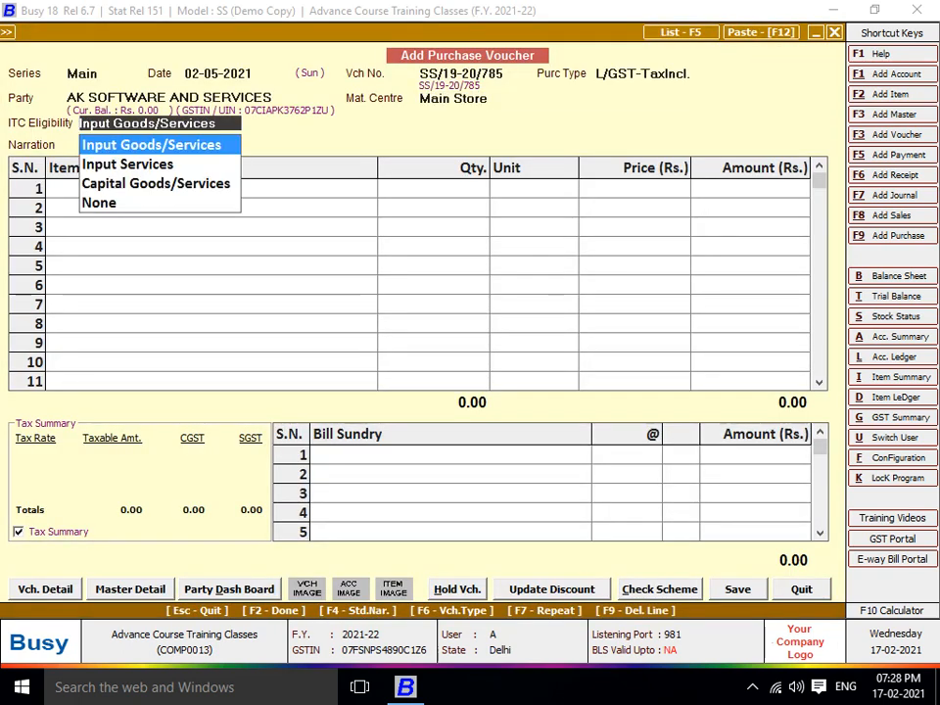
pyautogui.press('Return')
pyautogui.press('Return')
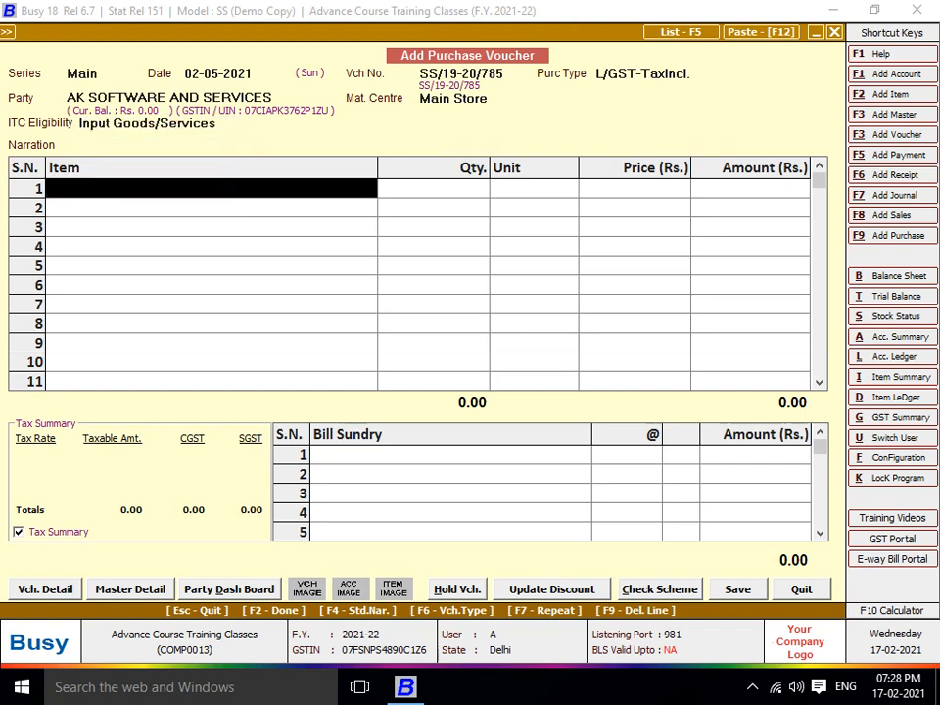
pyautogui.press('F2')
pyautogui.write('PR')
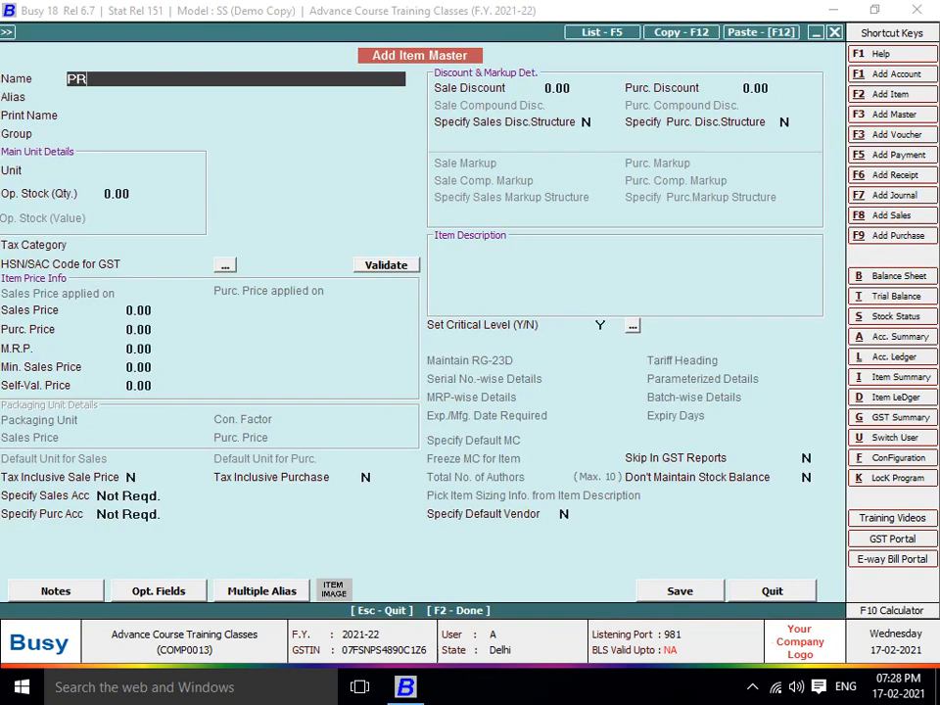
pyautogui.write('INTER SERVICES')
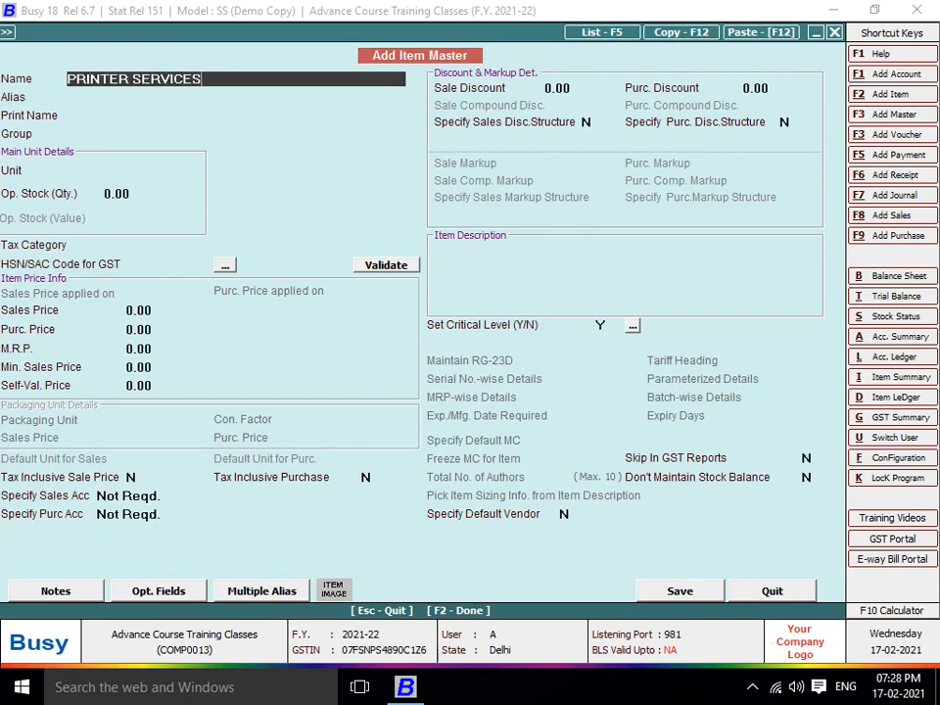
pyautogui.press('Return')
pyautogui.press('Return')
pyautogui.press('Return')
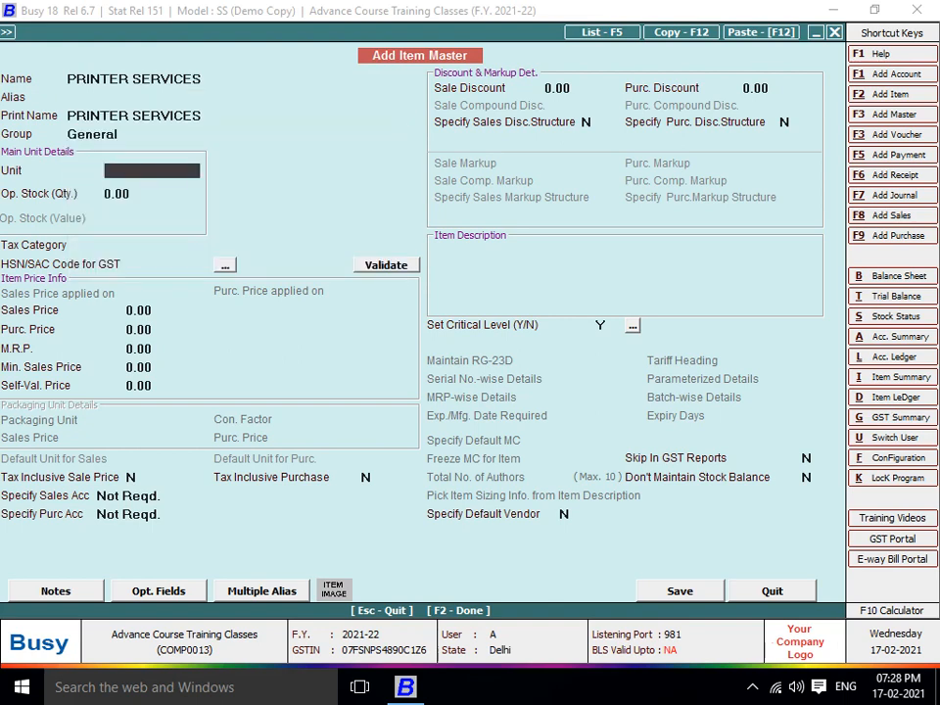
pyautogui.write('N')
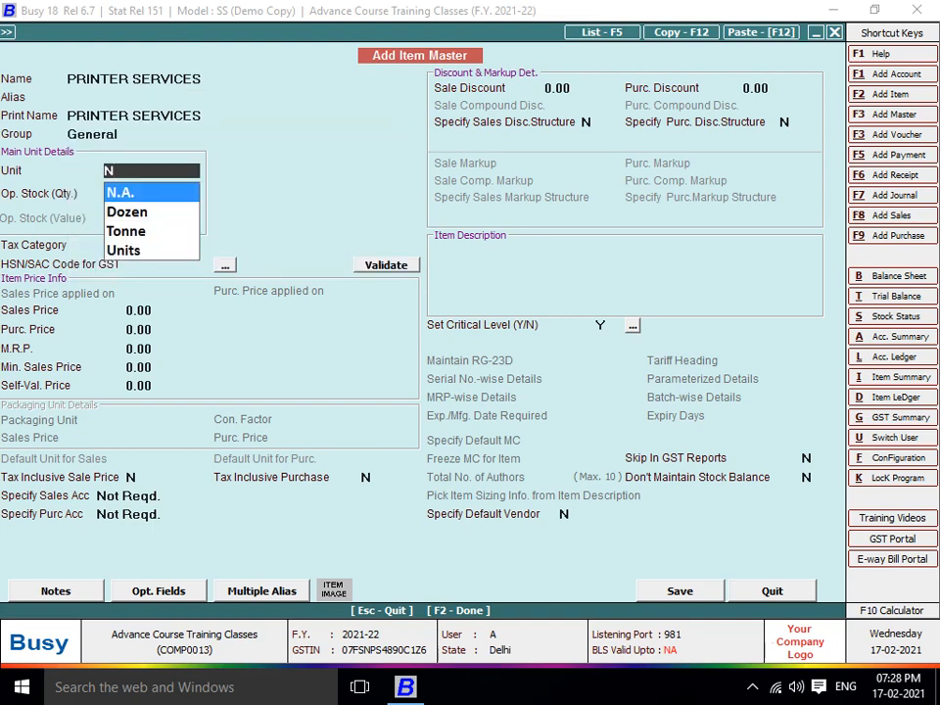
pyautogui.press('Return')
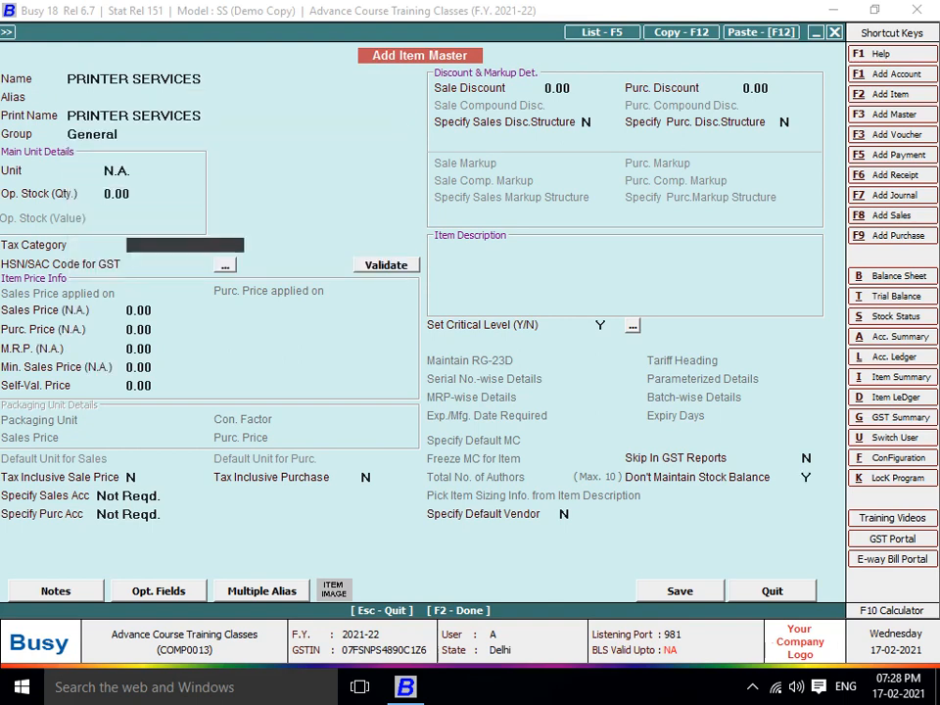
# Skip the stock and tax fields and choose Specify Here for the item's purchase account
pyautogui.press('Return')
pyautogui.press('Return')
pyautogui.press('Return')
pyautogui.press('Return')
pyautogui.press('Return')
pyautogui.press('Return')
pyautogui.press('Return')
pyautogui.press('Return')
pyautogui.press('Return')
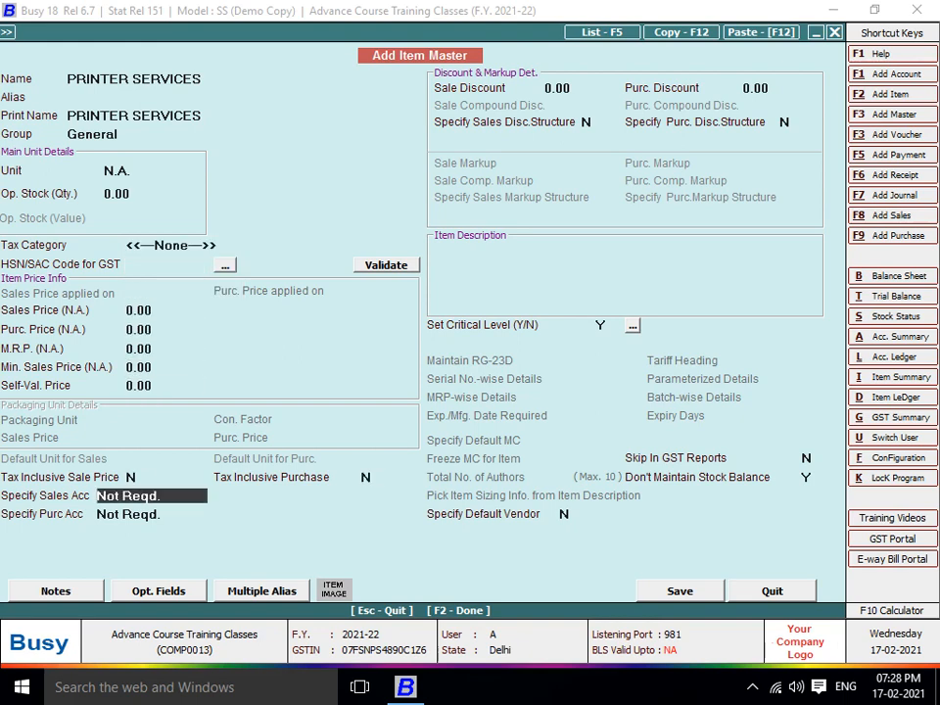
pyautogui.press('Return')
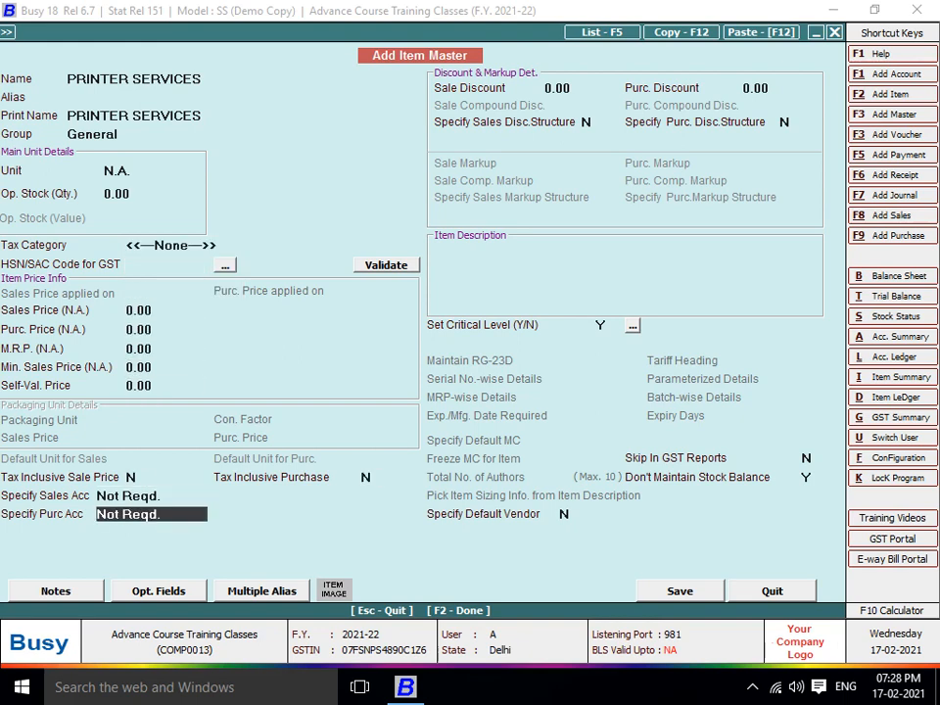
pyautogui.press('space')
pyautogui.press('Down')
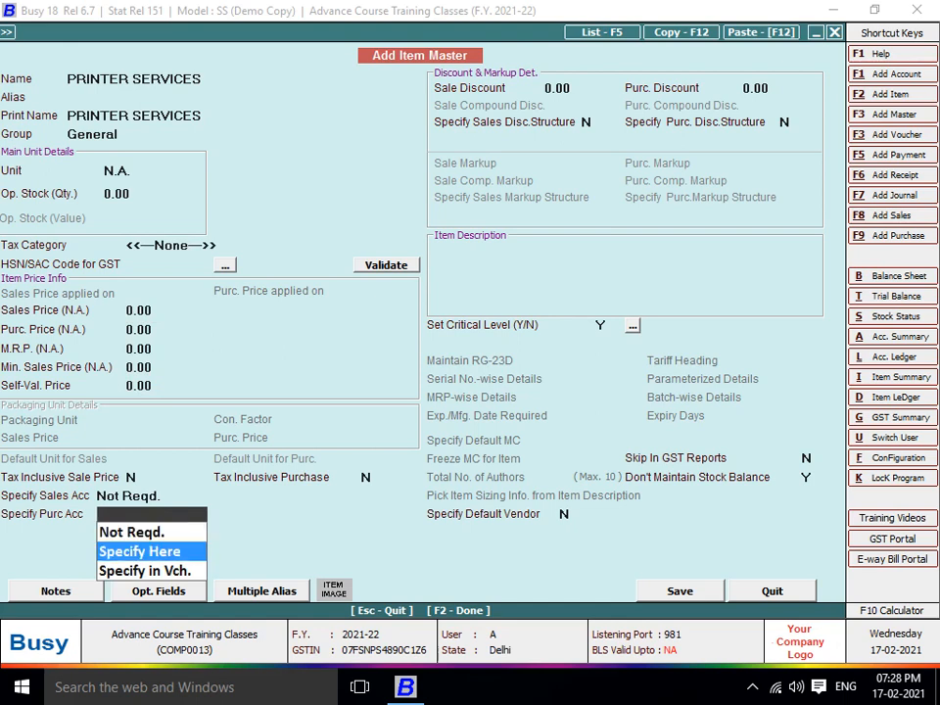
pyautogui.press('Return')
# Create a new PRINTER SERVICES account in group Expenses (Indirect/Admn.)
pyautogui.press('F3')
pyautogui.write('PUR')
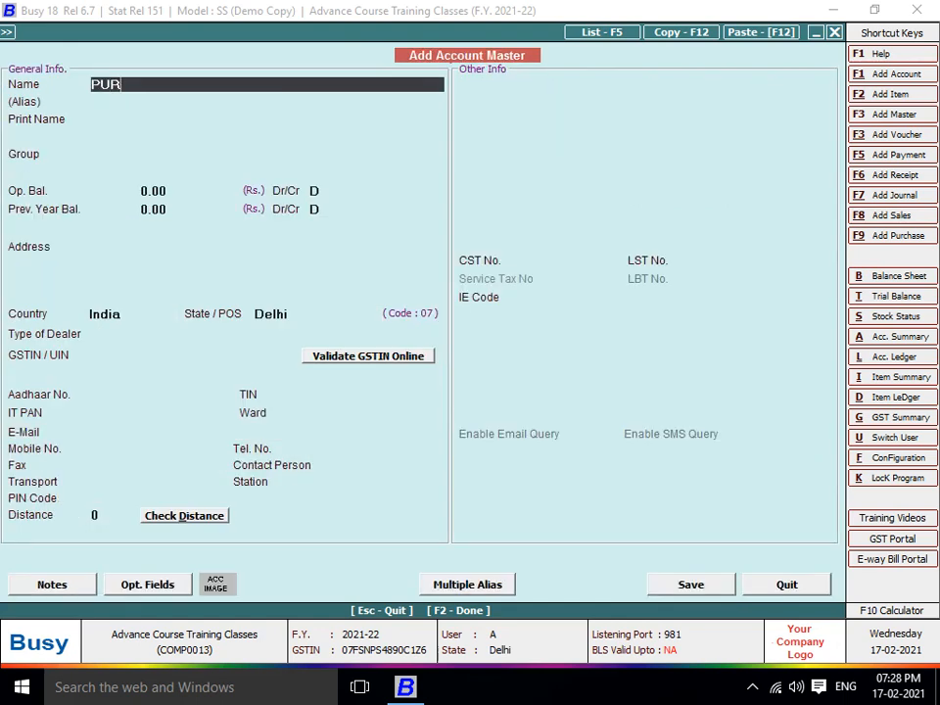
pyautogui.write('CHAS')
pyautogui.press('BackSpace')
pyautogui.press('BackSpace')
pyautogui.press('BackSpace')
pyautogui.press('BackSpace')
pyautogui.press('BackSpace')
pyautogui.press('BackSpace')
pyautogui.write('RINTER SERVICES')
pyautogui.press('Return')
pyautogui.press('Return')
pyautogui.write('E')
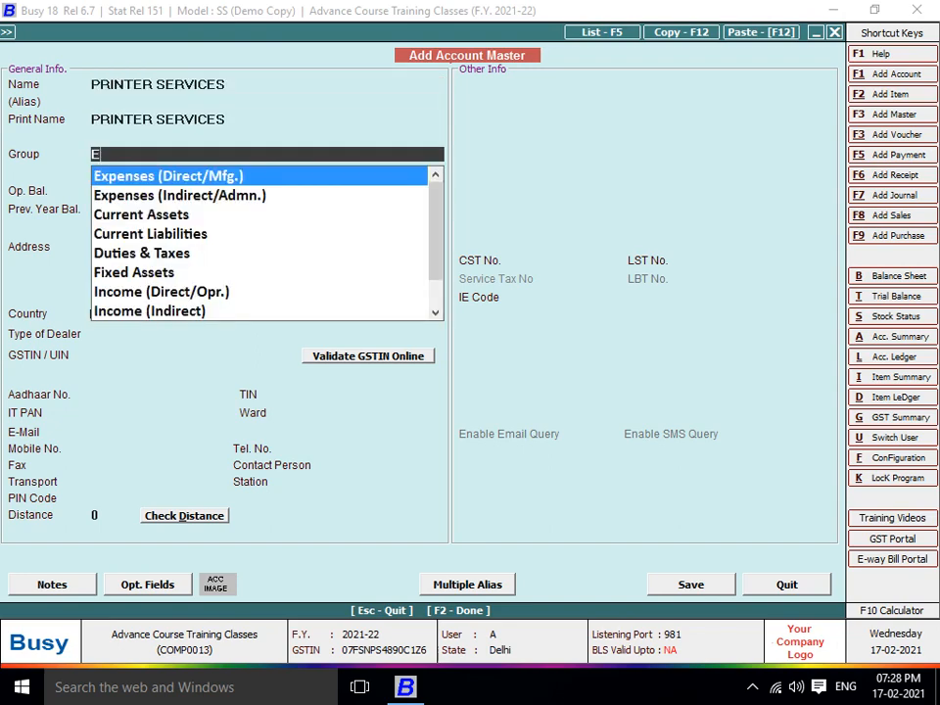
pyautogui.write('X')
pyautogui.press('Return')
pyautogui.press('Return')
pyautogui.press('Return')
pyautogui.press('Return')
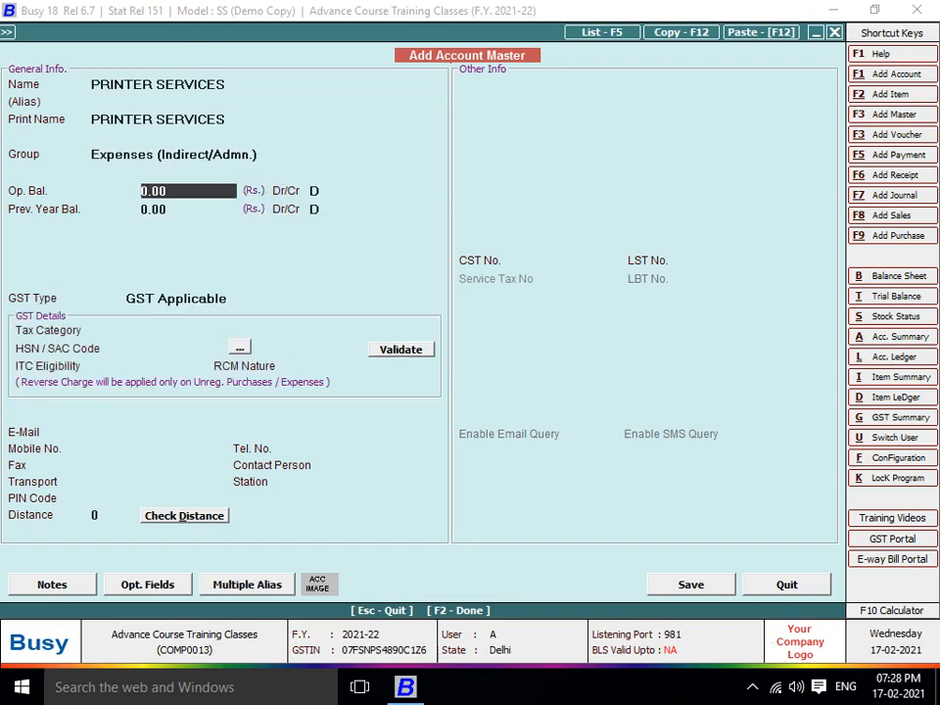
# Give the account GST 18%, SAC 9607, Input Services ITC and Compulsory RCM, then save
pyautogui.press('Return')
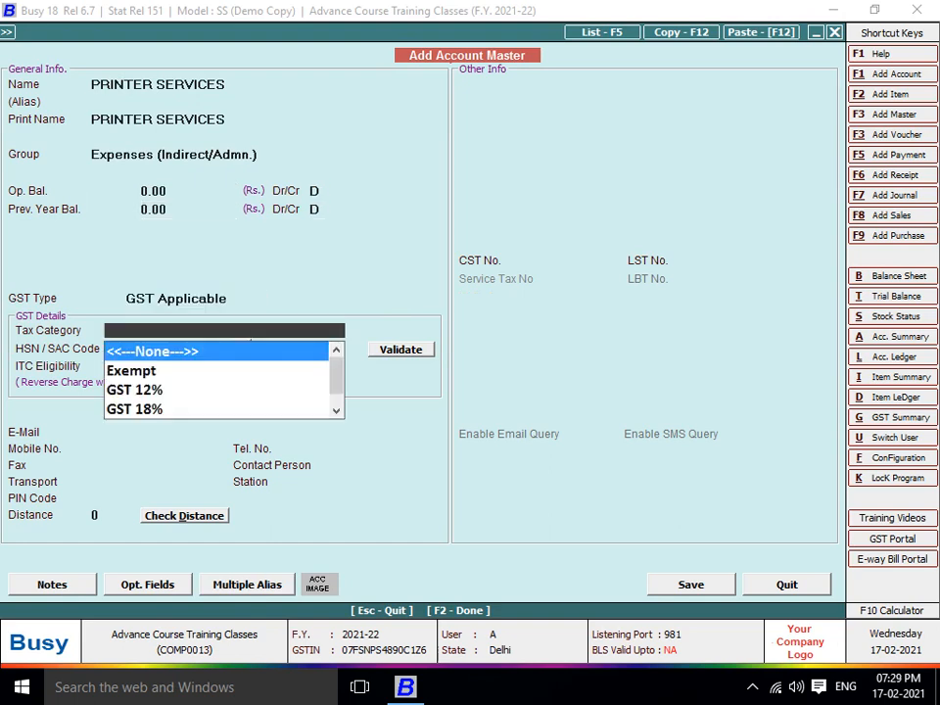
pyautogui.write('18')
pyautogui.press('Return')
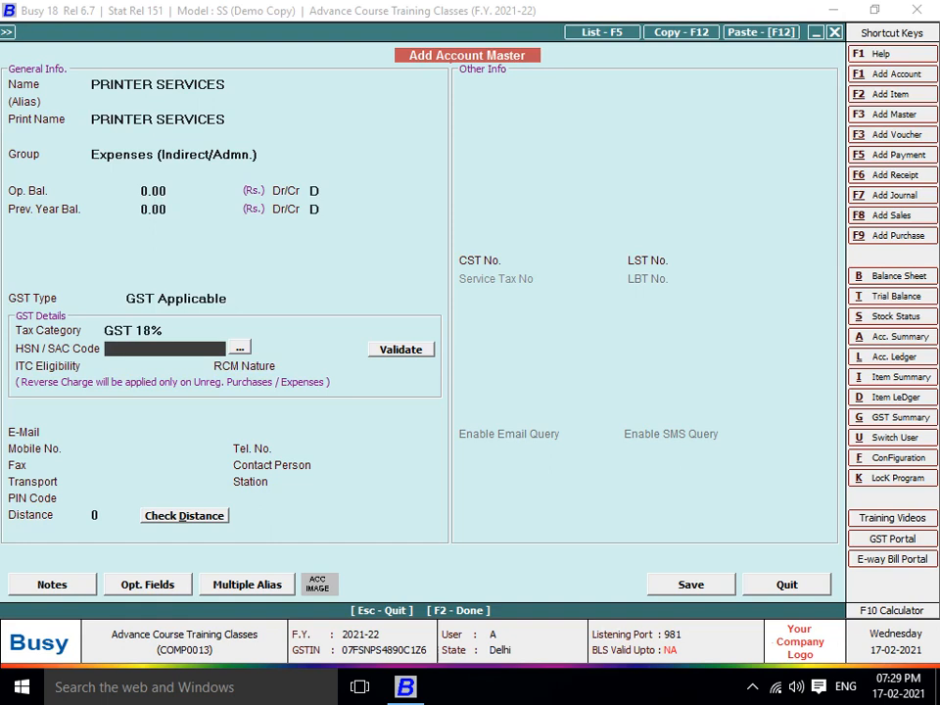
pyautogui.write('9607')
pyautogui.press('Return')
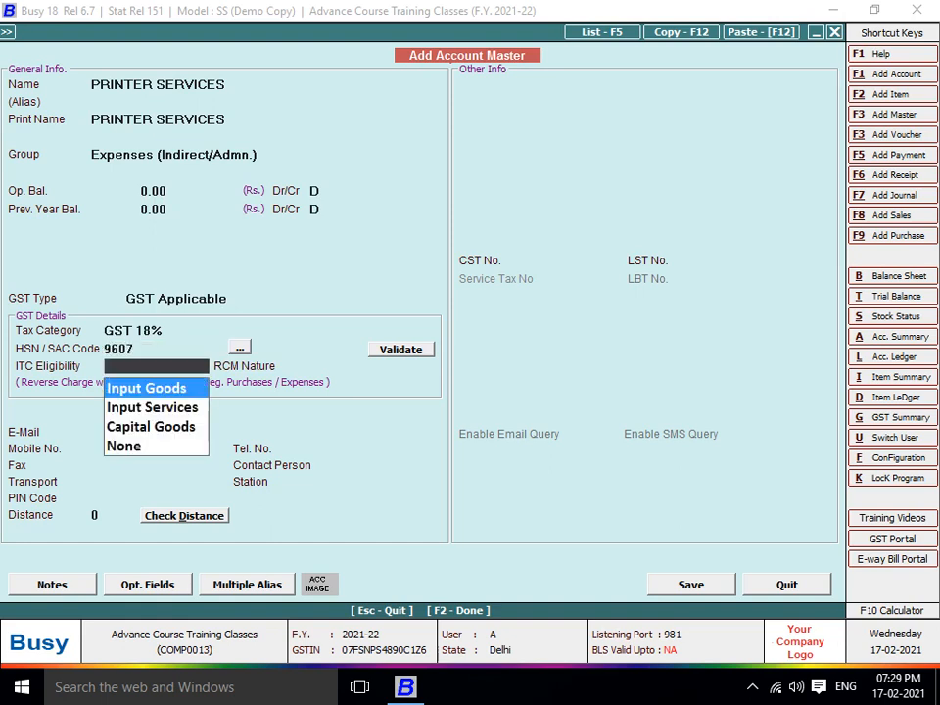
pyautogui.press('Down')
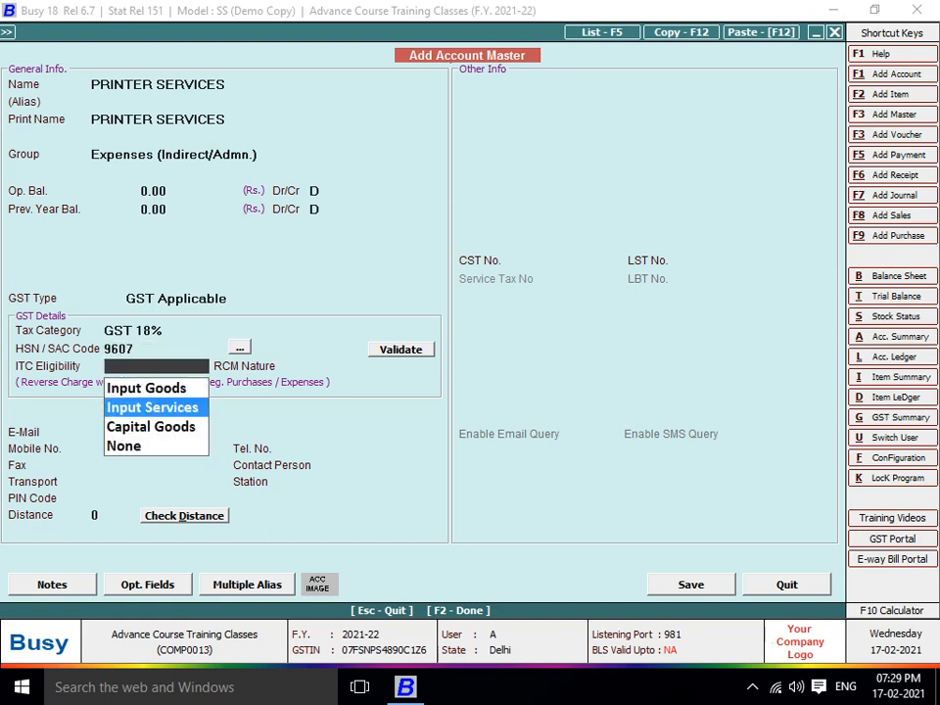
pyautogui.press('Return')
pyautogui.press('Return')
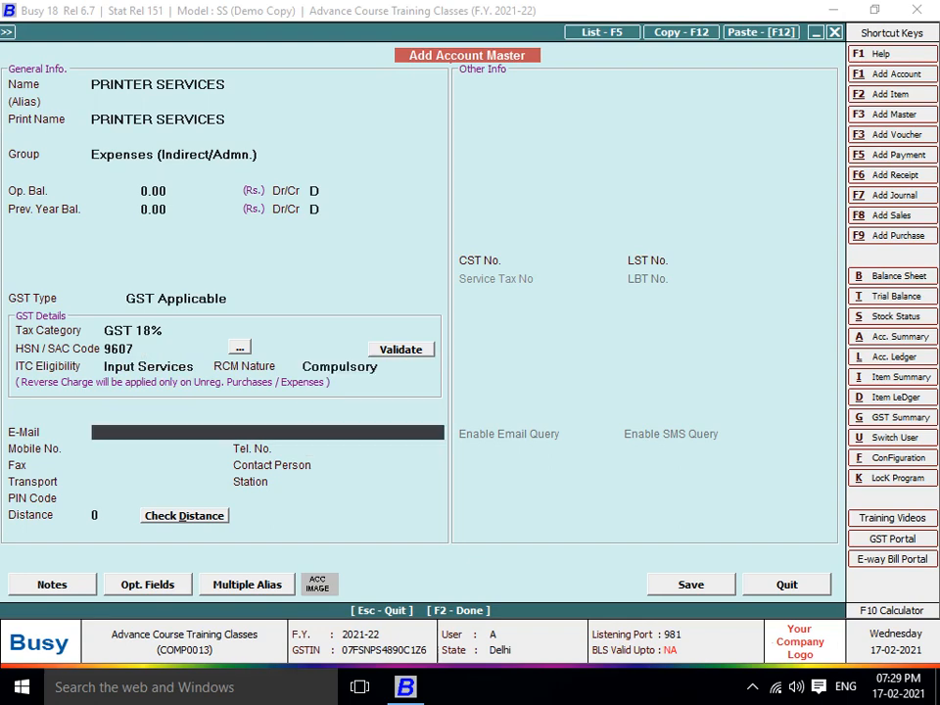
pyautogui.press('F2')
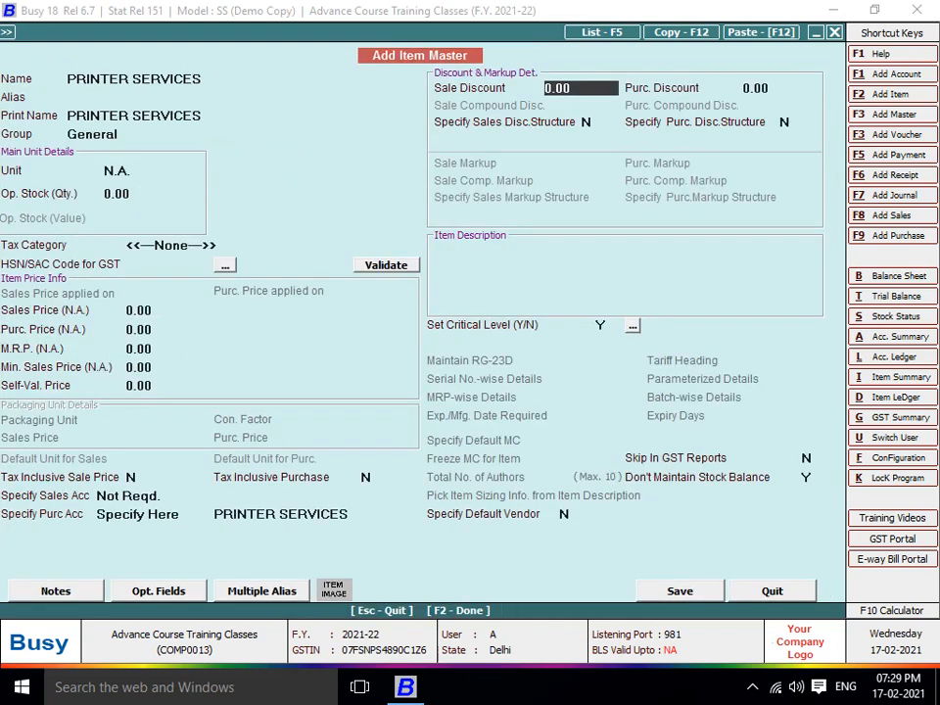
# Set the PRINTER SERVICES item's tax category to GST 18% and HSN 9607, then save it
pyautogui.press('Up')
pyautogui.press('Up')
pyautogui.press('Up')
pyautogui.press('Up')
pyautogui.press('Up')
pyautogui.press('Up')
pyautogui.press('Up')
pyautogui.press('Up')
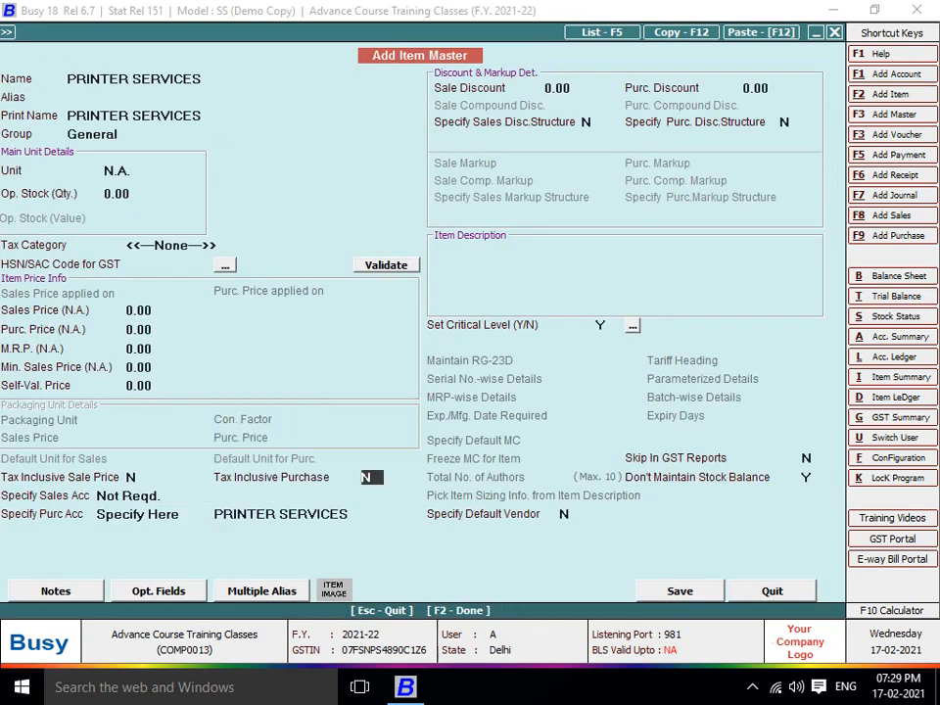
pyautogui.press('Up')
pyautogui.press('Up')
pyautogui.press('Up')
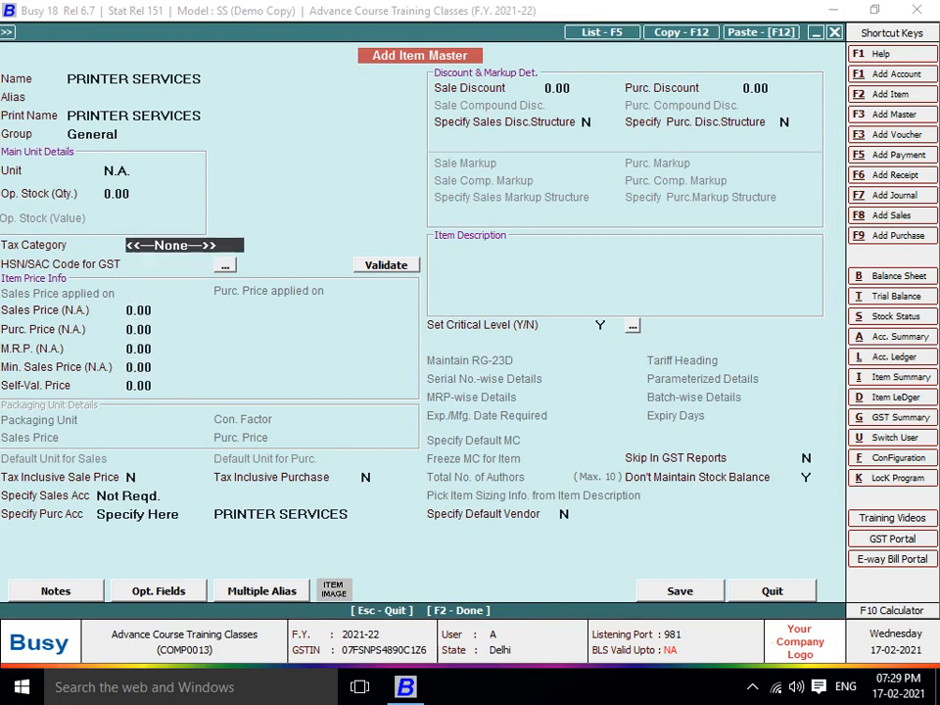
pyautogui.press('Return')
pyautogui.press('Down')
pyautogui.press('Return')
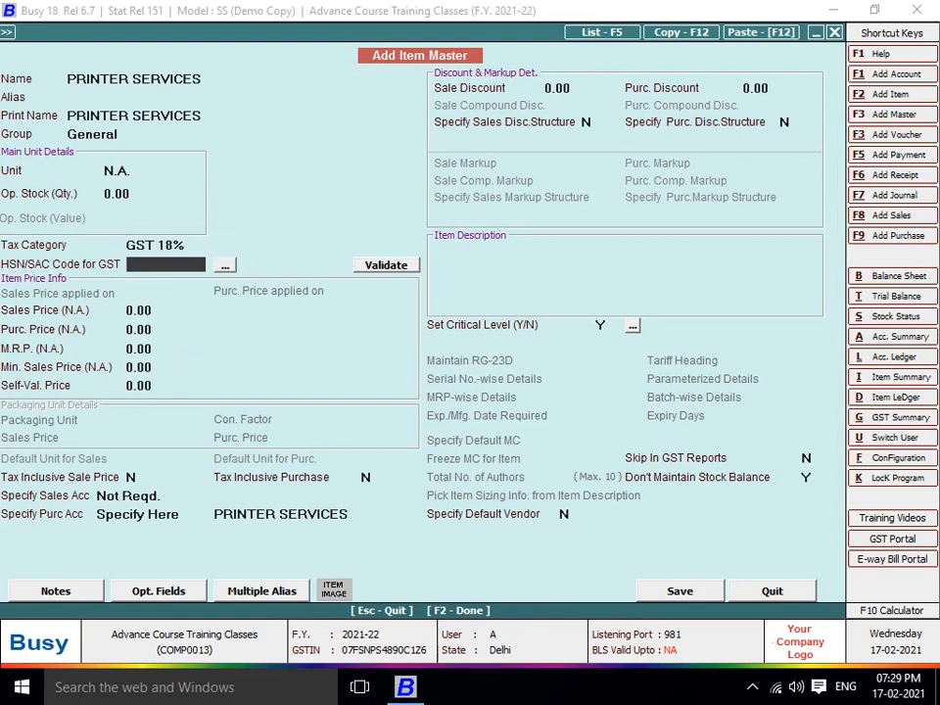
pyautogui.write('9607')
pyautogui.press('Return')
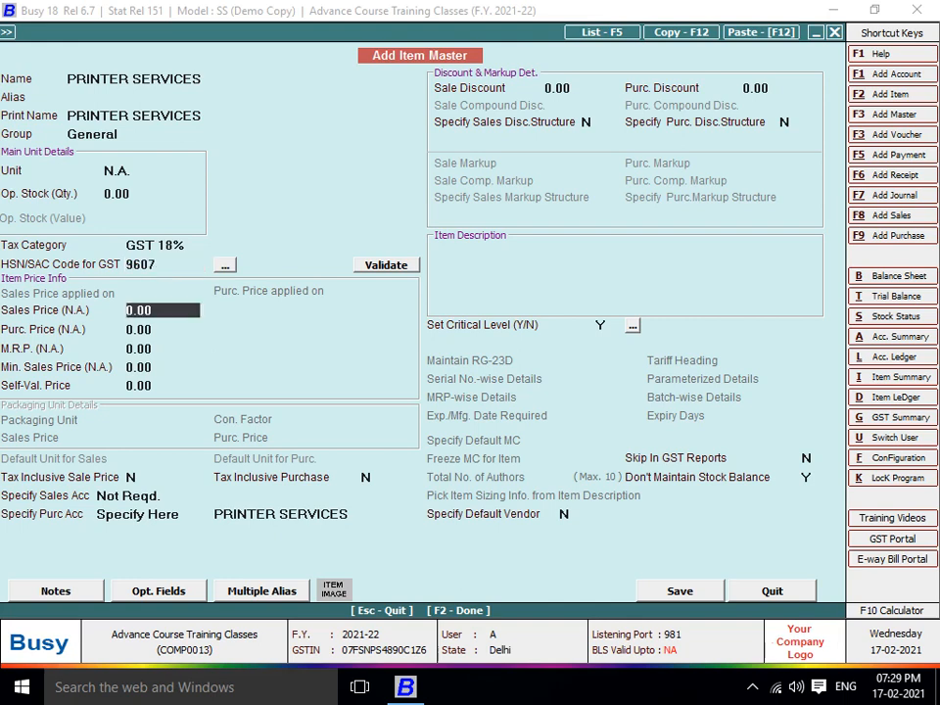
pyautogui.press('Return')
pyautogui.press('Return')
pyautogui.press('Return')
pyautogui.press('F2')
pyautogui.press('Return')
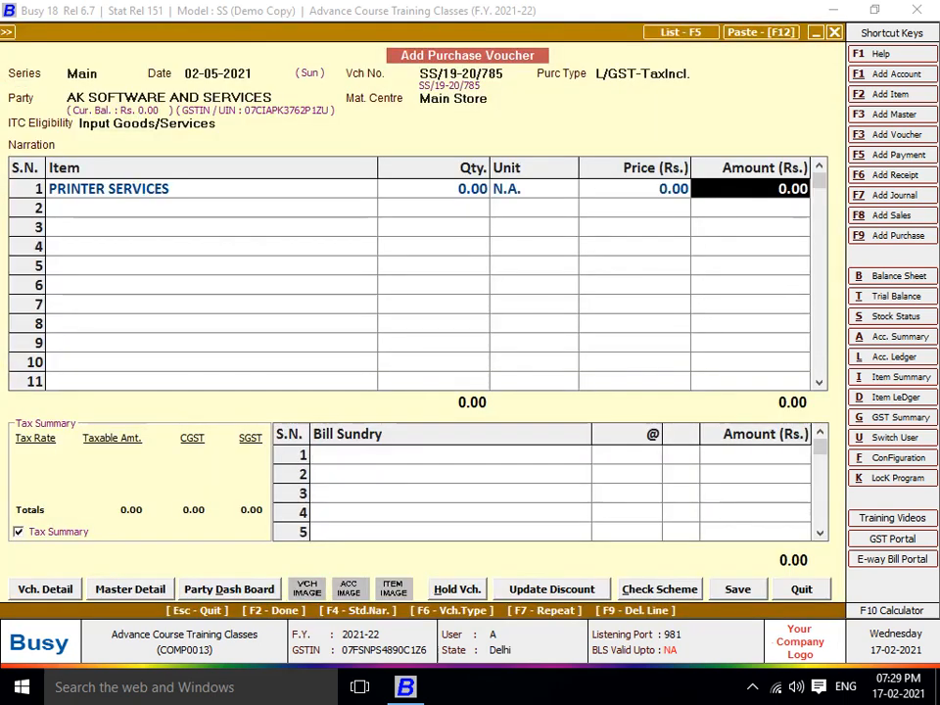
# Enter 900 as the PRINTER SERVICES amount and save the voucher with its GST details
pyautogui.write('900')
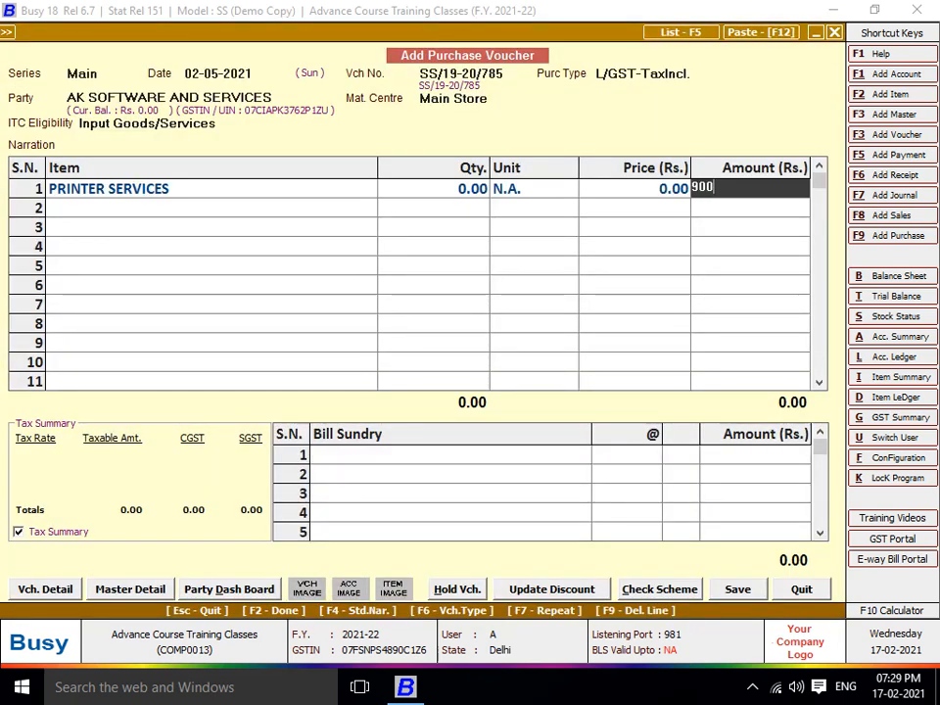
pyautogui.press('Return')
pyautogui.press('Return')
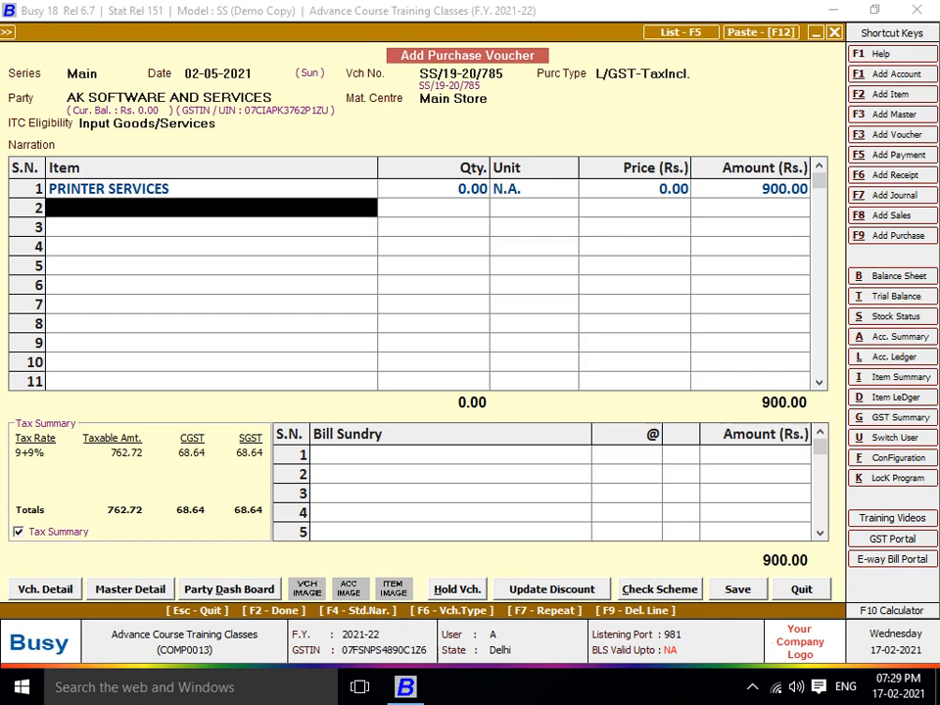
pyautogui.press('F2')
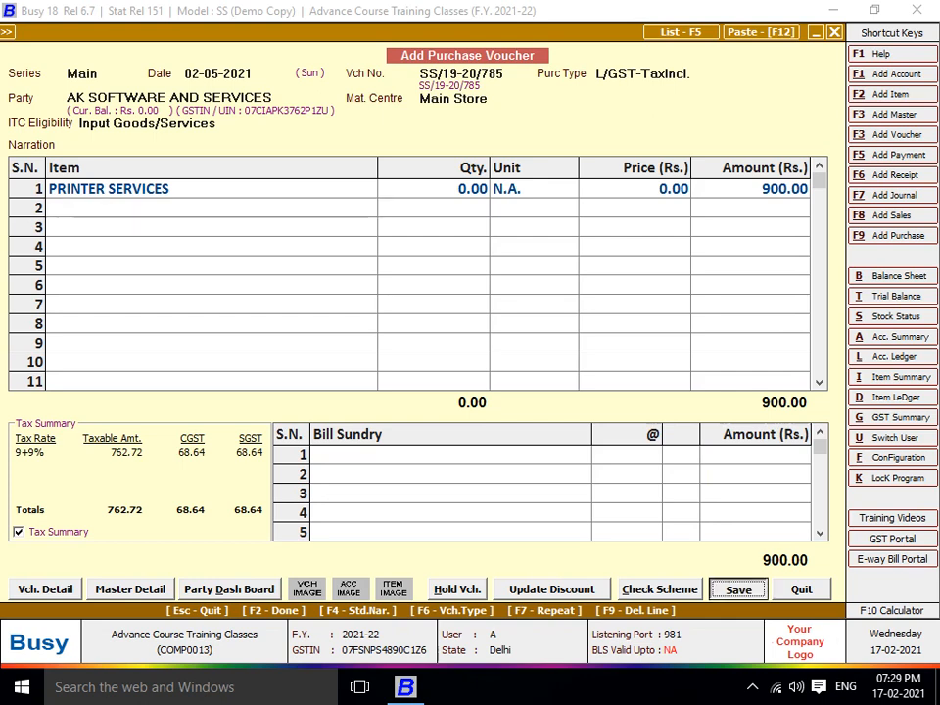
pyautogui.press('F2')
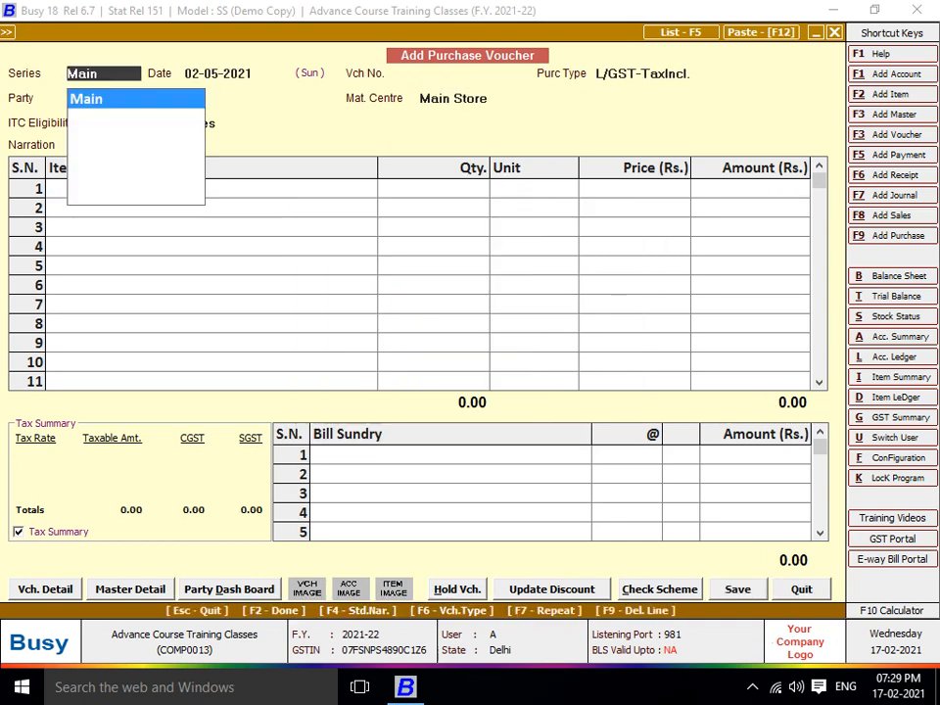
# Date the new Main-series voucher 31-05-2021 and number it SS/19-20/900
pyautogui.press('Return')
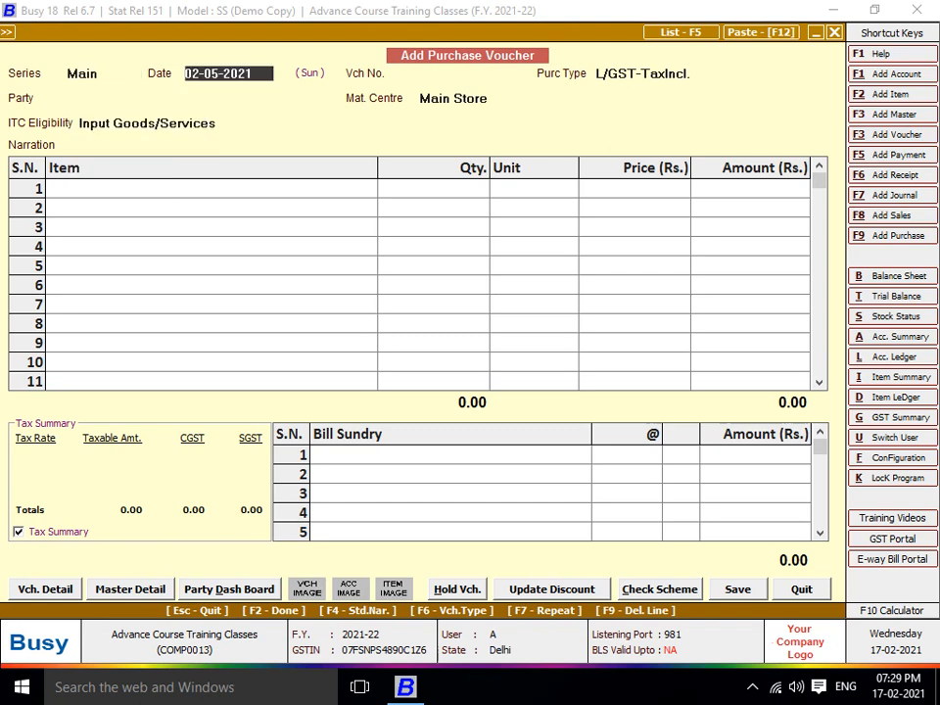
pyautogui.write('31-5')
pyautogui.press('Return')
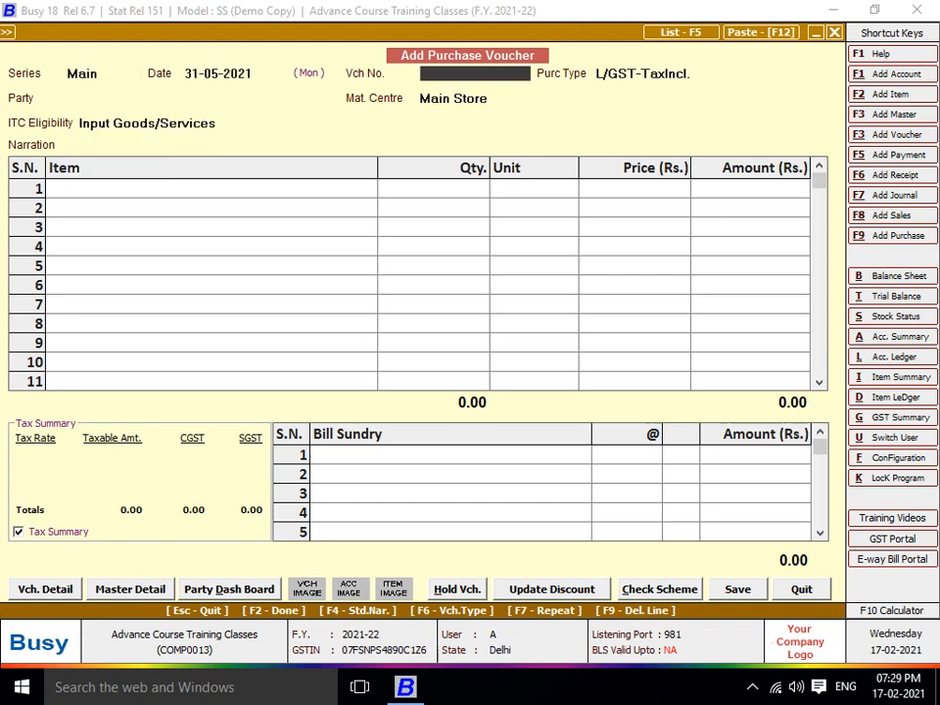
pyautogui.write('SS/19-20/900')
pyautogui.press('Return')
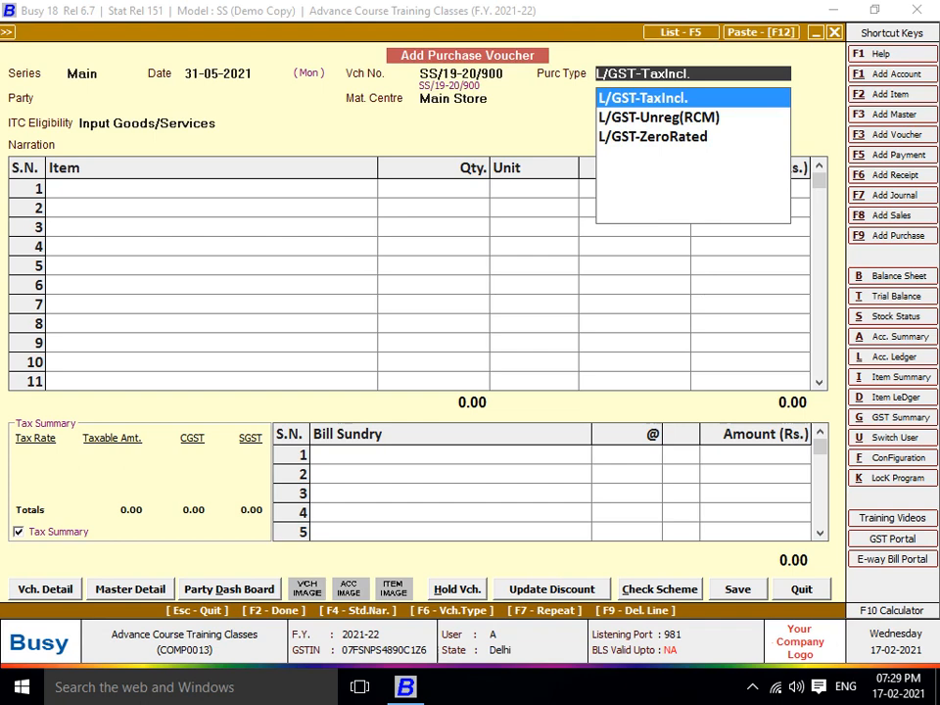
# Keep the tax-inclusive type, select party AK SOFTWARE AND SERVICES, and start a new item
pyautogui.press('Return')
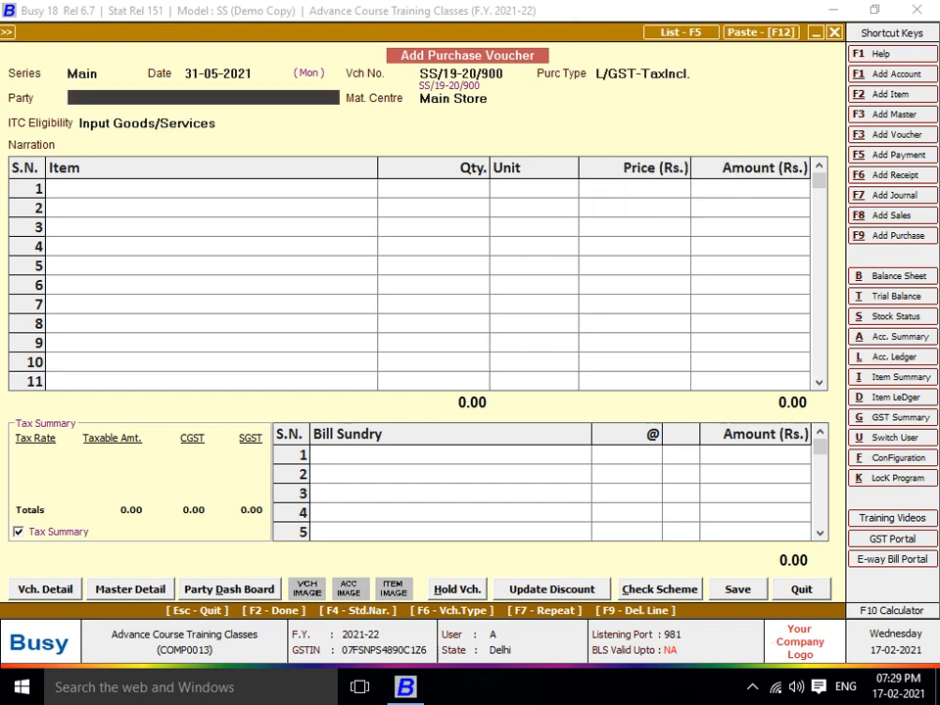
pyautogui.write('AK')
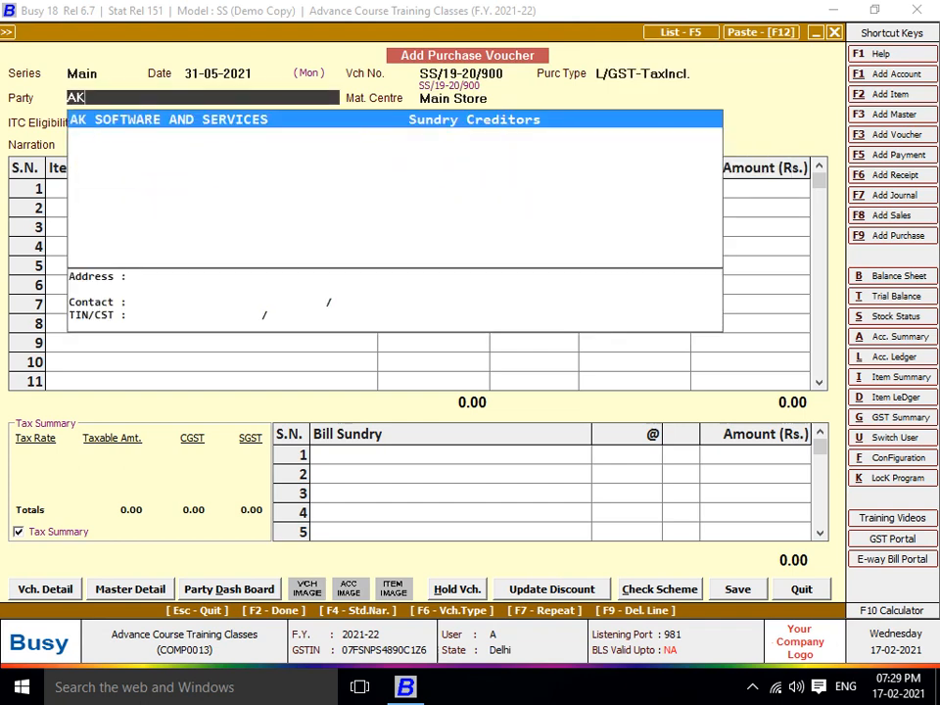
pyautogui.press('Return')
pyautogui.press('Return')
pyautogui.press('Return')
pyautogui.hotkey('alt', 'F2')
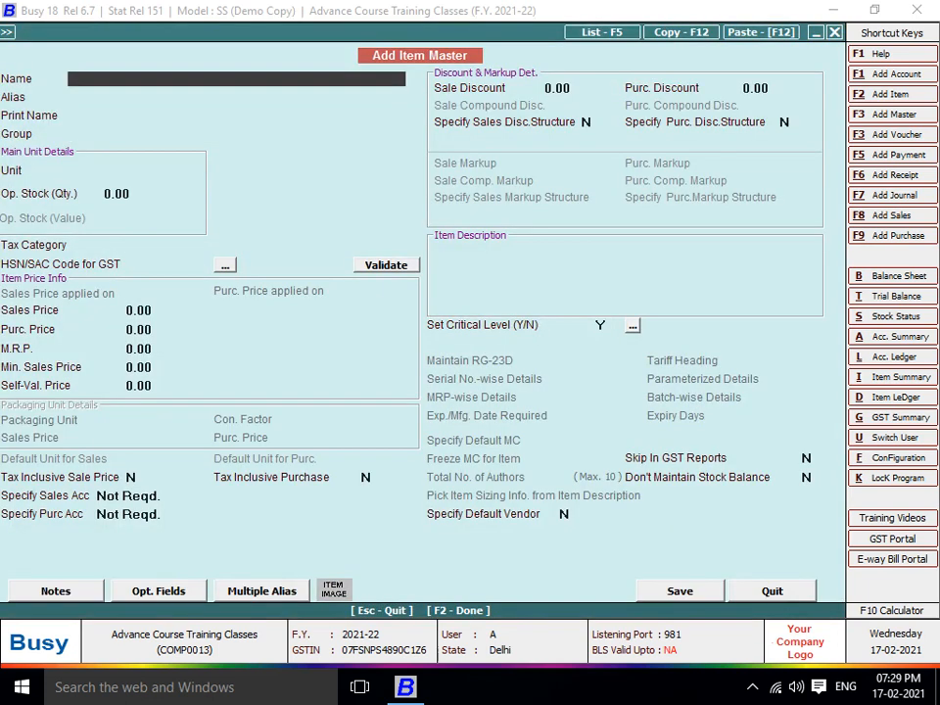
# Name the item COMPUTER LENOVO COMPANY in group General and begin defining unit NOS
pyautogui.write('COMPUTER LE')
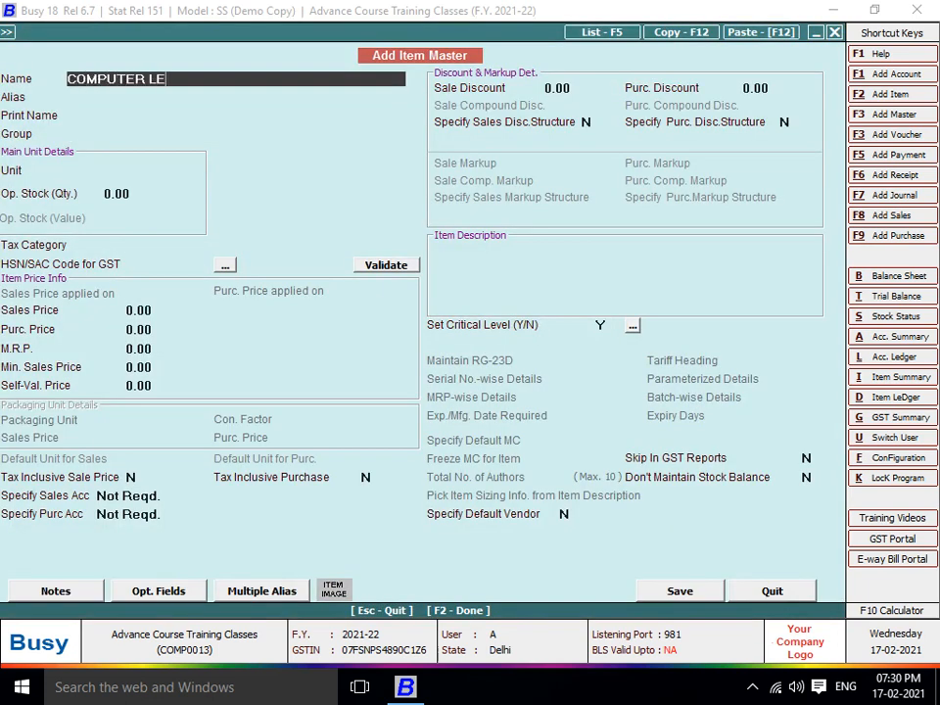
pyautogui.write('NOVO COMPANY')
pyautogui.press('Return')
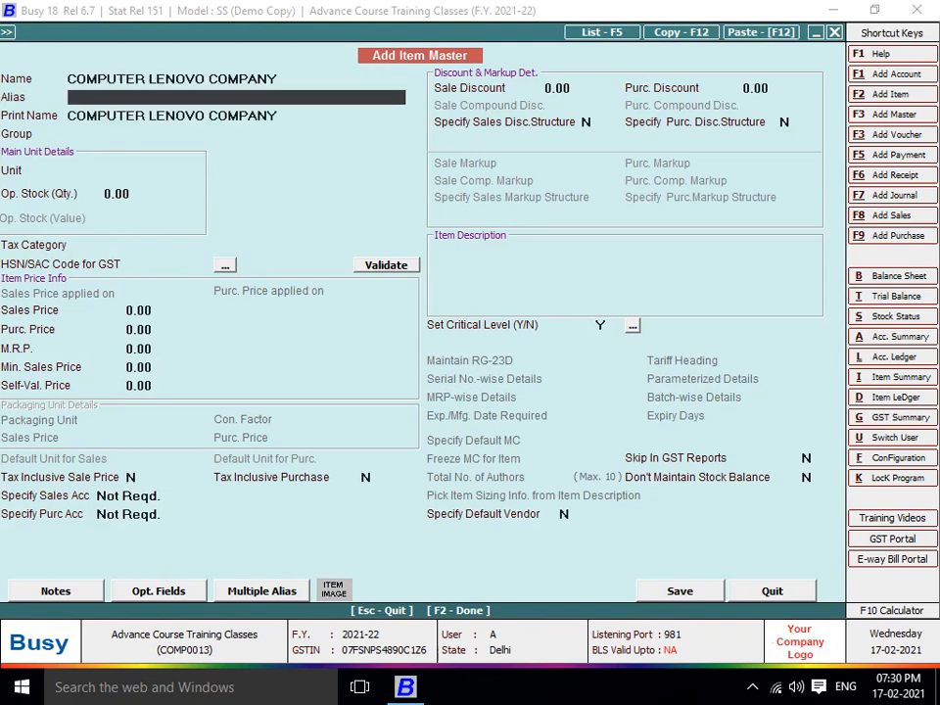
pyautogui.press('Return')
pyautogui.press('Return')
pyautogui.press('Return')
pyautogui.write('P')
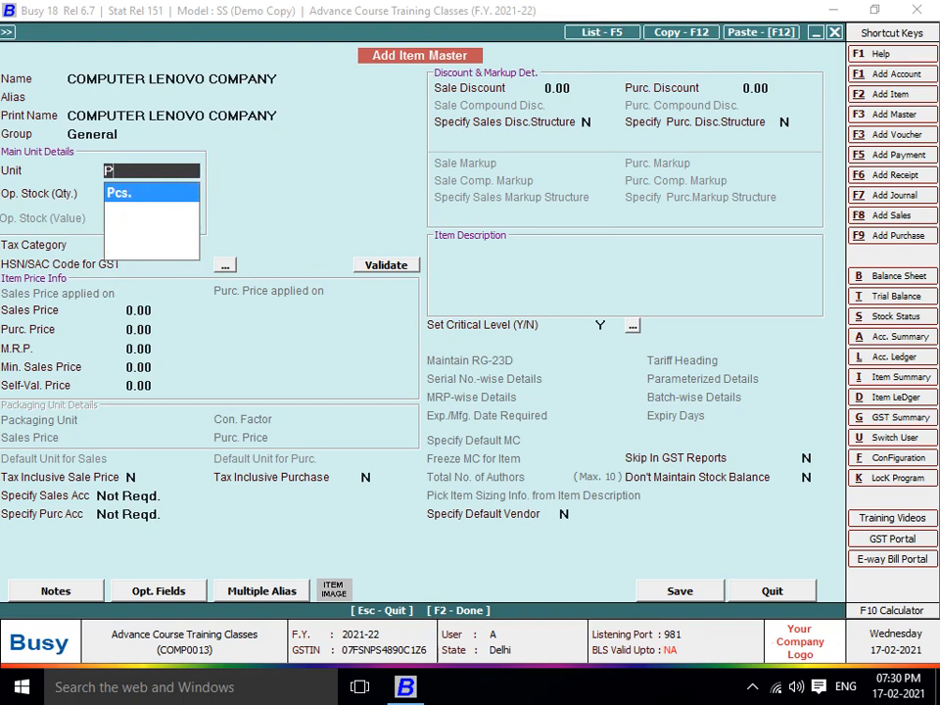
pyautogui.press('BackSpace')
pyautogui.write('N')
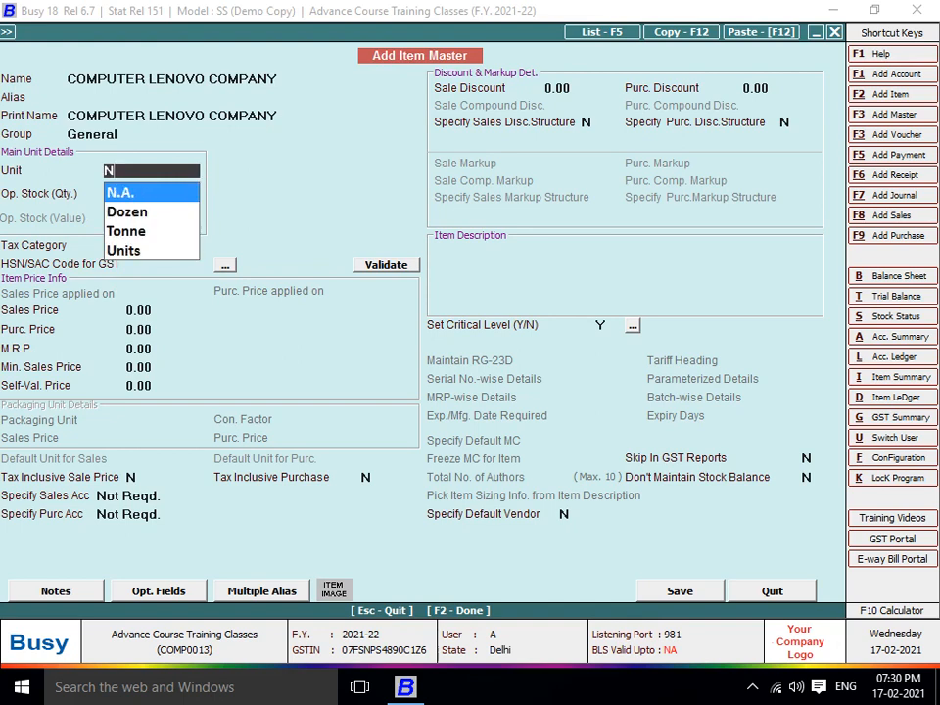
pyautogui.press('F3')
pyautogui.write('NOS')
pyautogui.press('Return')
pyautogui.press('Return')
pyautogui.press('Return')
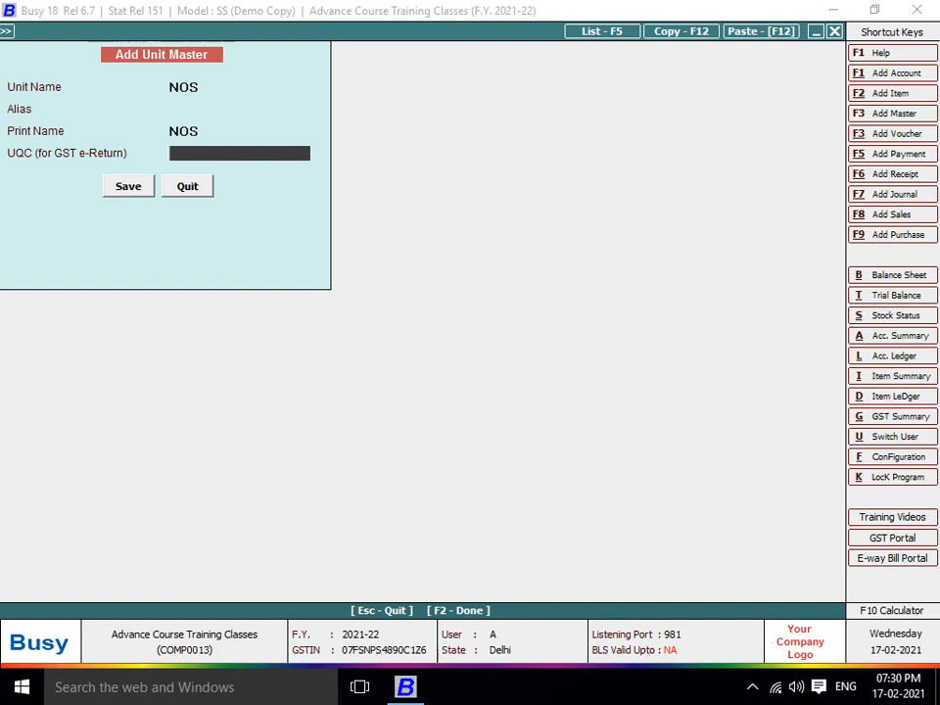
# Save unit NOS with UQC NOS-NUMBERS
pyautogui.press('space')
pyautogui.write('NO')
pyautogui.press('Return')
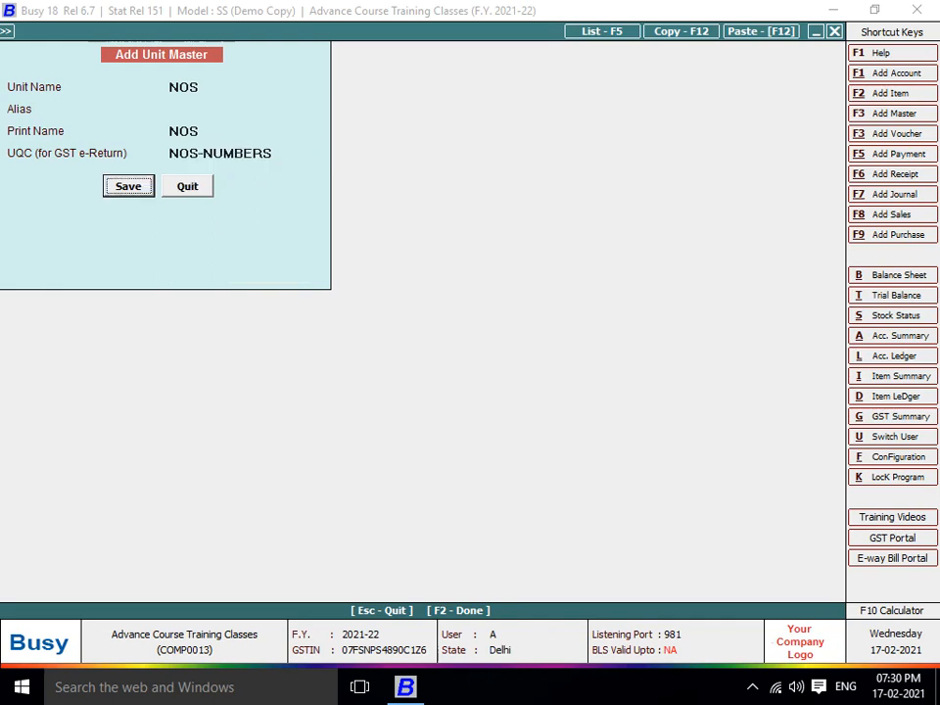
pyautogui.press('Return')
# Give COMPUTER LENOVO COMPANY tax category GST 18% and HSN code 9607
pyautogui.press('Return')
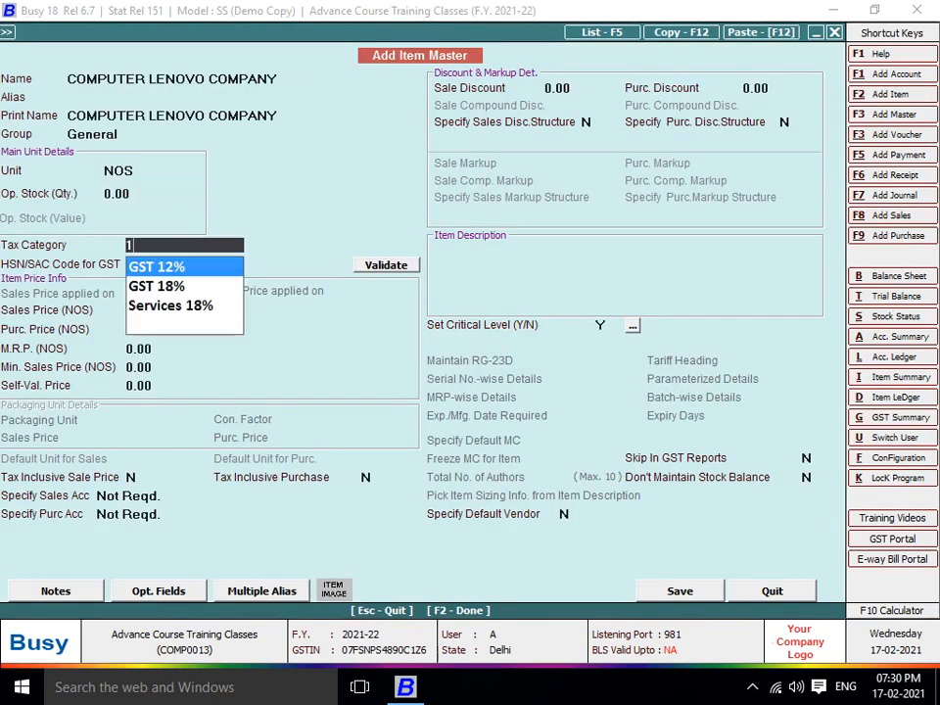
pyautogui.press('Down')
pyautogui.press('Return')
pyautogui.write('9607')
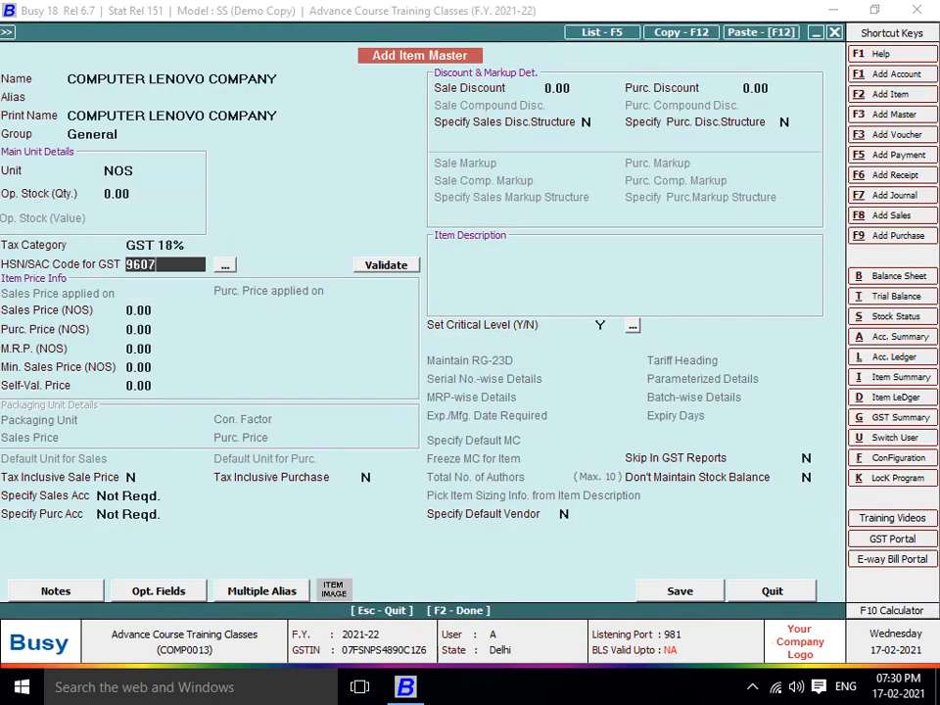
pyautogui.press('Return')
pyautogui.press('Return')
pyautogui.press('Return')
pyautogui.press('Return')
pyautogui.press('Return')
pyautogui.press('Return')
pyautogui.press('Return')
pyautogui.press('Return')
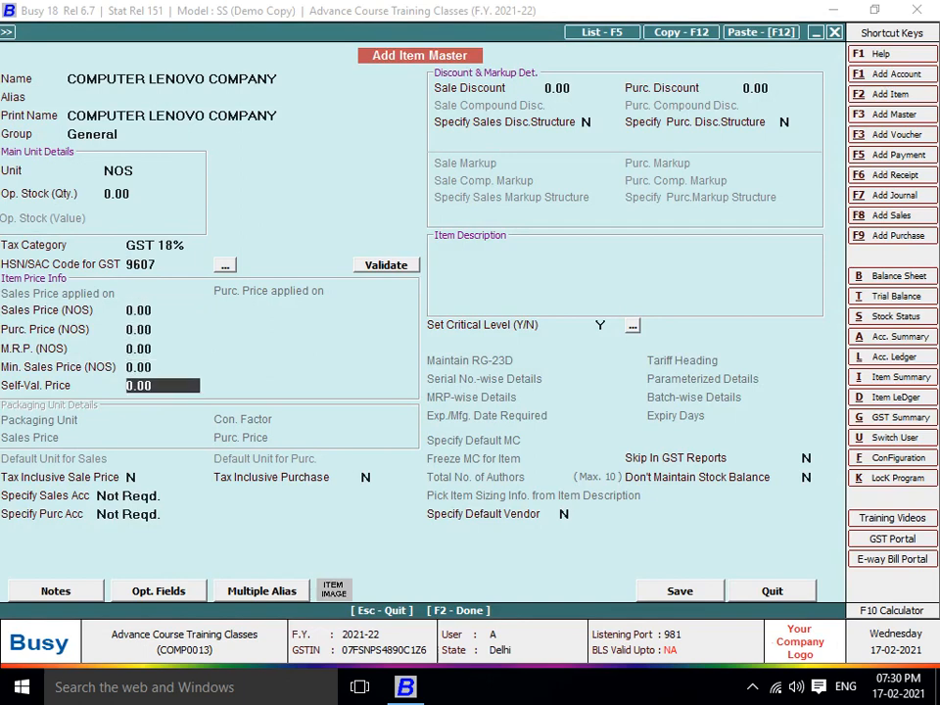
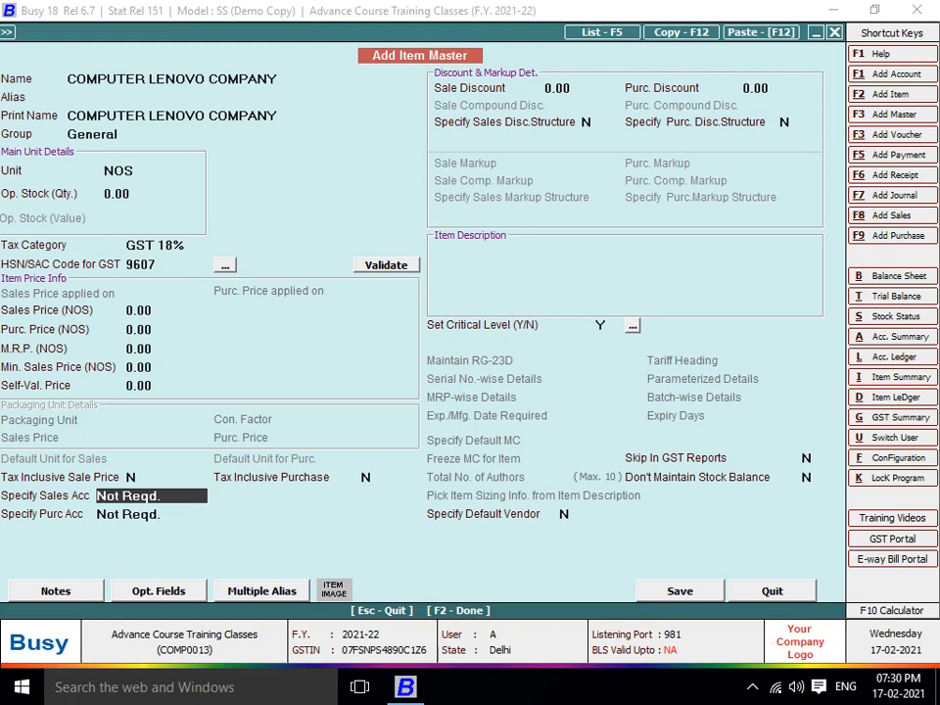
# Set COMPUTER LENOVO COMPANY's purchase account option to Specify Here and start a new account
pyautogui.press('Return')
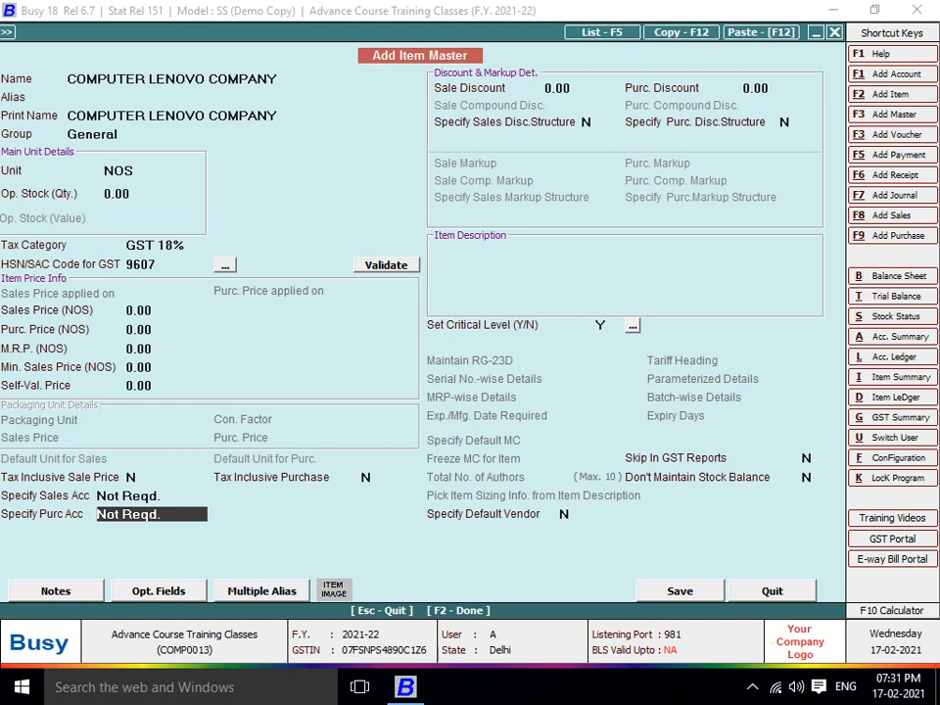
pyautogui.press('Down')
pyautogui.press('Return')
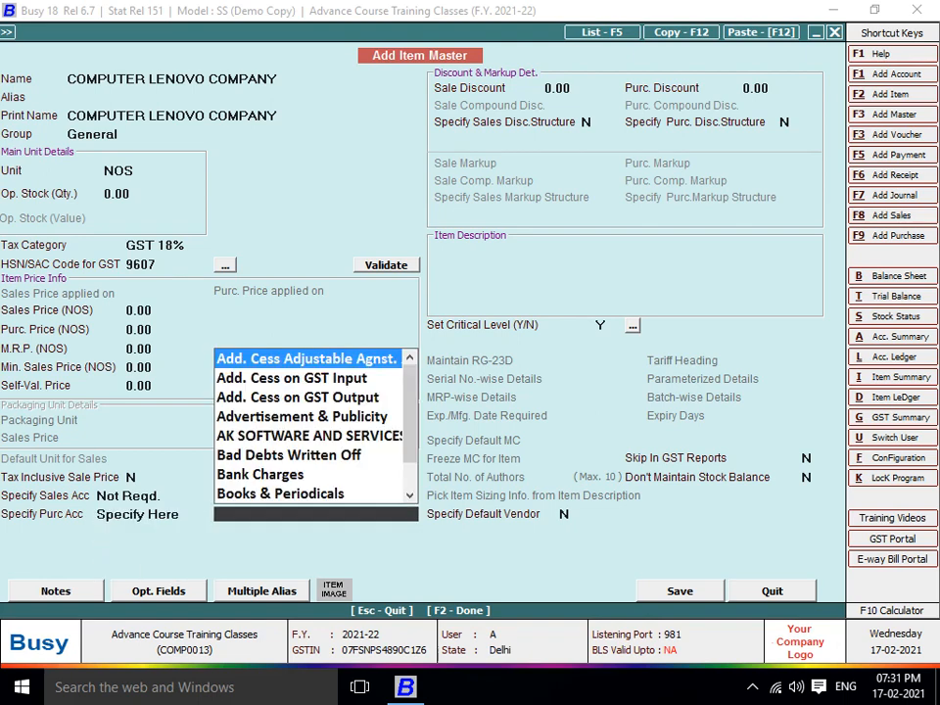
pyautogui.press('F3')
# Name the account COMPUTER LENOVO COMPANY under Fixed Assets with 10% depreciation
pyautogui.write('CP')
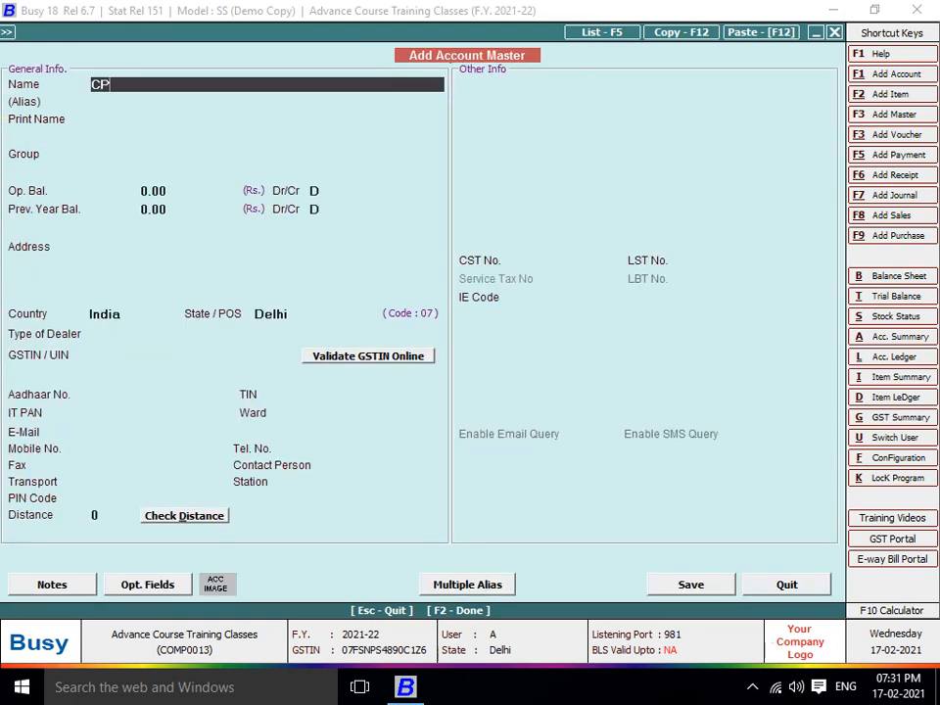
pyautogui.press('BackSpace')
pyautogui.press('BackSpace')
pyautogui.write('COMPUTER')
pyautogui.write('LEN')
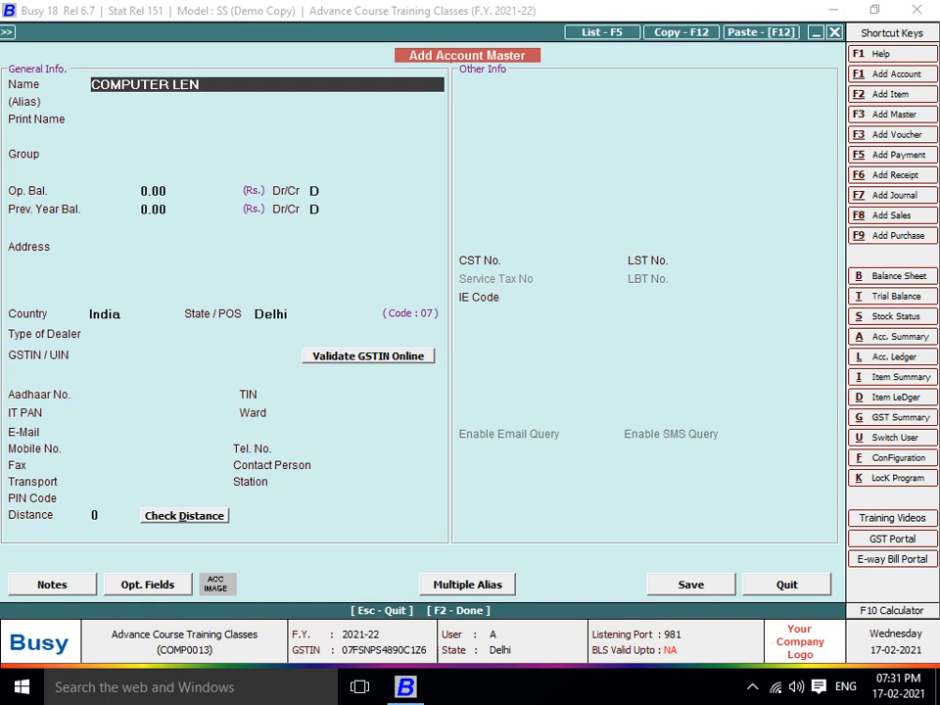
pyautogui.write('OVO COMPANY')
pyautogui.press('Return')
pyautogui.press('Return')
pyautogui.press('Return')
pyautogui.write('F')
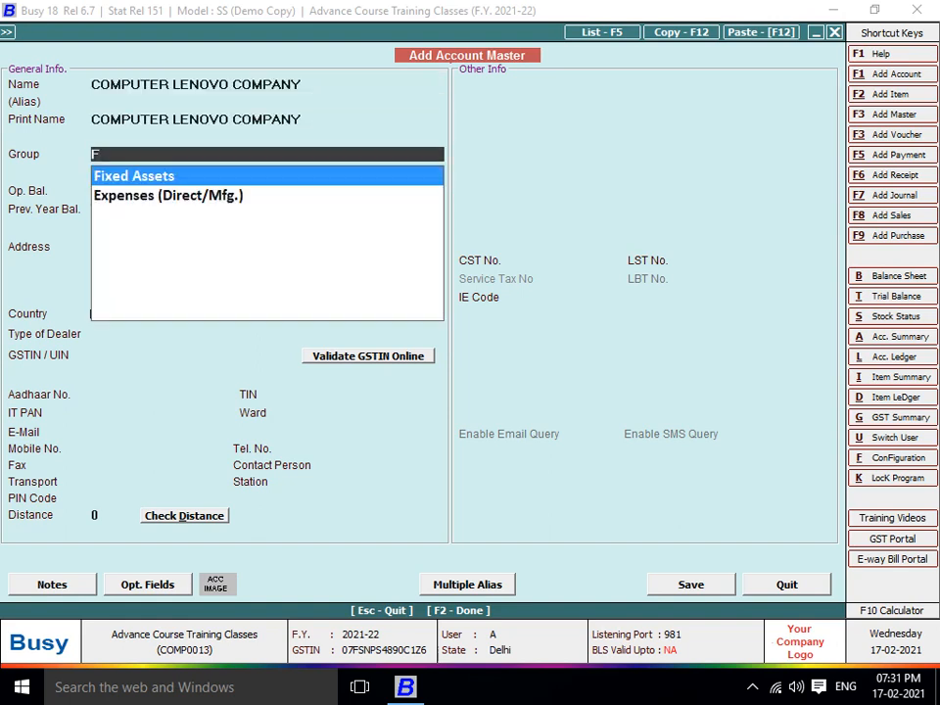
pyautogui.press('Return')
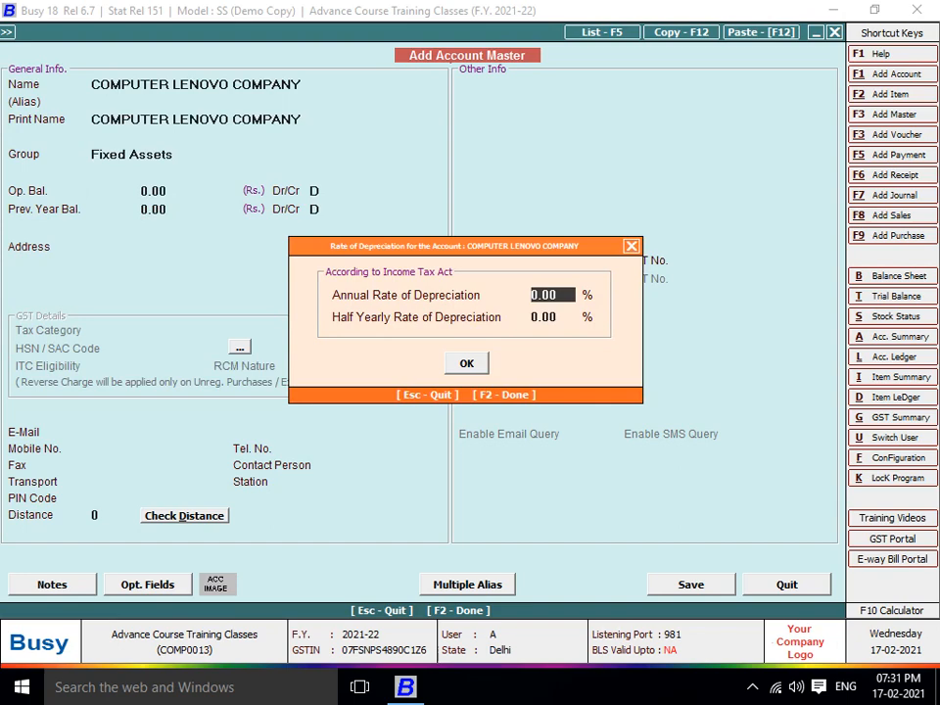
pyautogui.write('10')
pyautogui.press('Return')
pyautogui.press('Return')
pyautogui.press('Return')
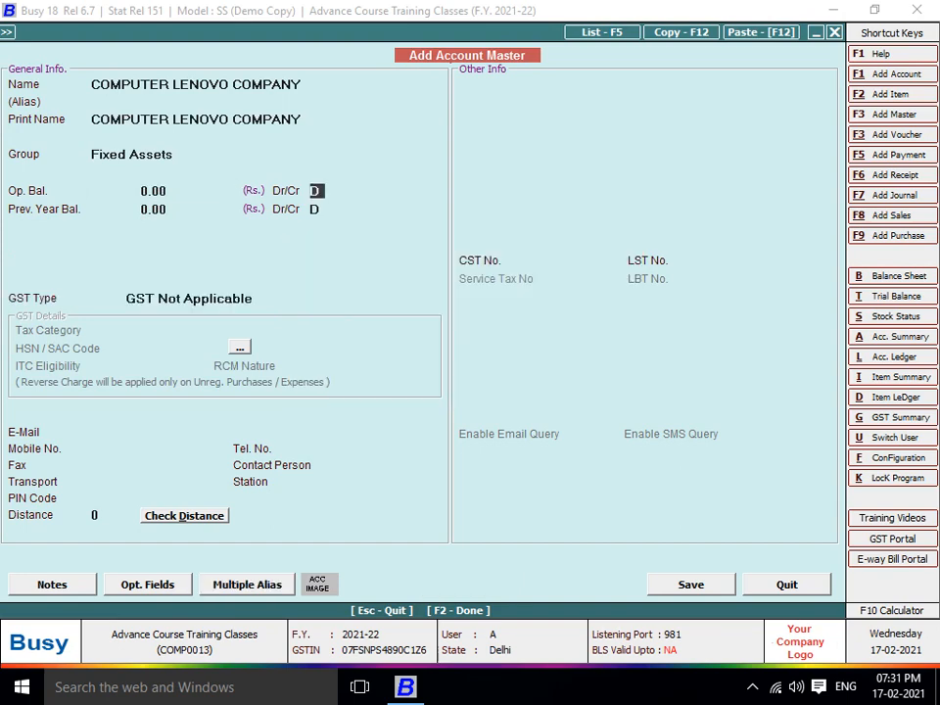
# Mark the account GST Applicable with tax category GST 18%
pyautogui.press('Return')
pyautogui.press('Up')
pyautogui.press('Return')
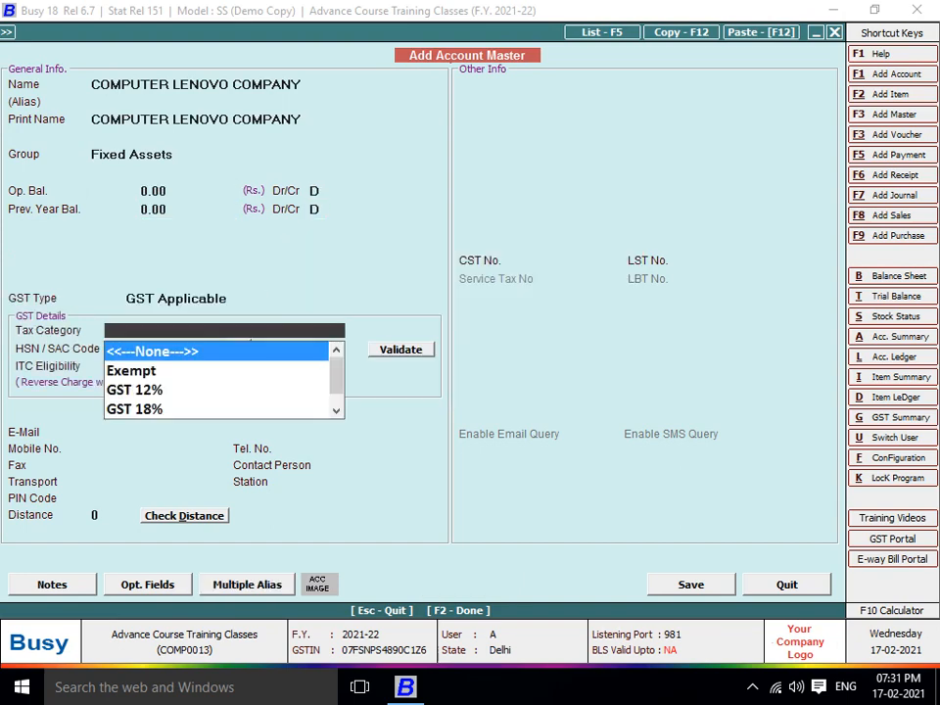
pyautogui.write('18')
pyautogui.press('Return')
pyautogui.write('9607')
pyautogui.press('Return')
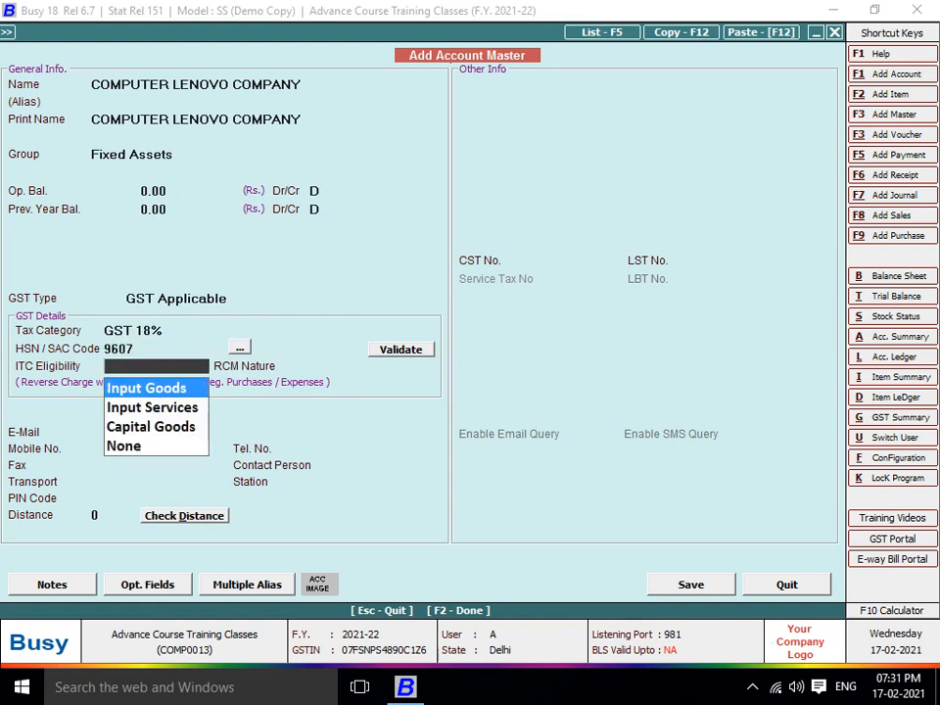
# Set HSN/SAC 8970, Capital Goods ITC eligibility and Compulsory RCM, then save the account
pyautogui.press('Down')
pyautogui.press('Down')
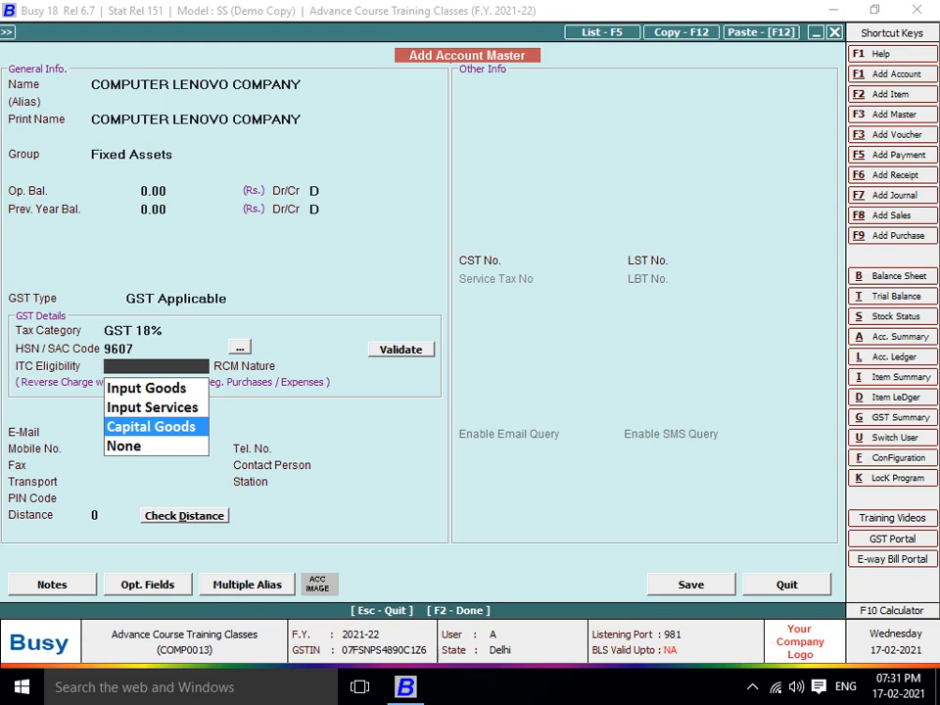
pyautogui.press('Return')
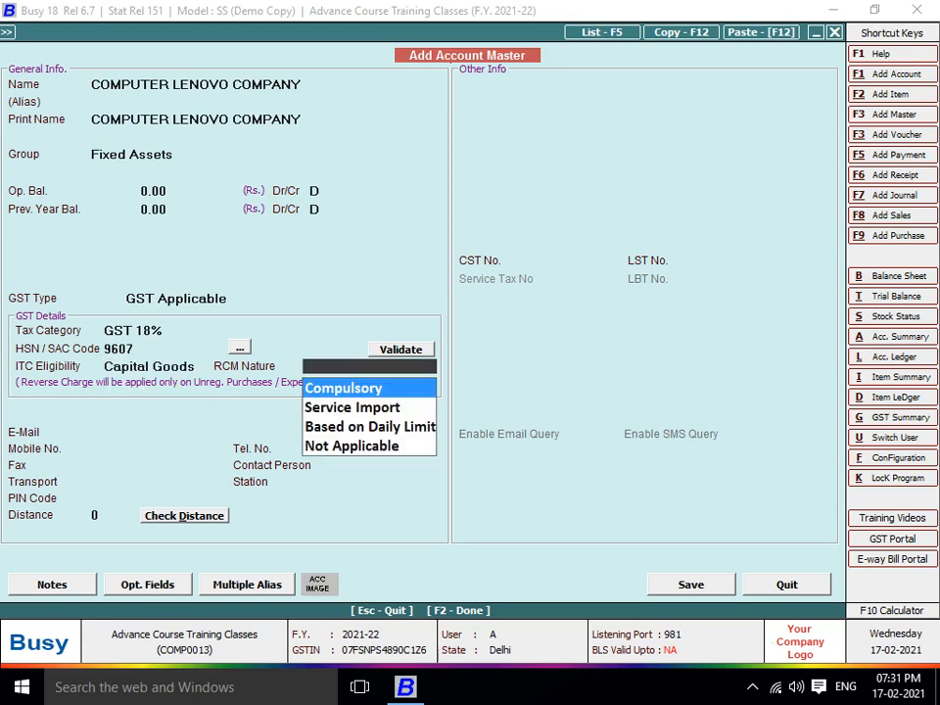
pyautogui.press('Escape')
pyautogui.press('Escape')
pyautogui.press('BackSpace')
pyautogui.write('89')
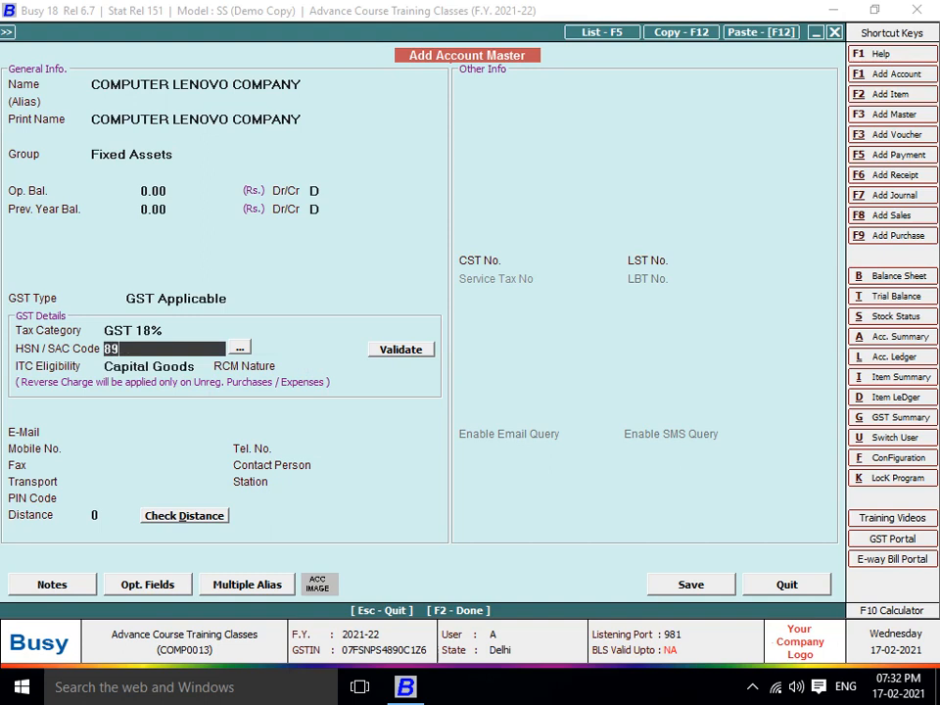
pyautogui.write('70')
pyautogui.press('Return')
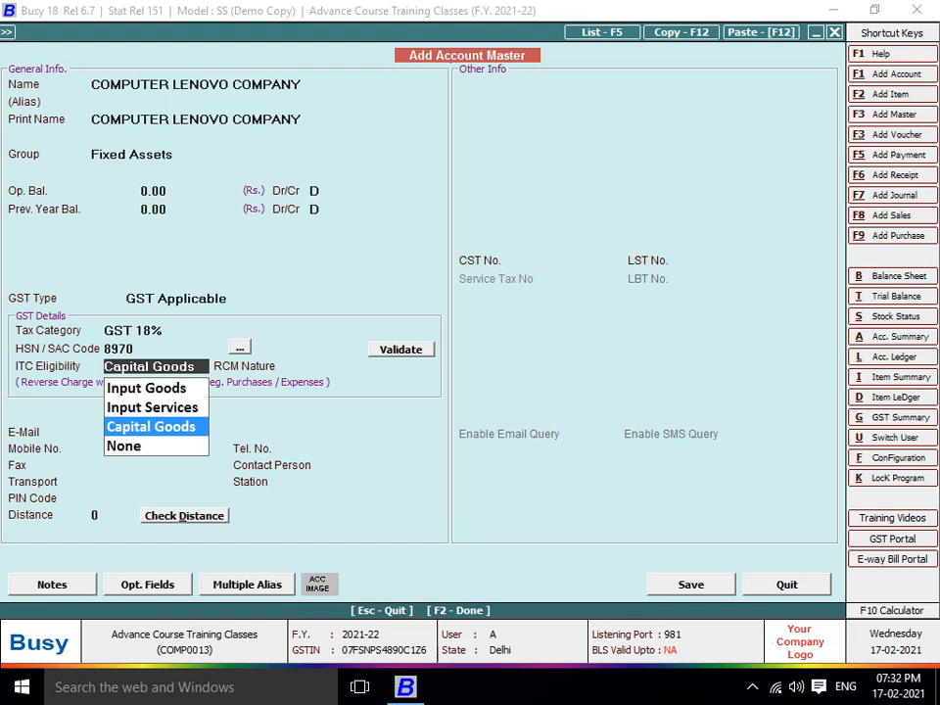
pyautogui.press('Return')
pyautogui.press('Return')
pyautogui.press('Return')
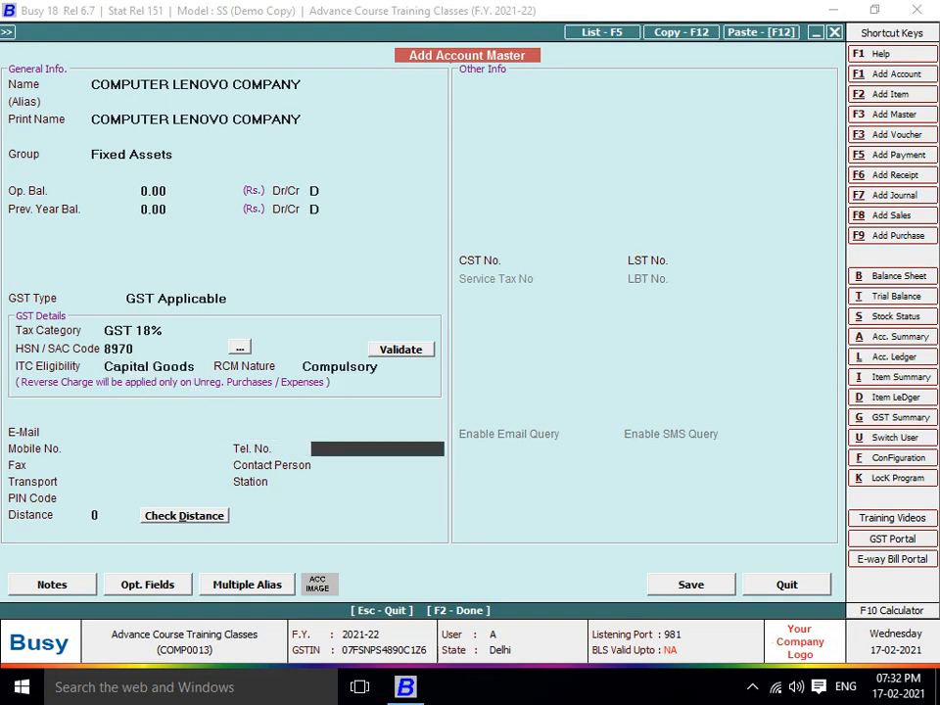
pyautogui.press('F2')
pyautogui.press('Return')
# Save the item and record quantity 1 at 26,950, then save the purchase voucher
pyautogui.press('F2')
pyautogui.press('Return')
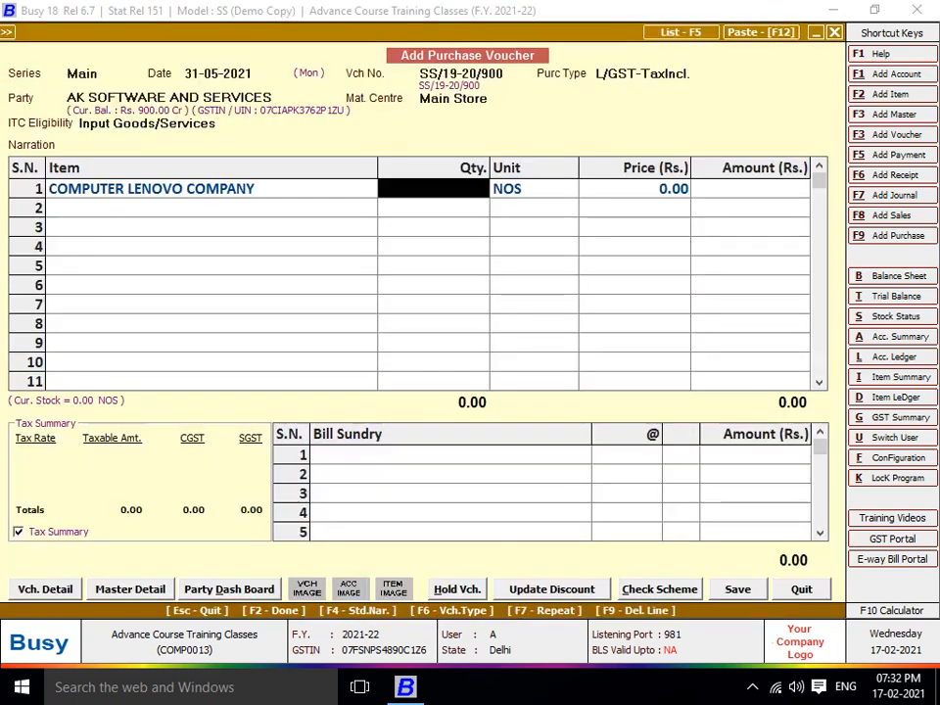
pyautogui.write('1')
pyautogui.press('Return')
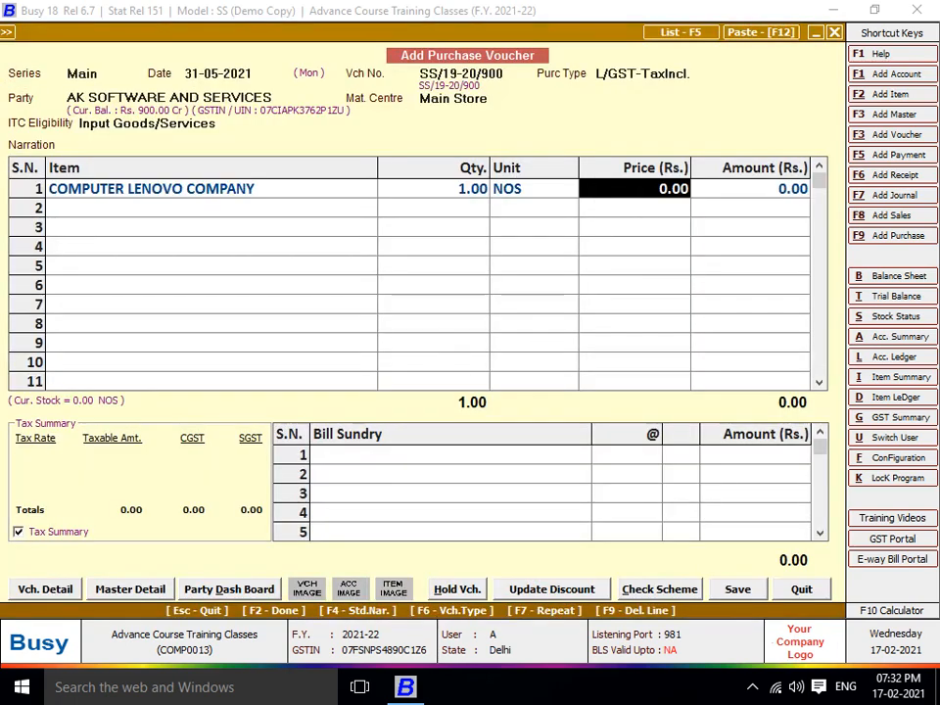
pyautogui.press('Return')
pyautogui.write('26950')
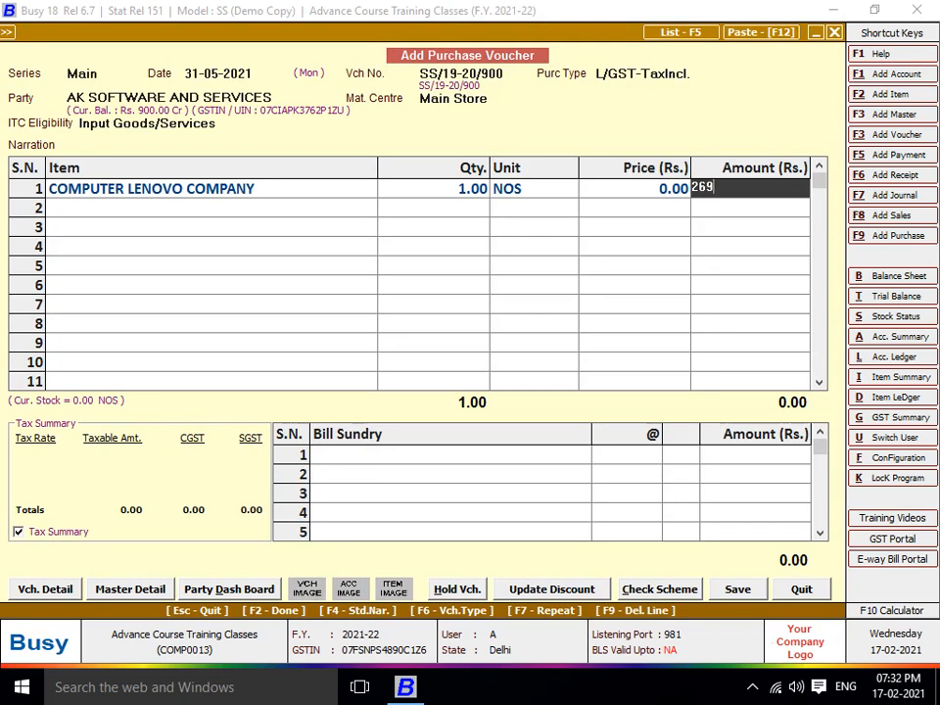
pyautogui.press('Return')
pyautogui.press('Return')
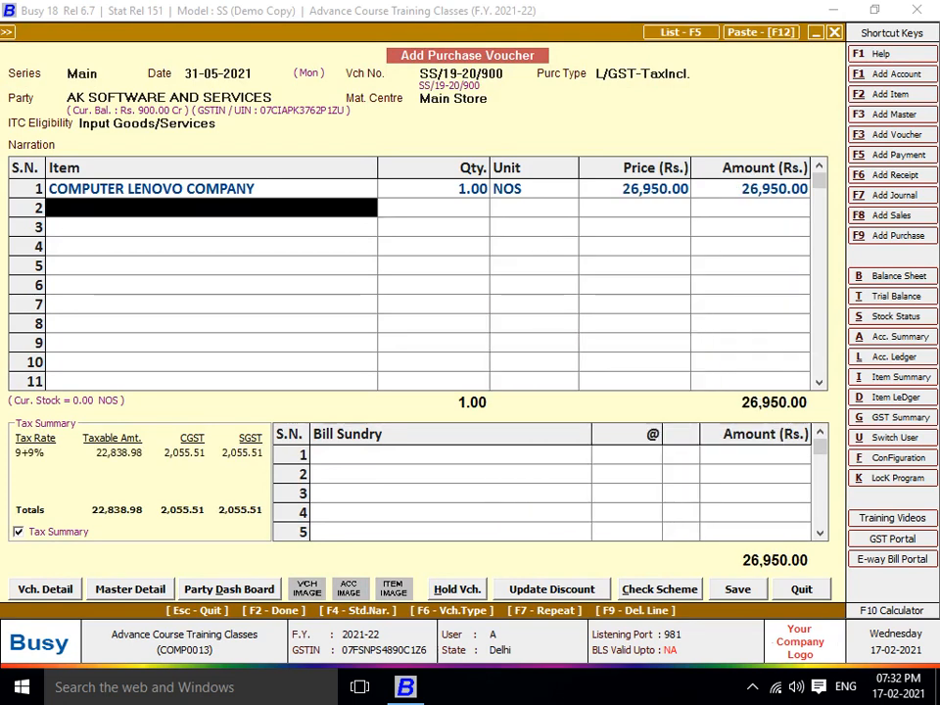
pyautogui.press('Return')
pyautogui.press('Return')
pyautogui.press('Return')
pyautogui.press('Return')
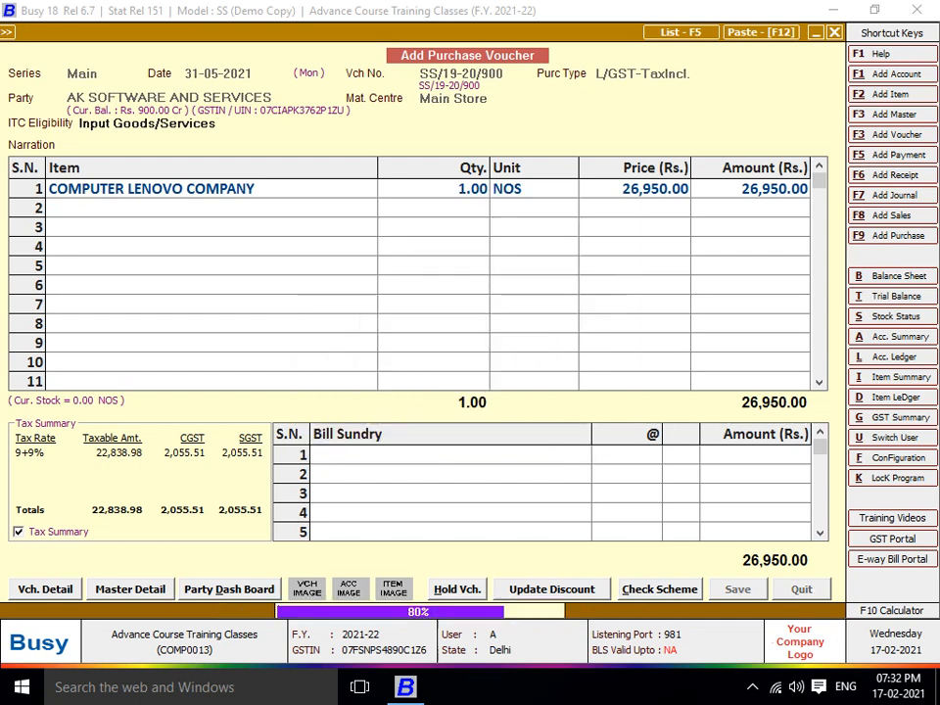
# Start purchase voucher S/19-20/999 dated 31-05-2021 for AK SOFTWARE AND SERVICES
pyautogui.press('Return')
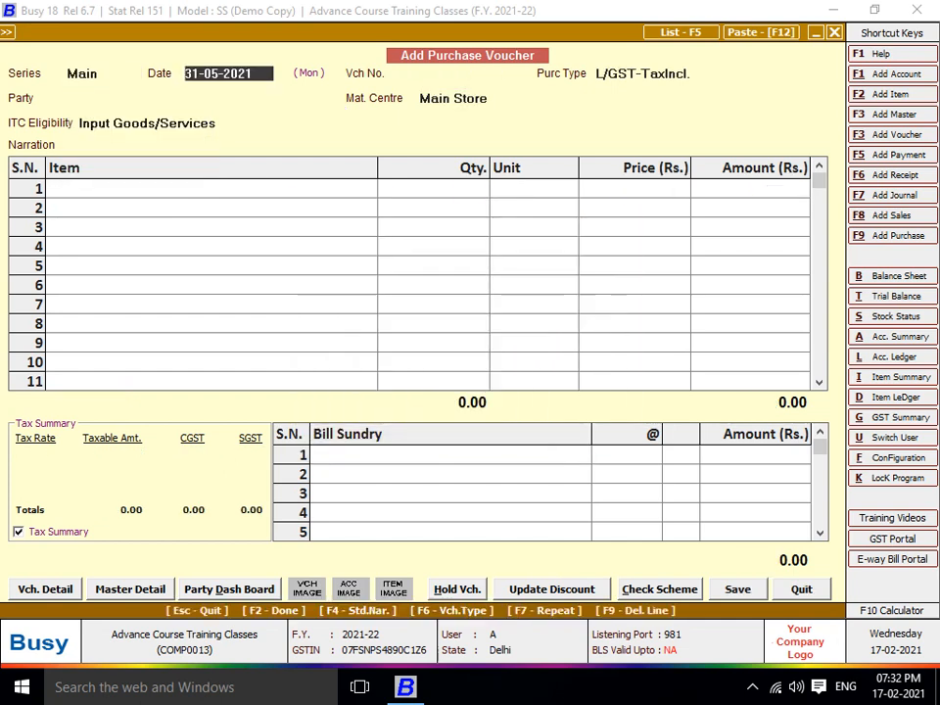
pyautogui.write('31-')
pyautogui.press('Return')
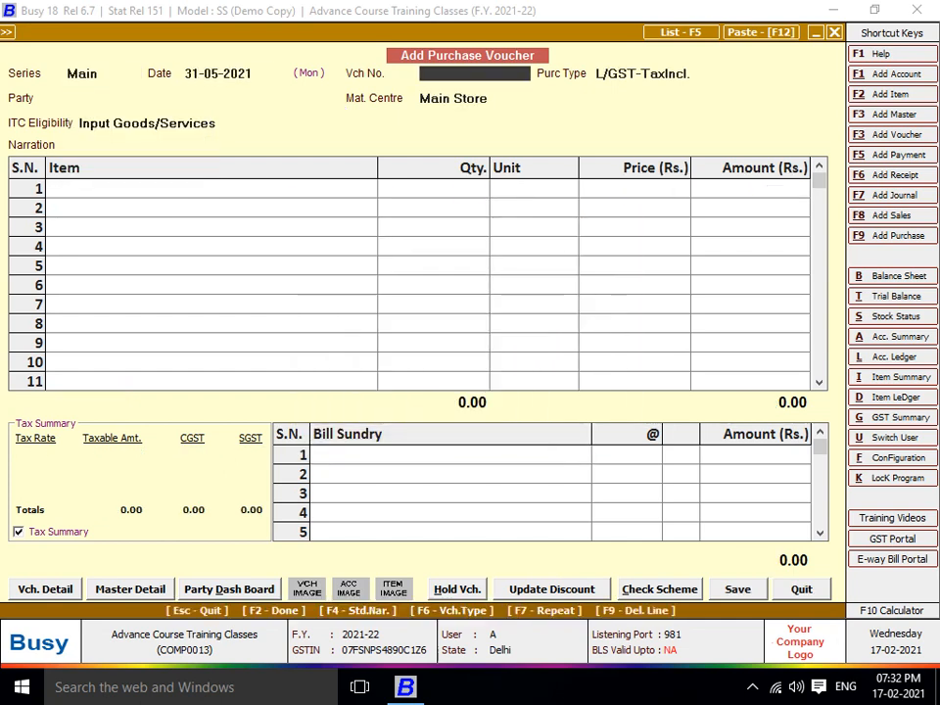
pyautogui.write('S/19-20/')
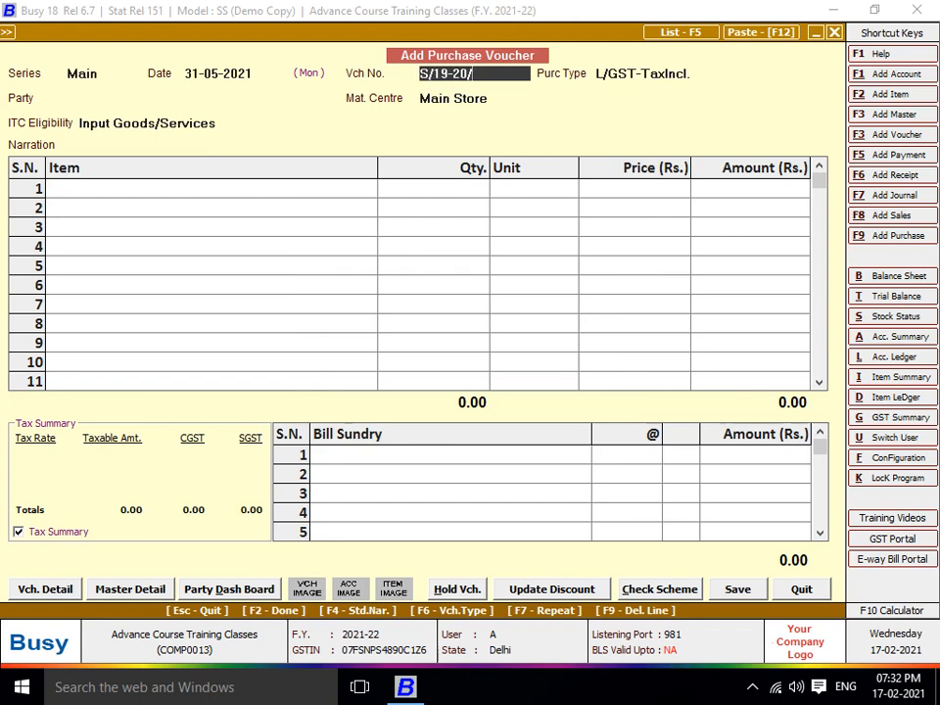
pyautogui.write('999')
pyautogui.press('Return')
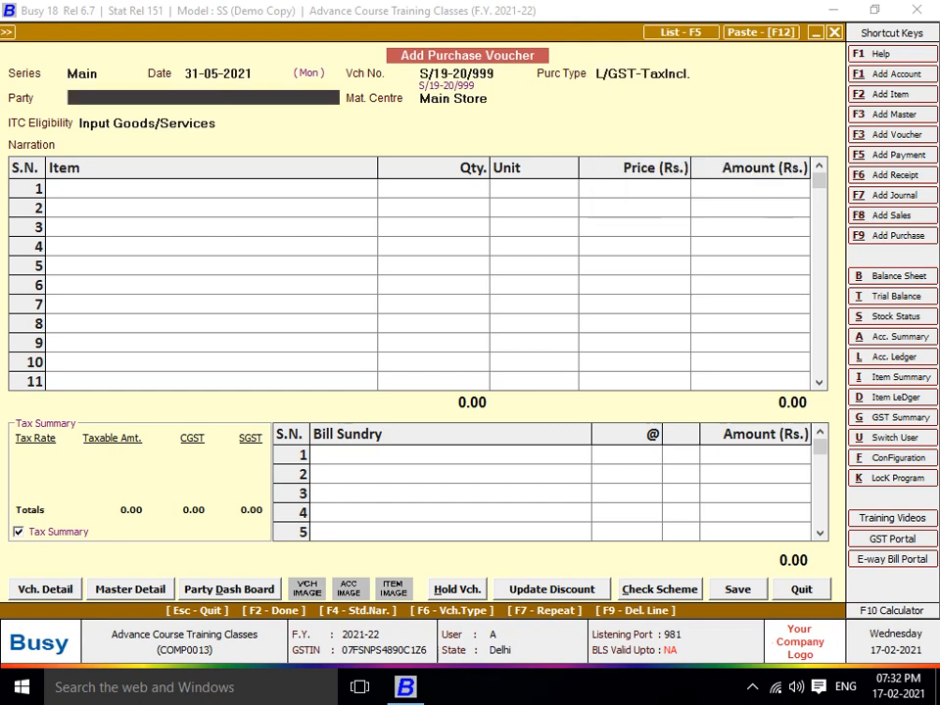
pyautogui.write('A')
pyautogui.press('Return')
pyautogui.press('Return')
pyautogui.press('Return')
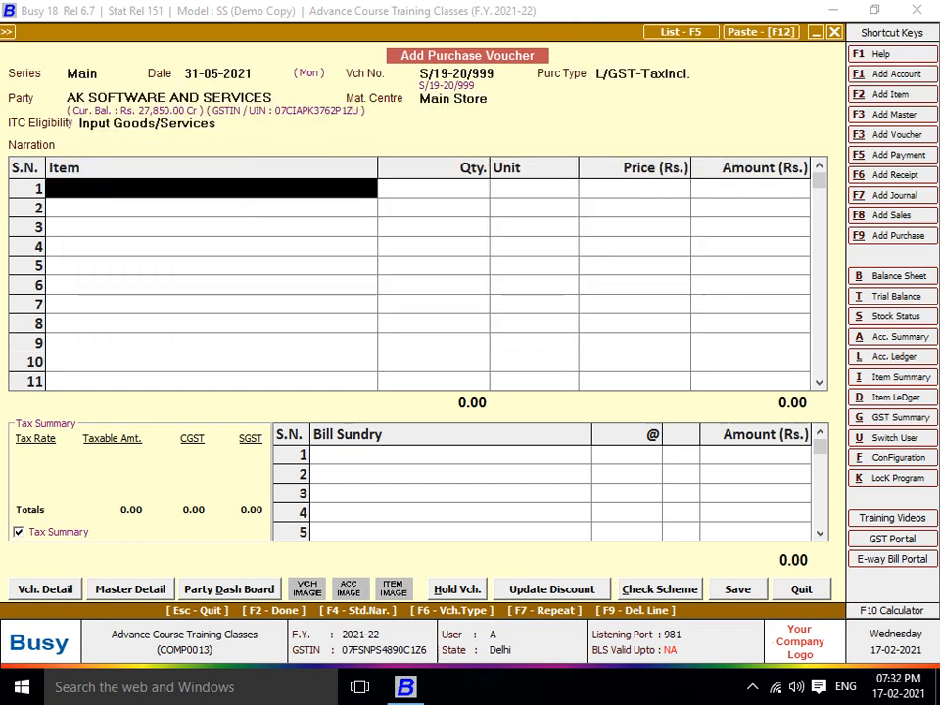
pyautogui.hotkey('alt', 'F2')
# Define item ACCOUNTING CHARGE in group General with unit N.A. and GST 18%
pyautogui.write('ACCIY')
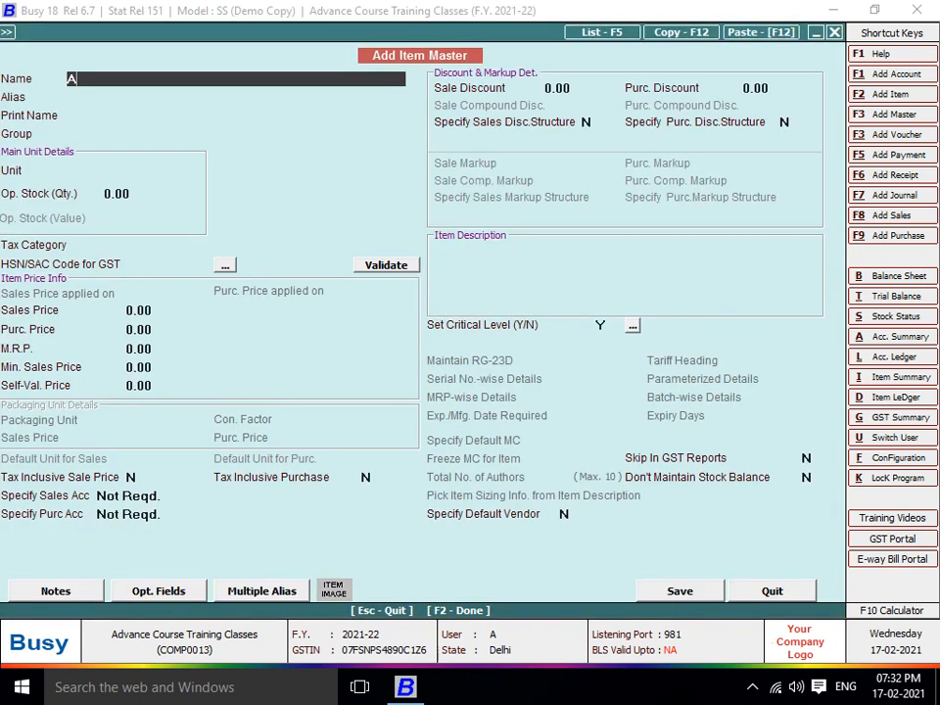
pyautogui.press('BackSpace')
pyautogui.press('BackSpace')
pyautogui.write('OUNTING CHARGE')
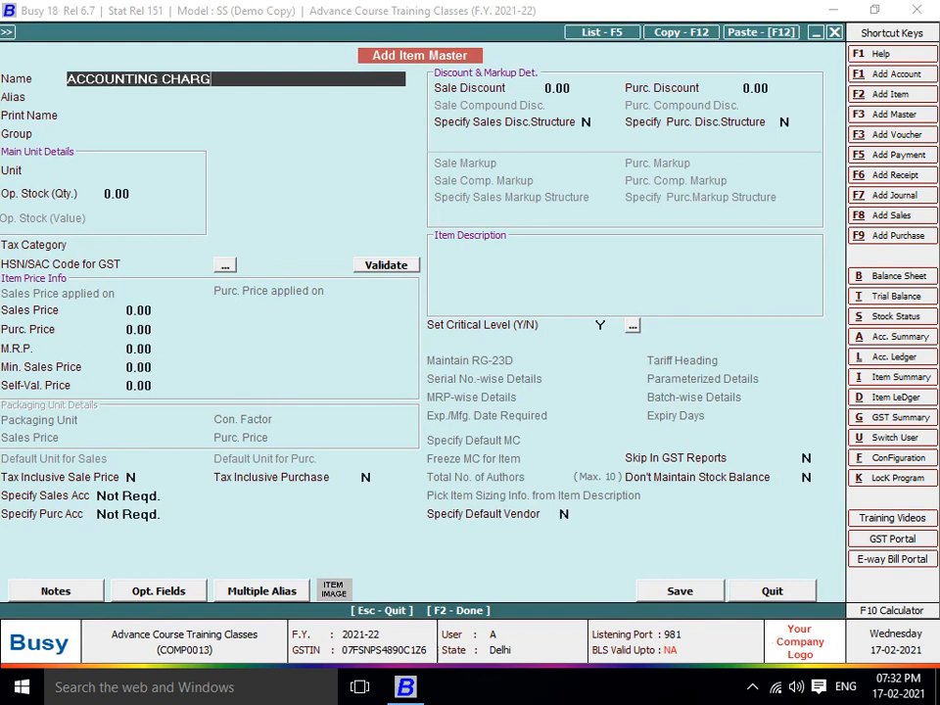
pyautogui.press('Return')
pyautogui.press('Return')
pyautogui.press('Return')
pyautogui.press('Return')
pyautogui.write('P')
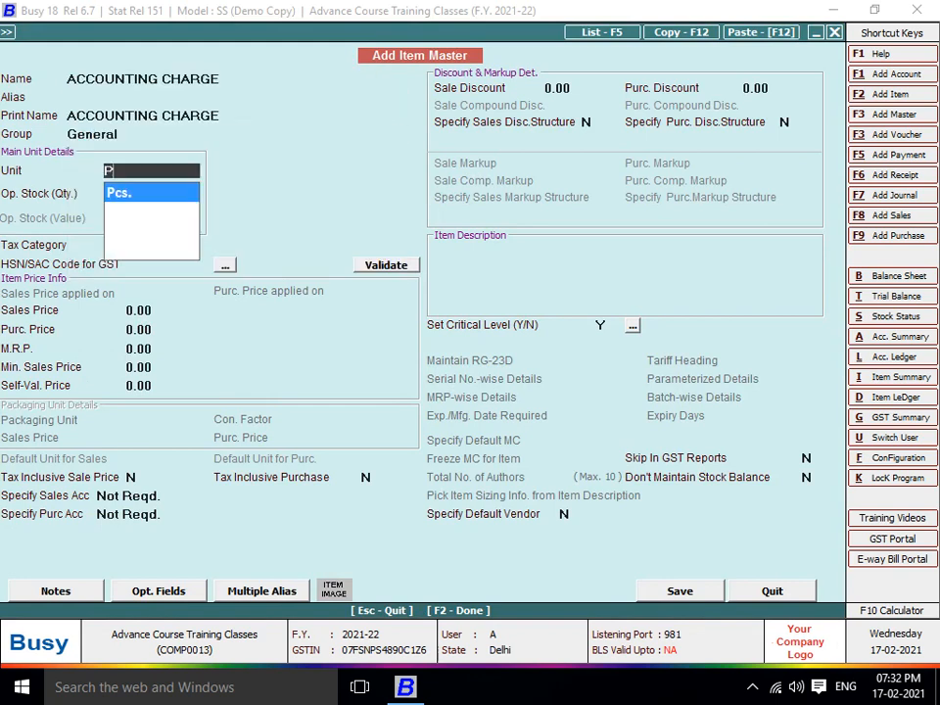
pyautogui.press('Return')
pyautogui.press('Return')
pyautogui.press('Up')
pyautogui.press('Up')
pyautogui.write('N')
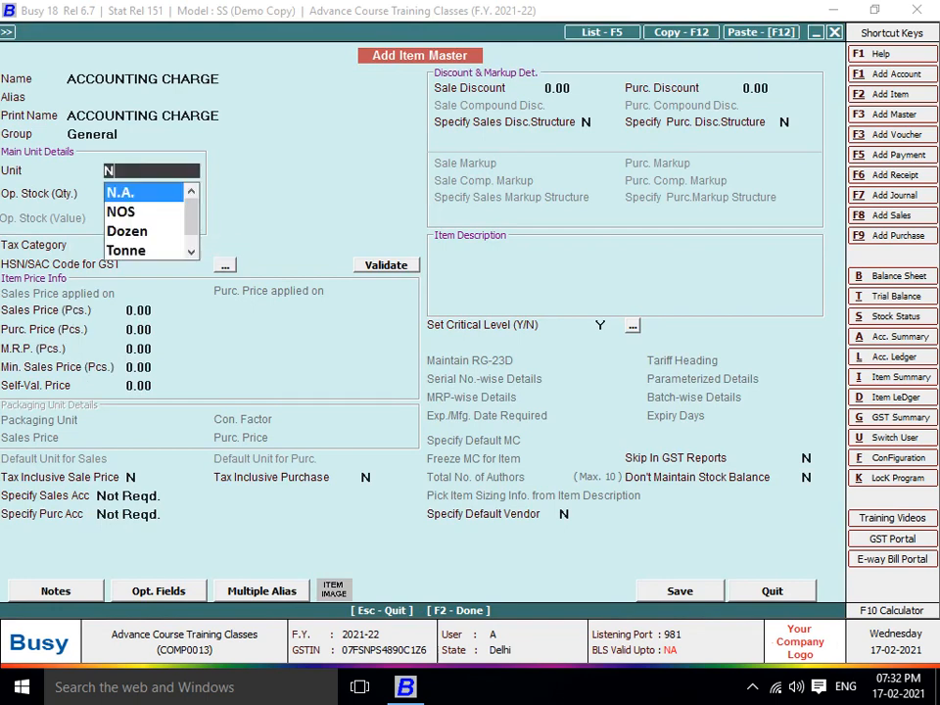
pyautogui.press('Return')
pyautogui.press('Return')
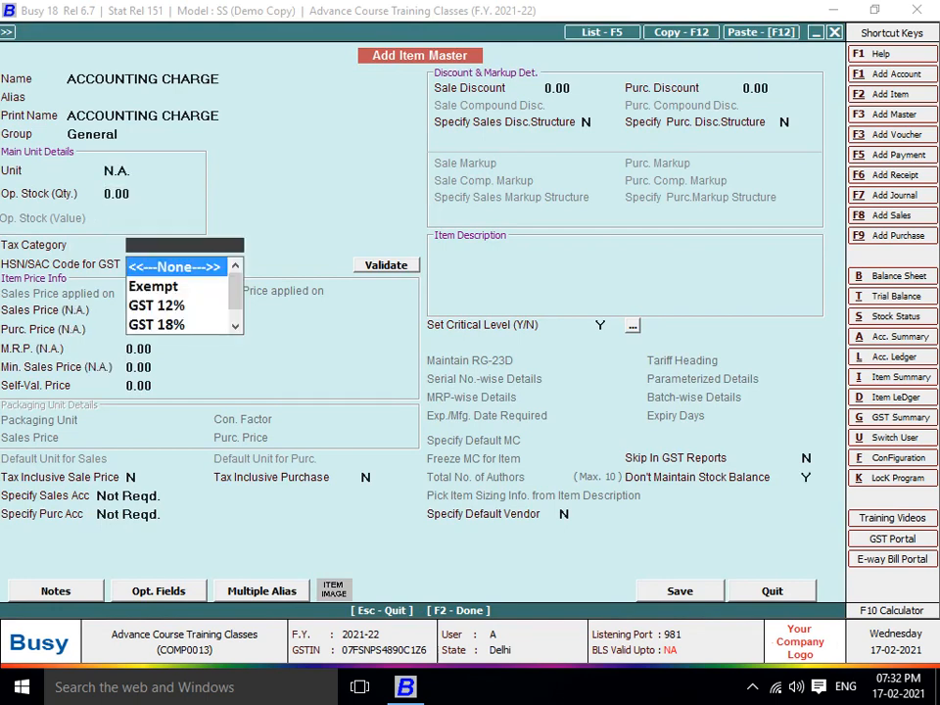
pyautogui.write('18')
pyautogui.press('Return')
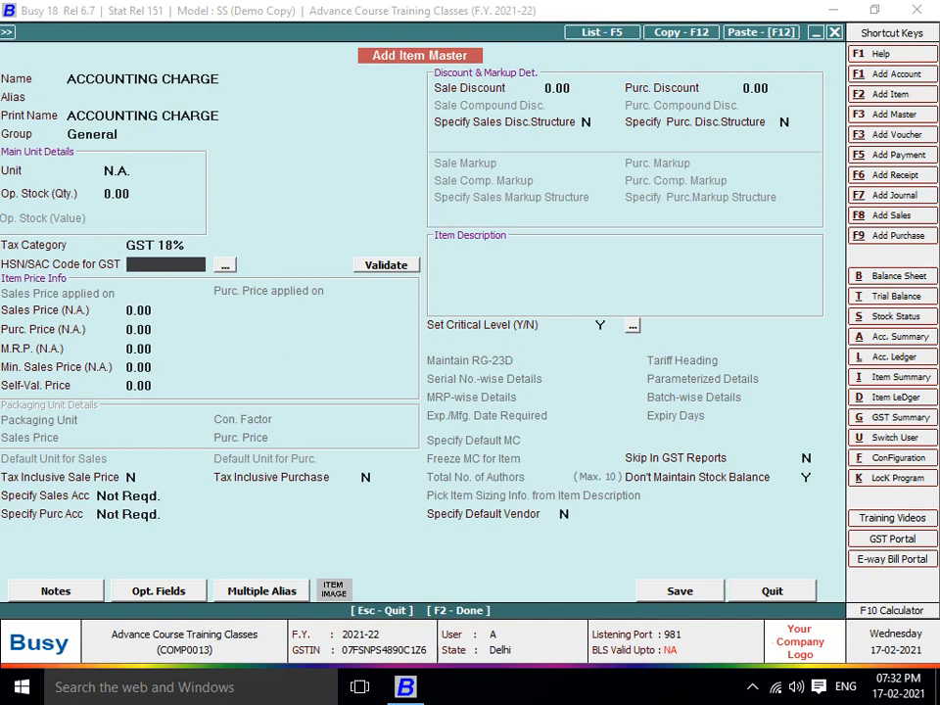
pyautogui.write('96')
pyautogui.press('BackSpace')
pyautogui.press('BackSpace')
pyautogui.press('BackSpace')
pyautogui.press('Return')
pyautogui.press('Return')
pyautogui.press('Return')
pyautogui.press('Return')
pyautogui.press('Return')
pyautogui.press('Return')
pyautogui.press('Return')
pyautogui.press('Return')
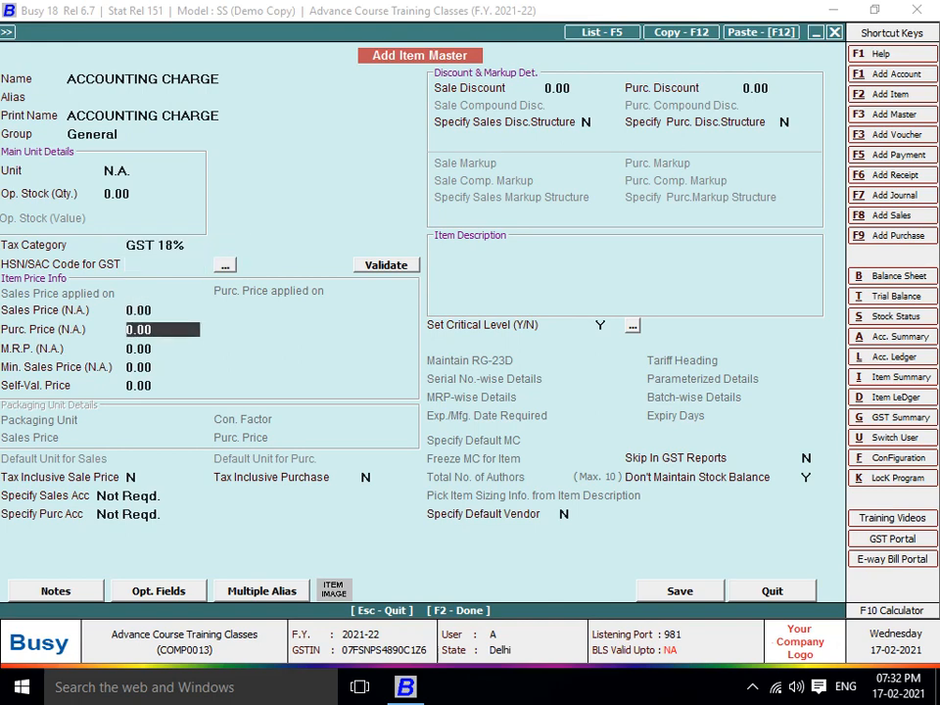
# Set the item's purchase account to Specify Here and start a new account
pyautogui.press('Return')
pyautogui.press('Return')
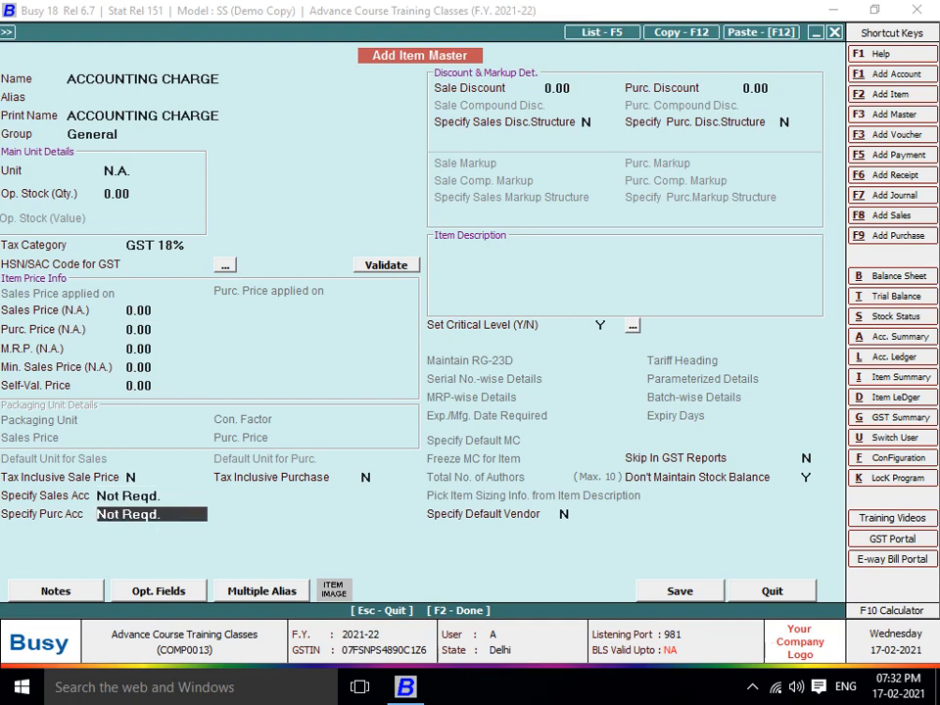
pyautogui.press('Down')
pyautogui.press('Down')
pyautogui.press('Return')
pyautogui.press('F3')
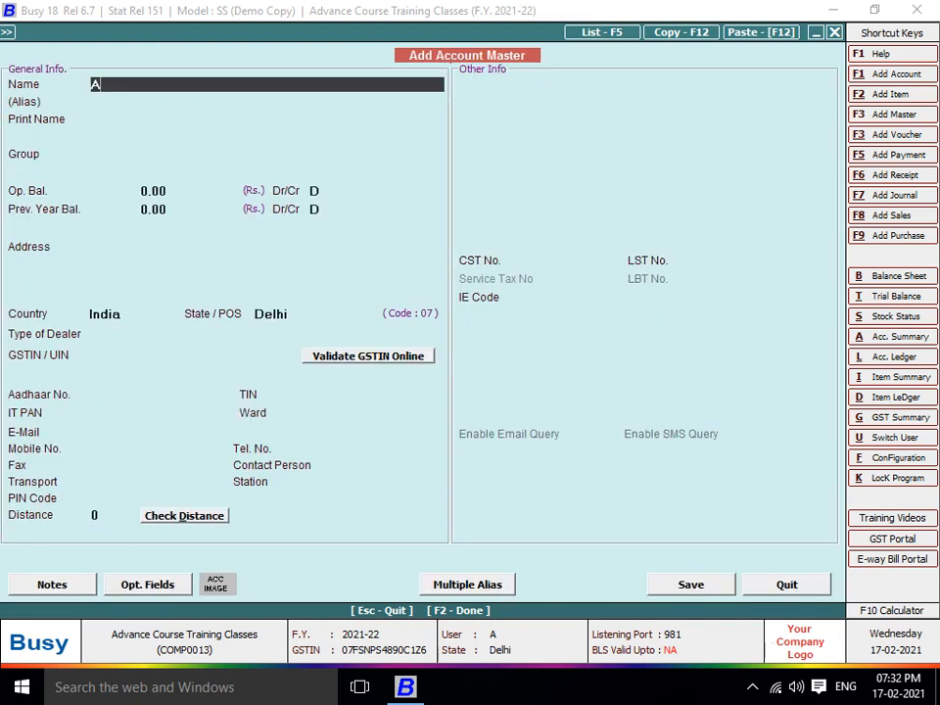
# Name the account ACCOUNTING CHARGE under Expenses (Indirect/Admn.) with tax category GST 18%
pyautogui.write('ACCOUNTING CHARGE')
pyautogui.press('Return')
pyautogui.press('Return')
pyautogui.press('Return')
pyautogui.write('EX')
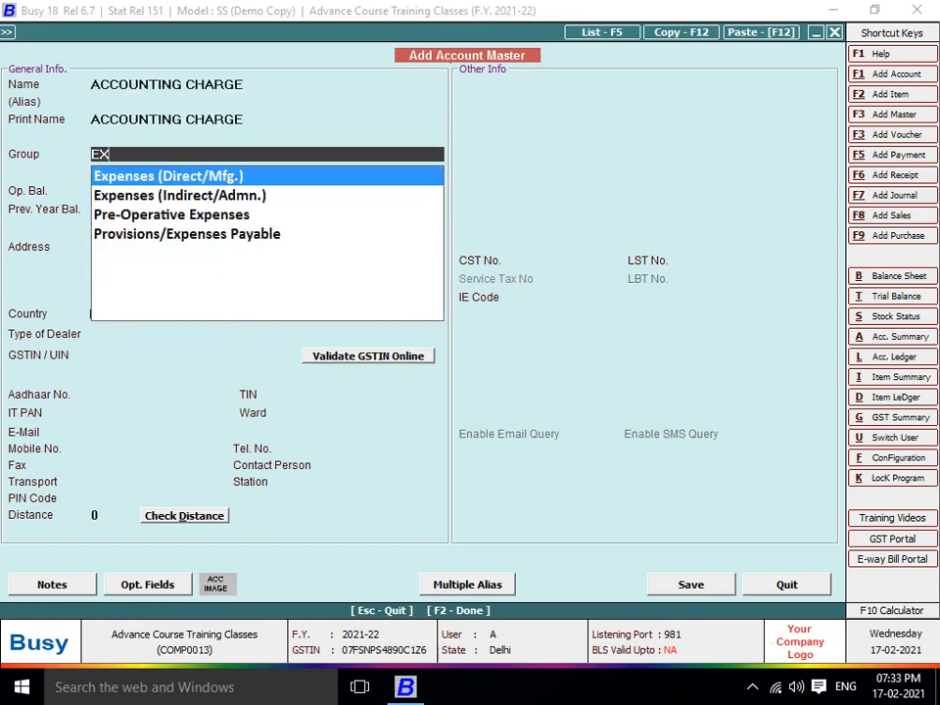
pyautogui.press('Down')
pyautogui.press('Return')
pyautogui.press('Return')
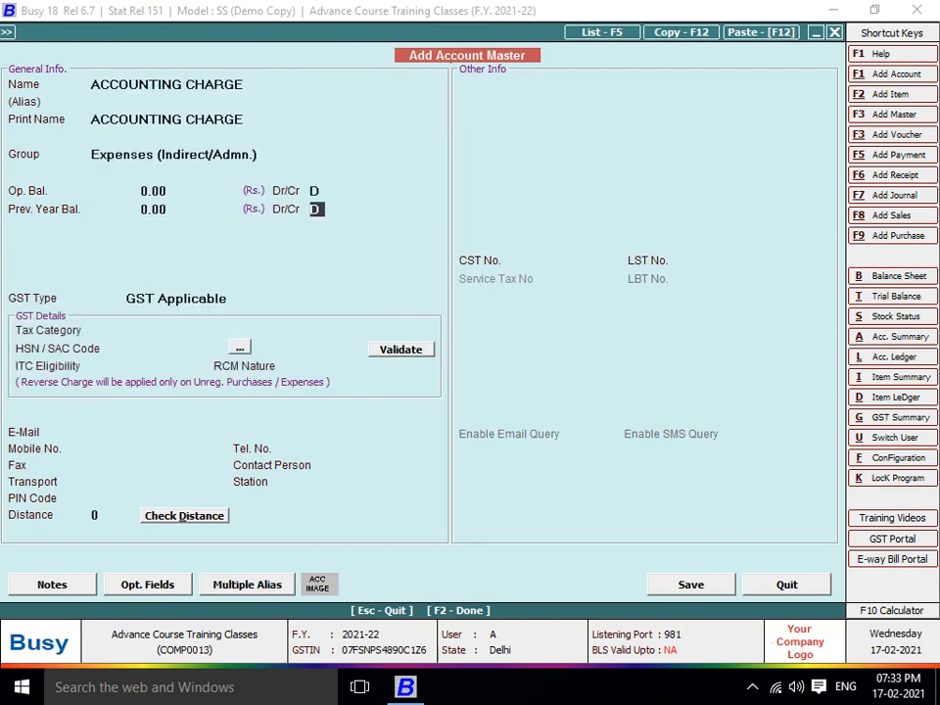
pyautogui.press('Return')
pyautogui.write('18')
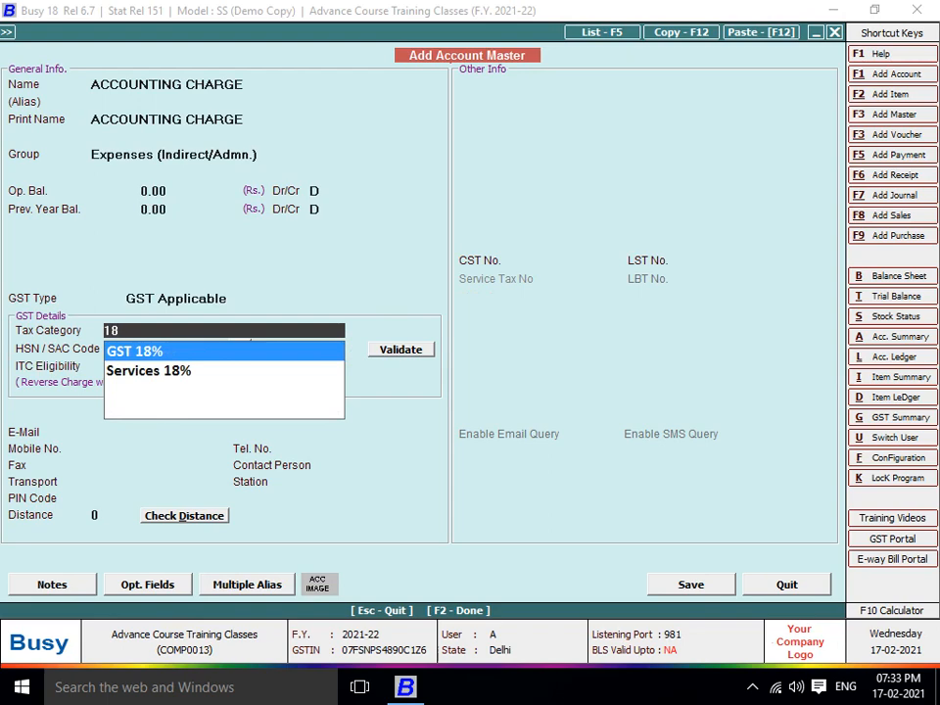
pyautogui.press('Return')
# Set ITC eligibility to Input Services and save the ACCOUNTING CHARGE account
pyautogui.press('Return')
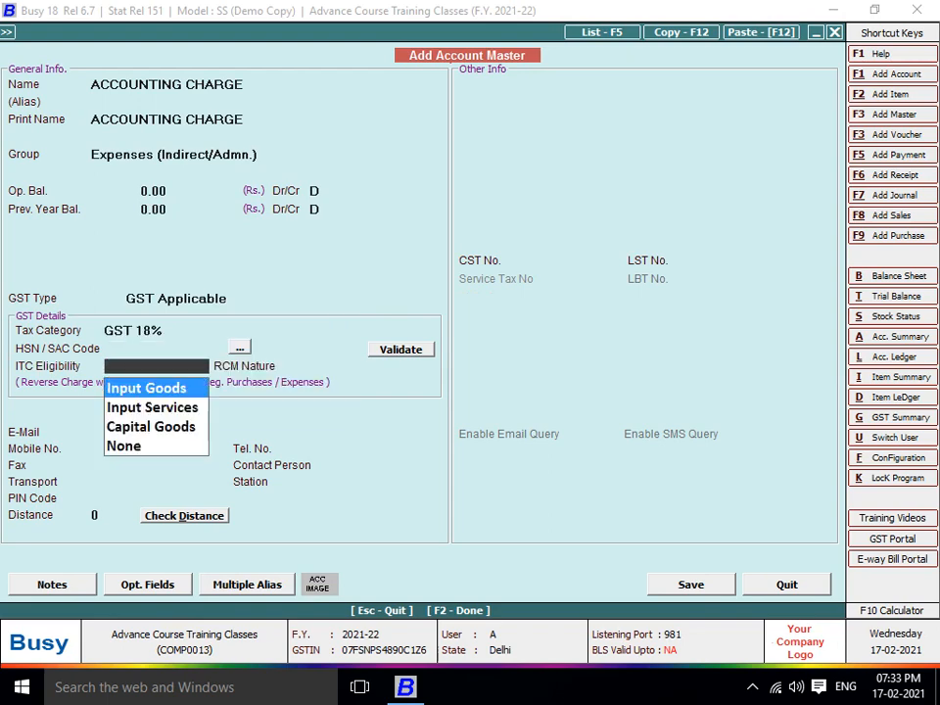
pyautogui.press('Return')
pyautogui.press('Return')
pyautogui.press('Up')
pyautogui.press('Up')
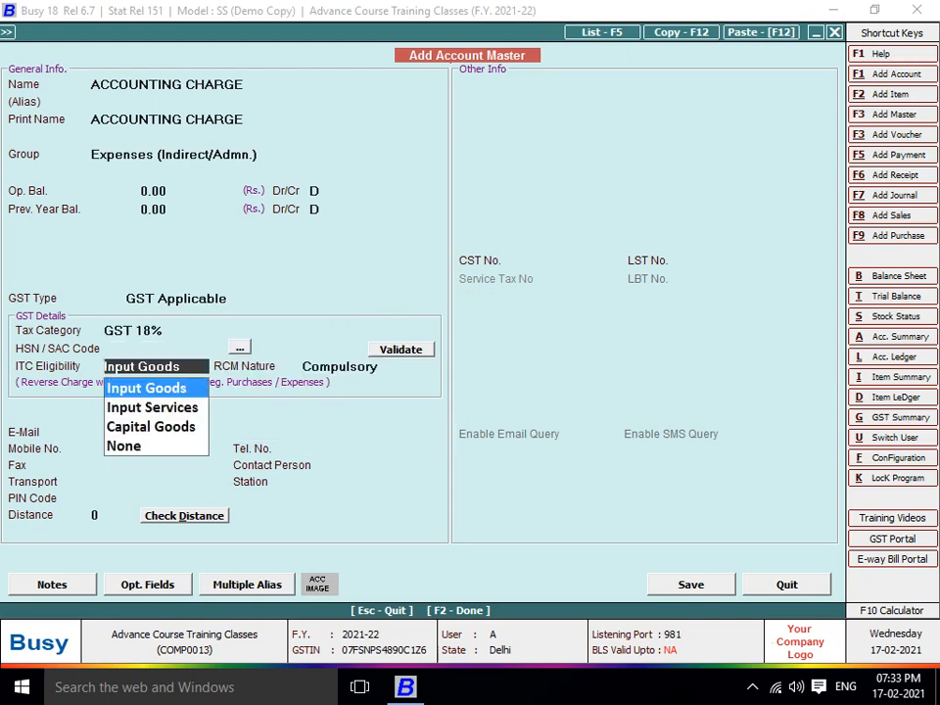
pyautogui.press('Down')
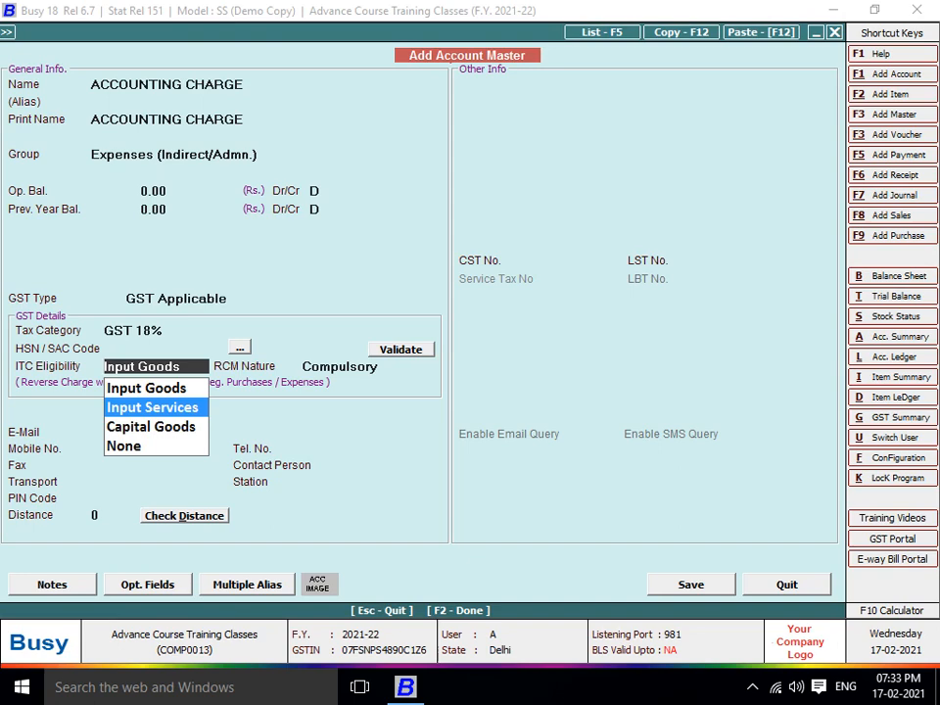
pyautogui.press('Return')
pyautogui.press('F2')
pyautogui.press('Return')
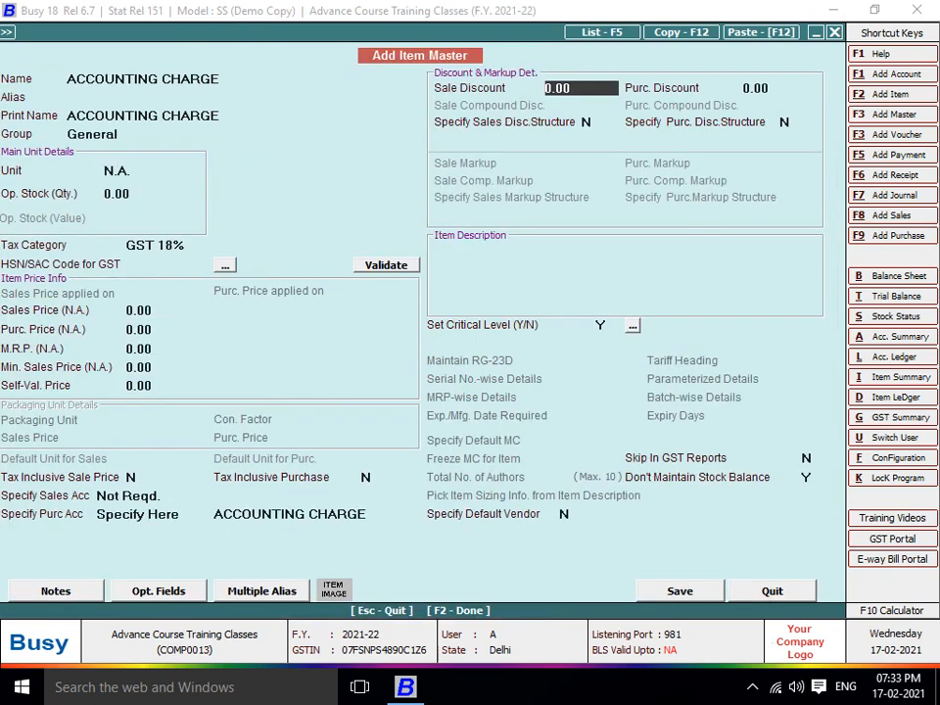
# Save the ACCOUNTING CHARGE item without an HSN/SAC code
pyautogui.press('F2')
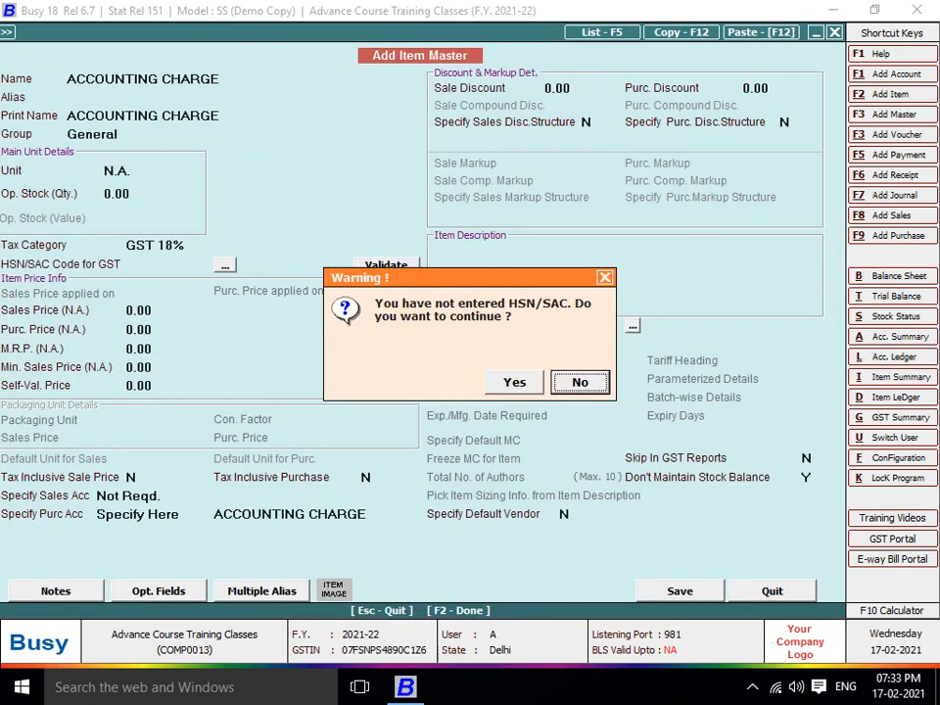
pyautogui.press('Left')
pyautogui.press('Return')
pyautogui.press('Return')
pyautogui.press('Up')
pyautogui.press('Up')
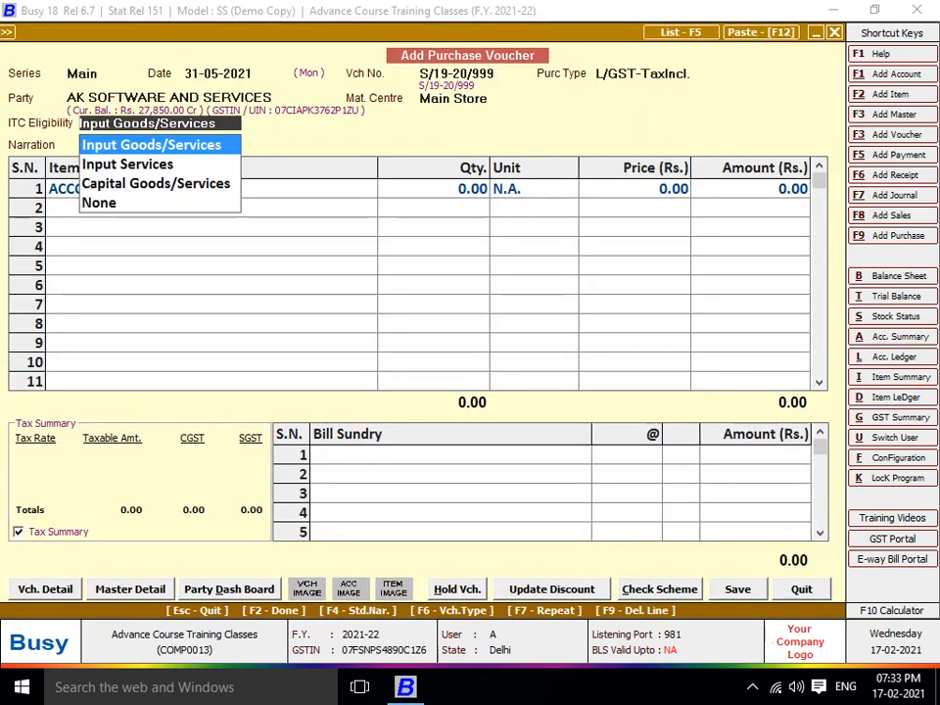
# Set the voucher's ITC eligibility to Input Services and enter 5000 for ACCOUNTING CHARGE
pyautogui.press('Down')
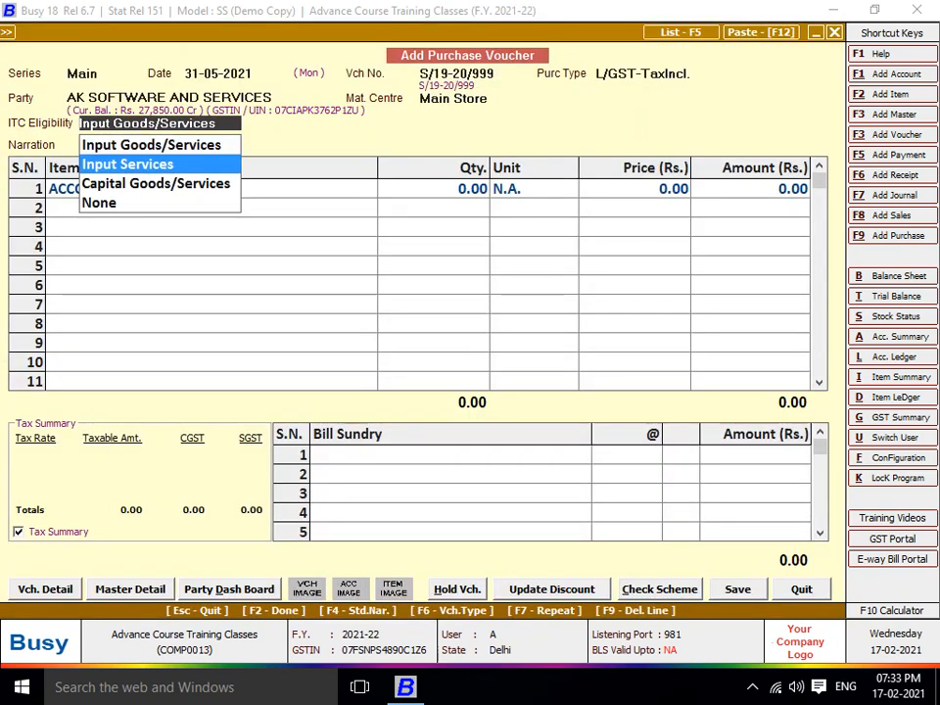
pyautogui.press('Return')
pyautogui.press('Down')
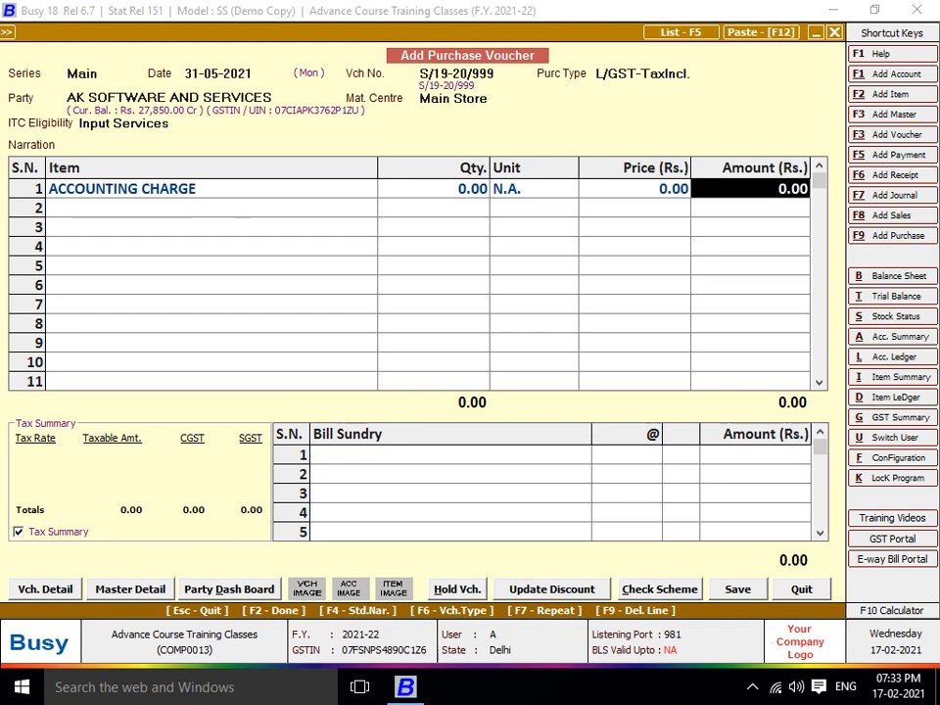
pyautogui.write('5000')
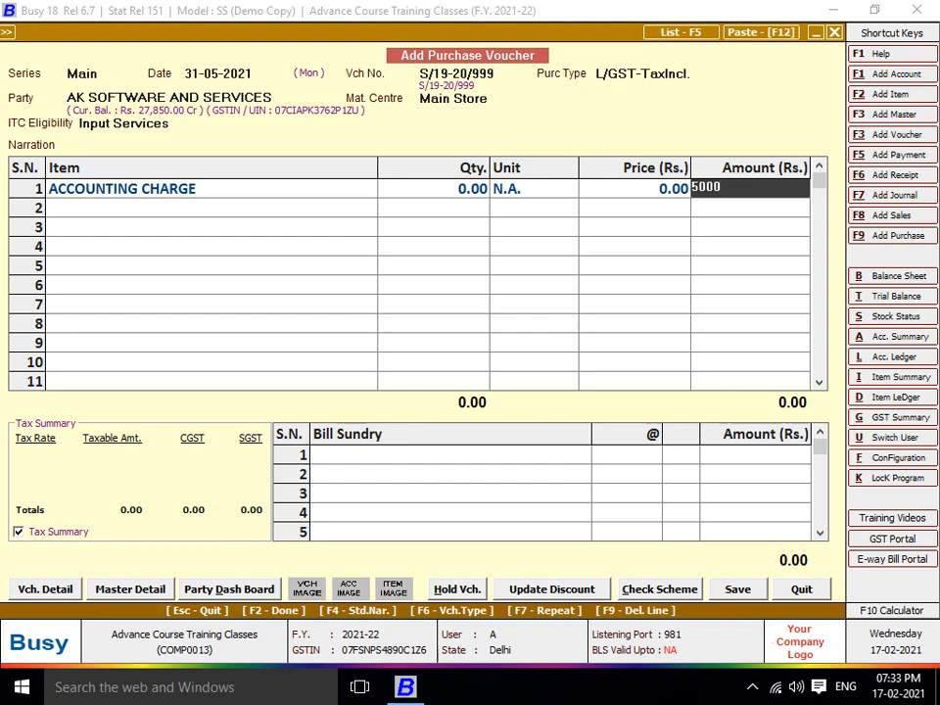
pyautogui.press('Return')
pyautogui.press('Return')
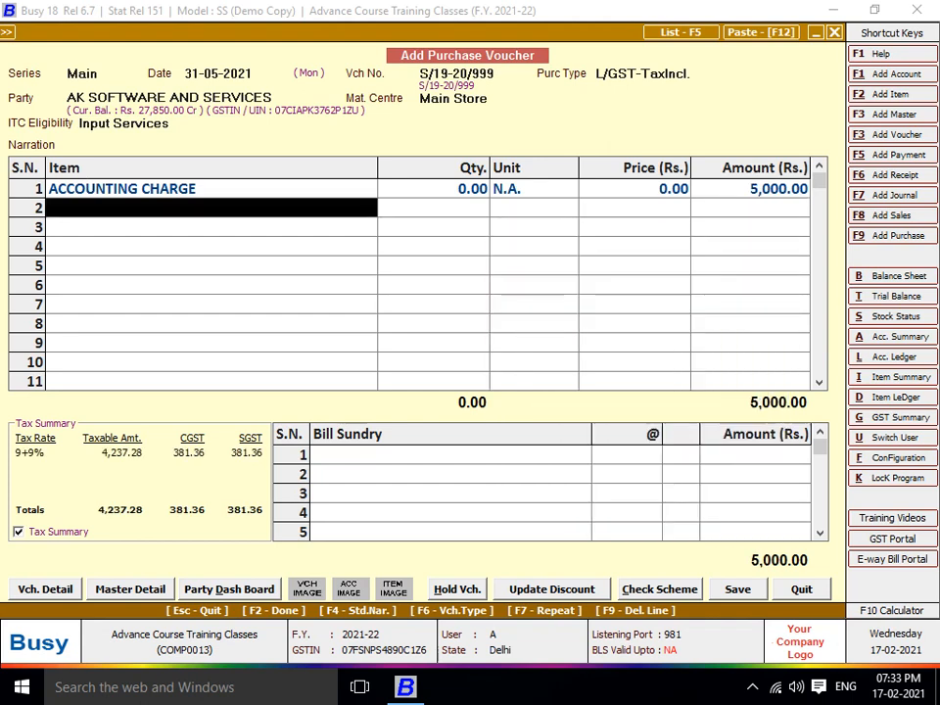
# Switch the purchase type to L/GST-ItemWise, re-enter 5000, and save the 5,900 voucher
pyautogui.press('Up')
pyautogui.press('Up')
pyautogui.press('Up')
pyautogui.press('Up')
pyautogui.press('Up')
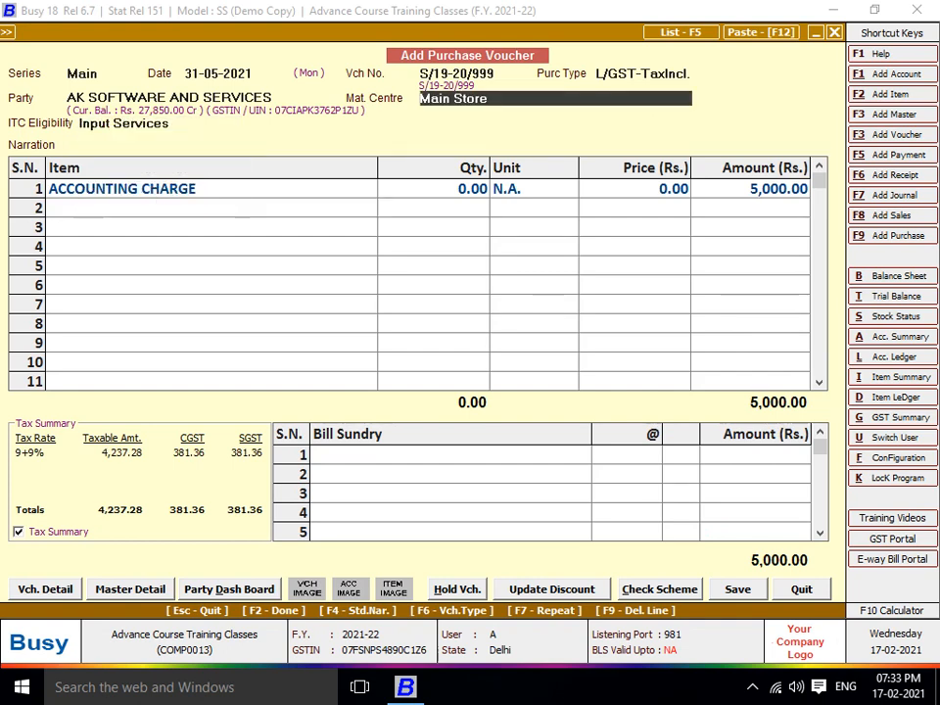
pyautogui.write('lit')
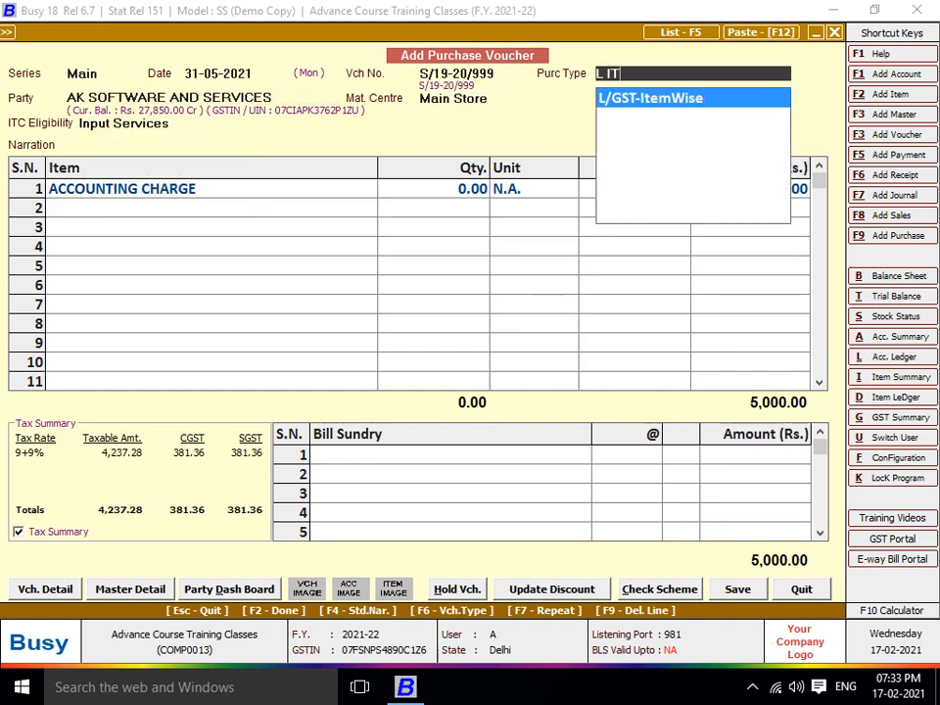
pyautogui.press('Return')
pyautogui.press('Return')
pyautogui.press('Return')
pyautogui.press('Return')
pyautogui.press('Return')
pyautogui.press('Return')
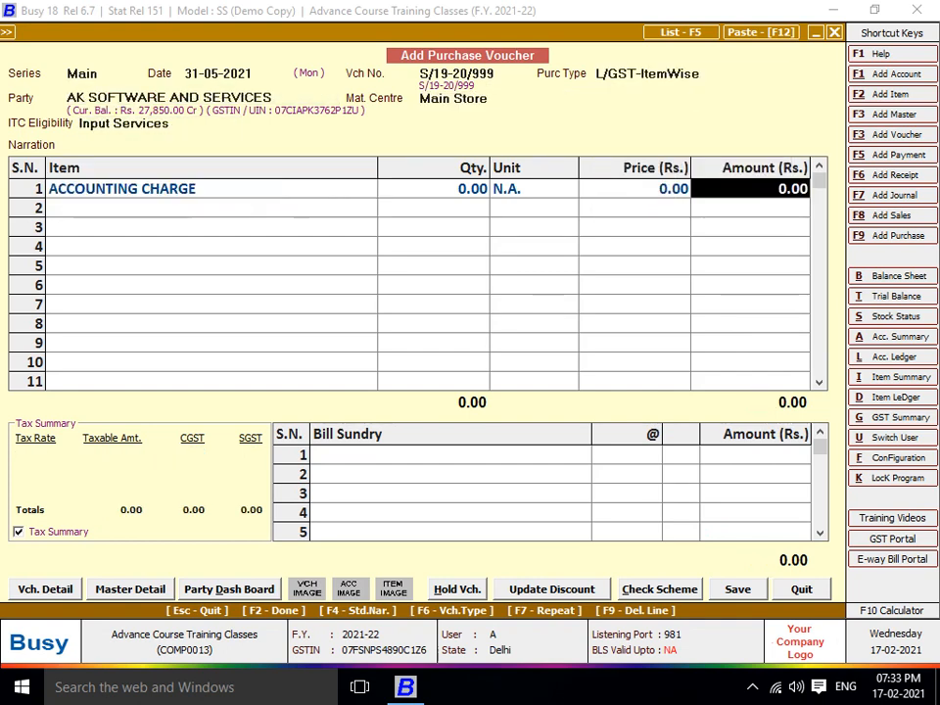
pyautogui.press('Escape')
pyautogui.write('5000')
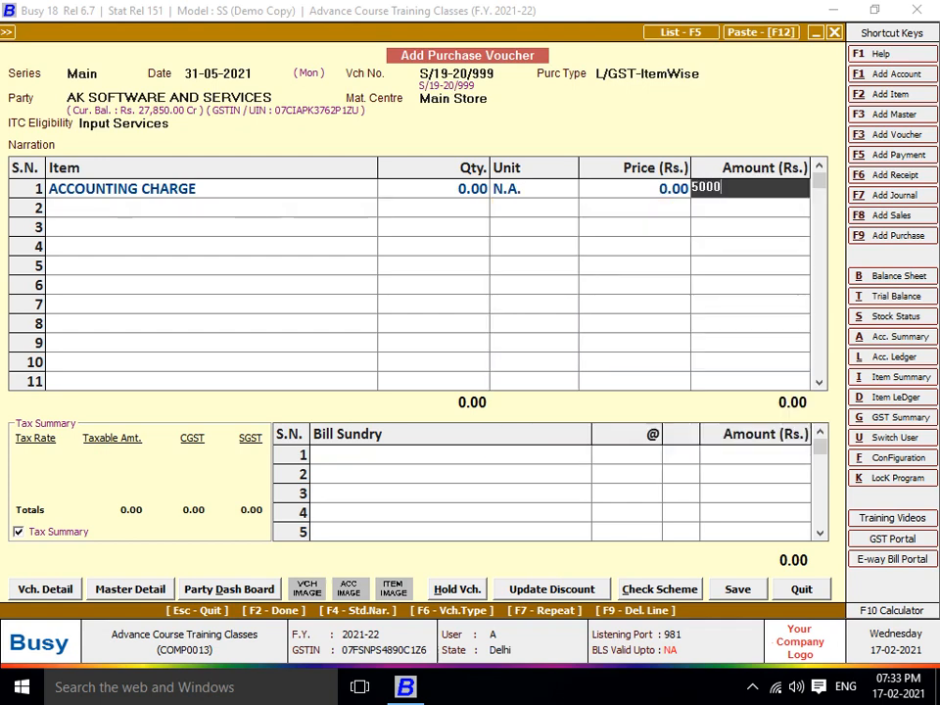
pyautogui.press('Return')
pyautogui.press('Return')
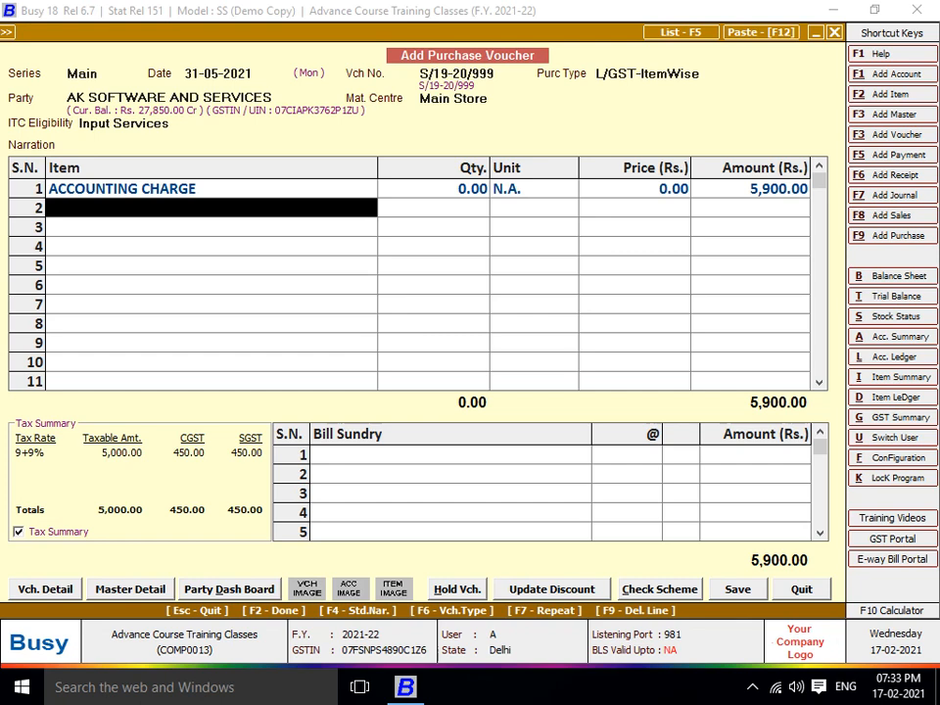
pyautogui.press('Return')
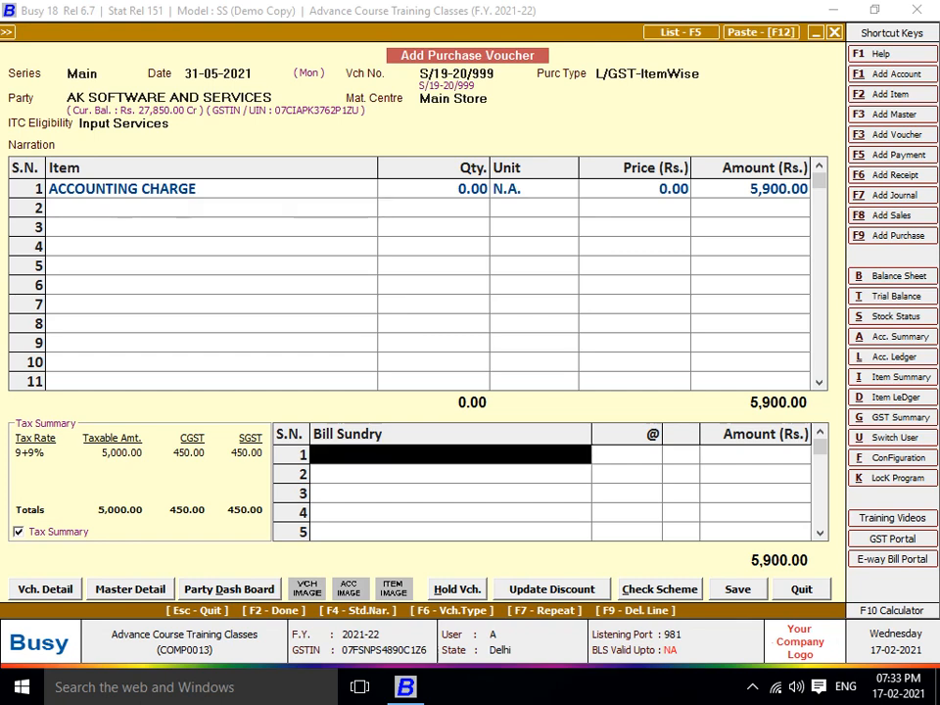
pyautogui.press('Return')
pyautogui.press('Return')
pyautogui.press('Return')
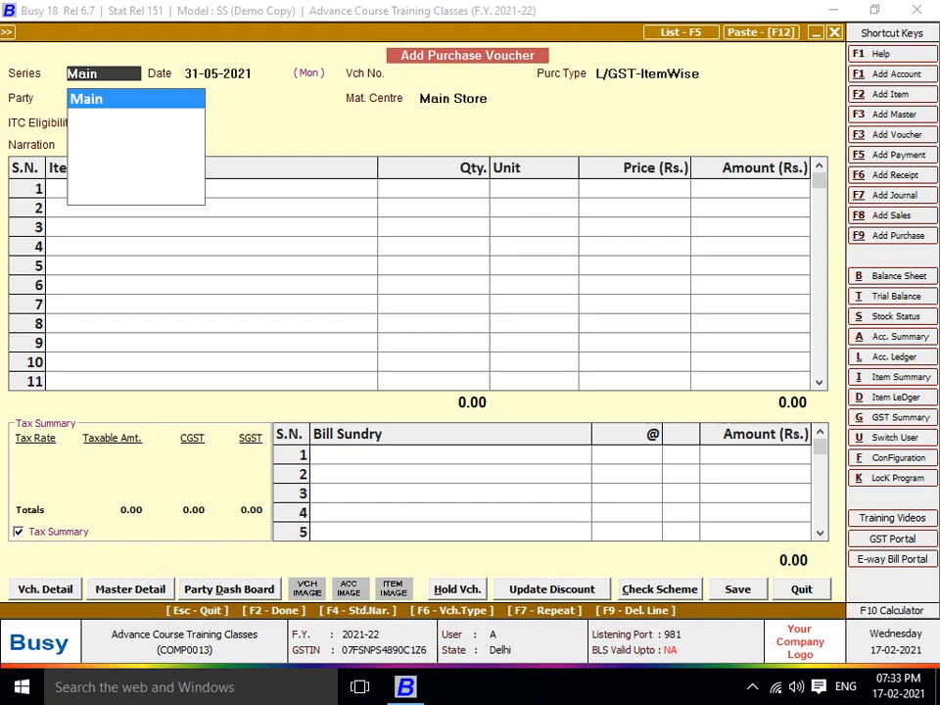
# Start sales voucher 1/2021-22 in series Main, dated 01-05-2021, with sale type I/GST-TaxIncl
pyautogui.press('Escape')
pyautogui.press('Up')
pyautogui.press('Up')
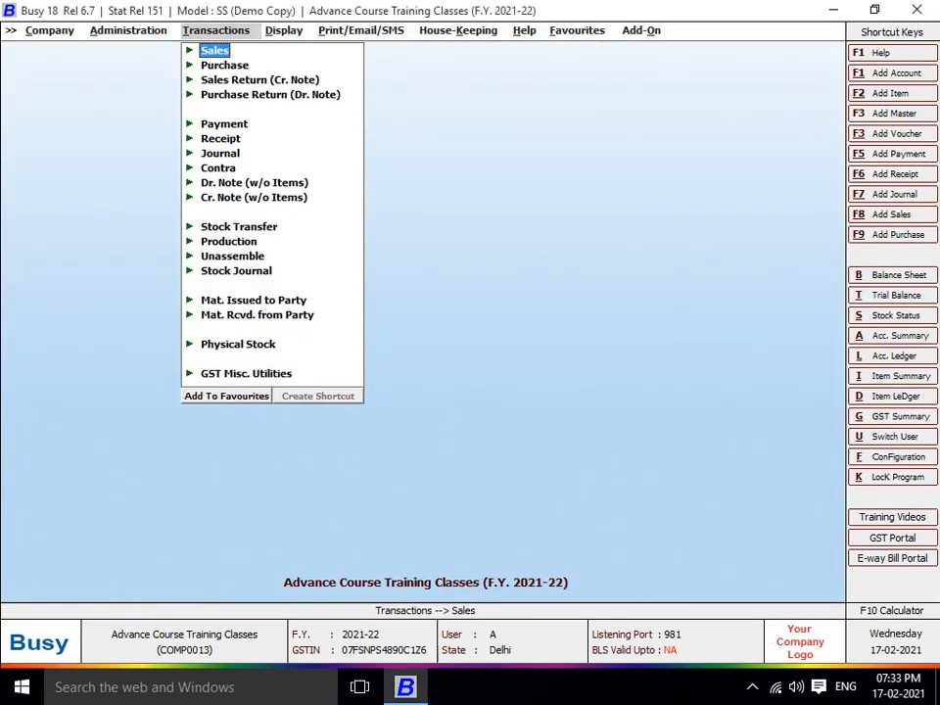
pyautogui.press('Return')
pyautogui.press('Return')
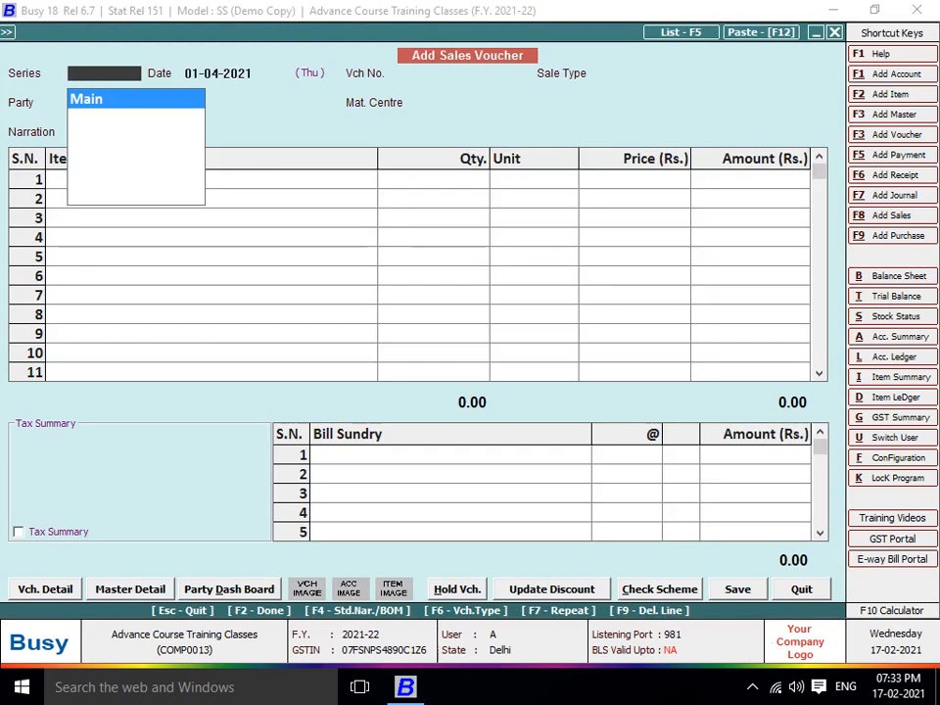
pyautogui.press('Return')
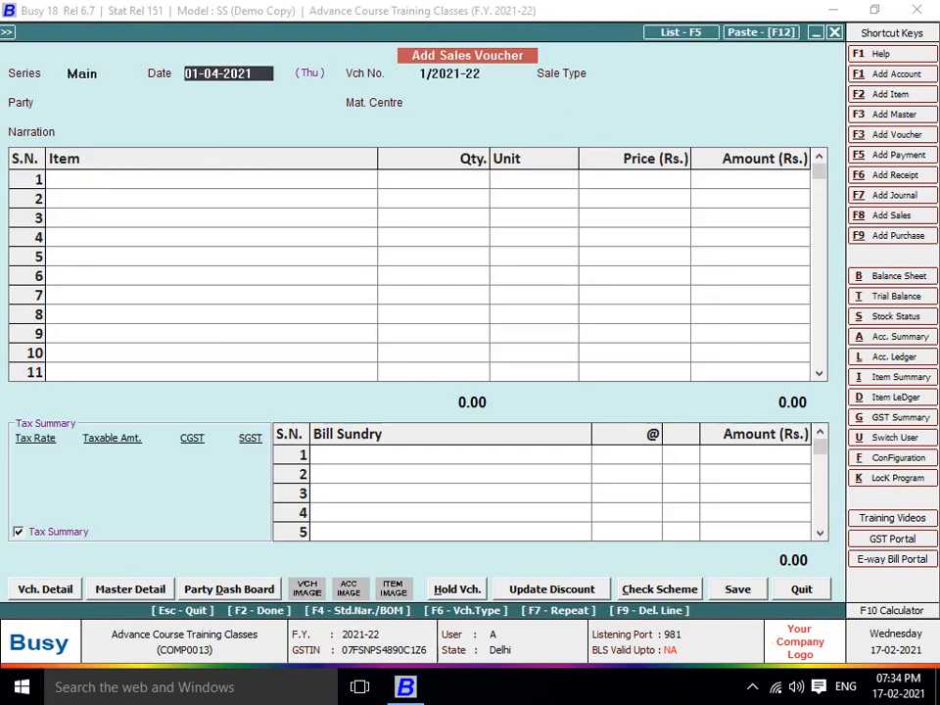
pyautogui.write('1-5')
pyautogui.press('Return')
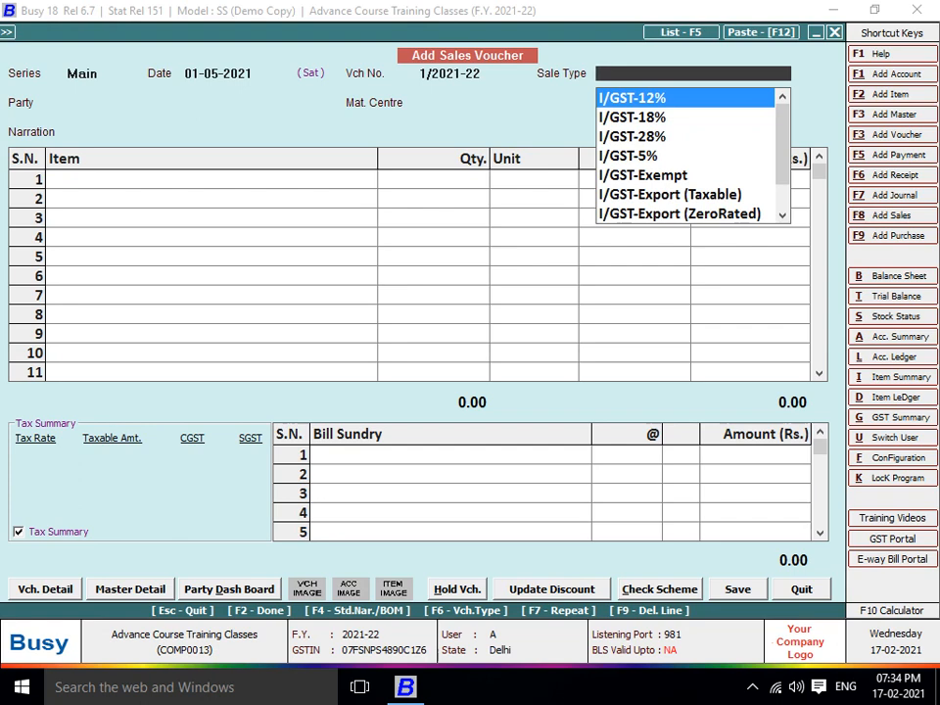
pyautogui.write('L ITEM')
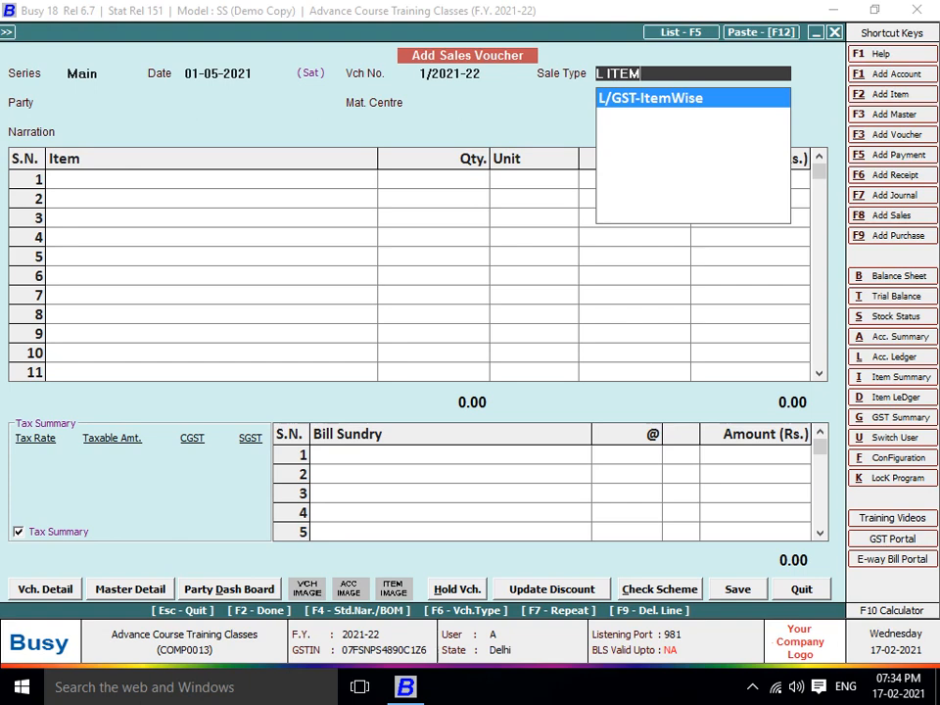
pyautogui.press('BackSpace')
pyautogui.press('BackSpace')
pyautogui.press('BackSpace')
pyautogui.press('BackSpace')
pyautogui.press('BackSpace')
pyautogui.press('BackSpace')
pyautogui.write('INC')
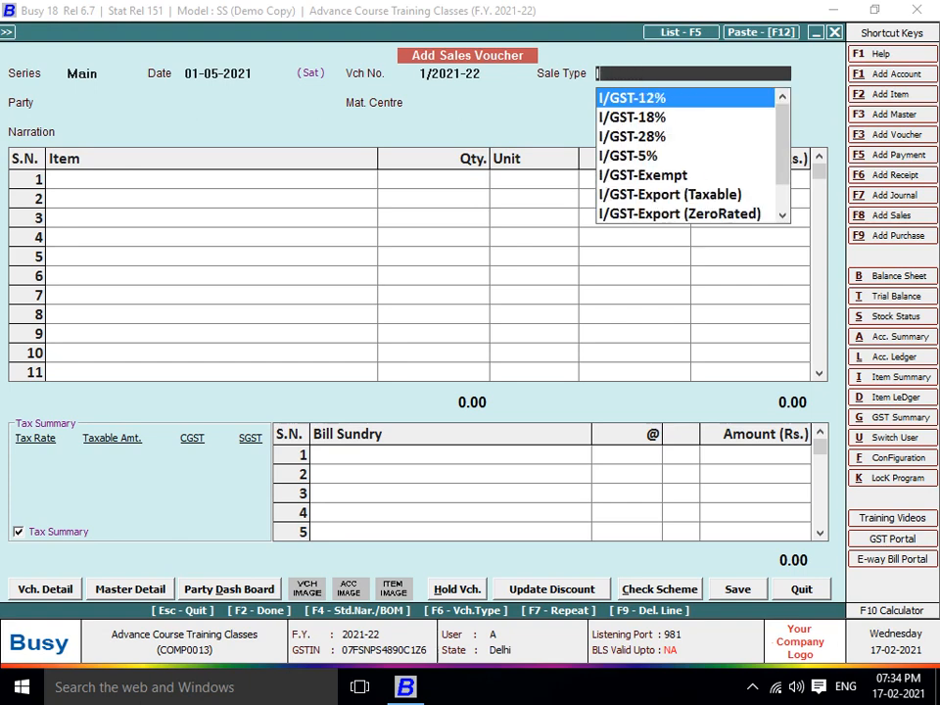
pyautogui.press('Down')
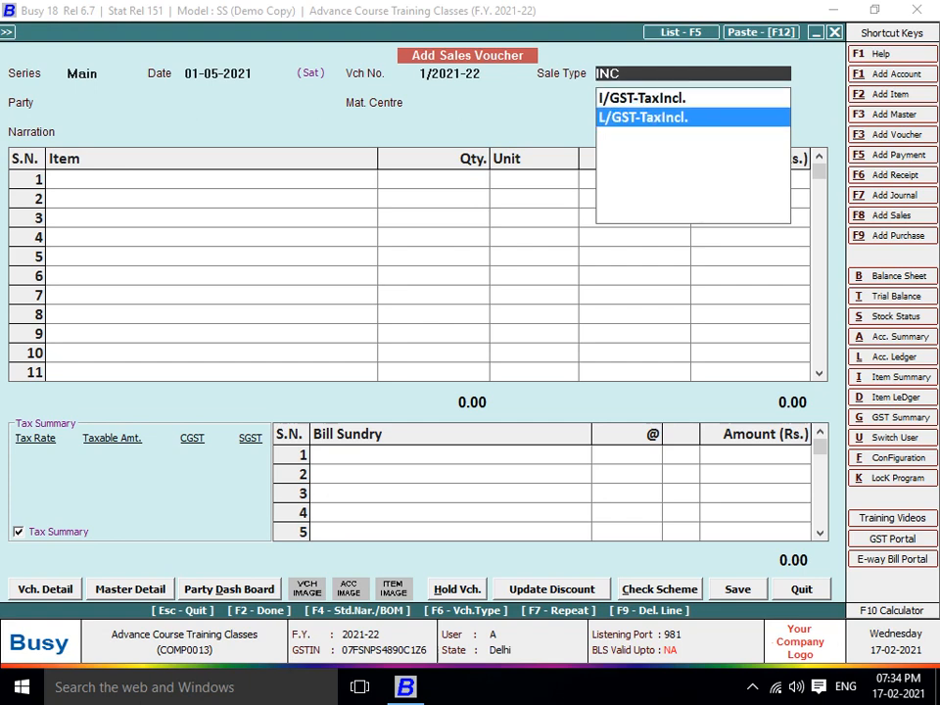
pyautogui.press('Up')
pyautogui.press('Return')
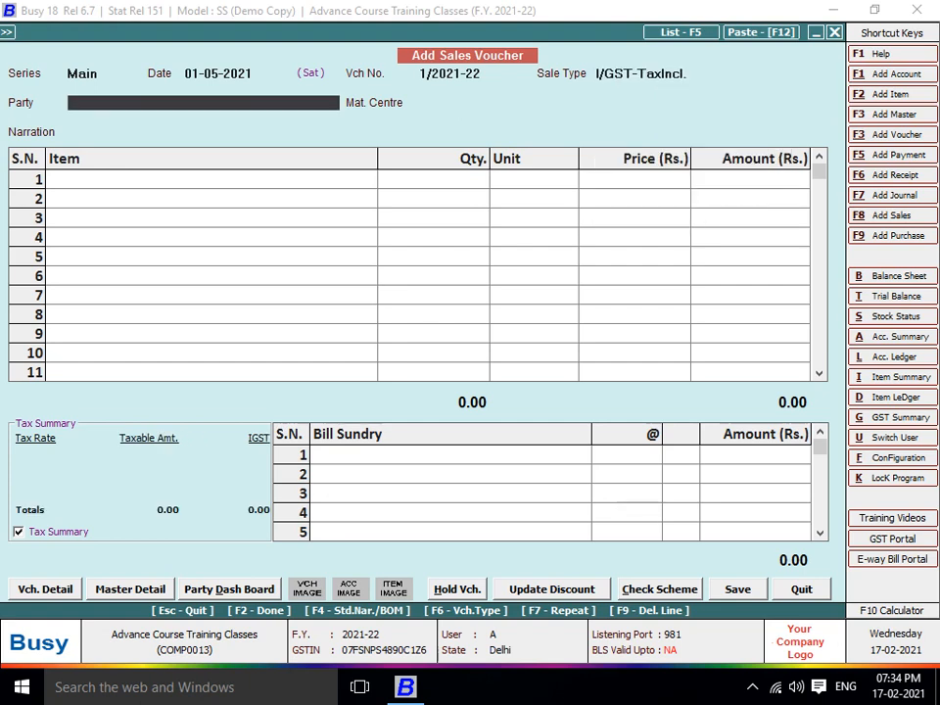
# Create party account AGGARWAL TRADERS (Agra) in the Sundry Debtors group
pyautogui.press('F3')
pyautogui.write('AGGAR')
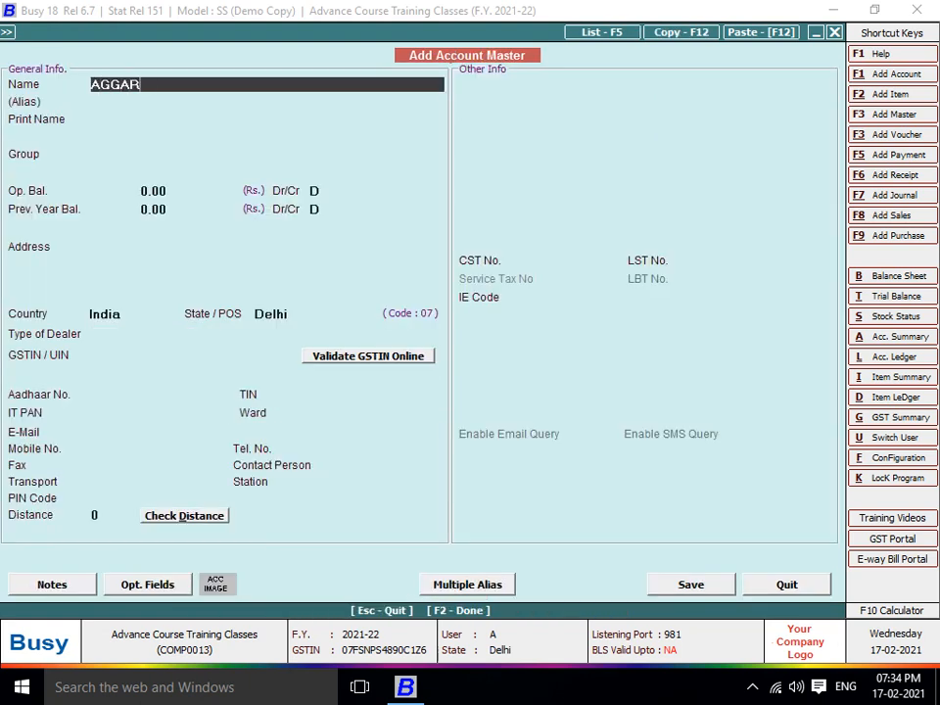
pyautogui.write('WAL TRADERS (aG')
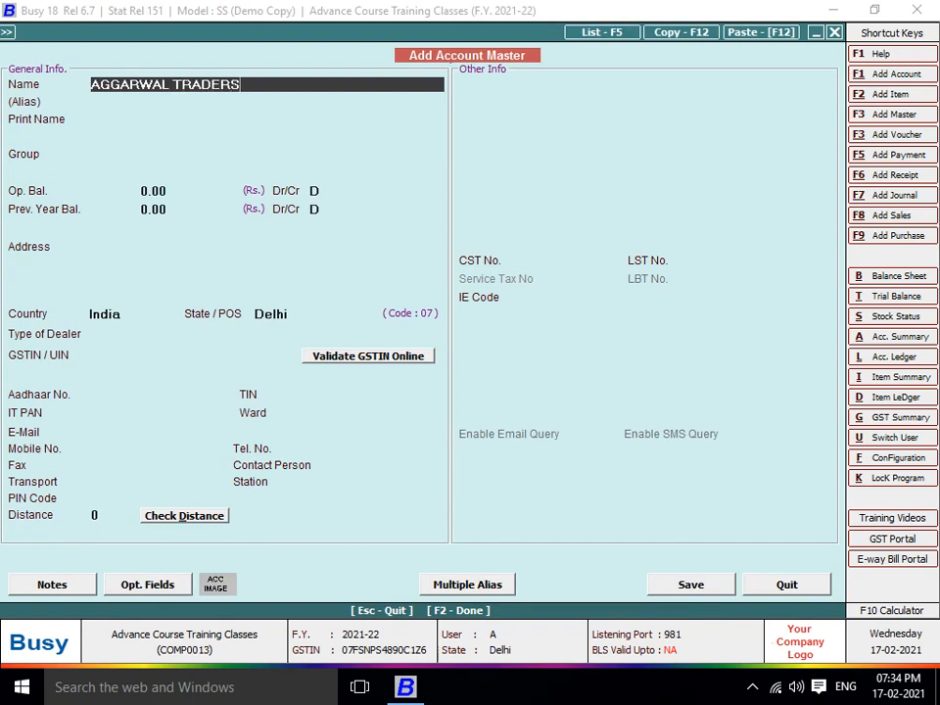
pyautogui.press('BackSpace')
pyautogui.press('BackSpace')
pyautogui.write('a')
pyautogui.press('BackSpace')
pyautogui.write('a')
pyautogui.press('BackSpace')
pyautogui.write('Agra)')
pyautogui.press('Return')
pyautogui.press('Return')
pyautogui.write('su')
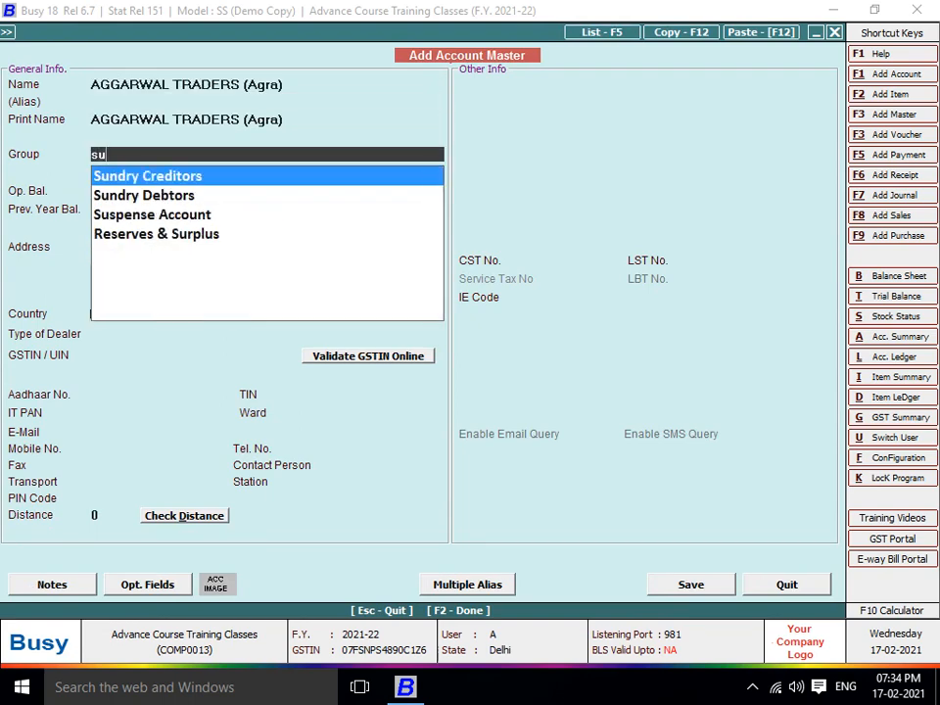
pyautogui.press('Down')
pyautogui.press('Return')
pyautogui.press('Return')
pyautogui.press('Return')
pyautogui.press('Return')
pyautogui.press('Return')
pyautogui.press('Return')
pyautogui.press('Return')
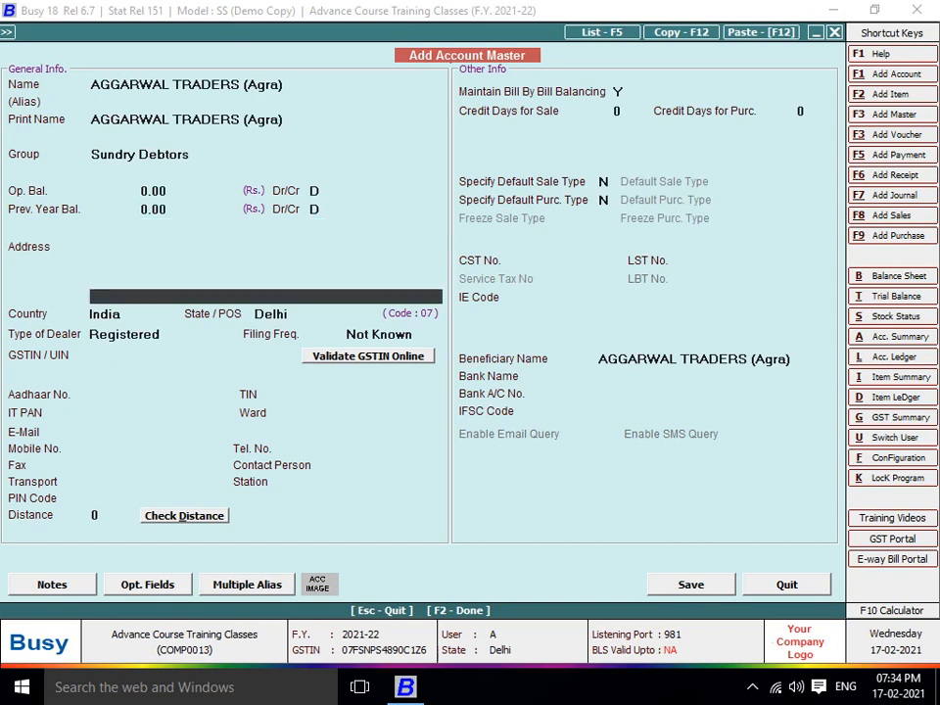
pyautogui.press('Return')
pyautogui.press('Return')
# Set state Uttar Pradesh and the party's GSTIN, turn off bill-by-bill balancing, and save
pyautogui.write('utt')
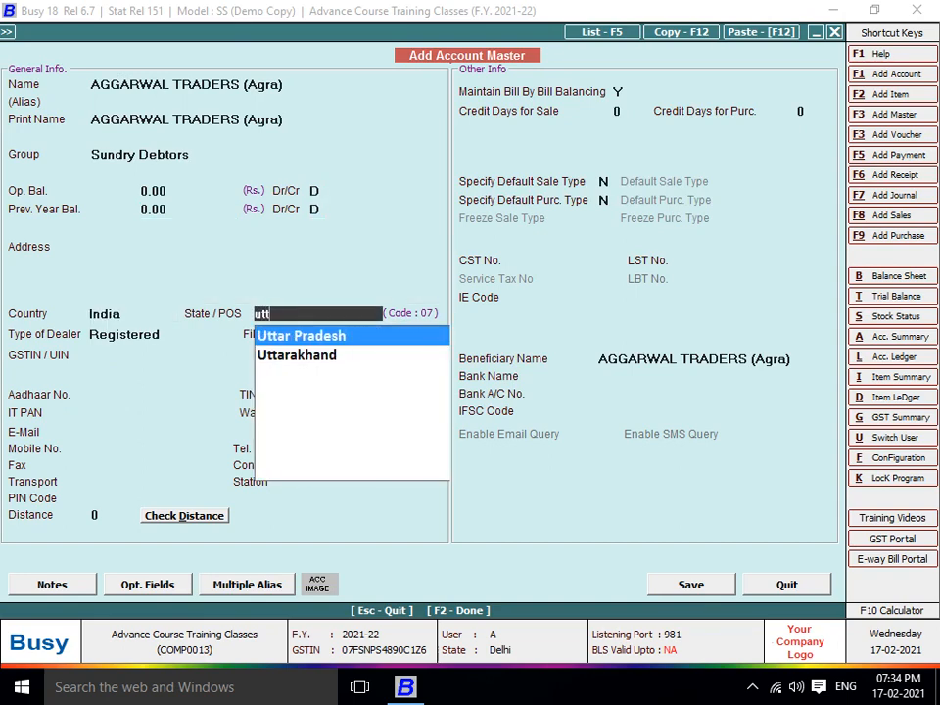
pyautogui.press('Return')
pyautogui.press('Return')
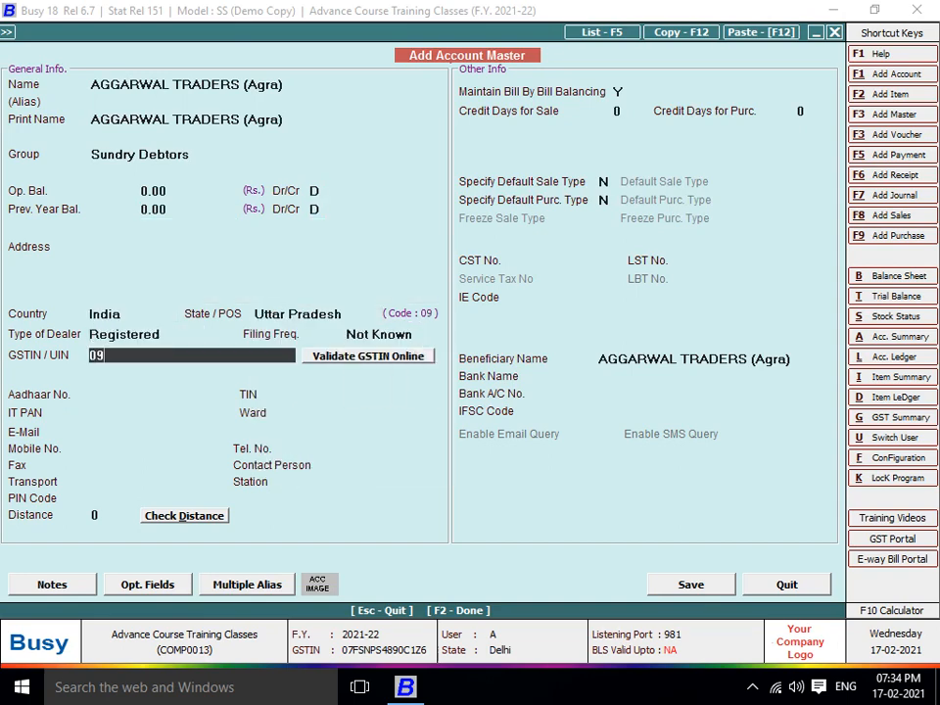
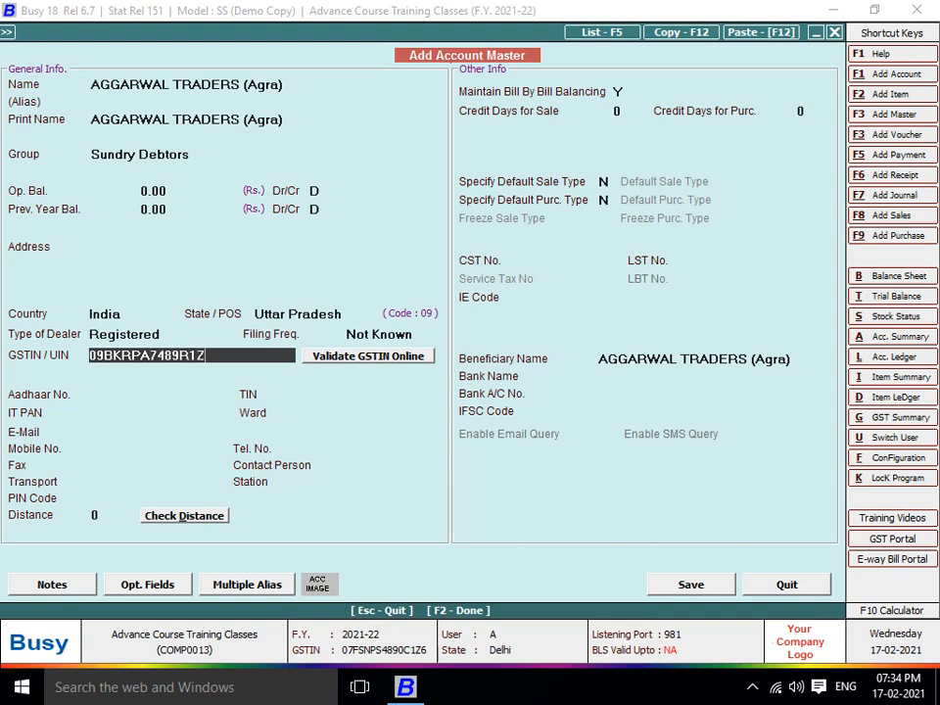
pyautogui.press('Return')
pyautogui.press('Return')
pyautogui.press('Return')
pyautogui.press('Return')
pyautogui.press('Return')
pyautogui.press('Return')
pyautogui.press('Return')
pyautogui.press('Return')
pyautogui.press('Return')
pyautogui.press('Return')
pyautogui.press('Return')
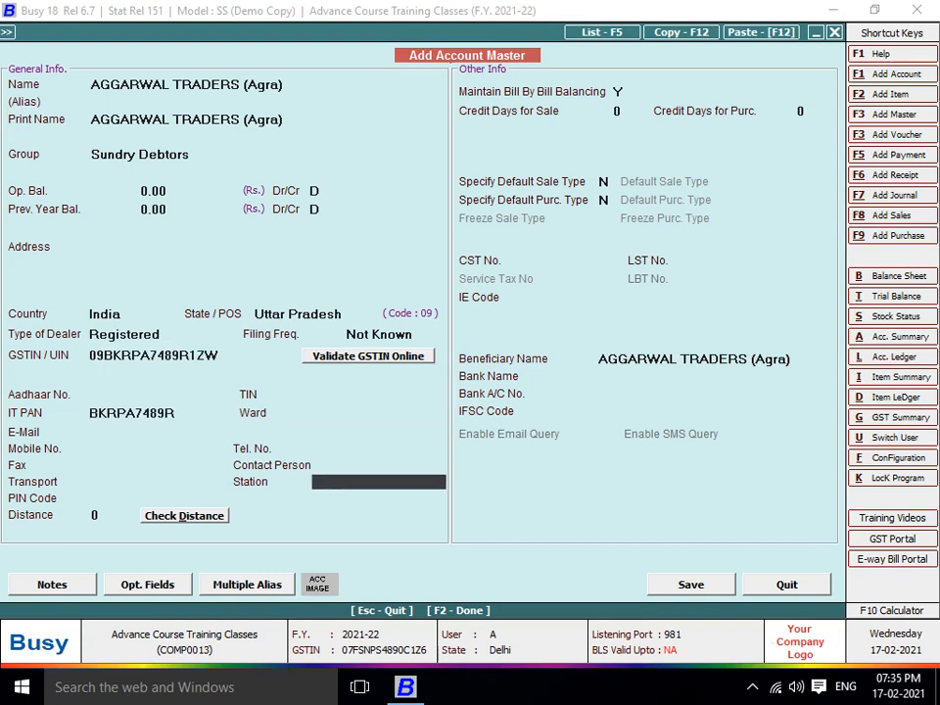
pyautogui.press('Up')
pyautogui.press('n')
pyautogui.press('F2')
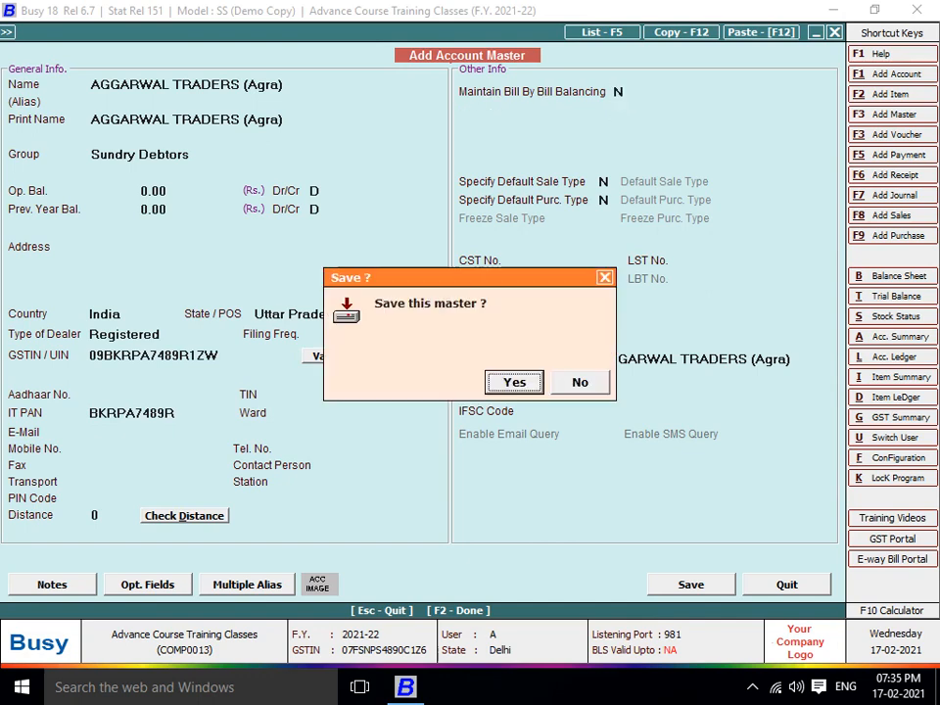
pyautogui.press('Return')
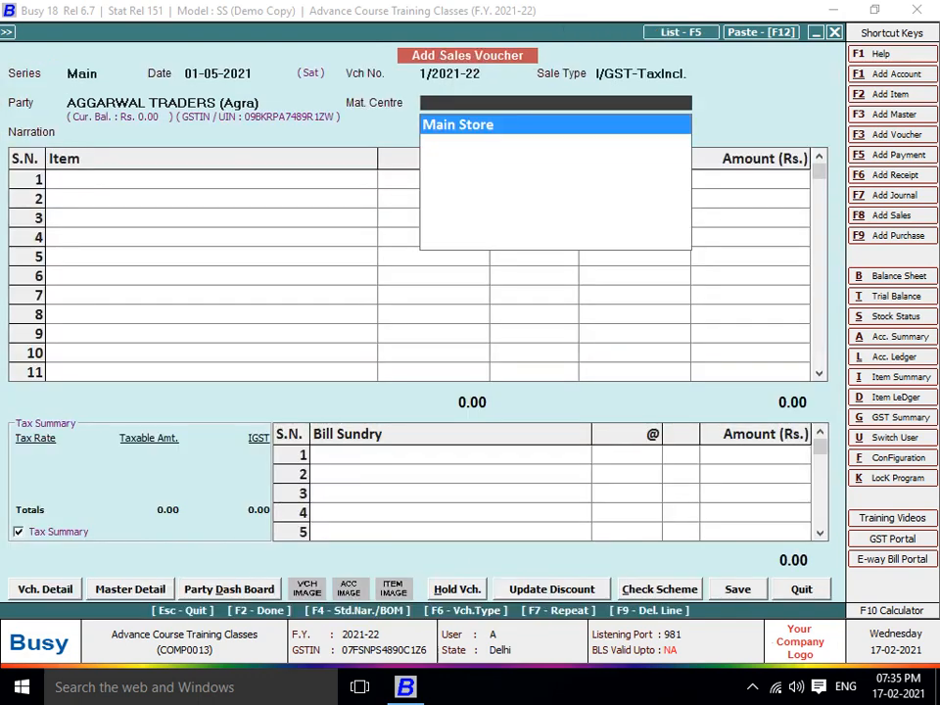
# Choose Main Store as the material centre and add ZIP 01 with quantity 120 at price 50
pyautogui.press('Return')
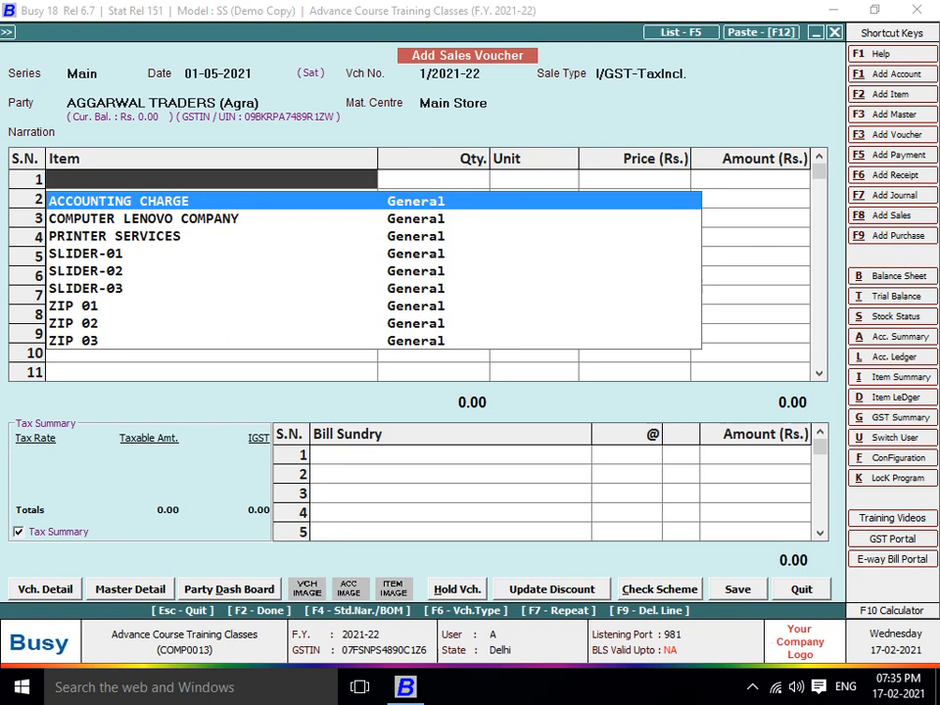
pyautogui.write('z')
pyautogui.press('Return')
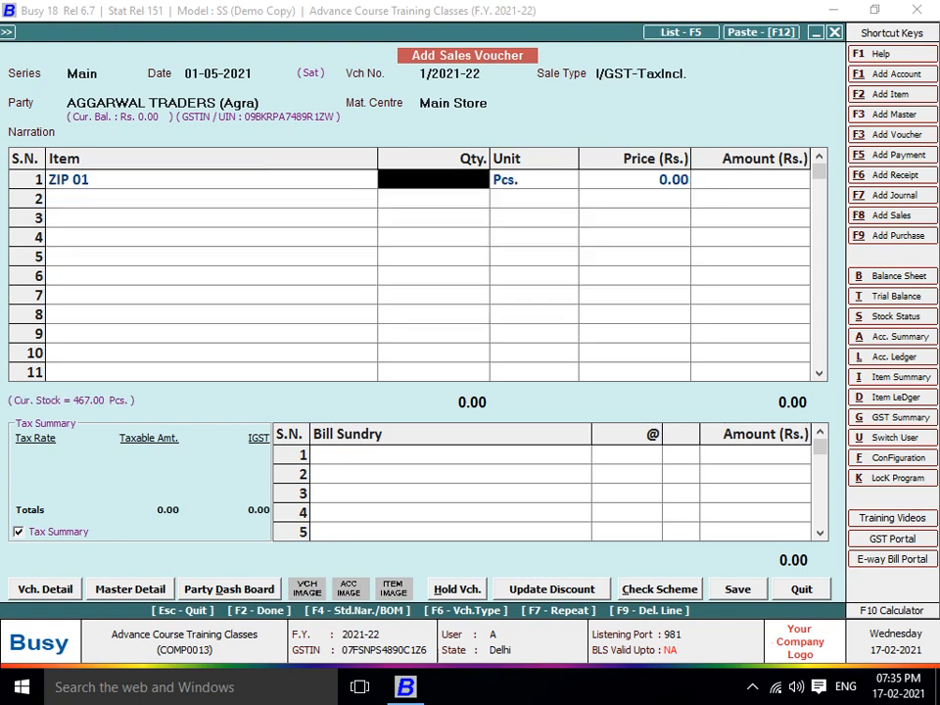
pyautogui.write('120')
pyautogui.press('Return')
pyautogui.write('50')
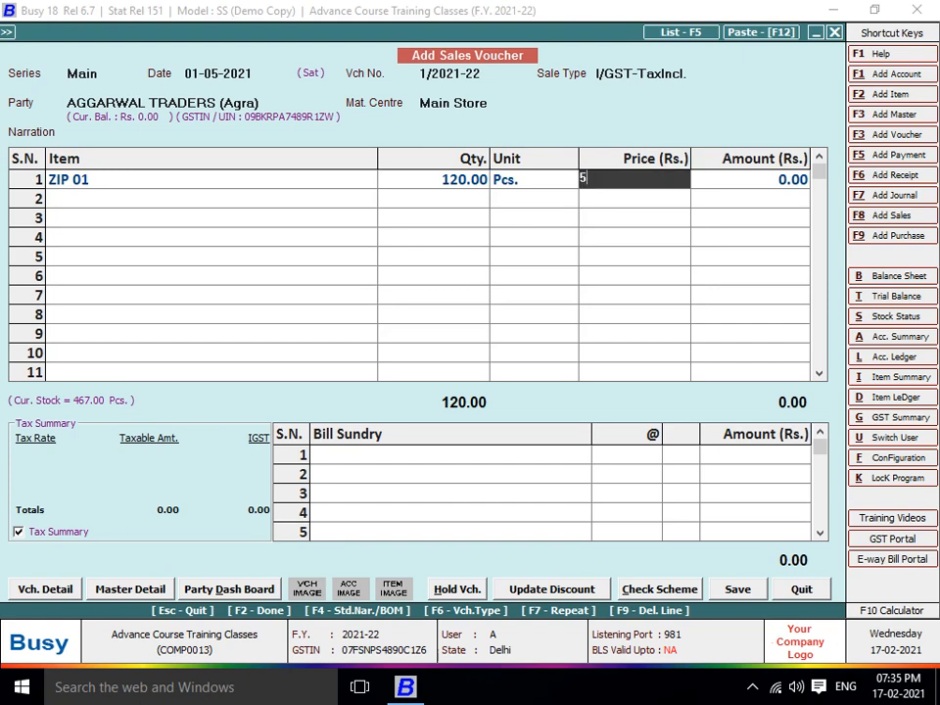
pyautogui.press('Return')
pyautogui.press('Return')
pyautogui.press('Return')
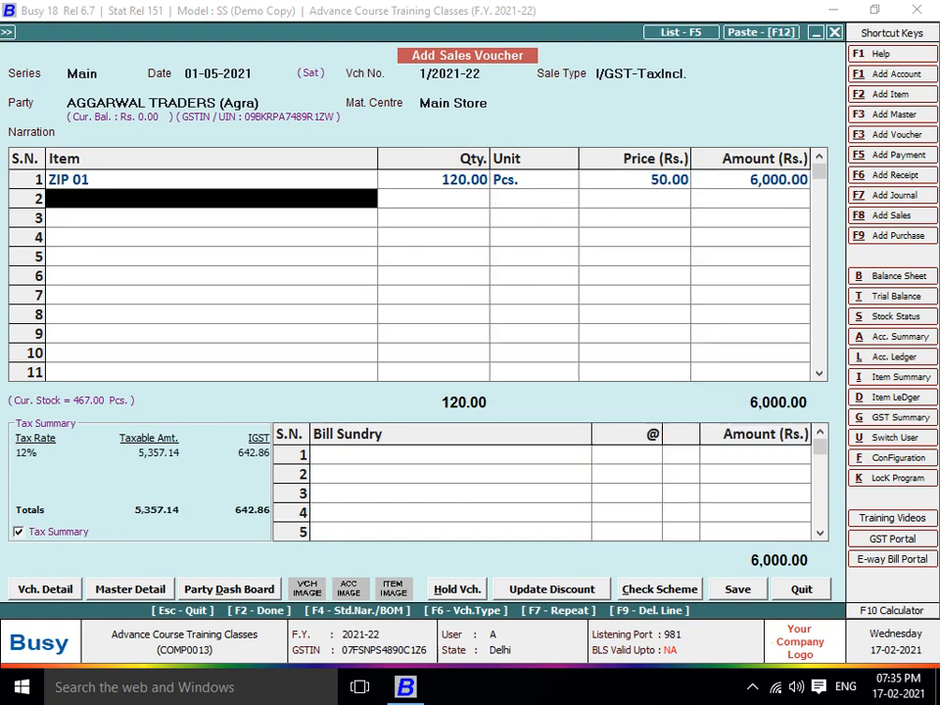
# Add ZIP 02 as the second item with quantity 302 at price 141
pyautogui.write('z')
pyautogui.press('Down')
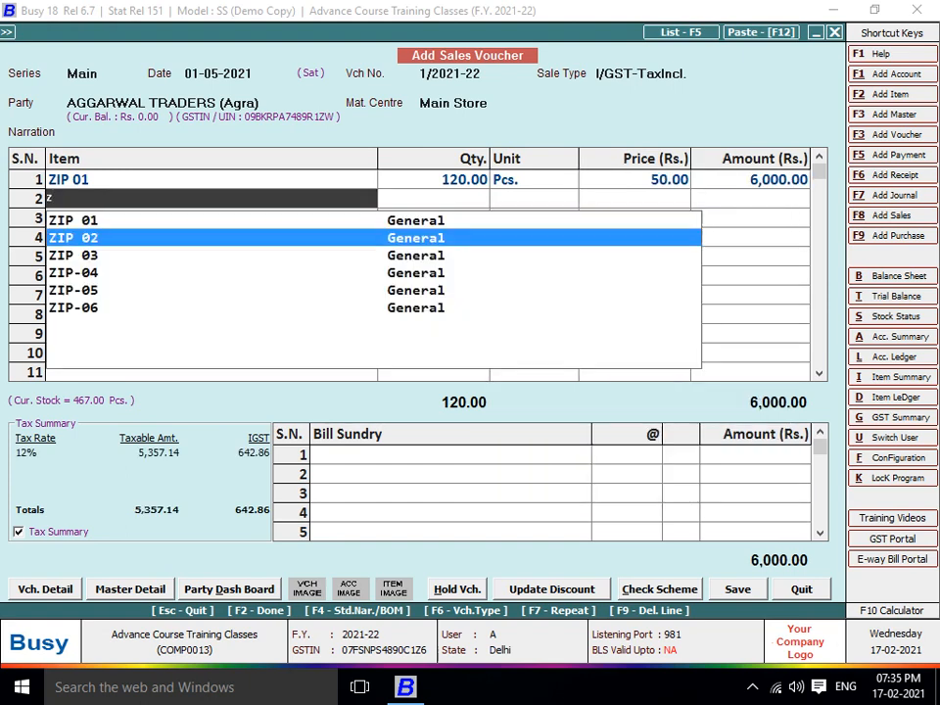
pyautogui.press('Return')
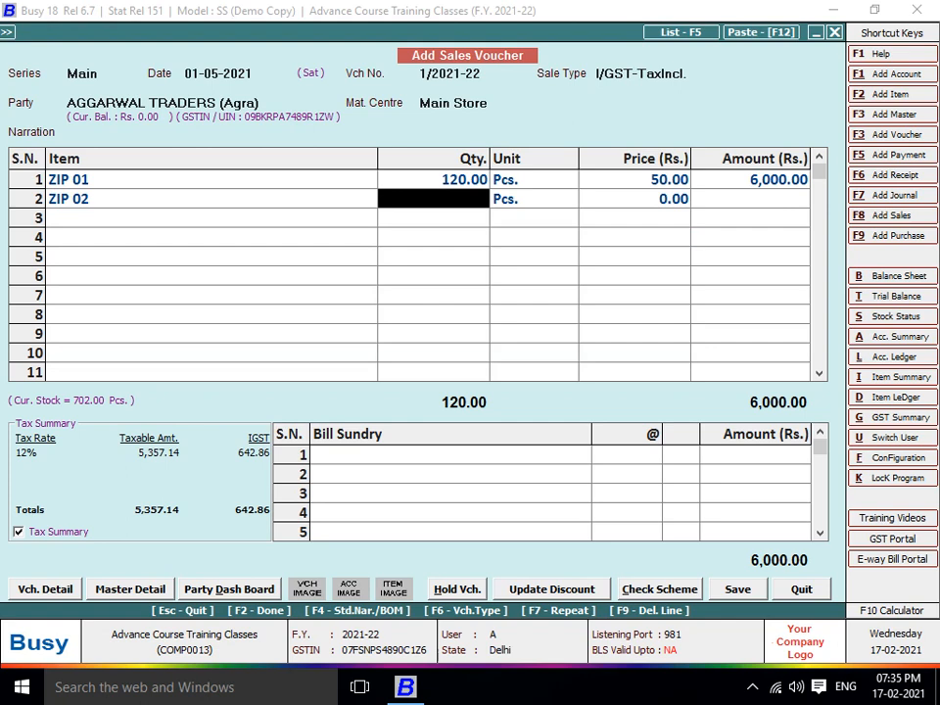
pyautogui.write('302')
pyautogui.press('Return')
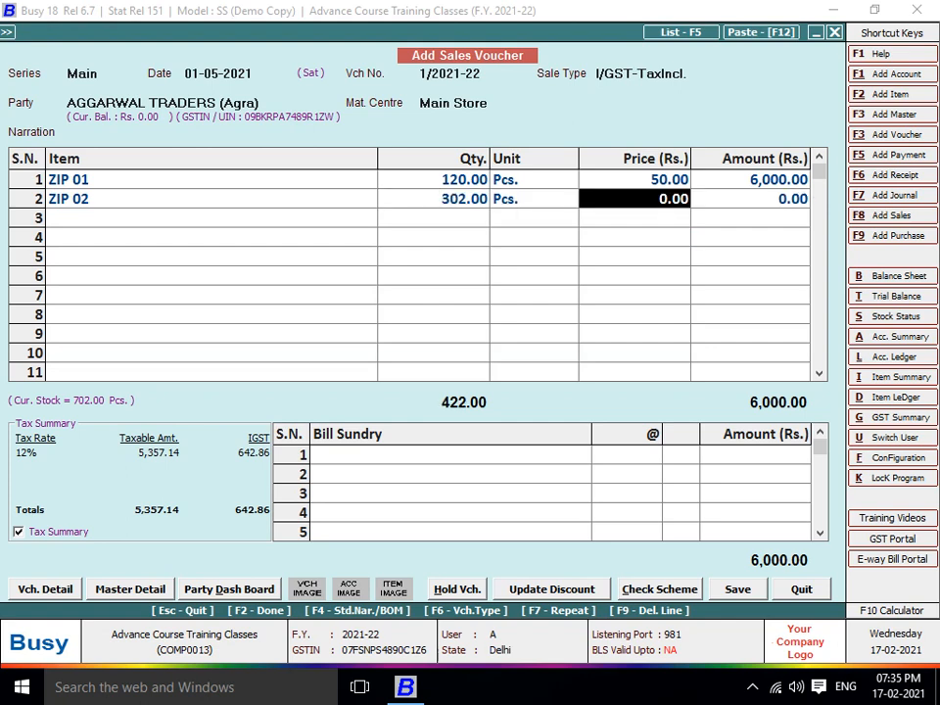
pyautogui.write('141')
pyautogui.press('Return')
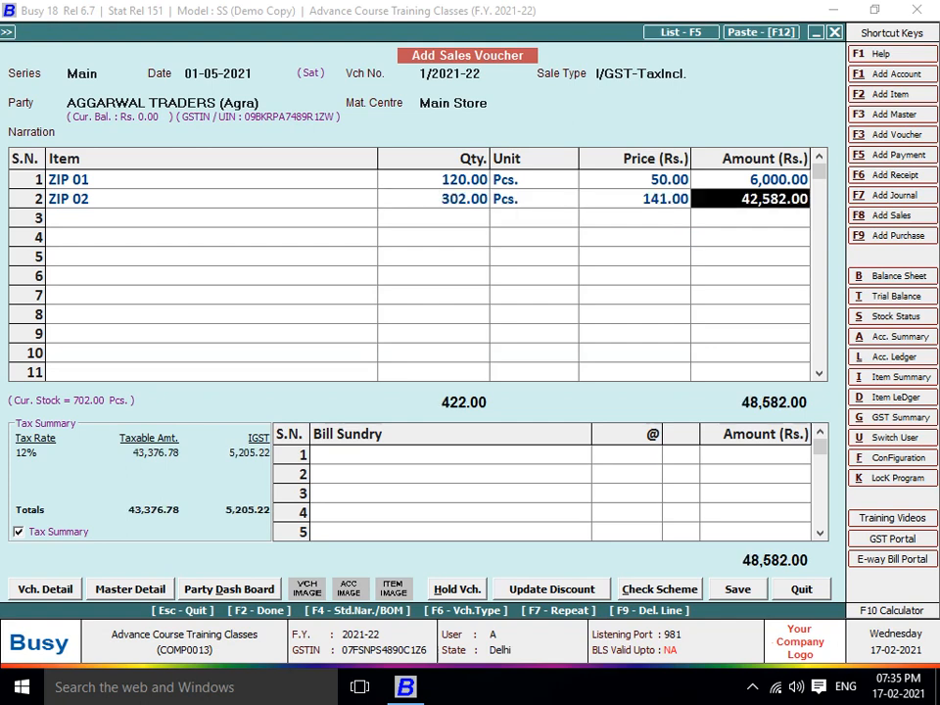
pyautogui.press('Return')
pyautogui.press('Return')
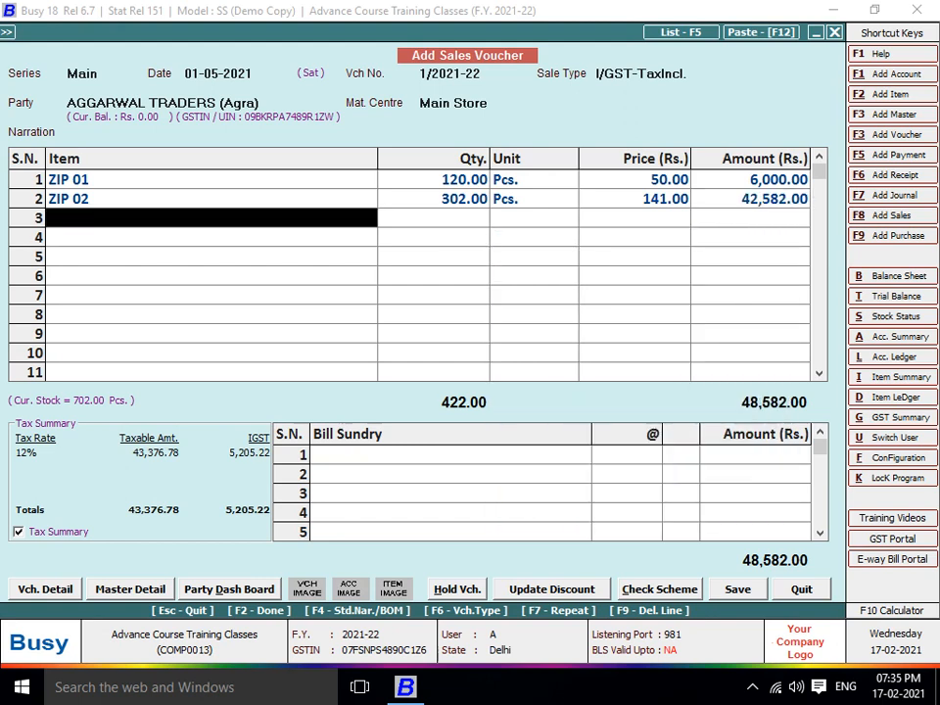
# Create a new transporter named 'To Pay' in the voucher's transport details
pyautogui.press('F2')
pyautogui.press('F2')
pyautogui.press('F2')
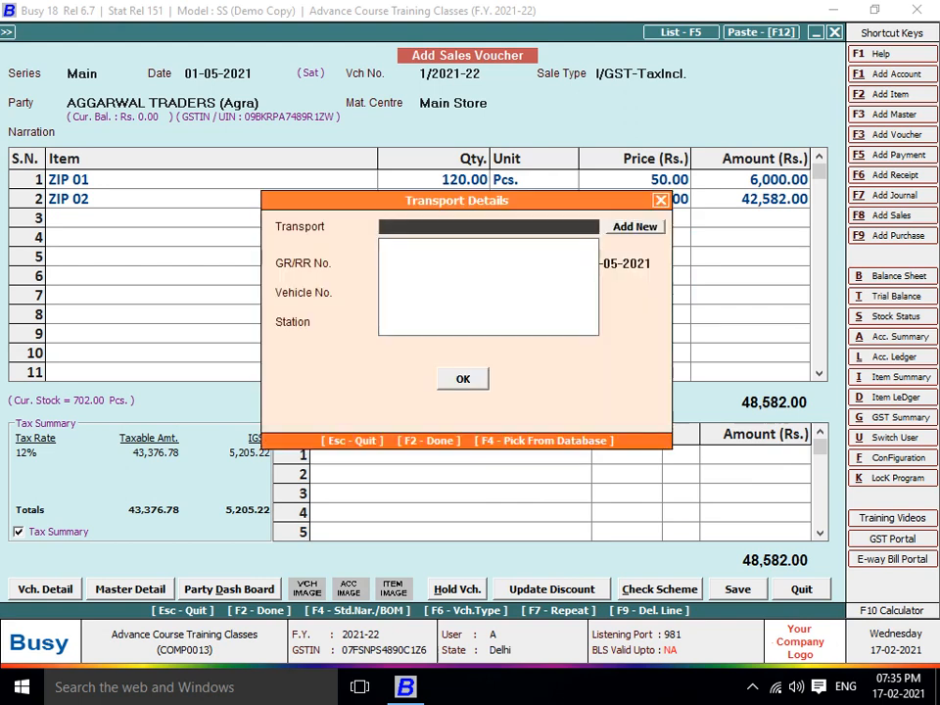
pyautogui.press('Right')
pyautogui.press('Return')
pyautogui.press('F2')
pyautogui.press('F3')
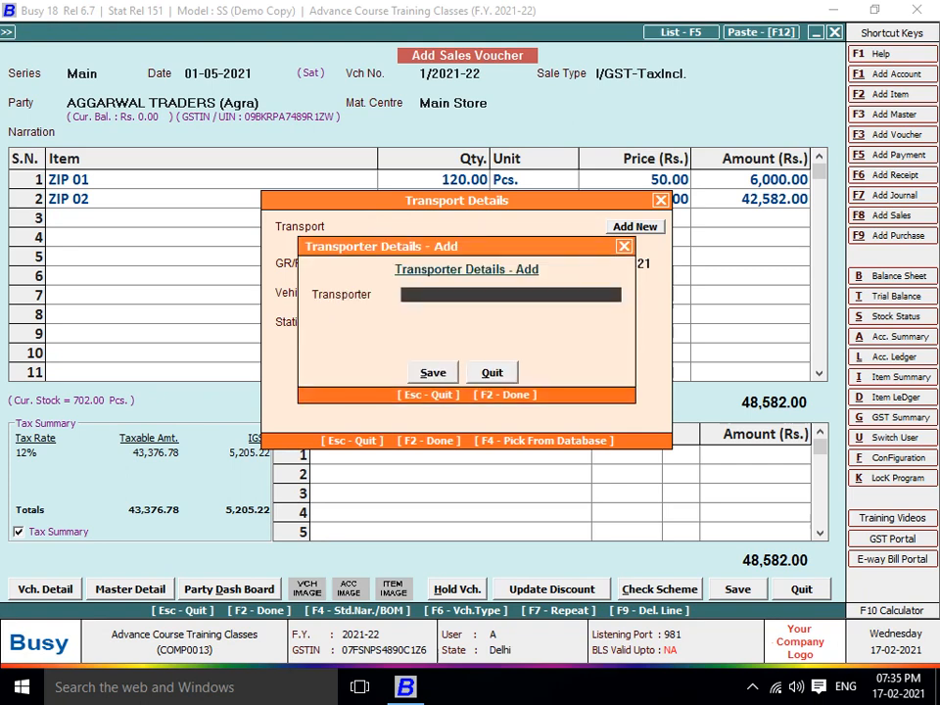
pyautogui.write('to p')
pyautogui.press('BackSpace')
pyautogui.press('BackSpace')
pyautogui.press('BackSpace')
pyautogui.press('BackSpace')
pyautogui.write('Ti')
pyautogui.press('BackSpace')
pyautogui.write('o pay')
pyautogui.press('Return')
pyautogui.press('Return')
pyautogui.press('Return')
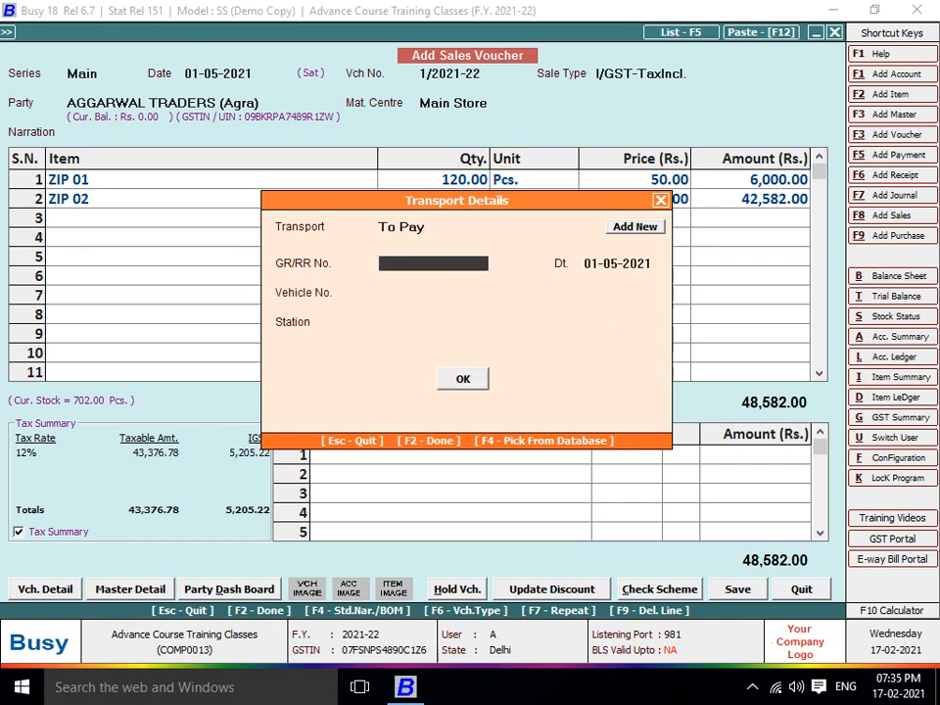
# Set the station to Delhi, save the sales voucher and decline printing
pyautogui.press('Return')
pyautogui.press('Return')
pyautogui.press('Return')
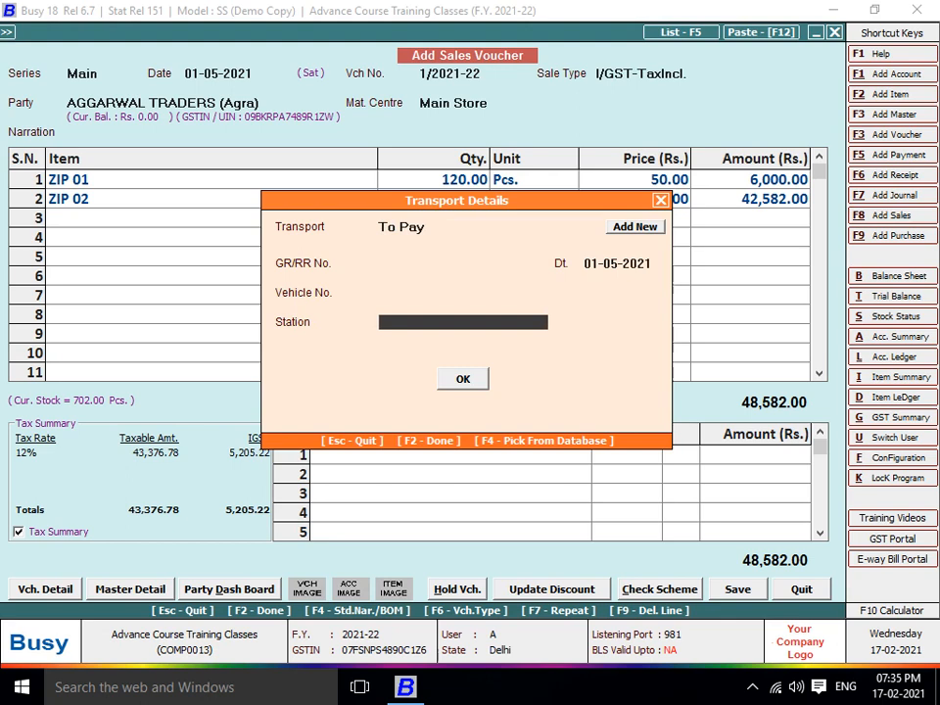
pyautogui.write('delhi')
pyautogui.press('Return')
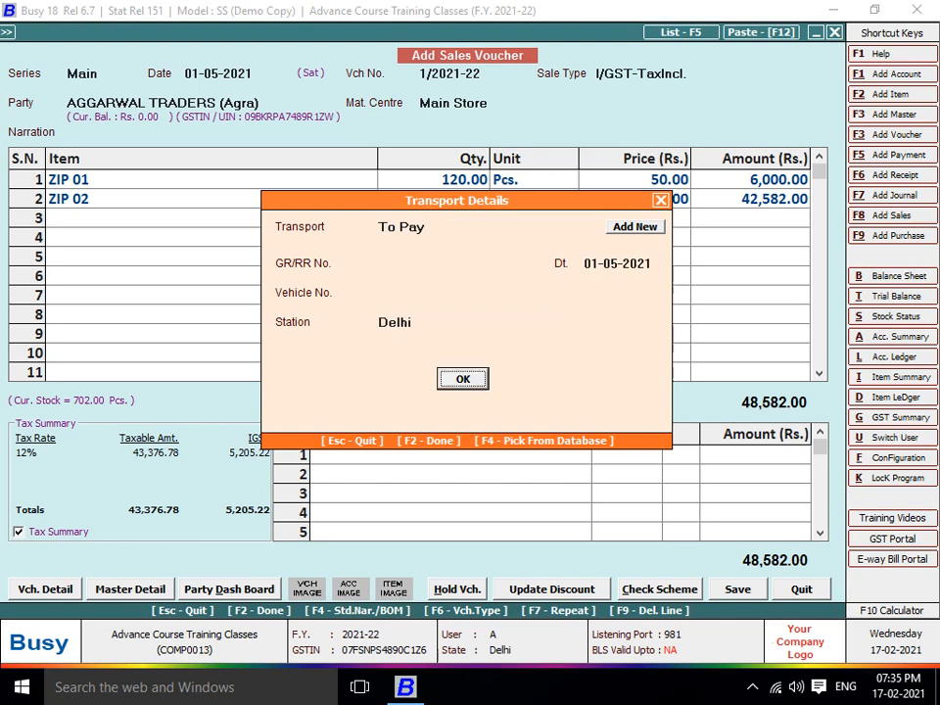
pyautogui.press('Return')
pyautogui.press('Return')
pyautogui.press('Right')
pyautogui.press('Return')
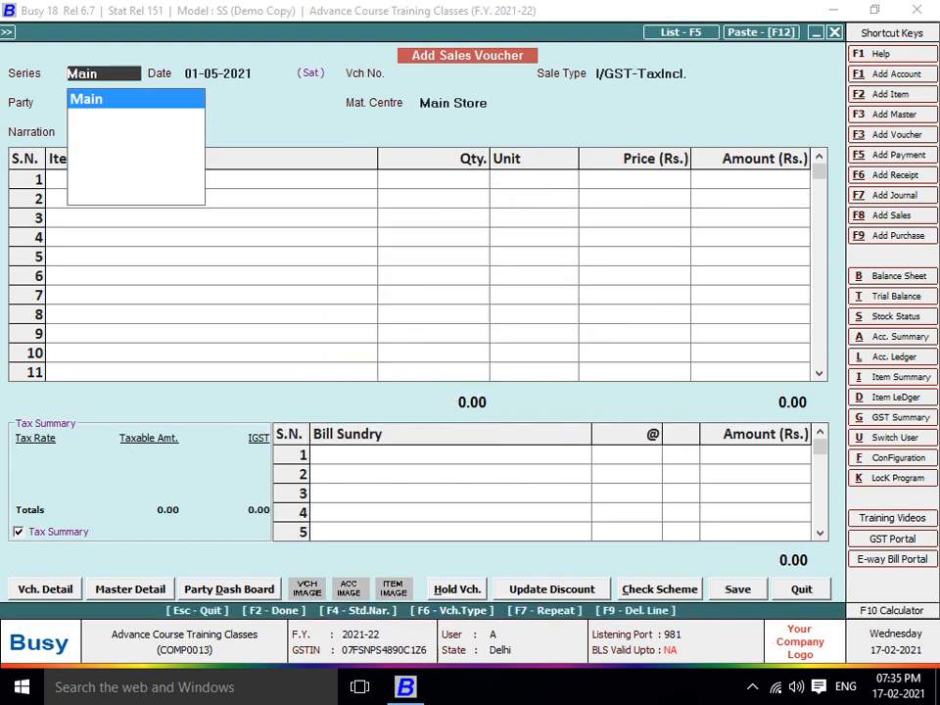
pyautogui.press('Return')
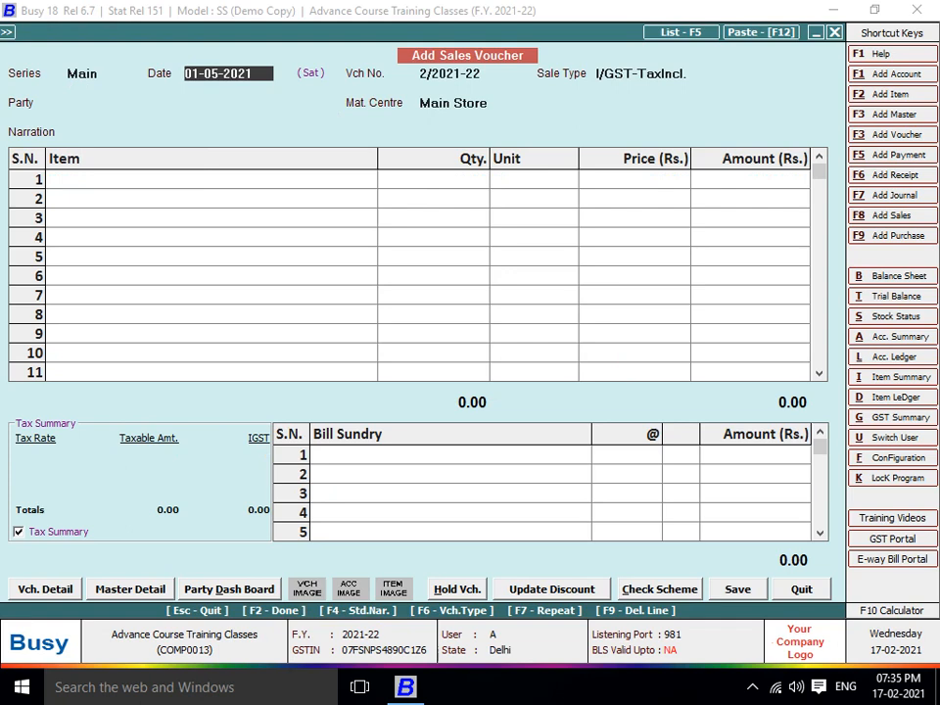
# Date the new voucher 02-05-2021 and start a party account named AVS THERMOPACK PRIVATE LIMITED
pyautogui.write('2-')
pyautogui.press('Return')
pyautogui.press('Return')
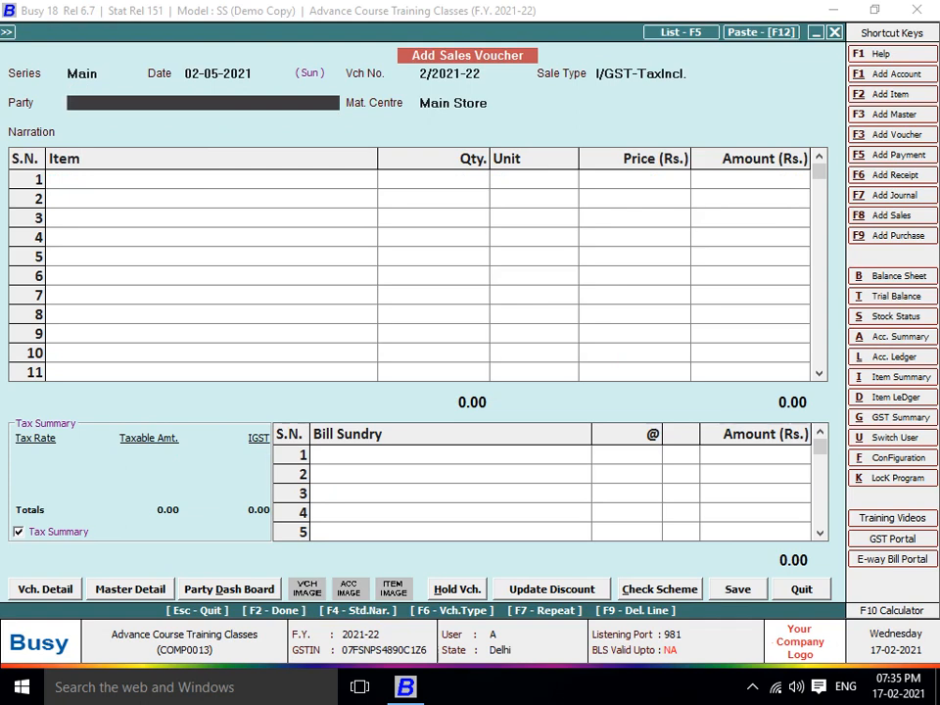
pyautogui.hotkey('alt', 'F1')
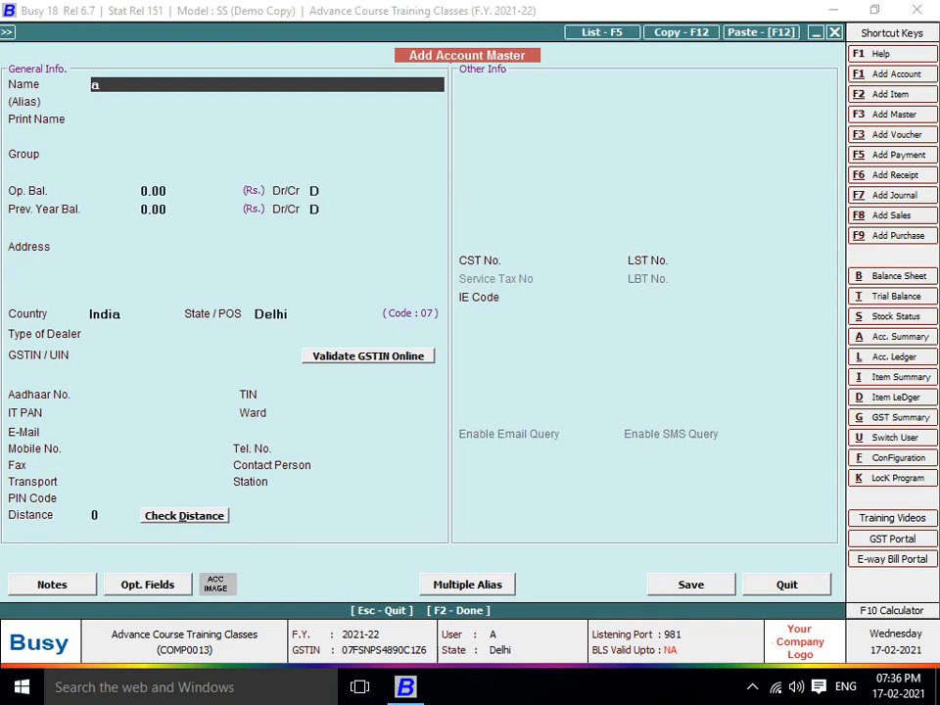
pyautogui.write('aVS')
pyautogui.press('BackSpace')
pyautogui.press('BackSpace')
pyautogui.write('VS')
pyautogui.write(' THERMOPACK PO')
pyautogui.press('BackSpace')
pyautogui.write('R')
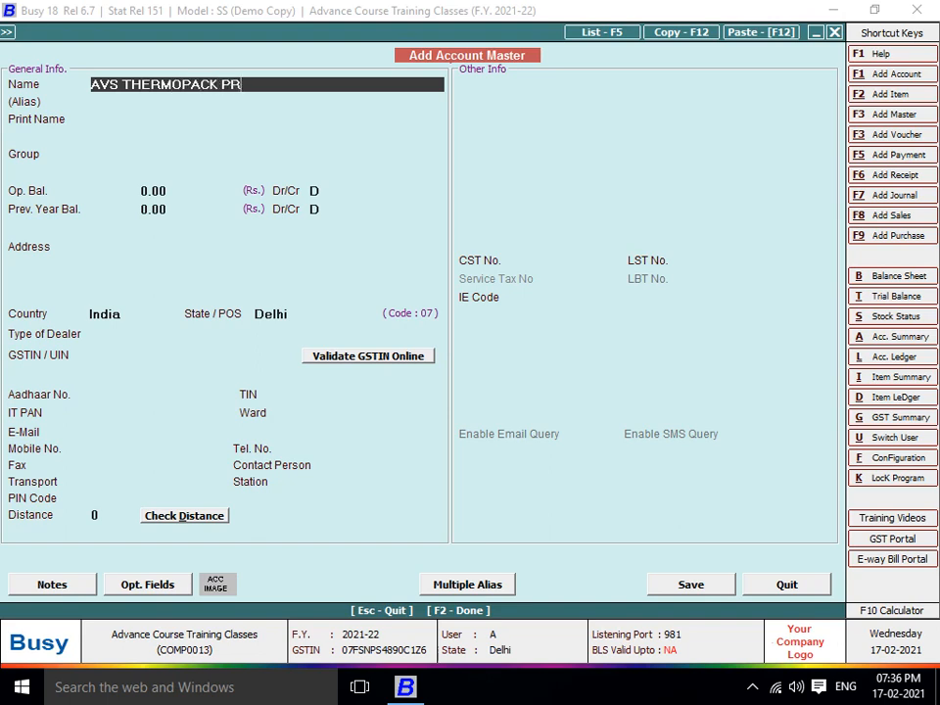
pyautogui.write('IVATE LIMITED')
pyautogui.press('Return')
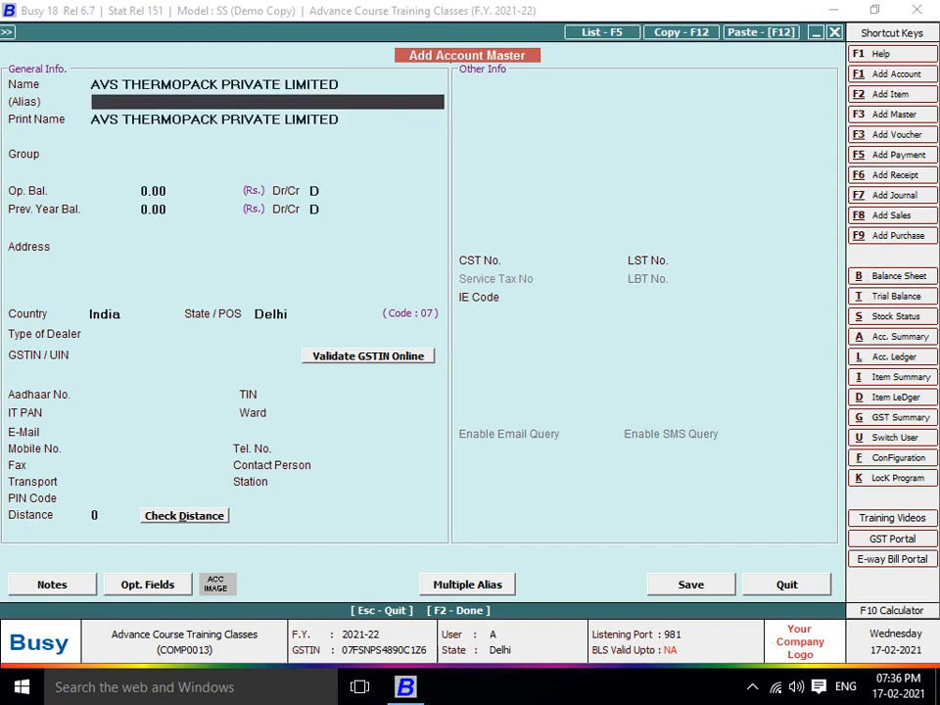
# Put the account in the Sundry Debtors group with state Uttar Pradesh
pyautogui.press('Return')
pyautogui.press('Return')
pyautogui.write('SUN')
pyautogui.press('Down')
pyautogui.press('Return')
pyautogui.press('Return')
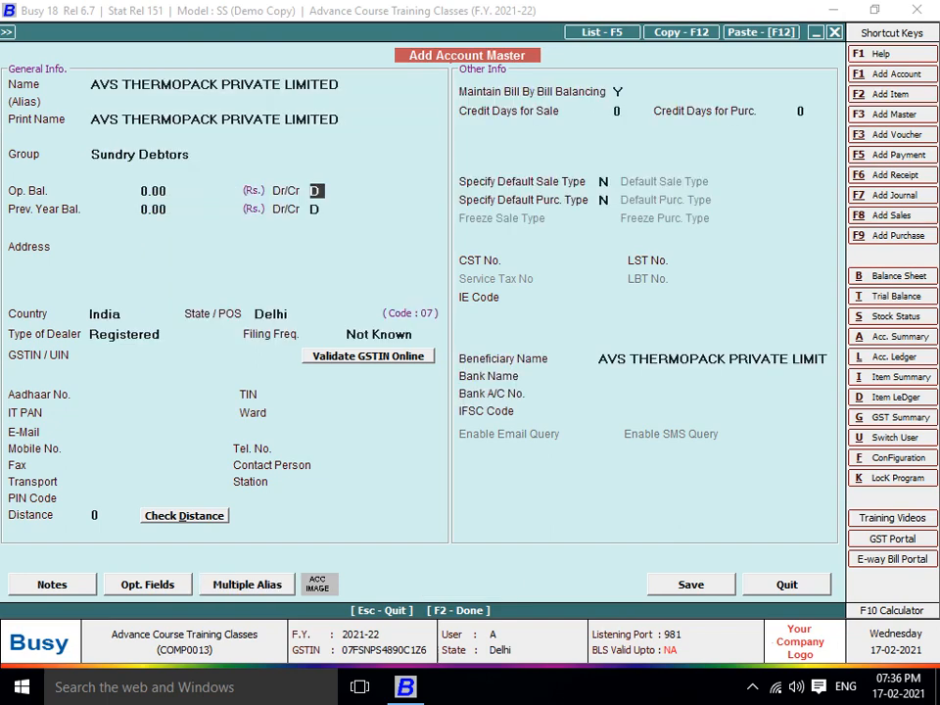
pyautogui.press('Return')
pyautogui.press('Return')
pyautogui.press('Return')
pyautogui.press('Return')
pyautogui.write('U')
pyautogui.press('Return')
pyautogui.press('Return')
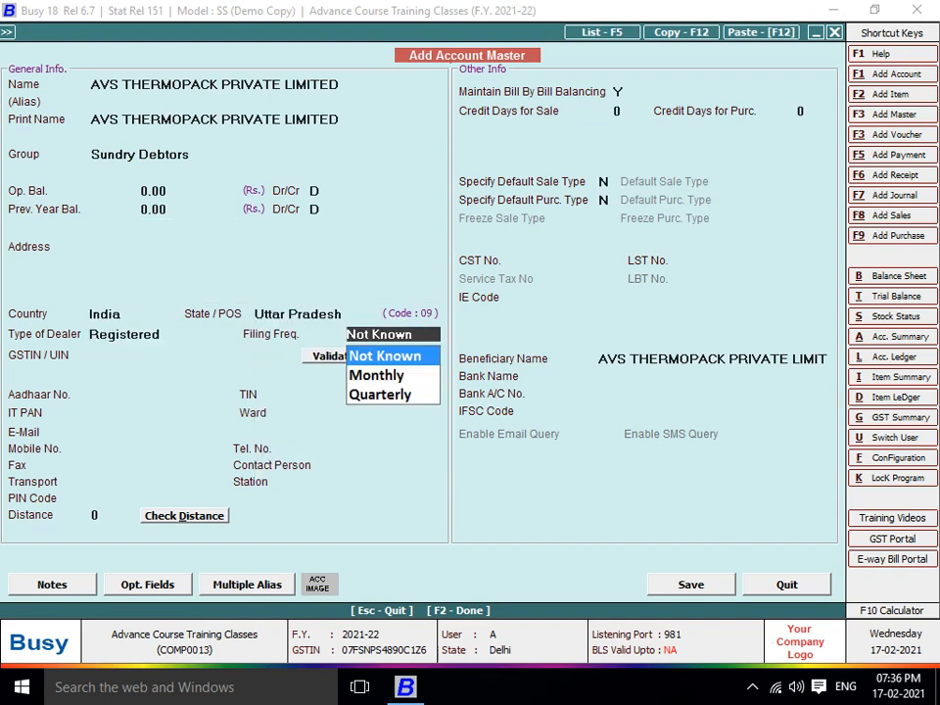
pyautogui.press('Return')
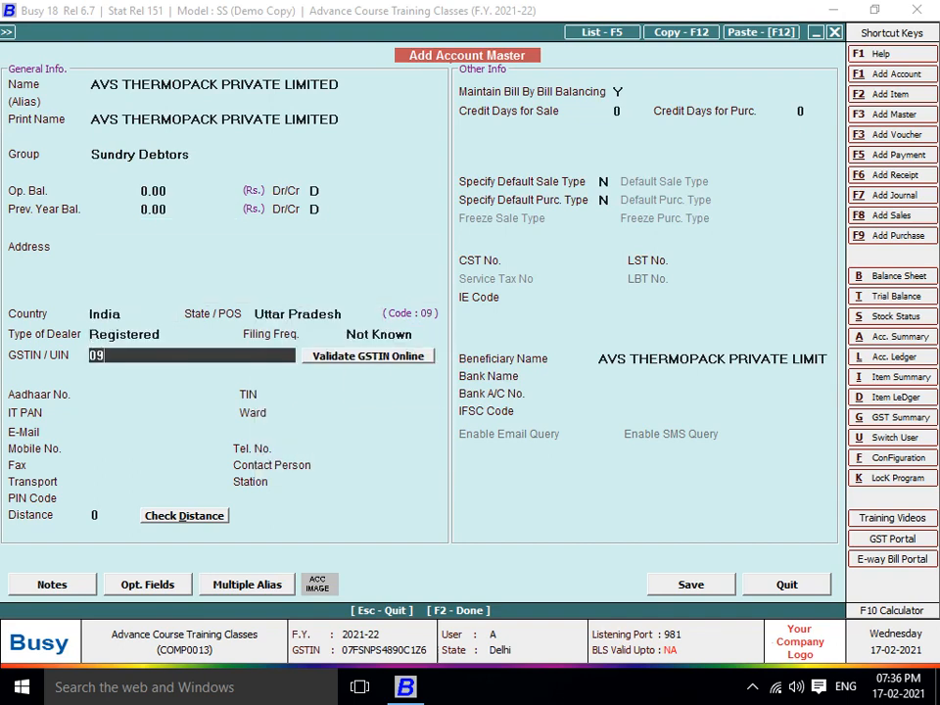
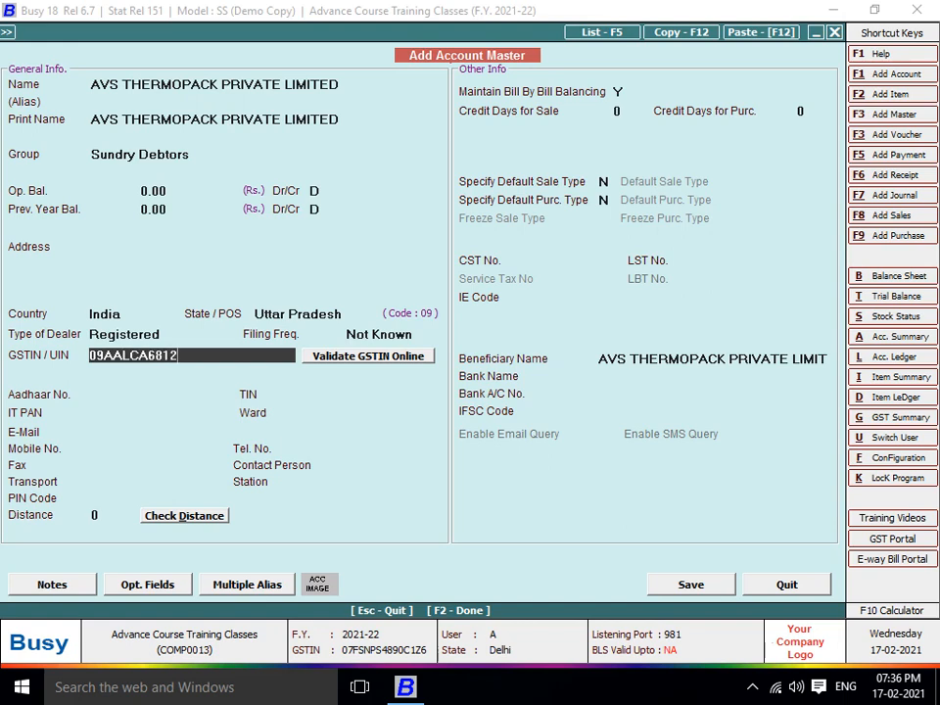
# Enter the customer's GSTIN so the PAN fills in, then save the account
pyautogui.press('Return')
pyautogui.press('Return')
pyautogui.press('Return')
pyautogui.press('Return')
pyautogui.press('Return')
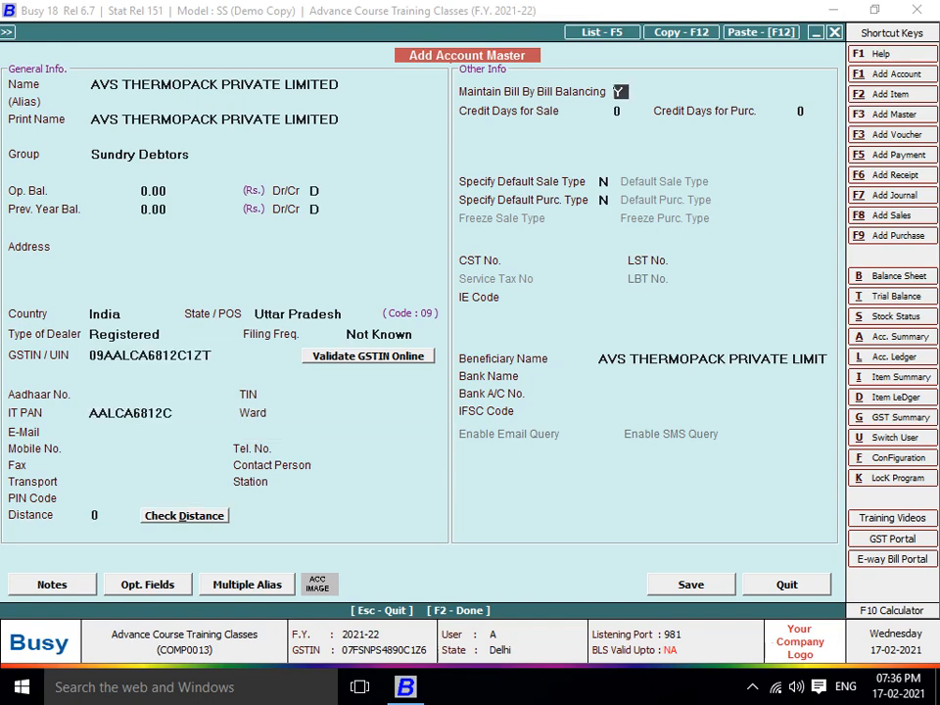
pyautogui.write('N')
pyautogui.press('F2')
pyautogui.press('Return')
pyautogui.press('Return')
pyautogui.press('Return')
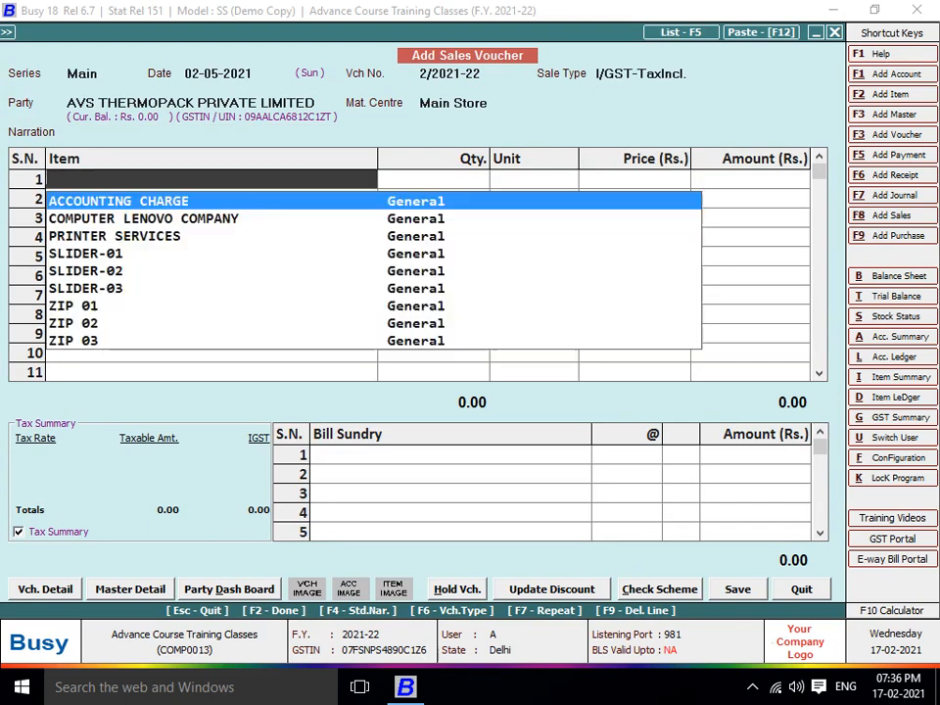
# Add ZIP 03 (120 at 50) and ZIP-04 (302 at 141) to the item grid
pyautogui.write('zip')
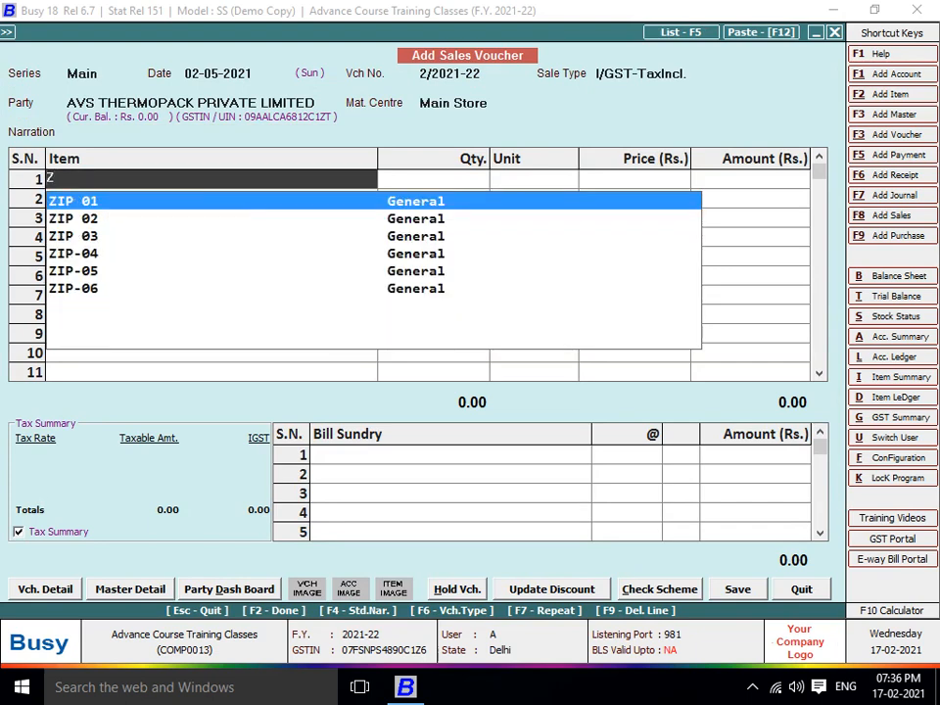
pyautogui.press('Down')
pyautogui.press('Down')
pyautogui.press('Return')
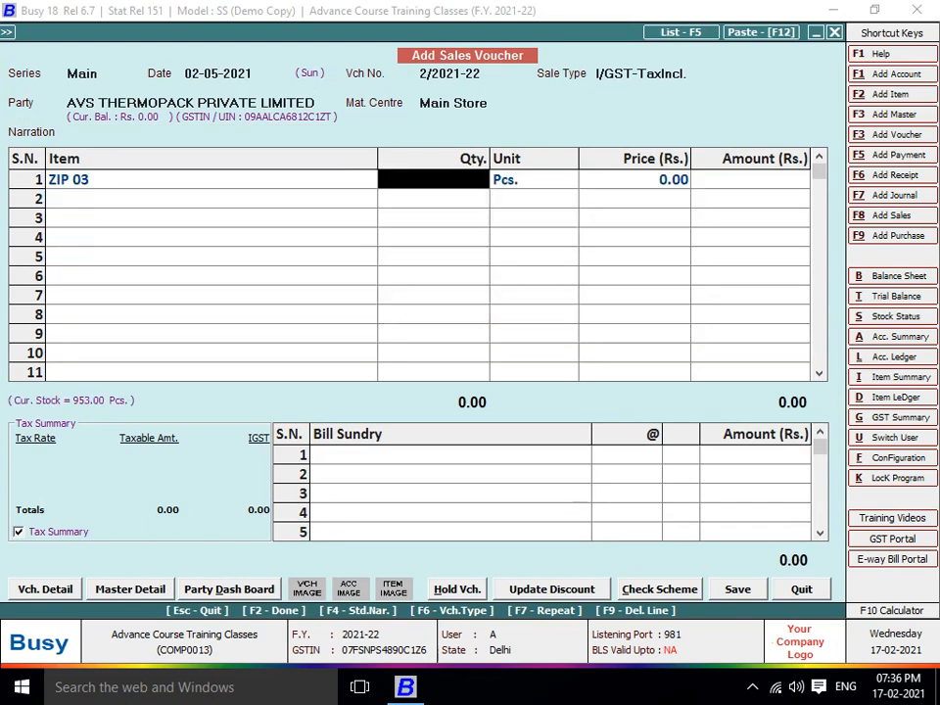
pyautogui.write('120')
pyautogui.press('Return')
pyautogui.write('50')
pyautogui.press('Return')
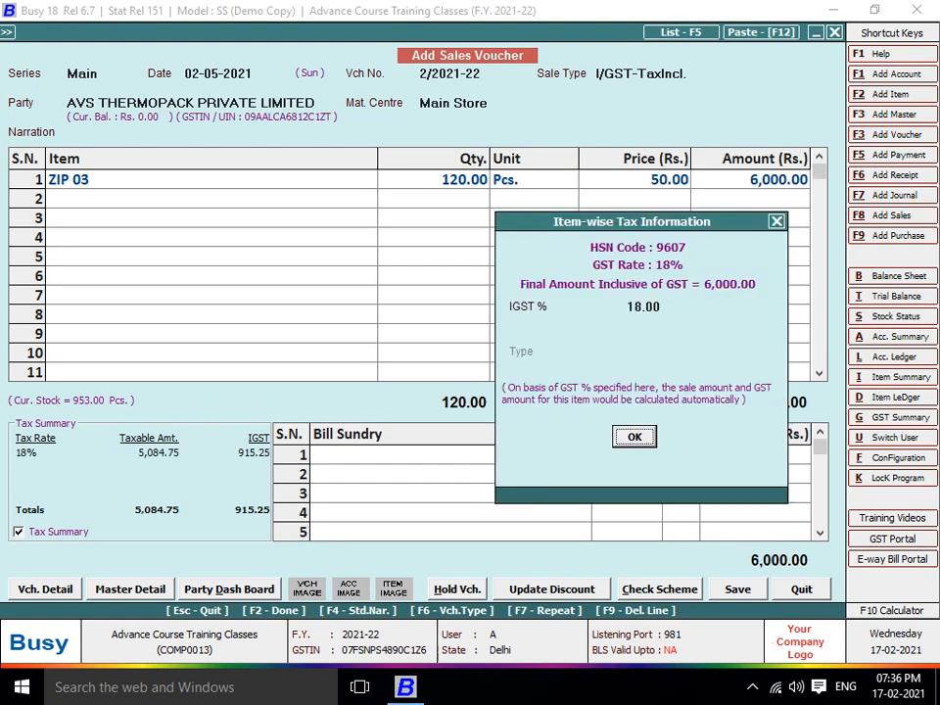
pyautogui.press('Return')
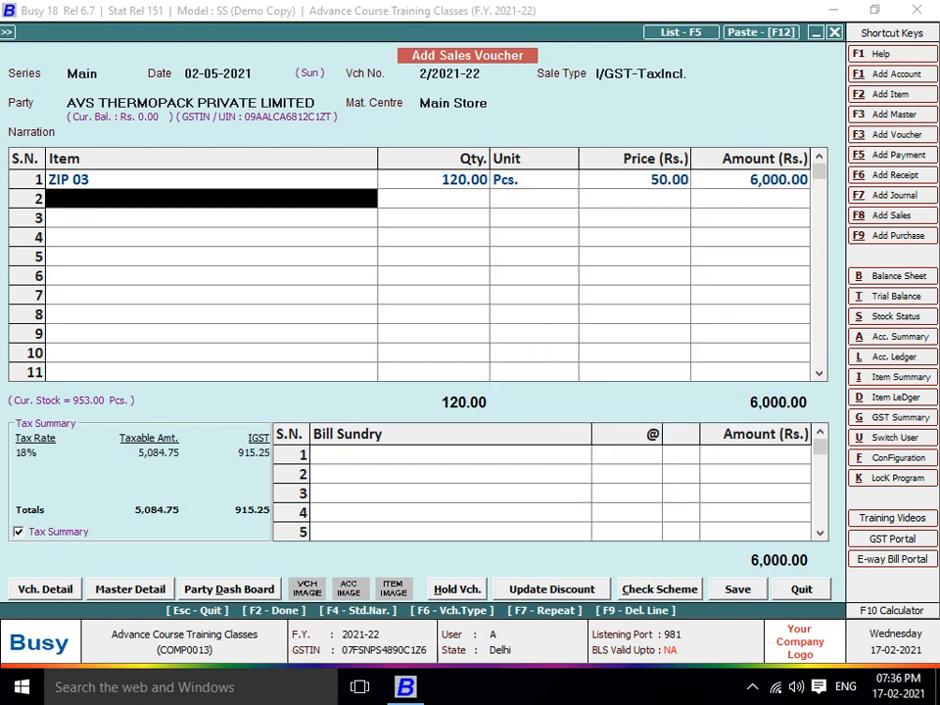
pyautogui.write('zip-04')
pyautogui.press('Return')
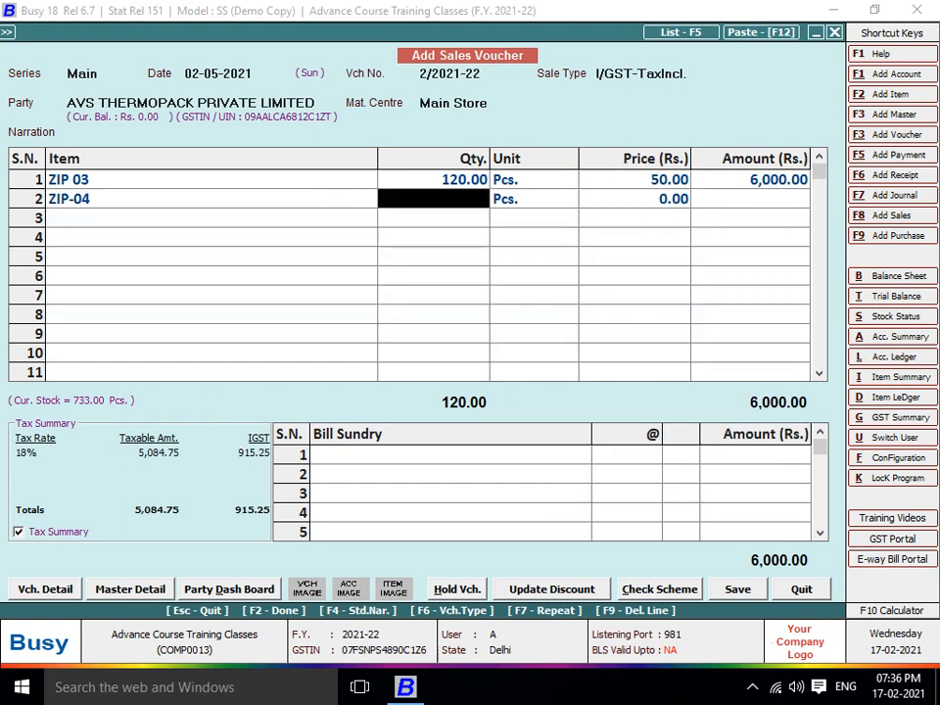
pyautogui.write('302')
pyautogui.press('Return')
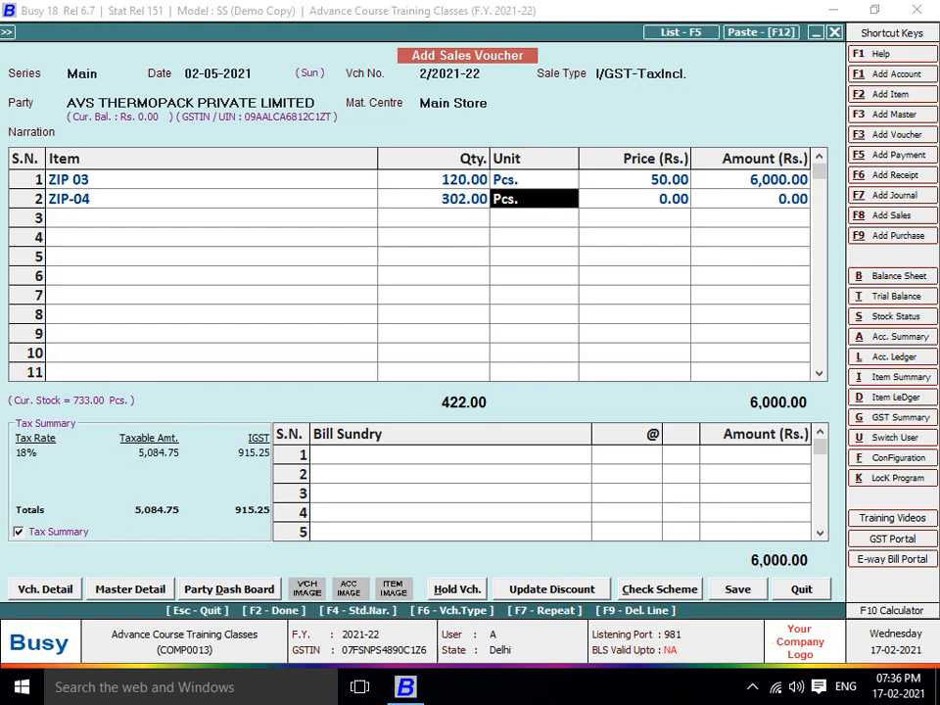
pyautogui.press('Return')
pyautogui.write('141')
pyautogui.press('Return')
pyautogui.press('Return')
pyautogui.press('Return')
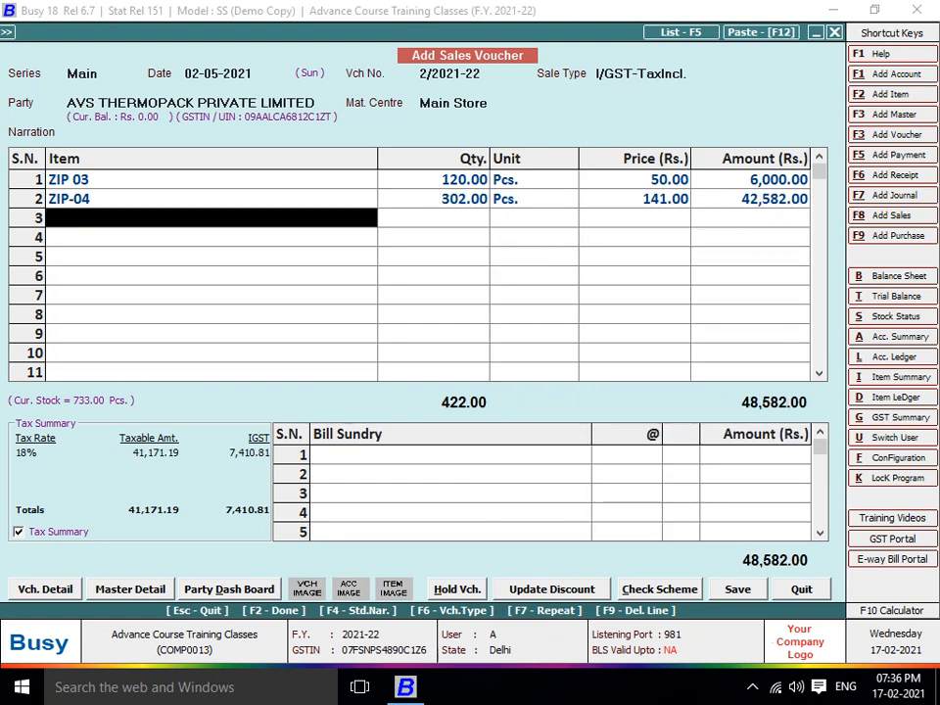
# Add ZIP-05 (133 at 1,100) and SLIDER-01 (92 at 1,100)
pyautogui.write('zIP')
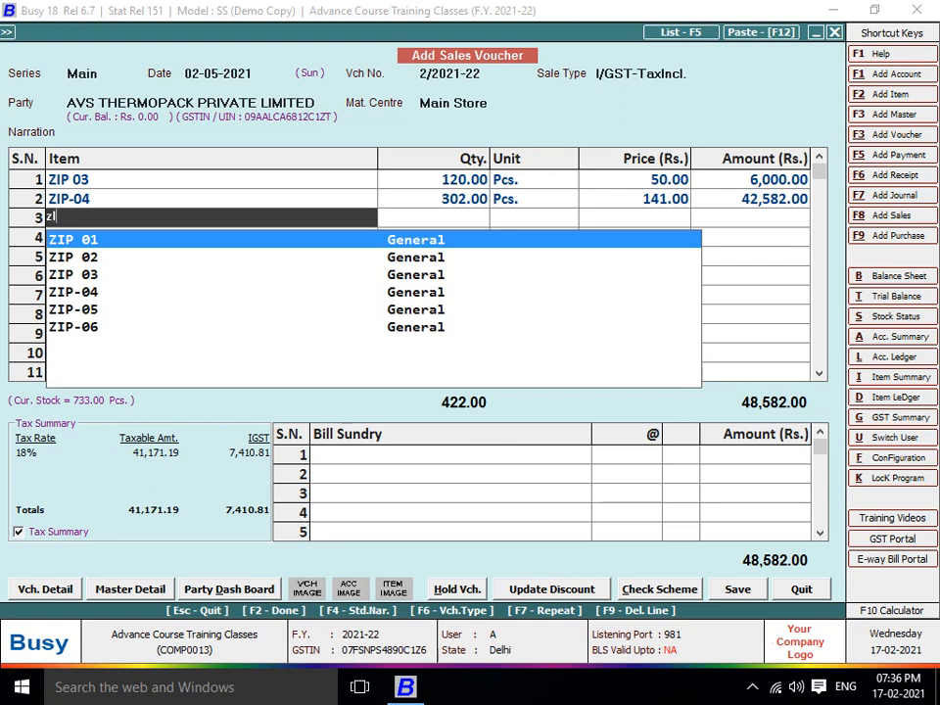
pyautogui.press('Down')
pyautogui.press('Down')
pyautogui.press('Down')
pyautogui.press('Down')
pyautogui.press('Return')
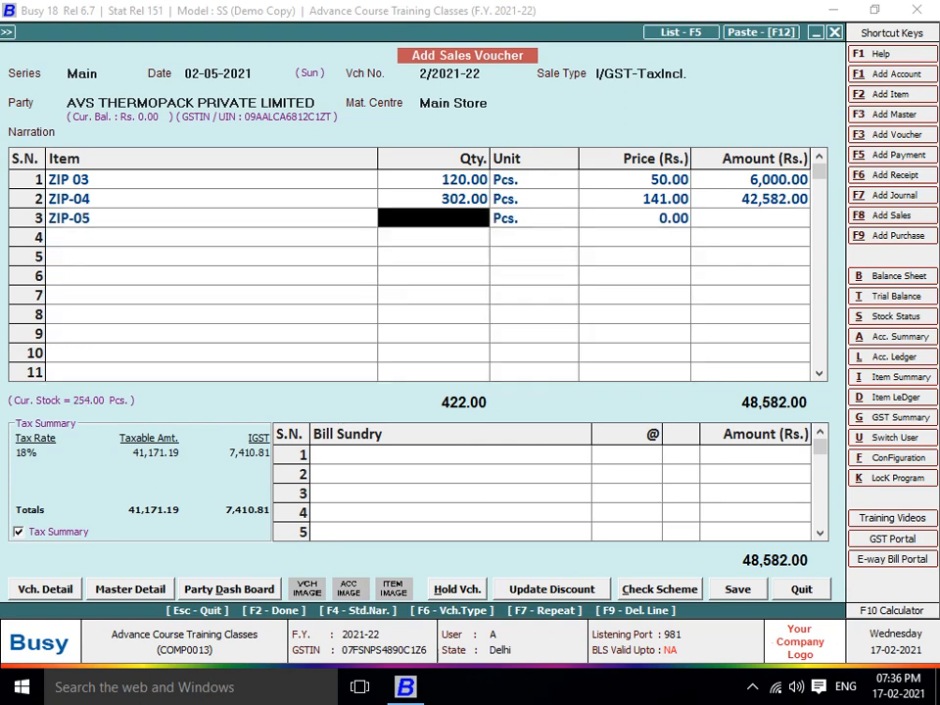
pyautogui.write('133')
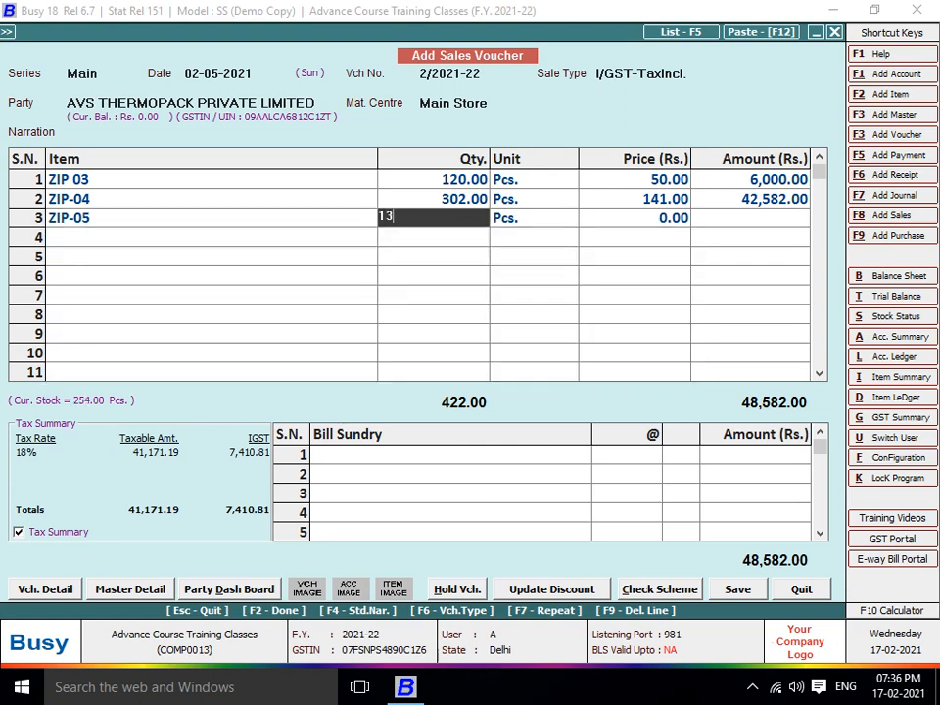
pyautogui.press('Return')
pyautogui.press('Return')
pyautogui.press('Return')
pyautogui.press('Return')
pyautogui.press('Return')
pyautogui.write('01')
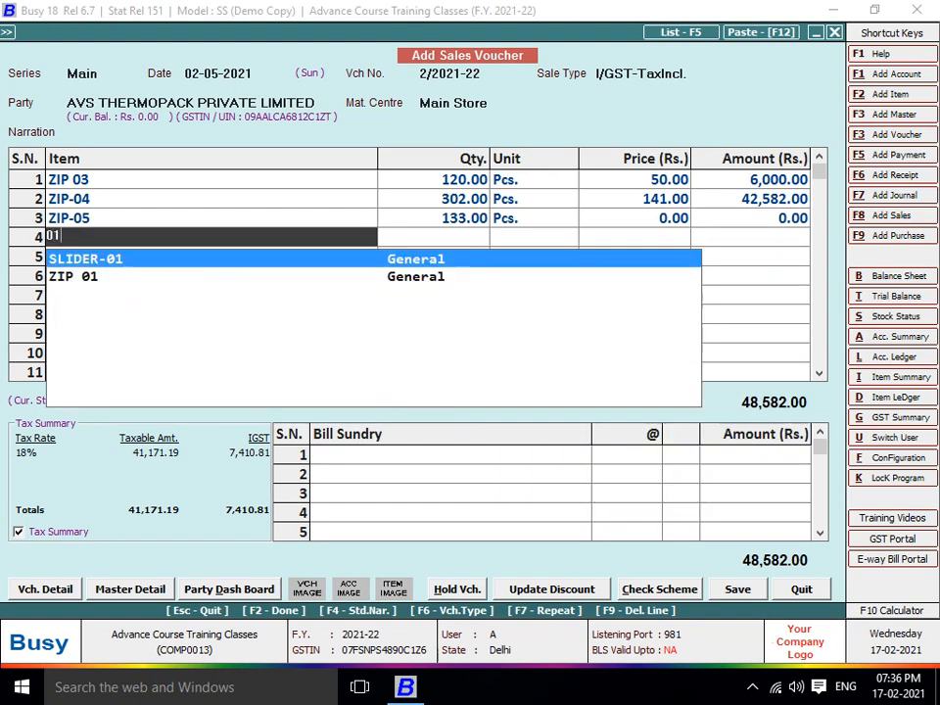
pyautogui.press('Return')
pyautogui.write('92')
pyautogui.press('Return')
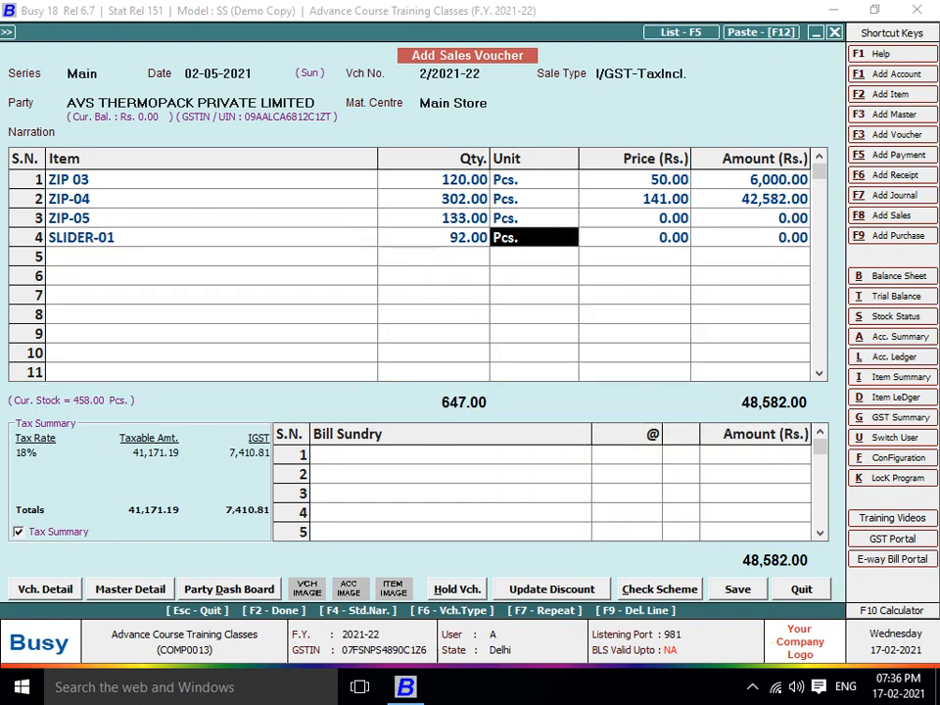
pyautogui.press('Return')
pyautogui.press('Up')
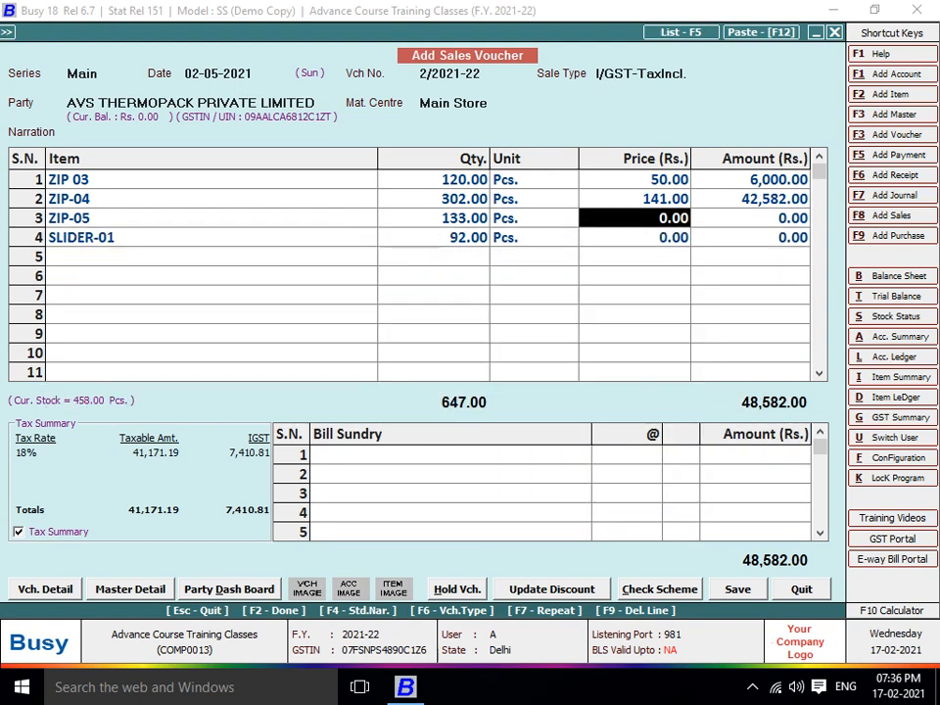
pyautogui.write('1100')
pyautogui.press('Return')
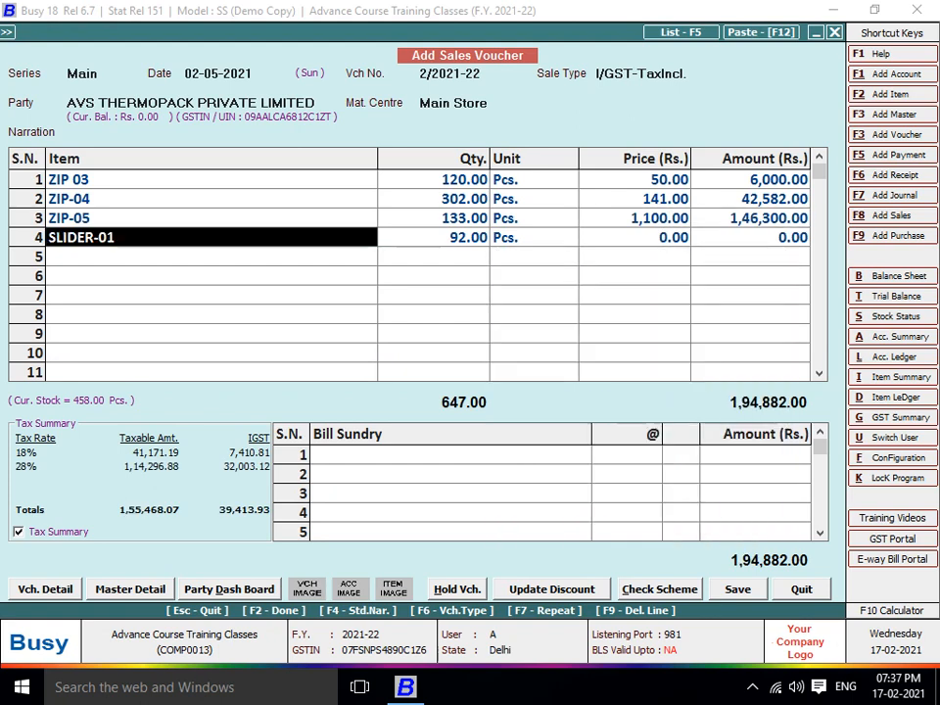
pyautogui.press('Return')
pyautogui.press('Return')
pyautogui.press('Return')
pyautogui.write('1100')
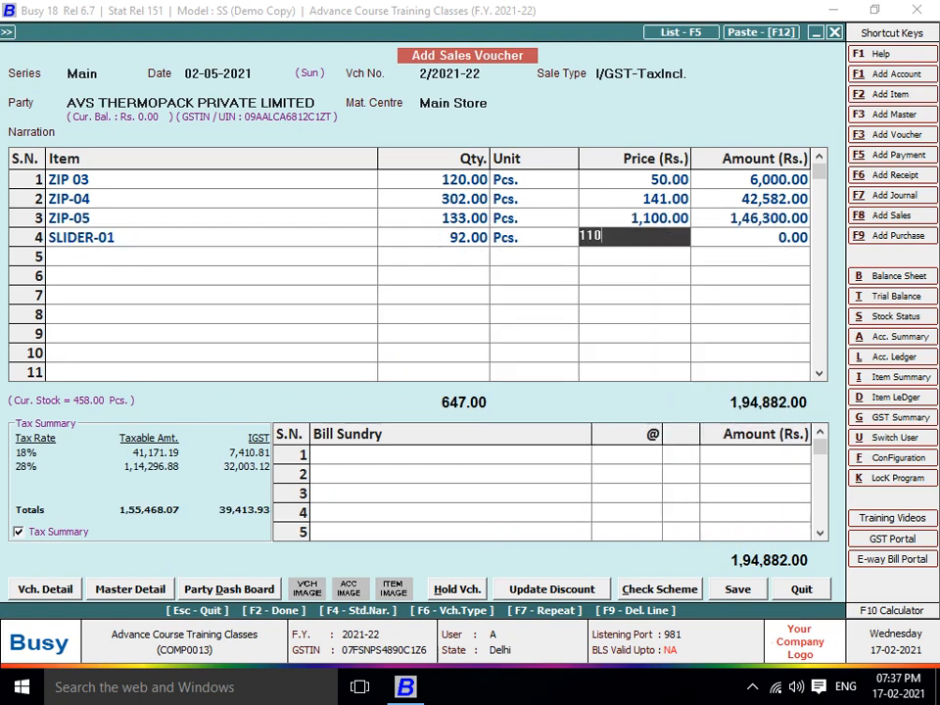
pyautogui.press('Return')
pyautogui.press('Return')
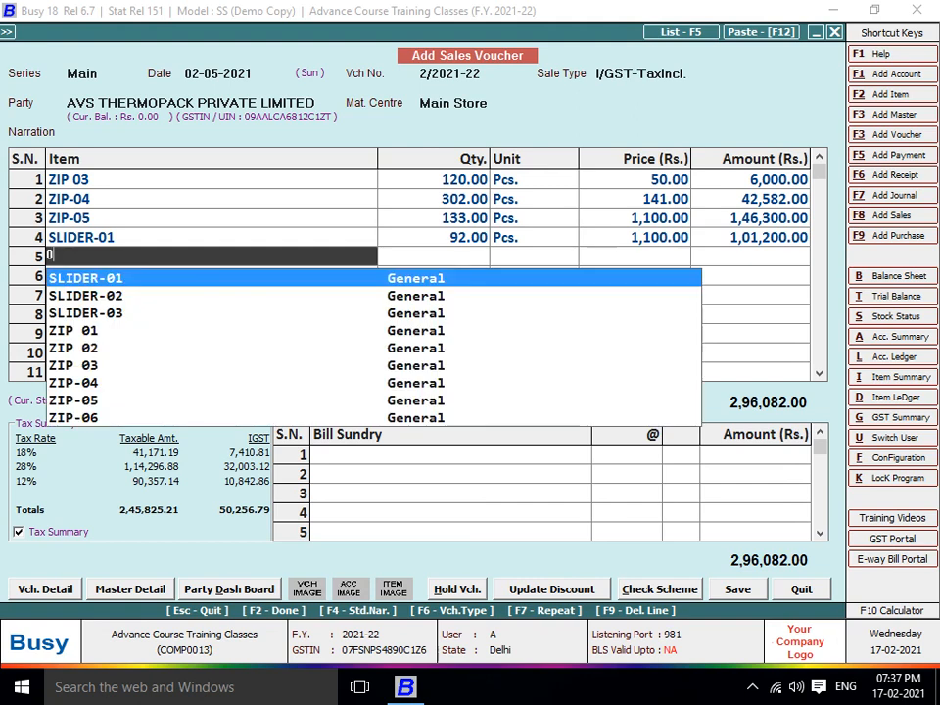
# Add SLIDER-03 and SLIDER-02, each 100 at 1,100
pyautogui.write('03')
pyautogui.press('Return')
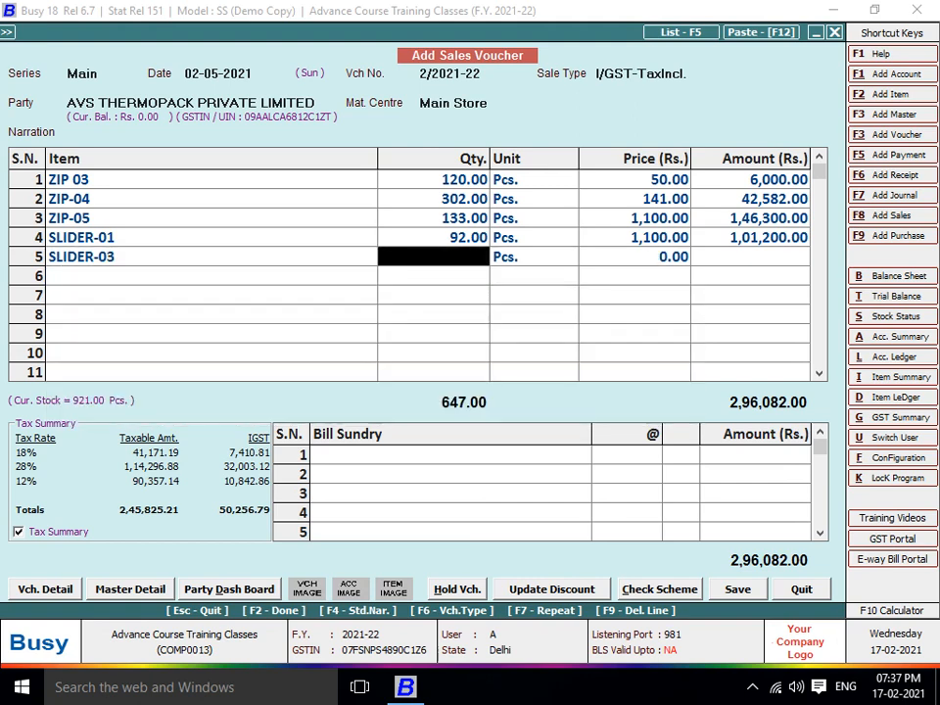
pyautogui.write('100')
pyautogui.press('Return')
pyautogui.press('Return')
pyautogui.write('1100')
pyautogui.press('Return')
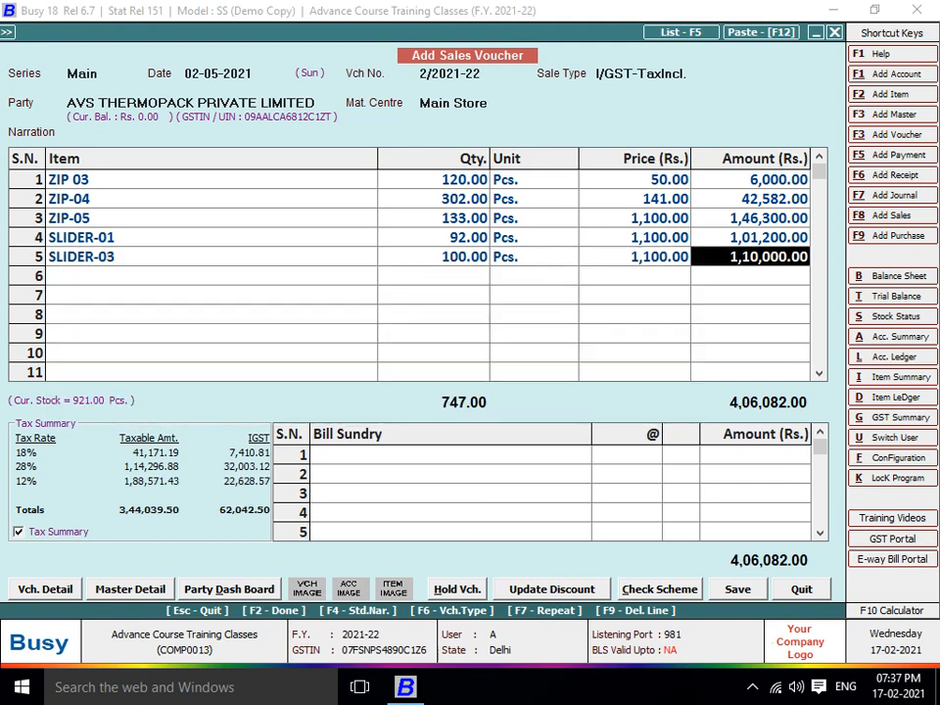
pyautogui.press('Return')
pyautogui.write('02')
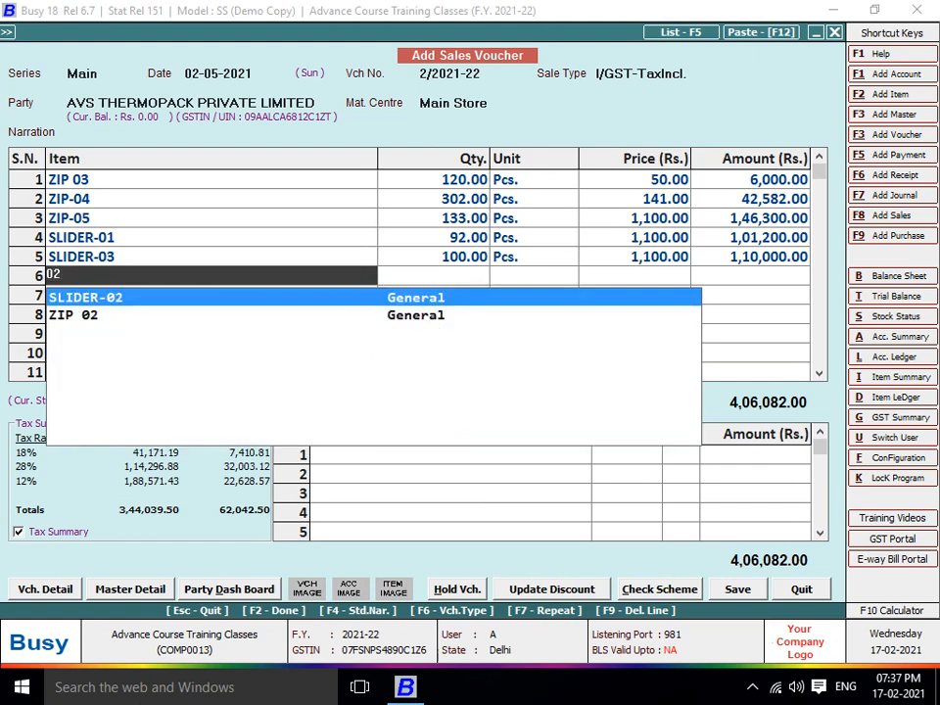
pyautogui.press('Return')
pyautogui.write('100')
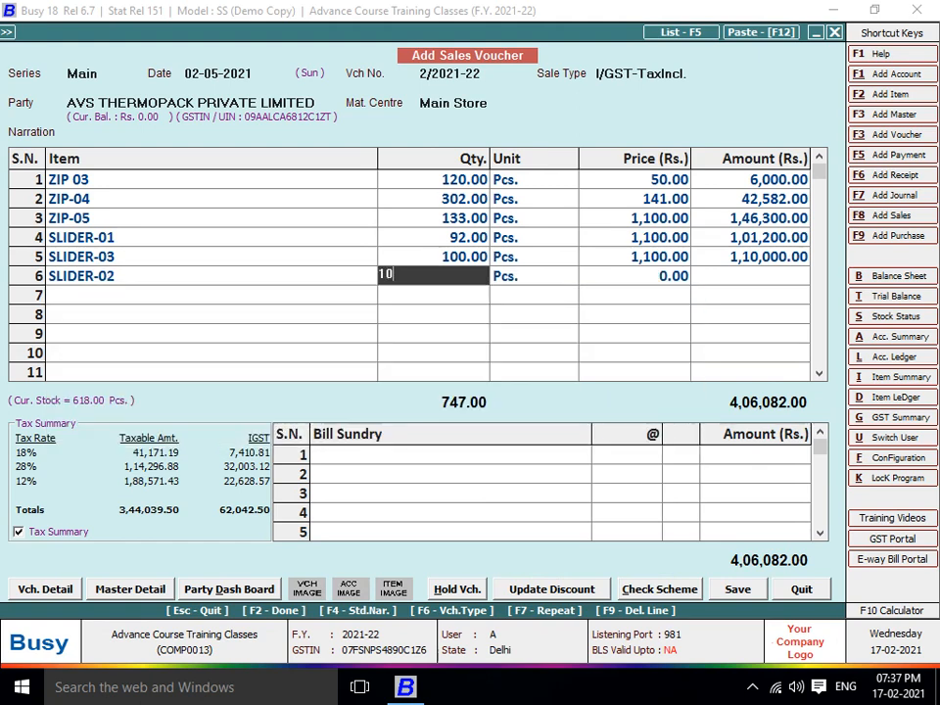
pyautogui.press('Return')
pyautogui.press('Return')
pyautogui.write('1100')
pyautogui.press('Return')
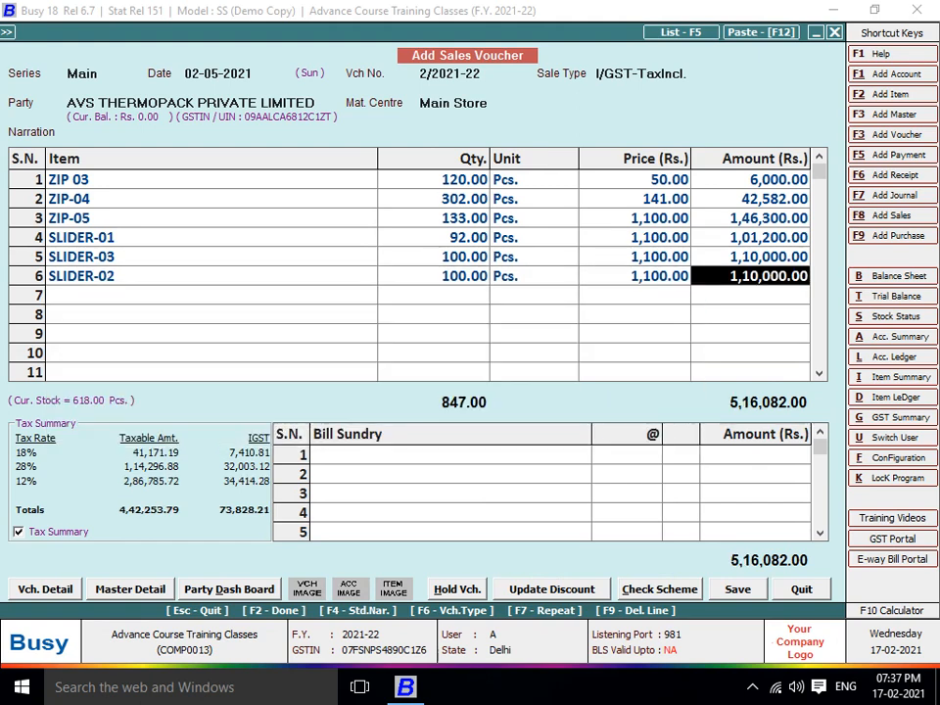
pyautogui.press('Return')
pyautogui.press('Return')
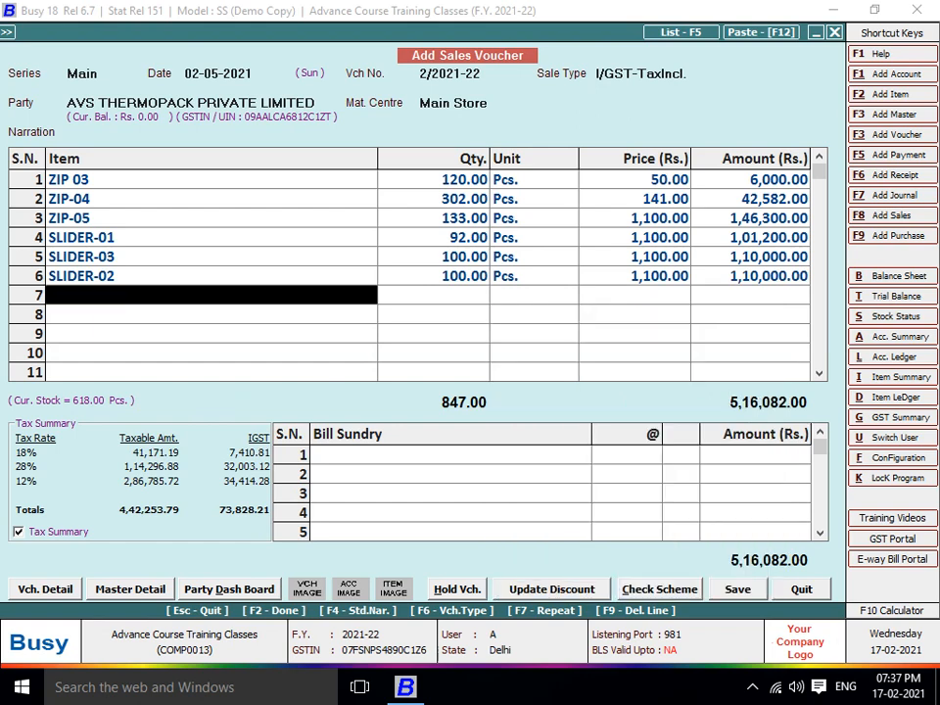
pyautogui.press('Up')
pyautogui.press('Up')
pyautogui.press('Up')
pyautogui.press('Up')
pyautogui.press('Up')
pyautogui.press('Up')
pyautogui.press('Up')
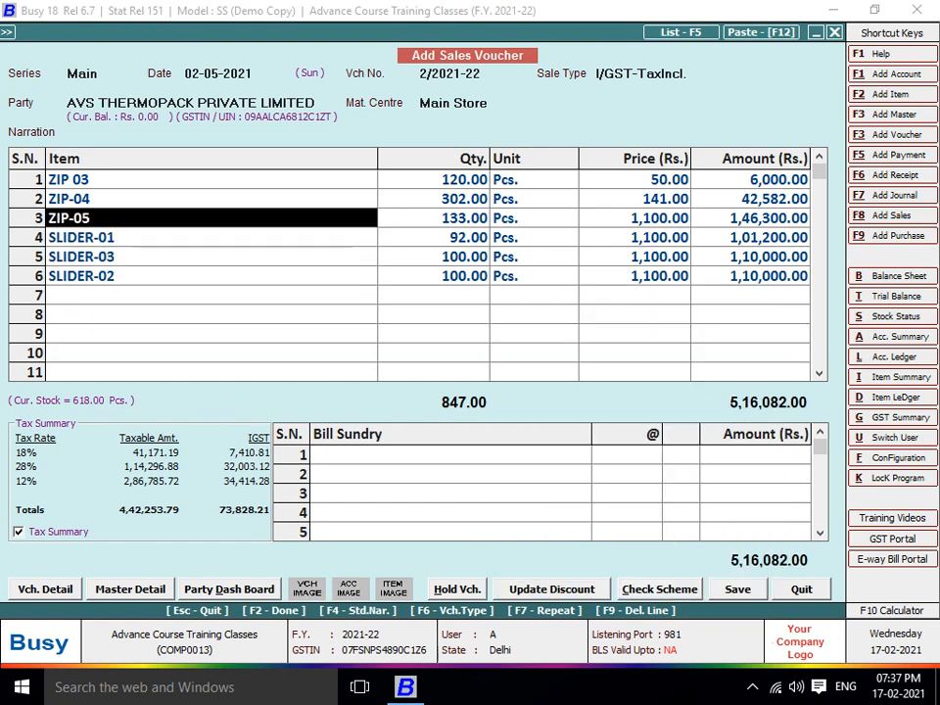
# Set the sale type to I/GST-ItemWise
pyautogui.press('Up')
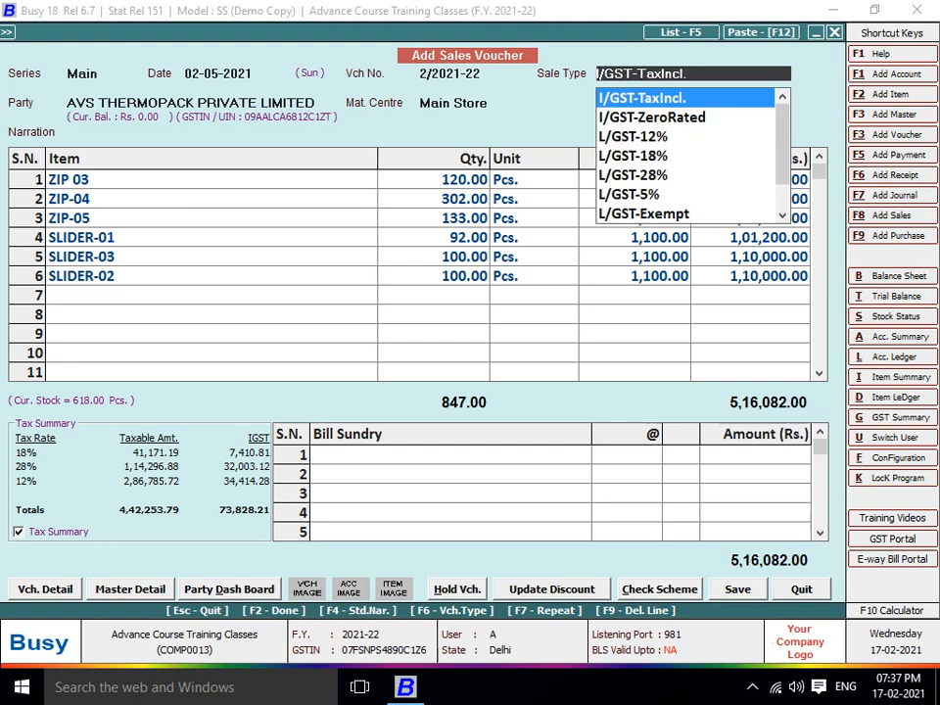
pyautogui.write('L IT')
pyautogui.press('BackSpace')
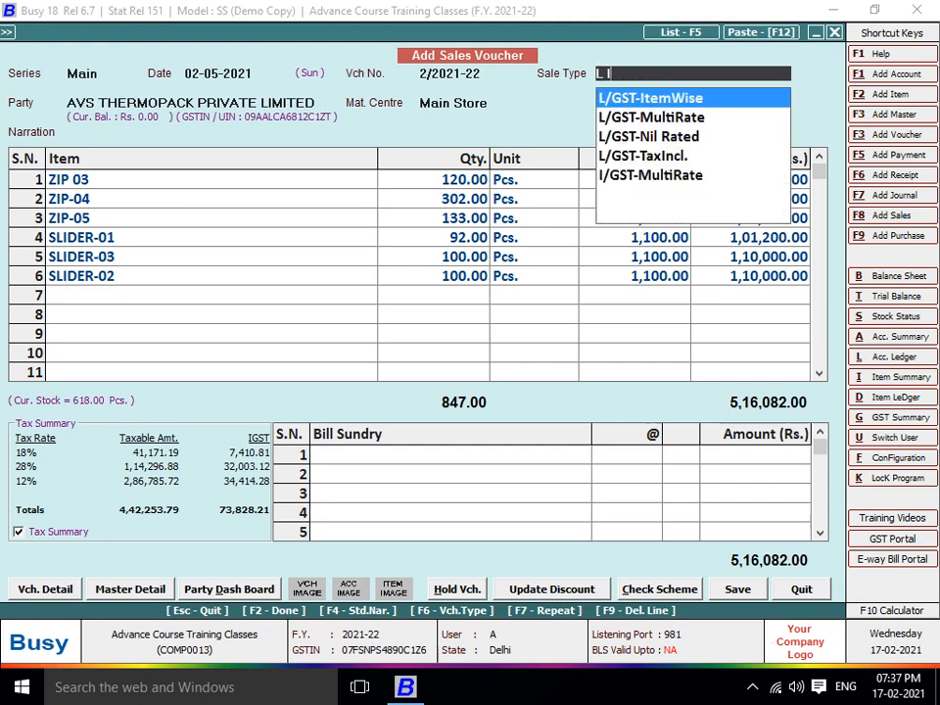
pyautogui.press('BackSpace')
pyautogui.press('BackSpace')
pyautogui.press('BackSpace')
pyautogui.write('I TE')
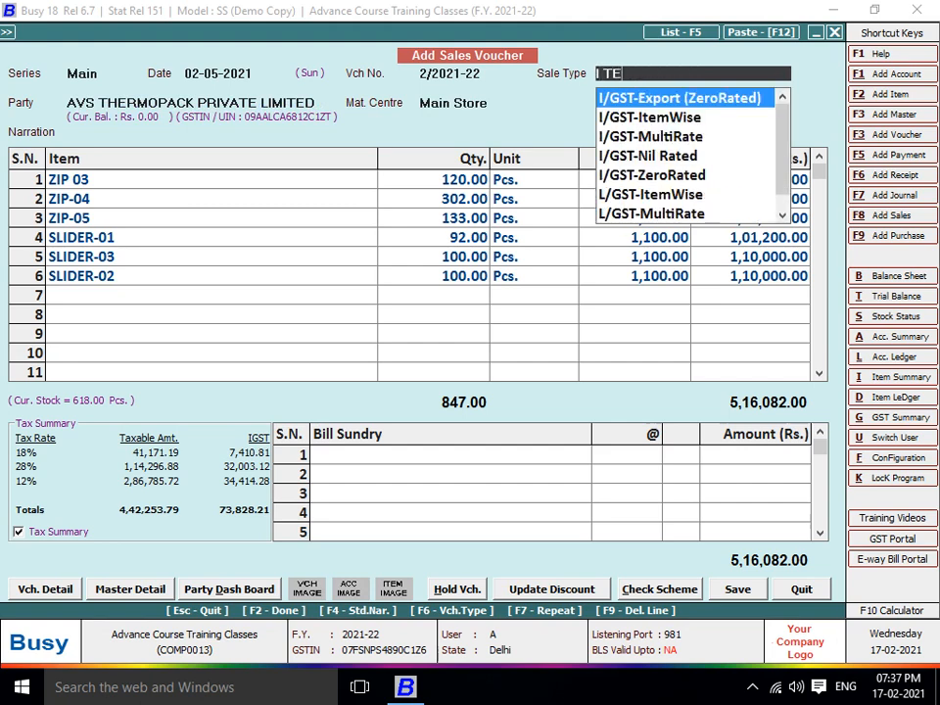
pyautogui.write('M')
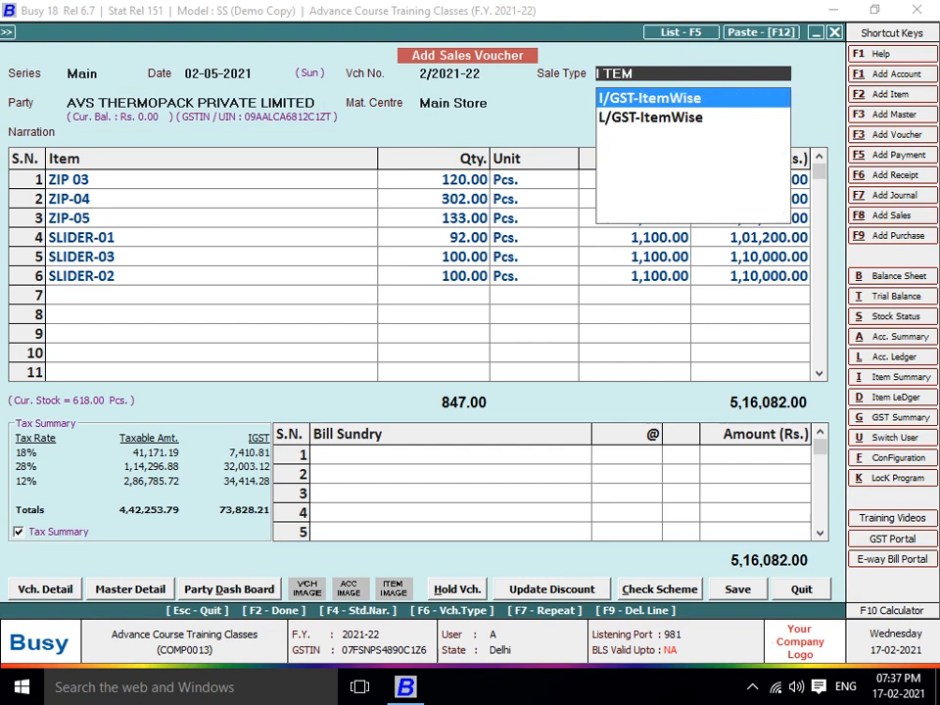
pyautogui.press('Down')
pyautogui.press('Up')
# Add ACCOUNTING CHARGE as row 7 and confirm saving the voucher
pyautogui.press('Return')
pyautogui.press('Return')
pyautogui.press('Return')
pyautogui.press('Return')
pyautogui.press('Return')
pyautogui.press('Return')
pyautogui.press('Return')
pyautogui.press('Return')
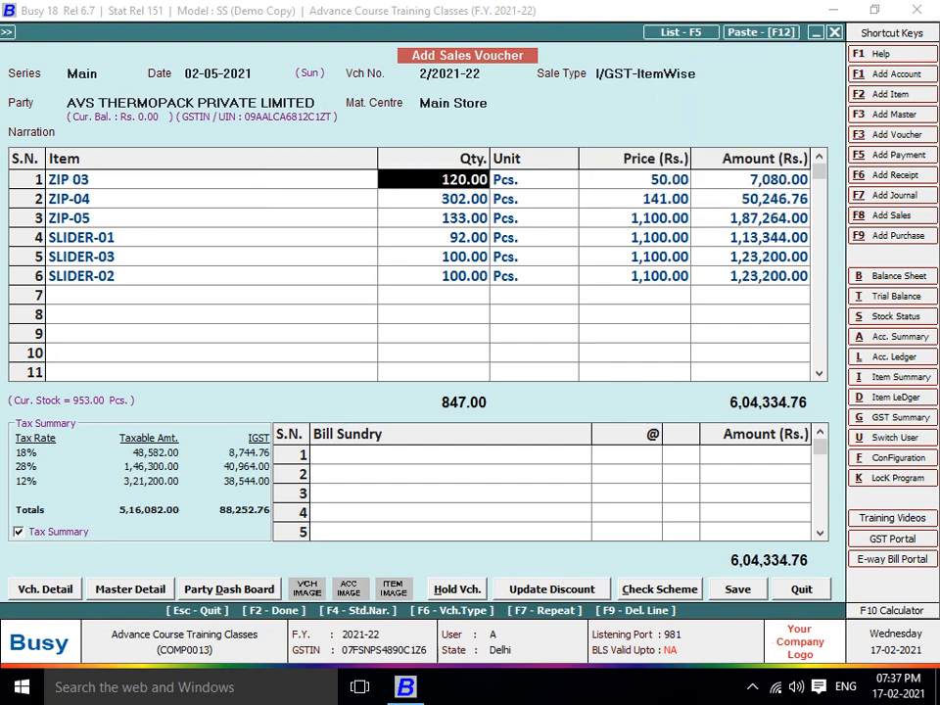
pyautogui.press('Return')
pyautogui.press('Return')
pyautogui.press('Return')
pyautogui.press('Return')
pyautogui.press('Return')
pyautogui.press('Return')
pyautogui.press('Return')
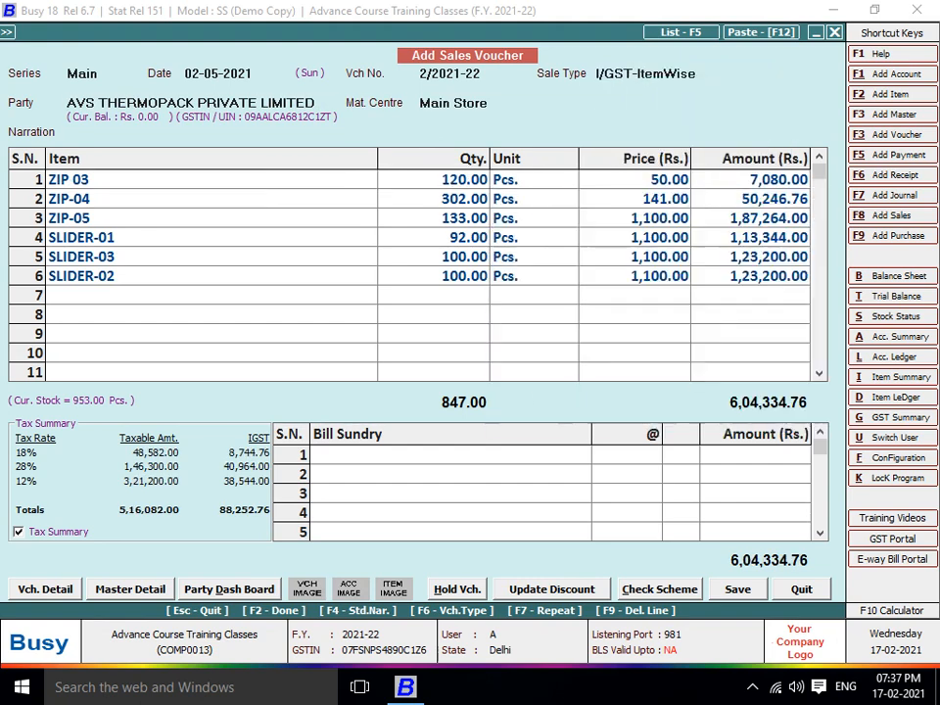
pyautogui.press('Return')
pyautogui.press('Return')
pyautogui.press('Return')
pyautogui.press('Return')
pyautogui.press('Return')
pyautogui.press('Return')
pyautogui.press('Return')
pyautogui.press('Return')
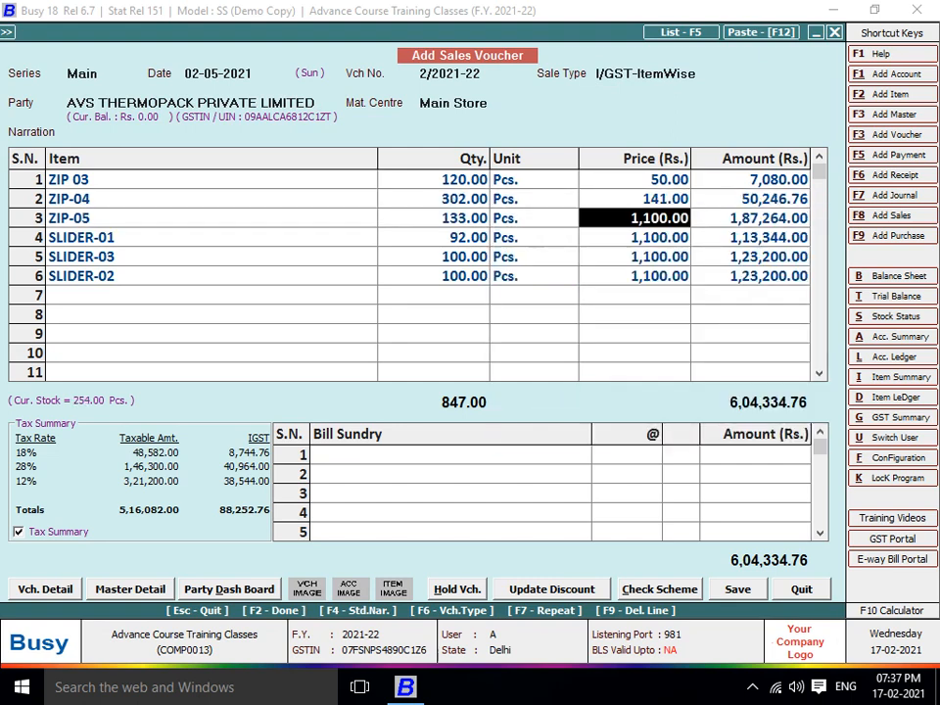
pyautogui.press('Return')
pyautogui.press('Return')
pyautogui.press('Return')
pyautogui.press('Return')
pyautogui.press('Return')
pyautogui.press('Return')
pyautogui.press('Return')
pyautogui.press('Return')
pyautogui.press('Return')
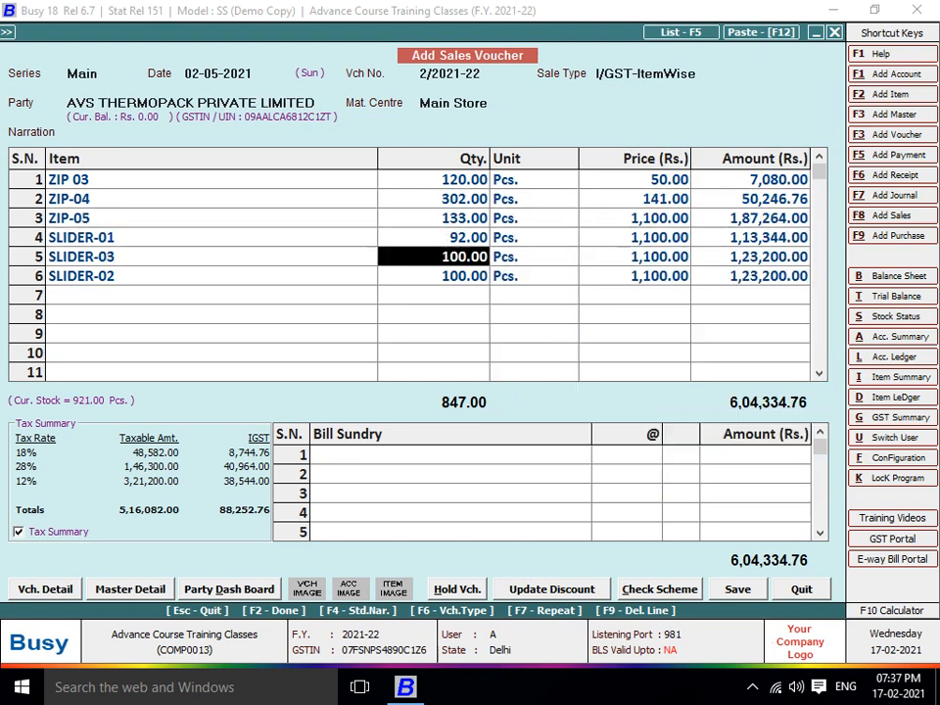
pyautogui.press('Return')
pyautogui.press('Return')
pyautogui.press('Return')
pyautogui.press('Return')
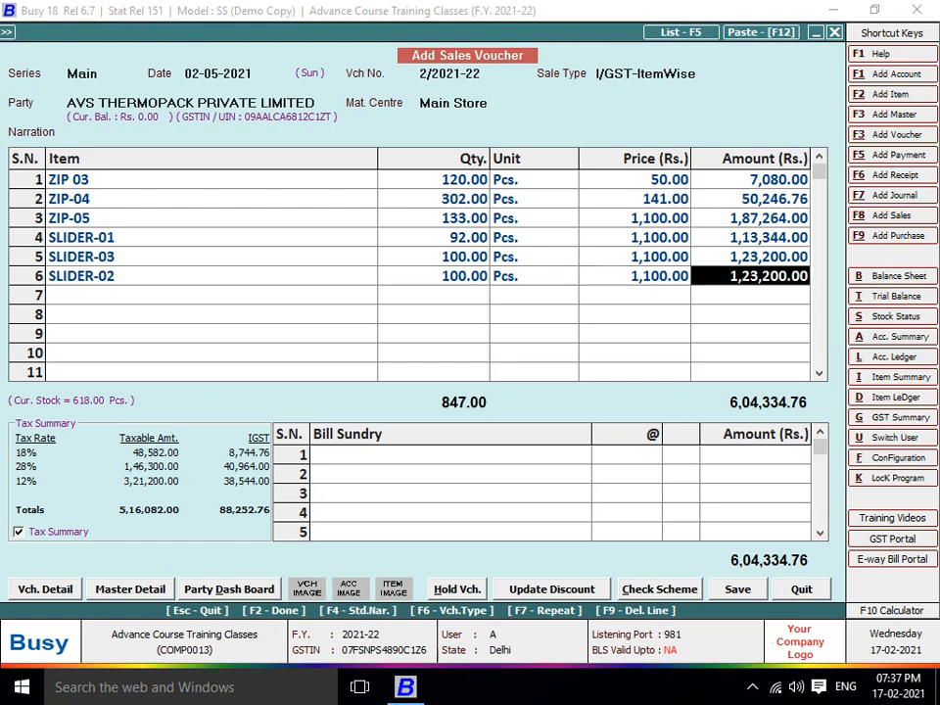
pyautogui.press('Return')
pyautogui.press('Return')
pyautogui.press('Return')
pyautogui.press('Return')
pyautogui.press('Return')
pyautogui.press('Return')
pyautogui.press('Return')
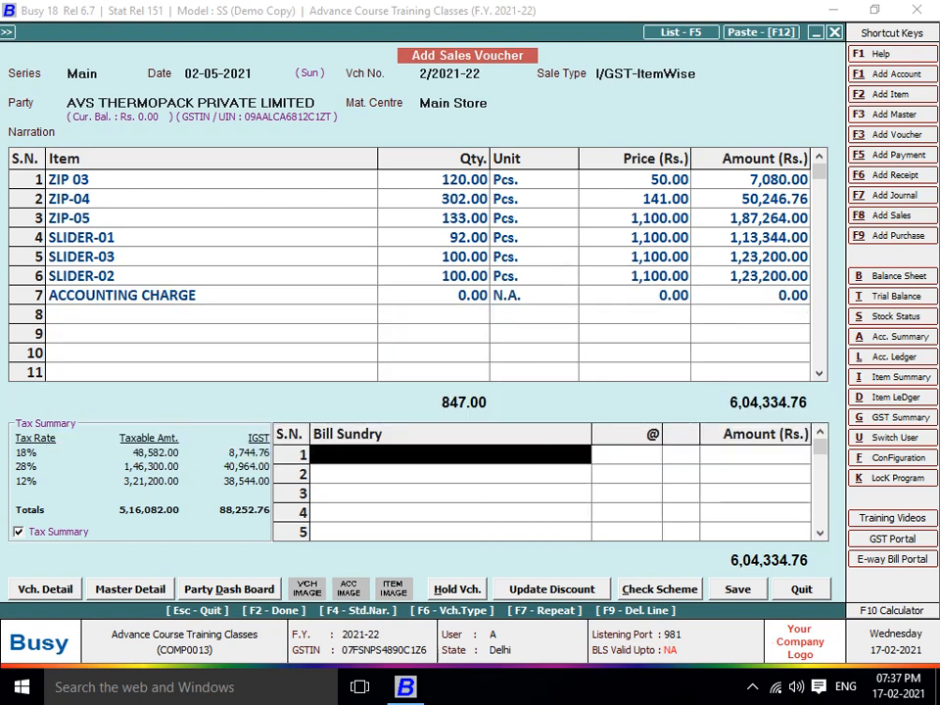
pyautogui.press('Up')
pyautogui.press('Up')
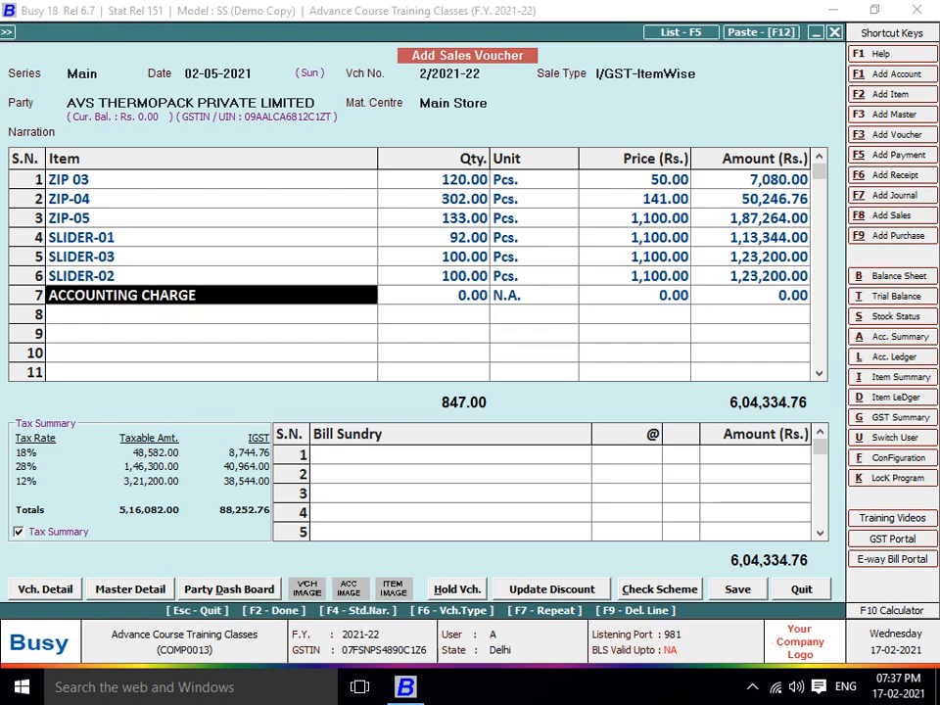
pyautogui.press('F2')
pyautogui.press('F2')
pyautogui.press('F2')
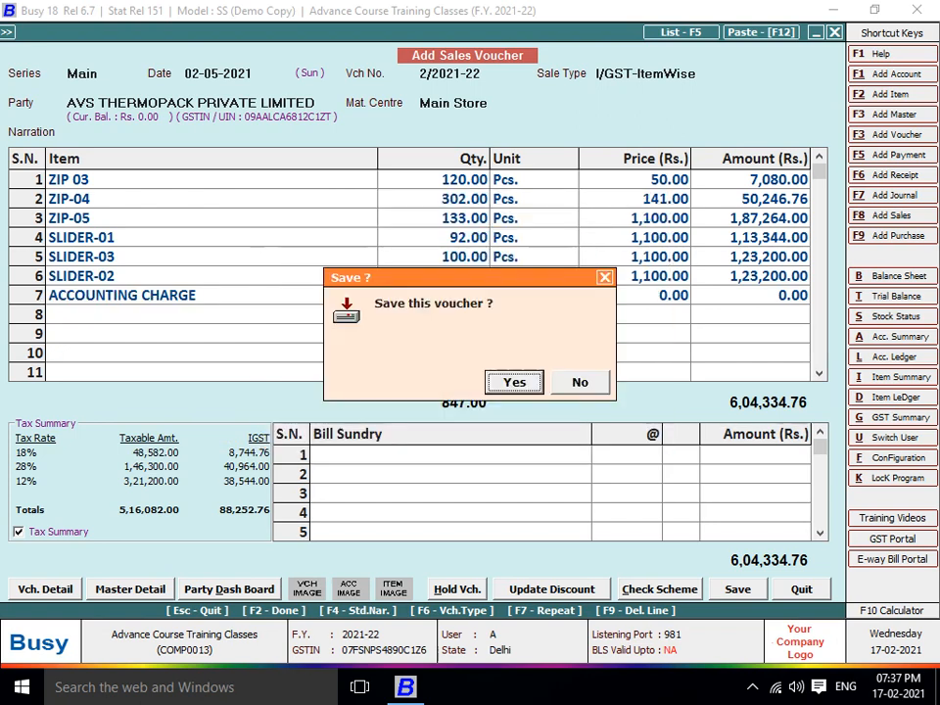
pyautogui.press('Return')
# Skip printing and start the next sales voucher in the Main series, dated 01-05-2021
pyautogui.press('n')
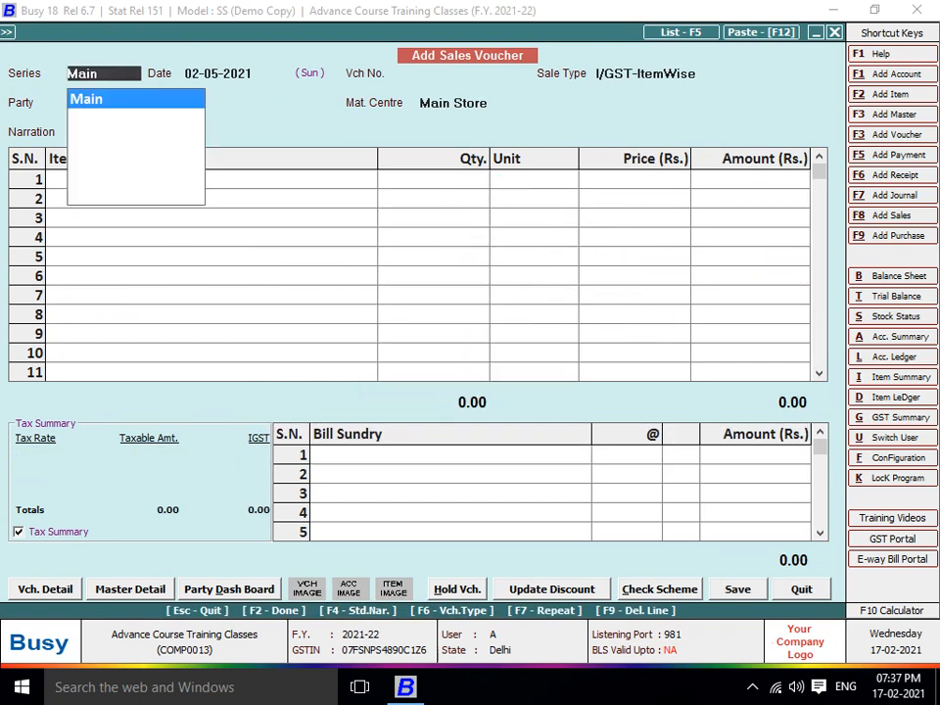
pyautogui.press('Return')
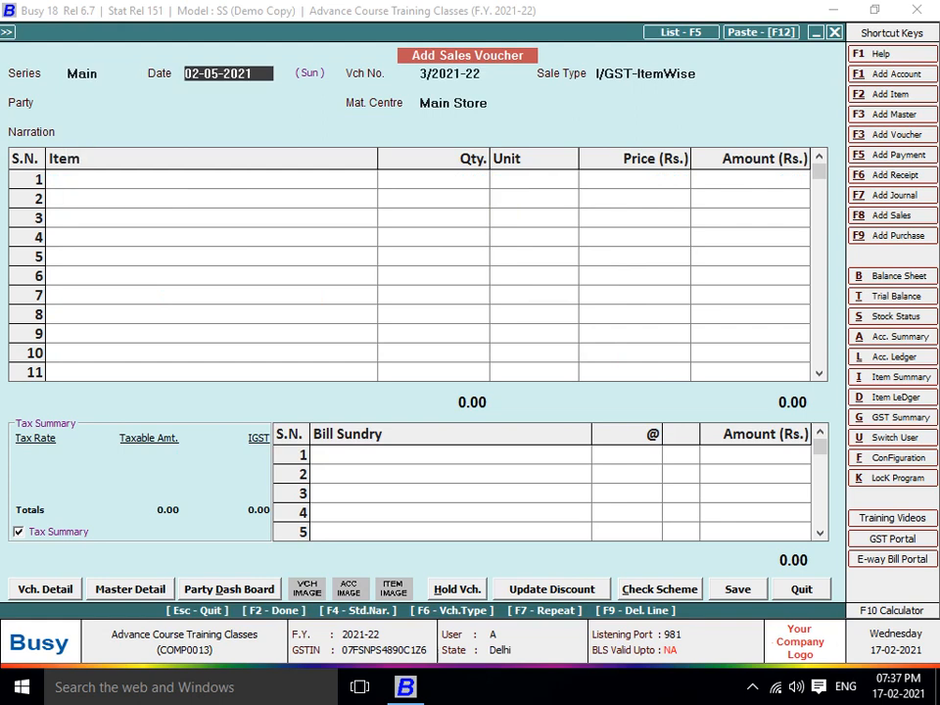
pyautogui.write('1-5')
pyautogui.press('Return')
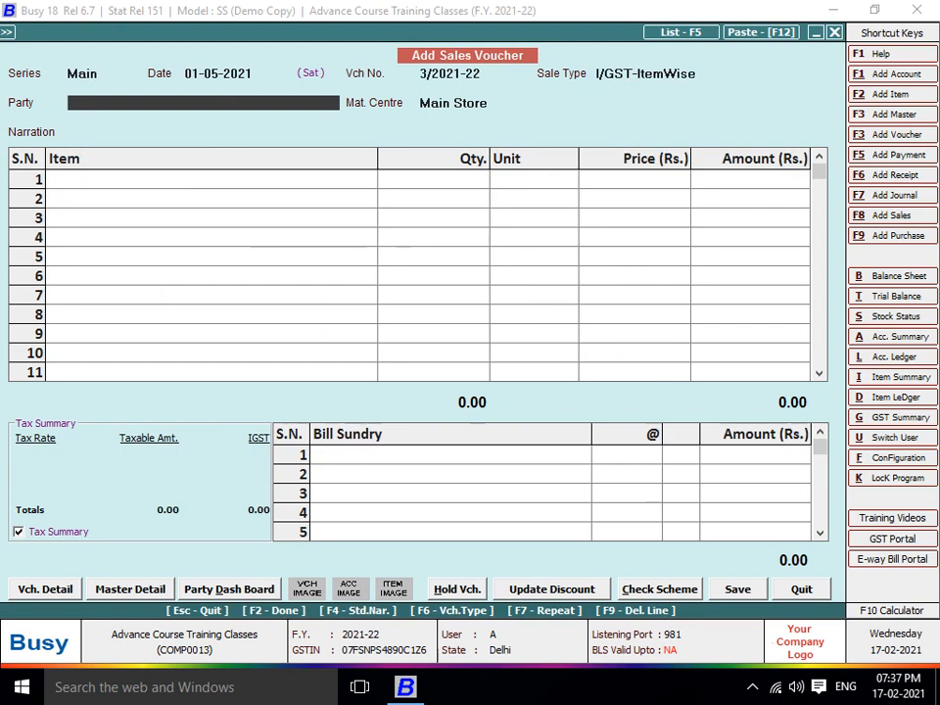
# Create party KAMAL under Sundry Debtors as an Un-Registered dealer and save it
pyautogui.hotkey('alt', 'f1')
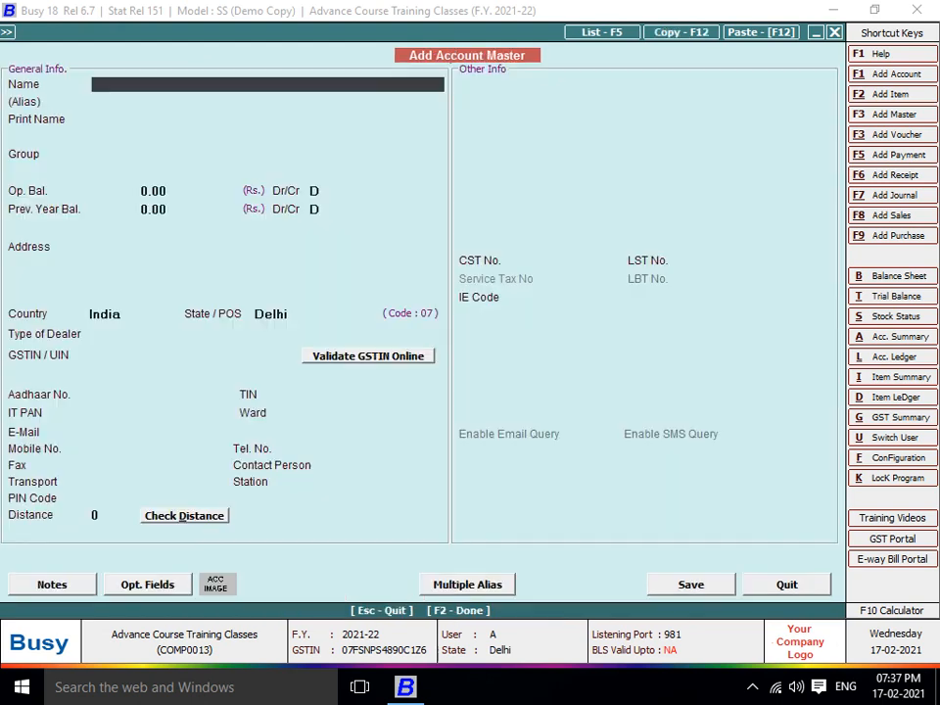
pyautogui.write('KAMAL')
pyautogui.press('Return')
pyautogui.press('Return')
pyautogui.press('Return')
pyautogui.write('SUN')
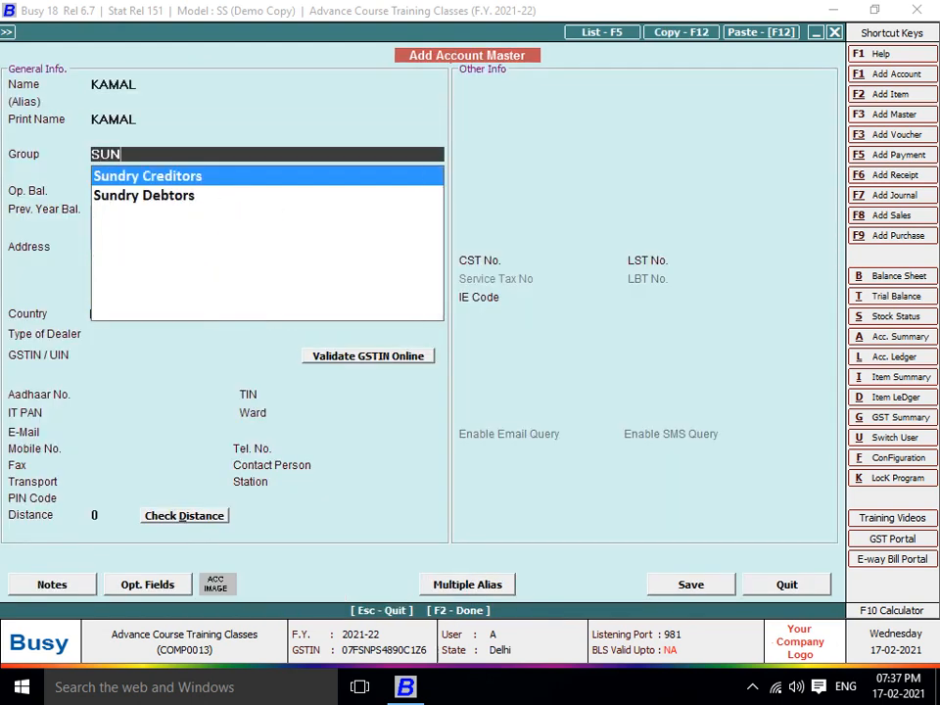
pyautogui.press('Down')
pyautogui.press('Return')
pyautogui.press('Return')
pyautogui.press('Return')
pyautogui.press('Return')
pyautogui.press('Return')
pyautogui.press('Return')
pyautogui.press('Return')
pyautogui.press('Return')
pyautogui.press('Return')
pyautogui.press('Return')
pyautogui.press('Return')
pyautogui.press('Return')
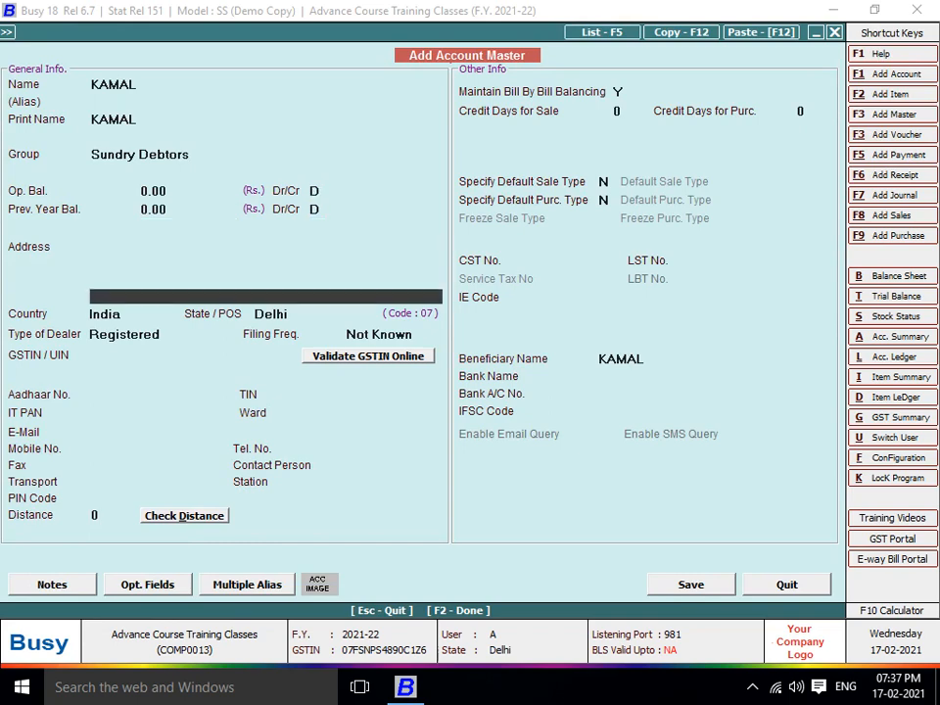
pyautogui.hotkey('shift', 'Tab')
pyautogui.write('UN')
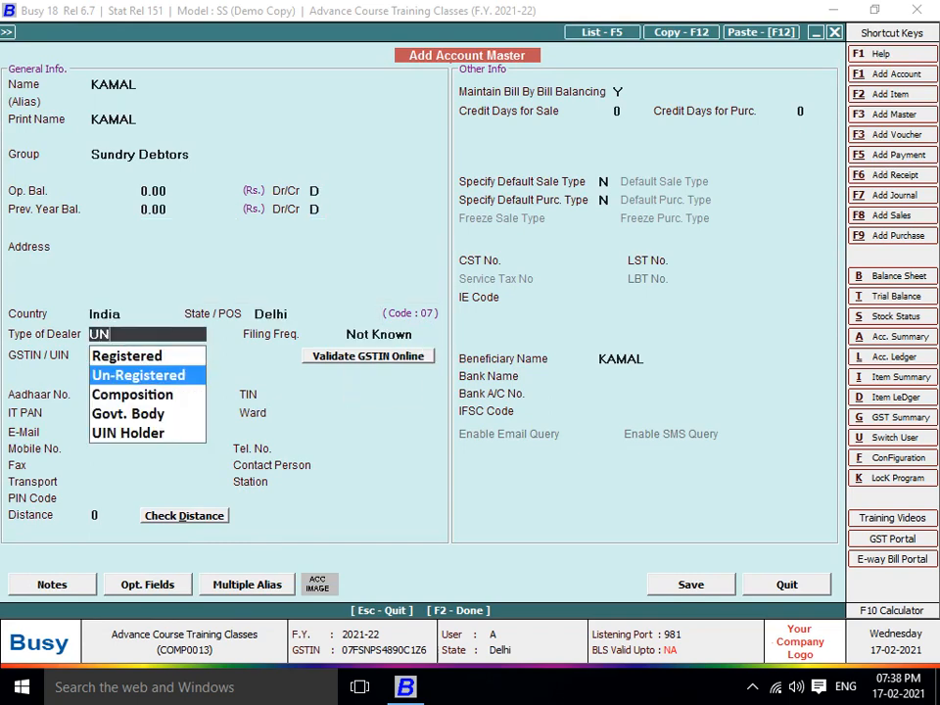
pyautogui.press('Return')
pyautogui.press('F2')
pyautogui.press('Return')
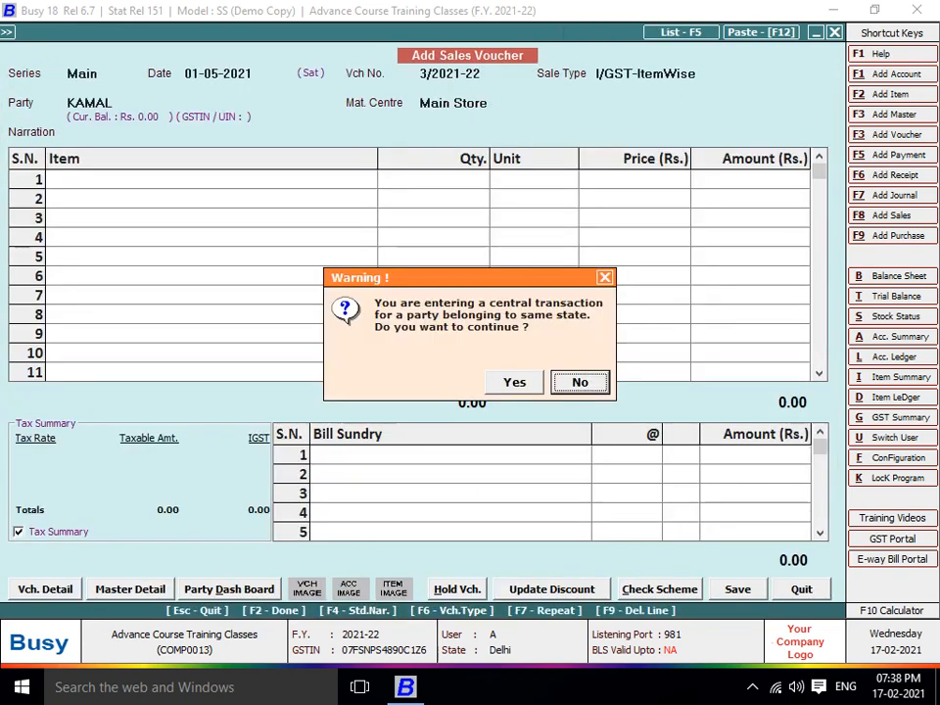
pyautogui.press('Return')
# Set the voucher's sale type to L/GST-TaxIncl
pyautogui.hotkey('shift', 'Tab')
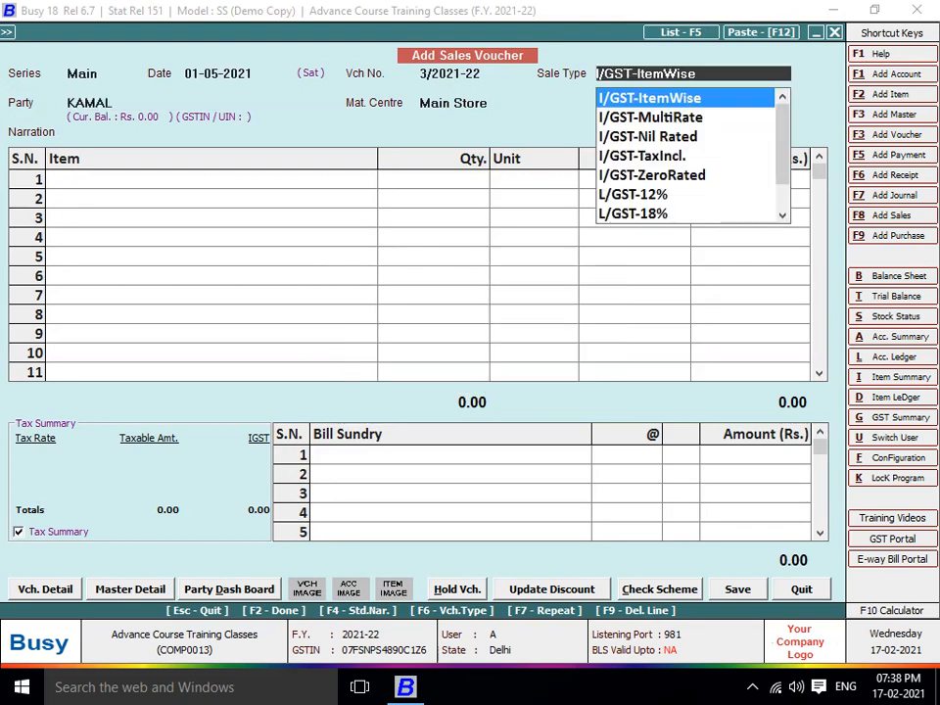
pyautogui.write('L ITE')
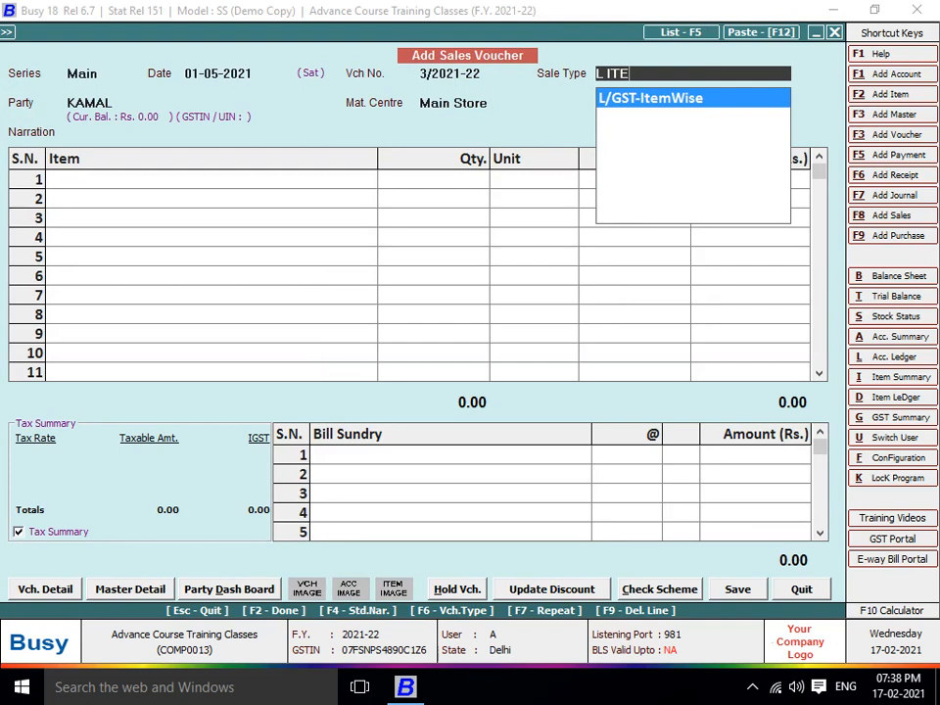
pyautogui.press('BackSpace')
pyautogui.press('BackSpace')
pyautogui.press('BackSpace')
pyautogui.press('BackSpace')
pyautogui.write('M')
pyautogui.press('BackSpace')
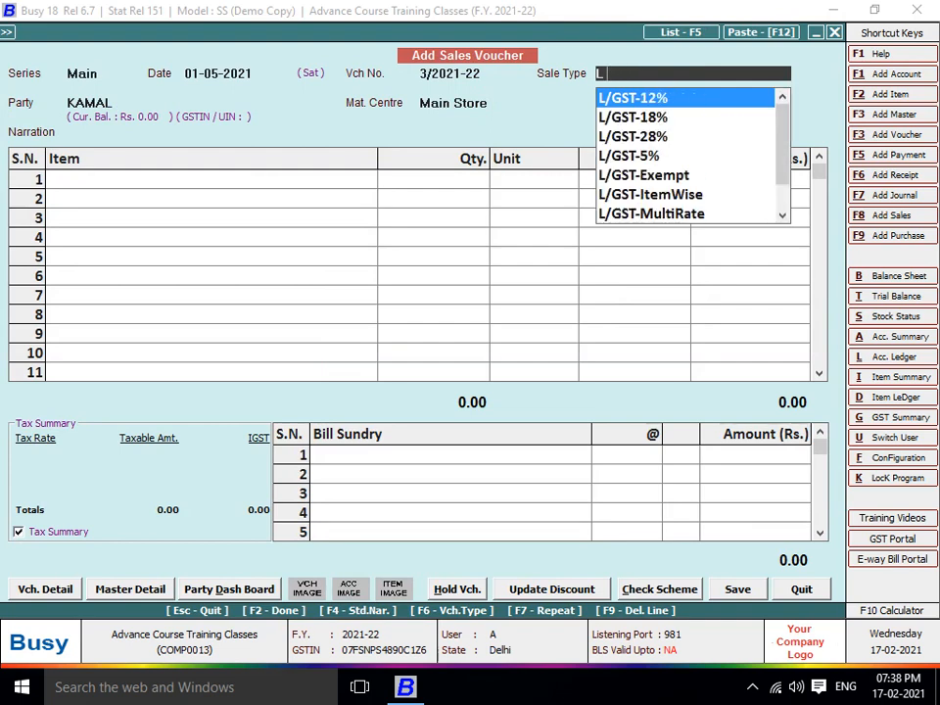
pyautogui.write('IN')
pyautogui.press('Return')
pyautogui.press('Return')
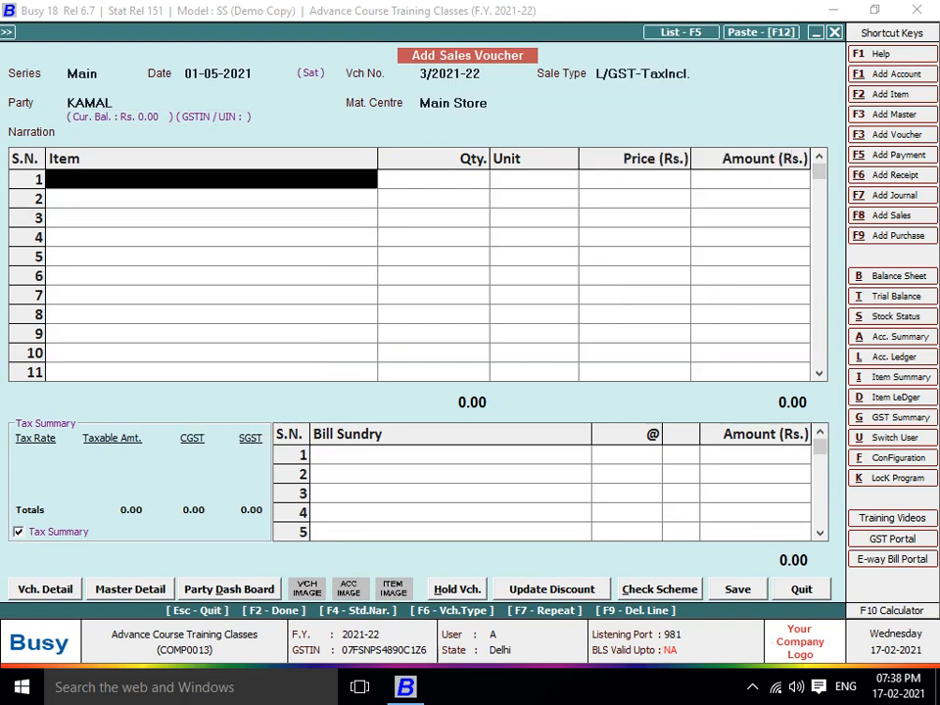
# Start a new item OFFICE RENT REC in the General group, N.A. unit, with GST 18%
pyautogui.write('o')
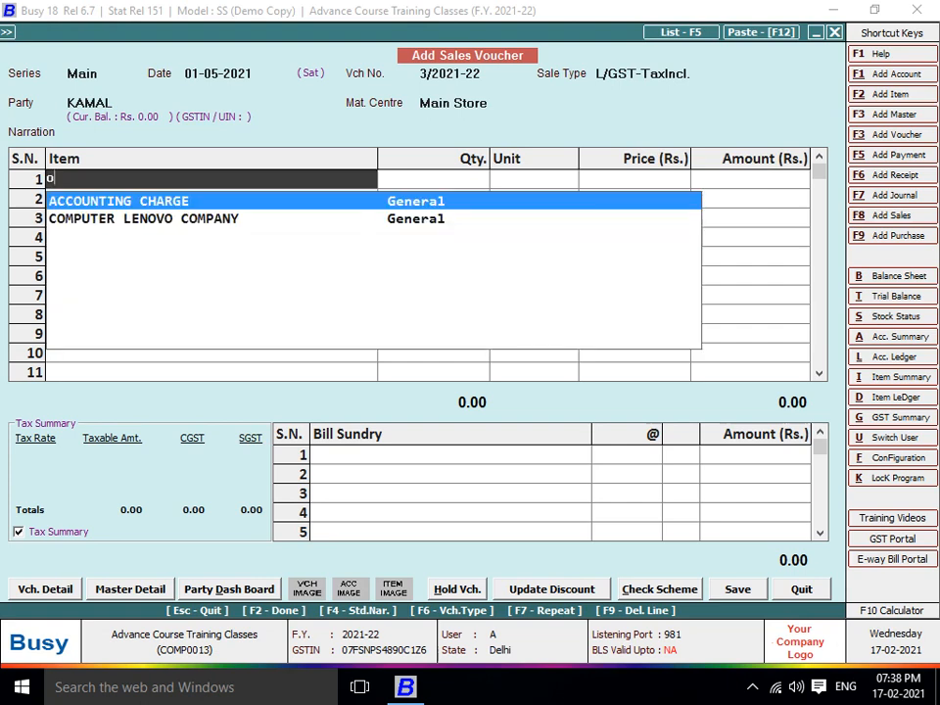
pyautogui.press('F3')
pyautogui.write('OFFICE ')
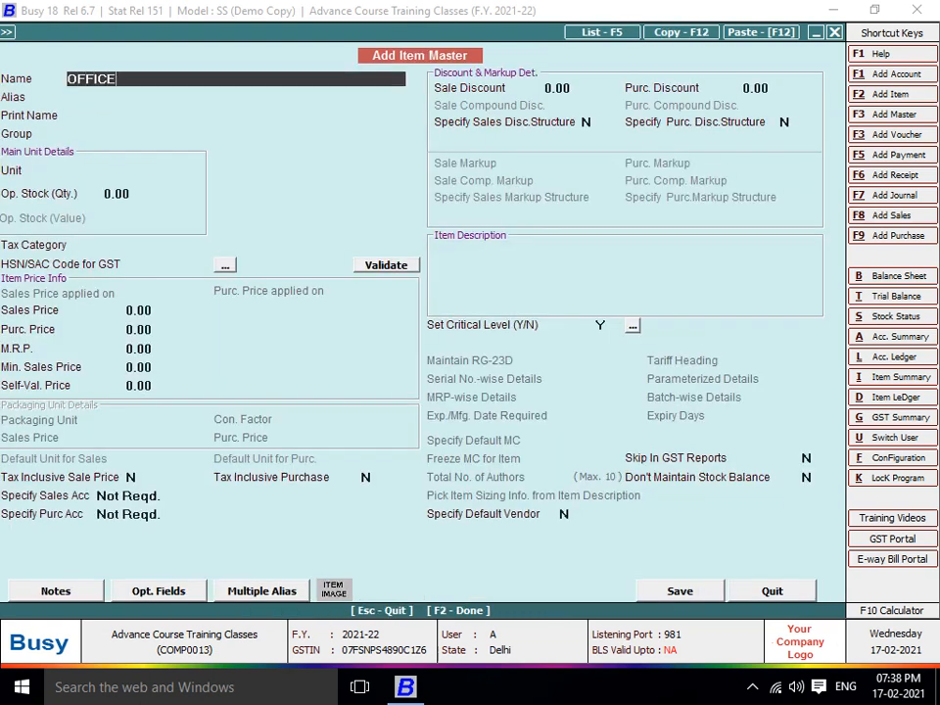
pyautogui.write('RENT REC')
pyautogui.press('Return')
pyautogui.press('Return')
pyautogui.press('Return')
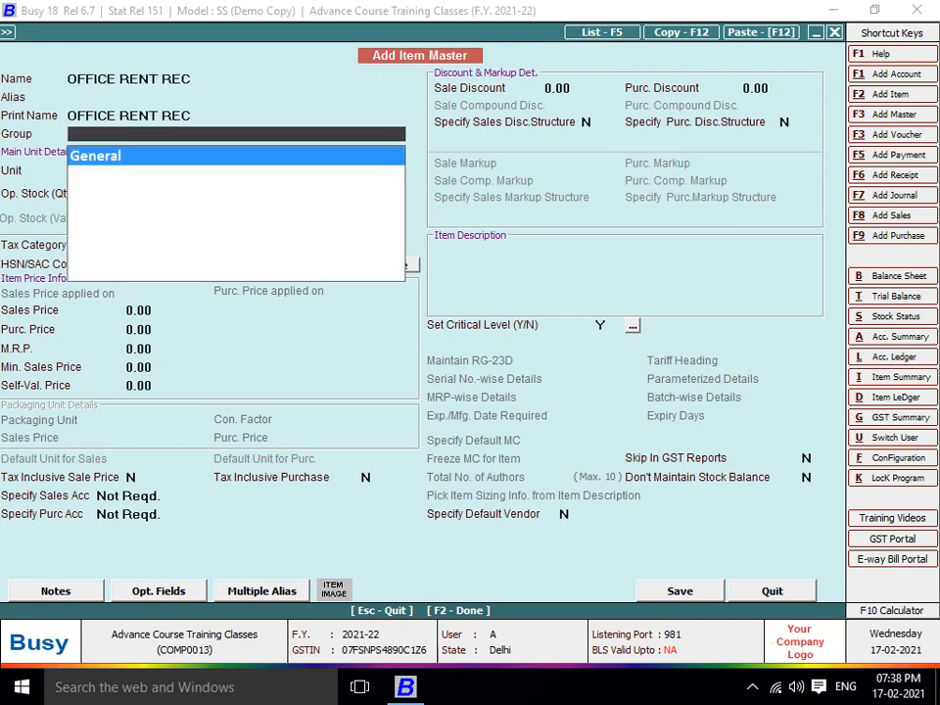
pyautogui.press('Return')
pyautogui.press('Return')
pyautogui.press('Return')
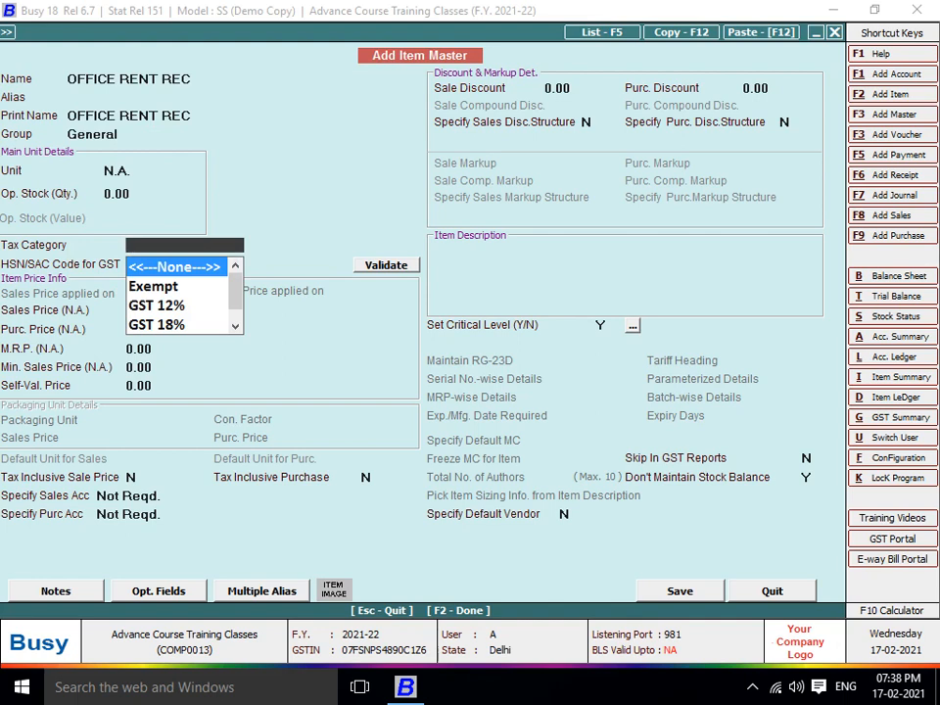
pyautogui.write('18')
pyautogui.press('Return')
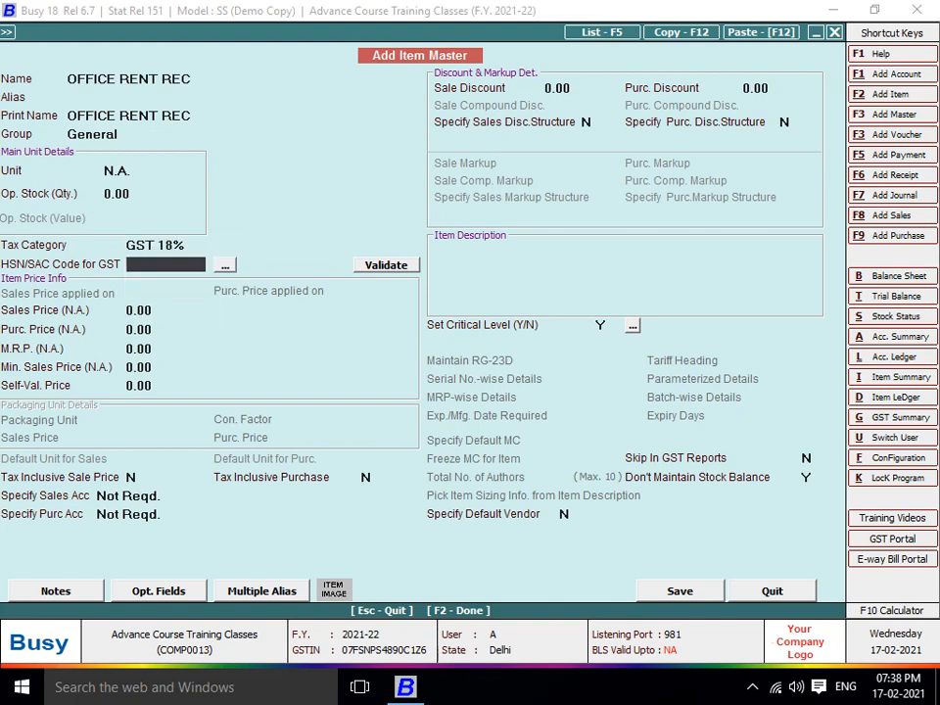
pyautogui.press('Return')
pyautogui.press('Return')
pyautogui.press('Return')
pyautogui.press('Return')
pyautogui.press('Return')
pyautogui.press('Return')
pyautogui.press('Return')
pyautogui.press('Return')
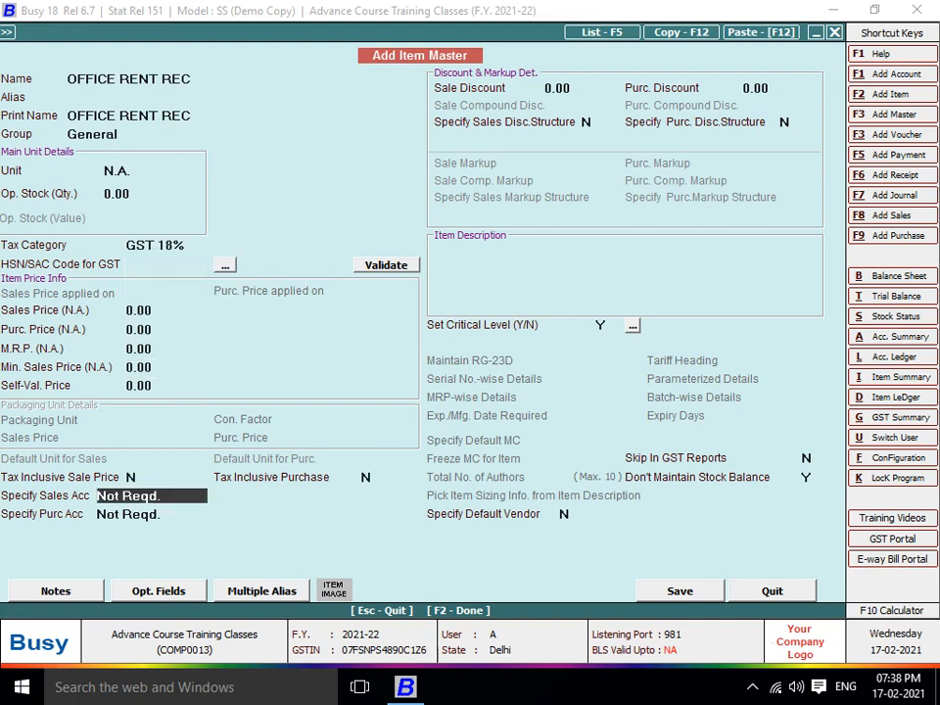
# Specify a new OFFICE RENT REC sales account under the Income (Indirect) group
pyautogui.press('space')
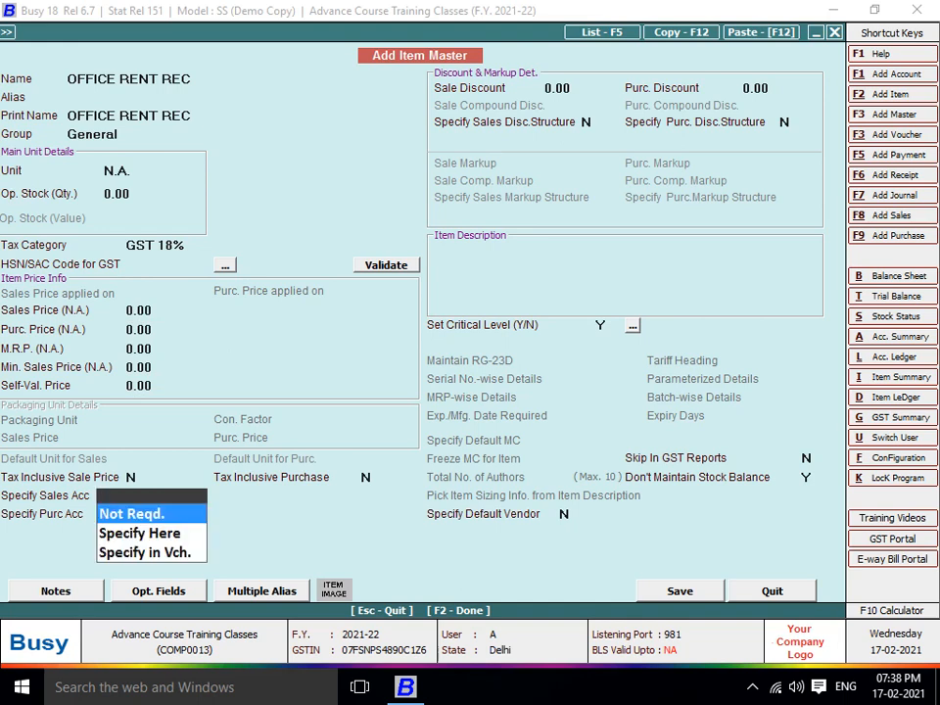
pyautogui.press('Down')
pyautogui.press('Return')
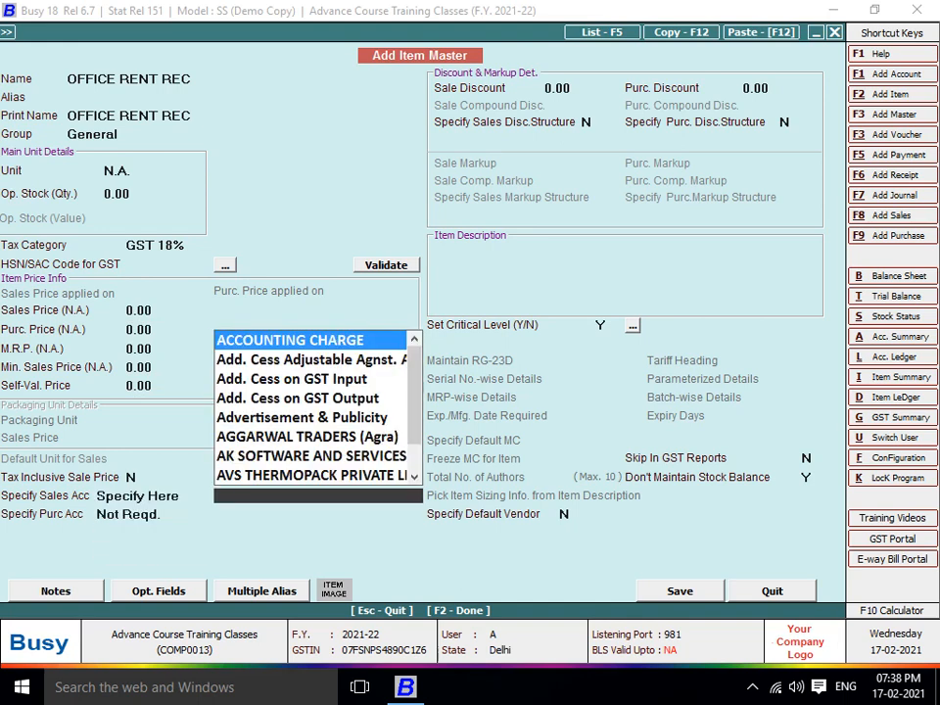
pyautogui.press('F3')
pyautogui.write('OFFICE RENT')
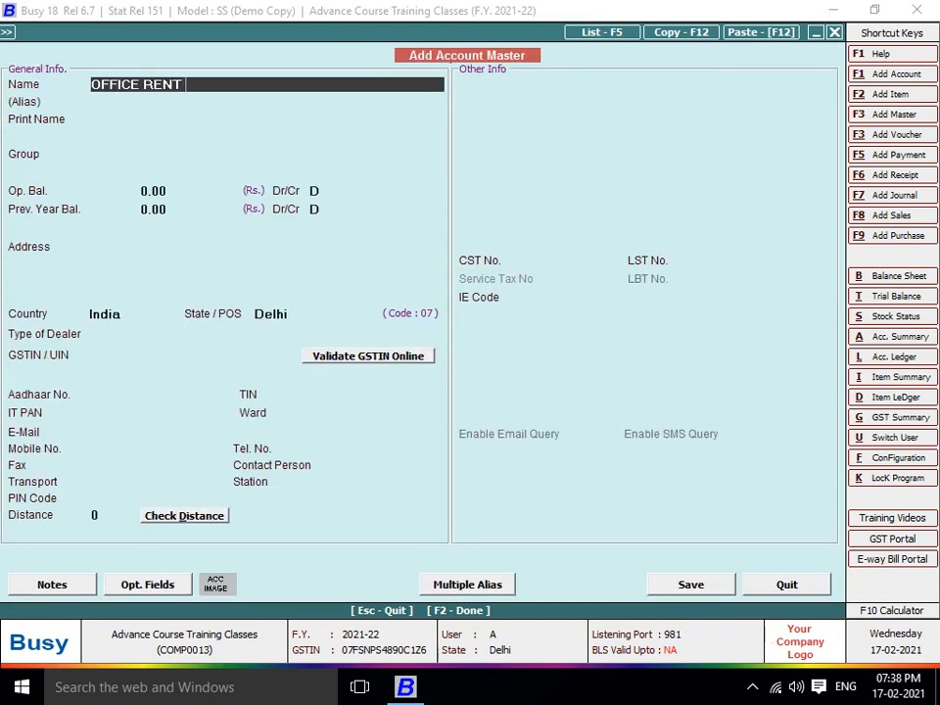
pyautogui.write(' REC')
pyautogui.press('Return')
pyautogui.press('Return')
pyautogui.write('SU')
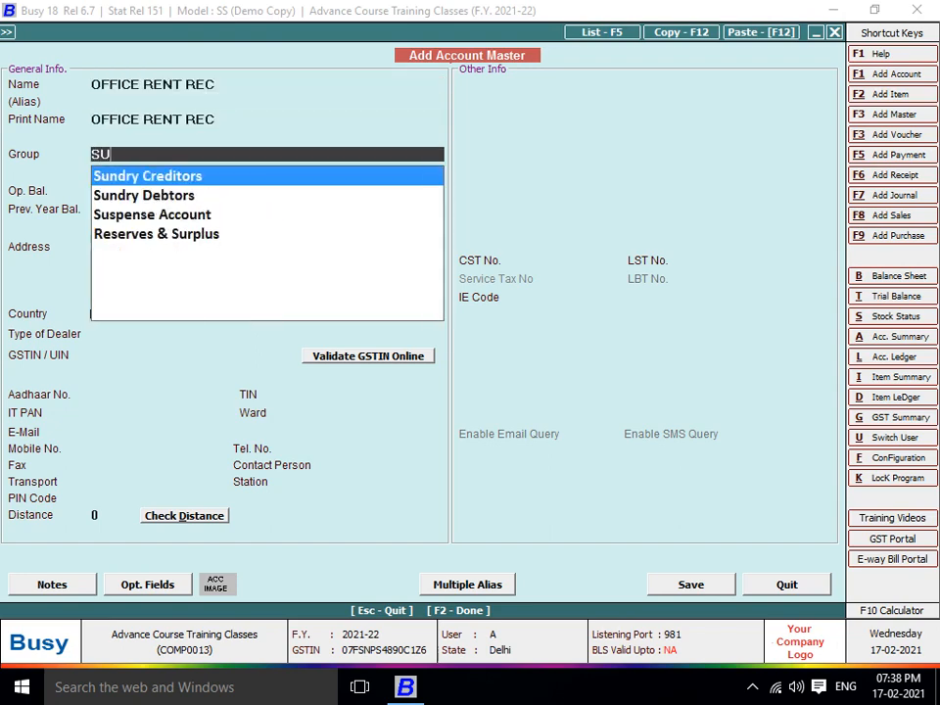
pyautogui.press('BackSpace')
pyautogui.press('BackSpace')
pyautogui.write('INC')
pyautogui.press('Down')
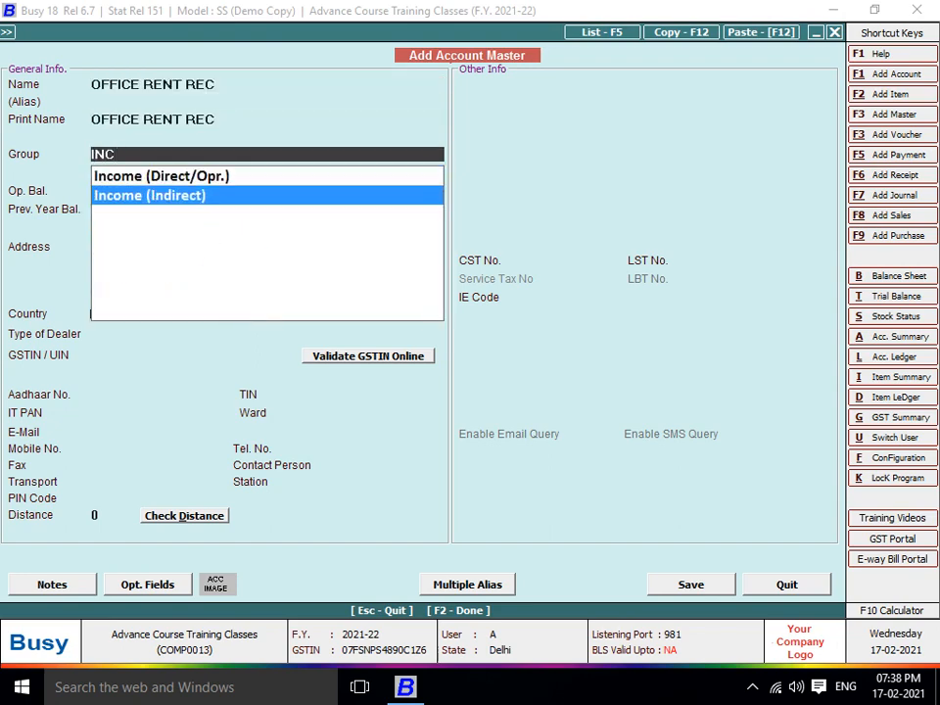
pyautogui.press('Return')
pyautogui.press('Return')
pyautogui.press('Return')
pyautogui.press('Return')
# Finish the account and save the OFFICE RENT REC item despite the missing HSN/SAC code
pyautogui.press('F2')
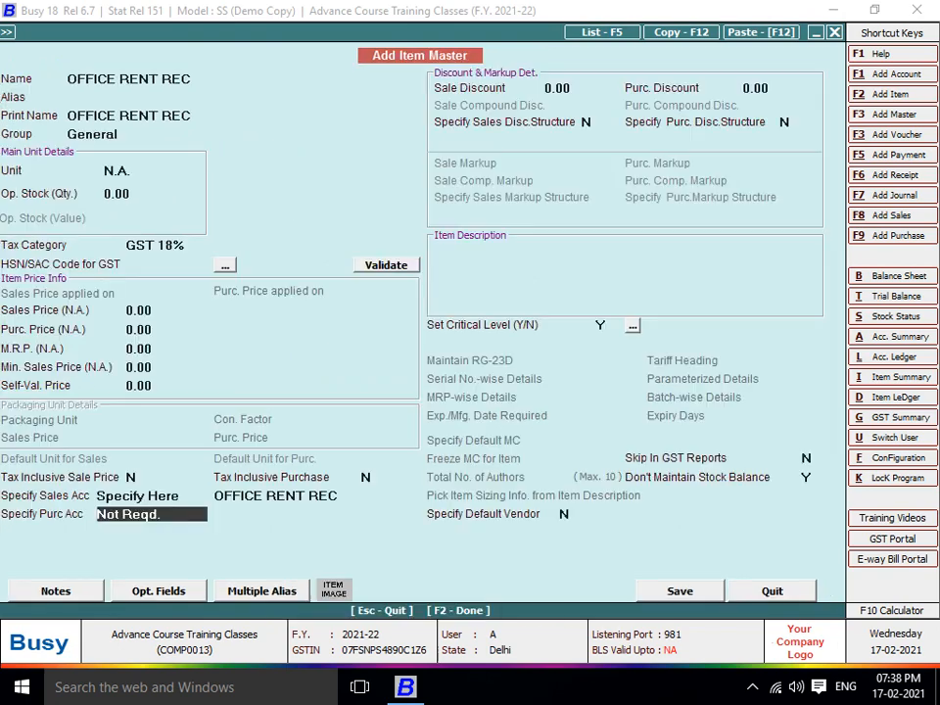
pyautogui.press('F2')
pyautogui.press('y')
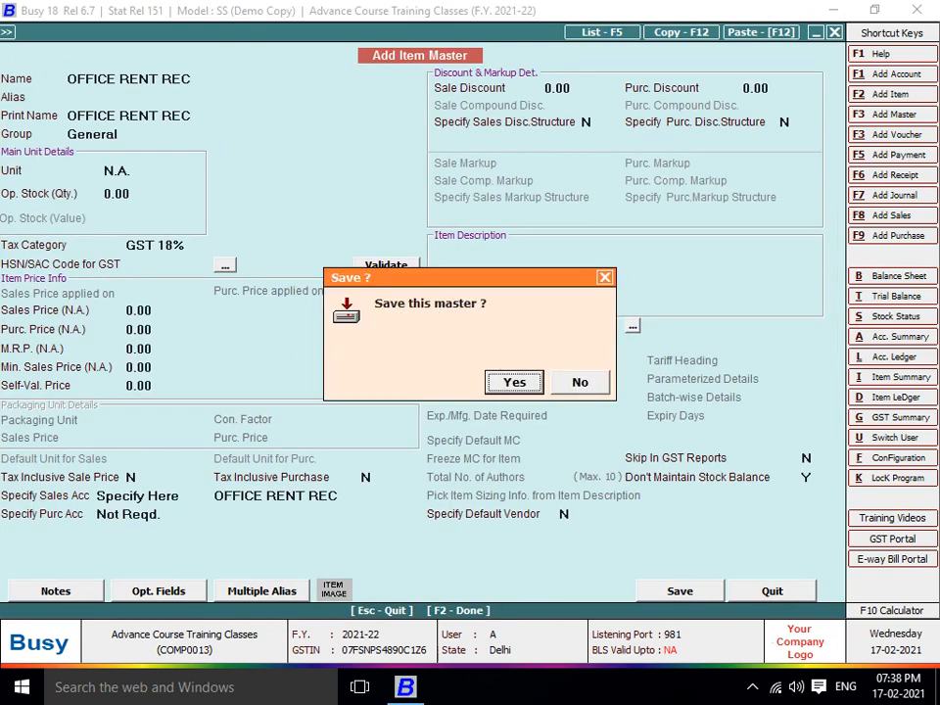
pyautogui.press('Return')
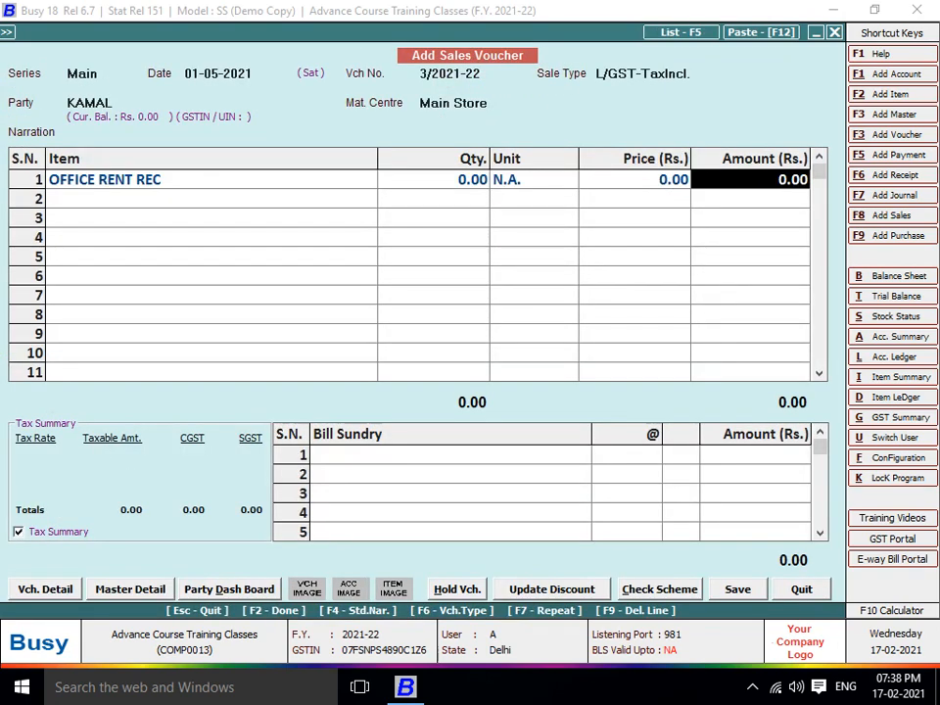
# Enter 5,00,000 as the item amount, then correct it to 4,50,000 tax-inclusive
pyautogui.write('500000')
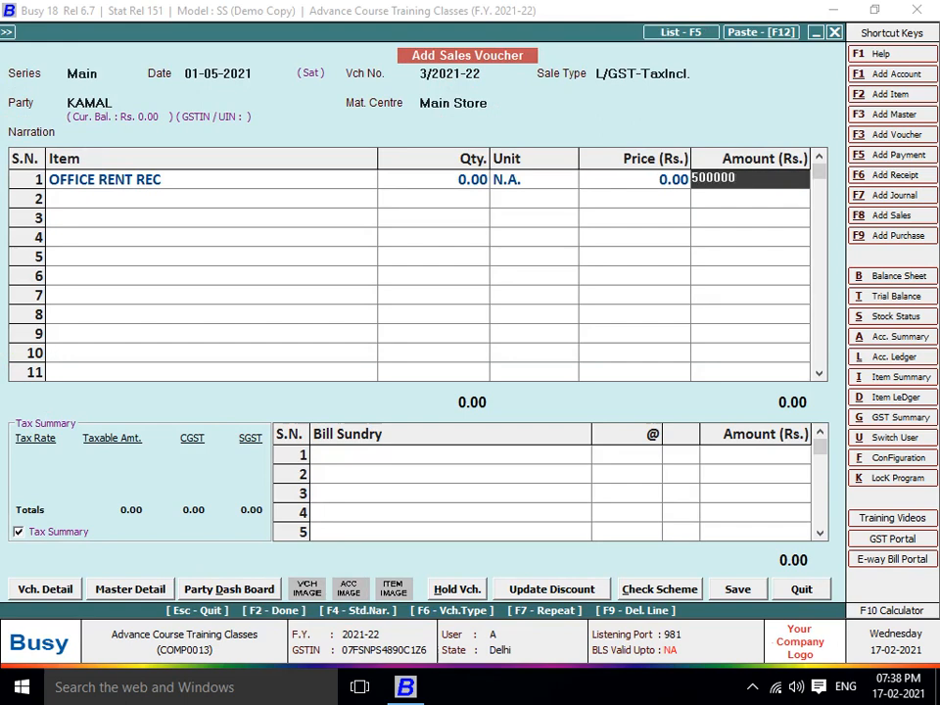
pyautogui.press('Return')
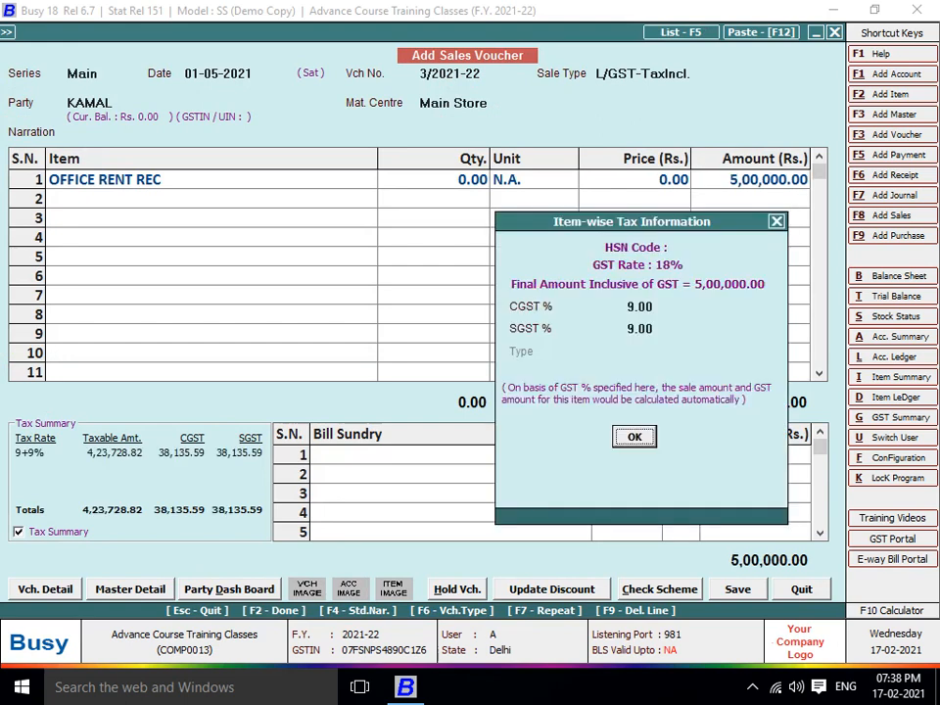
pyautogui.press('Return')
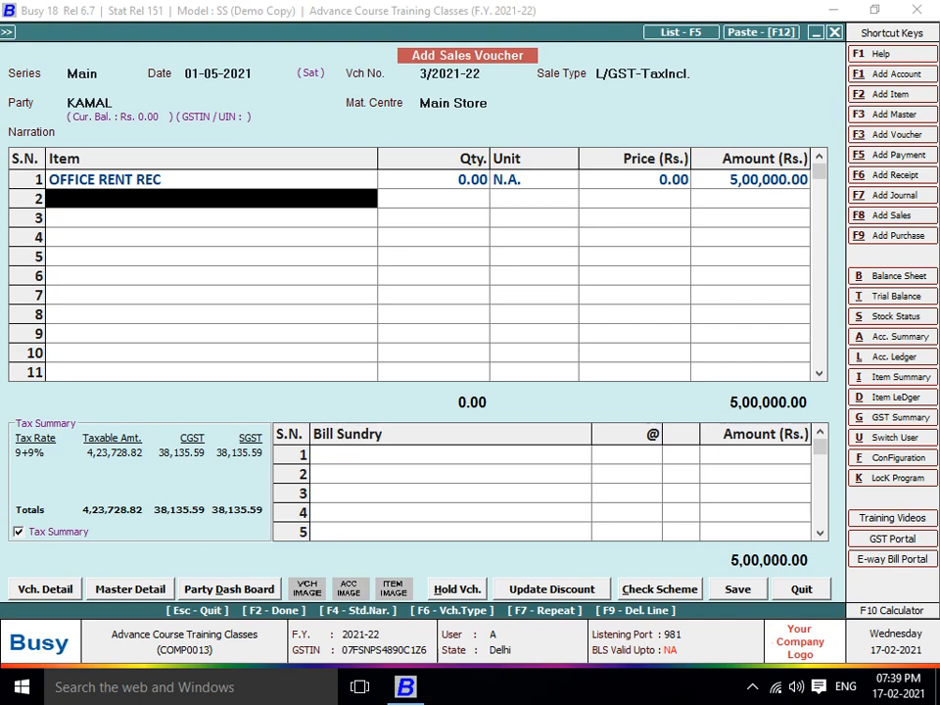
pyautogui.press('Up')
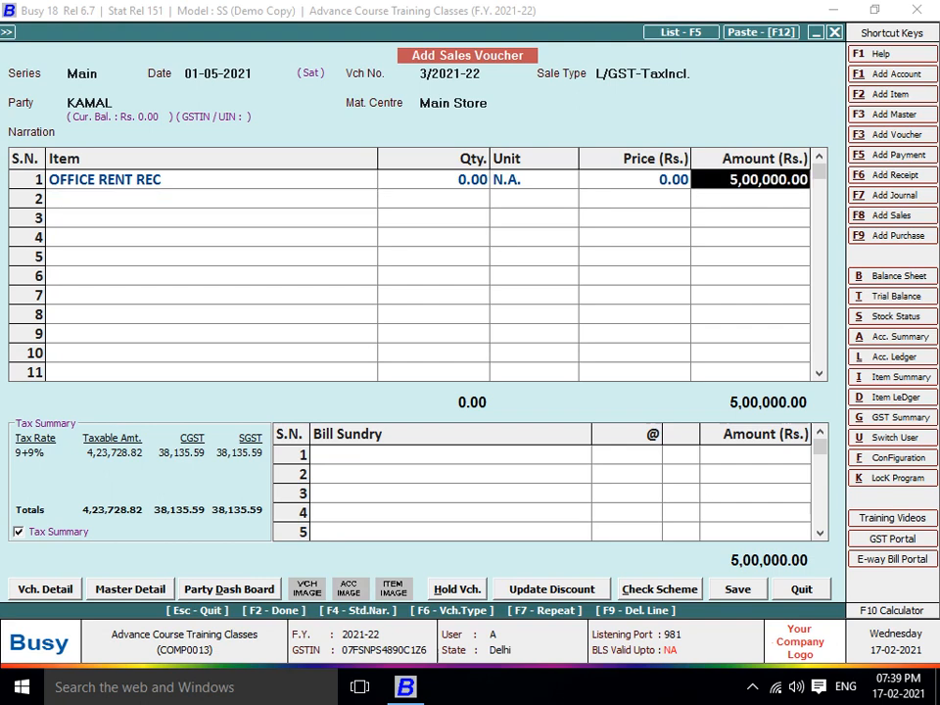
pyautogui.press('BackSpace')
pyautogui.write('450000')
pyautogui.press('Return')
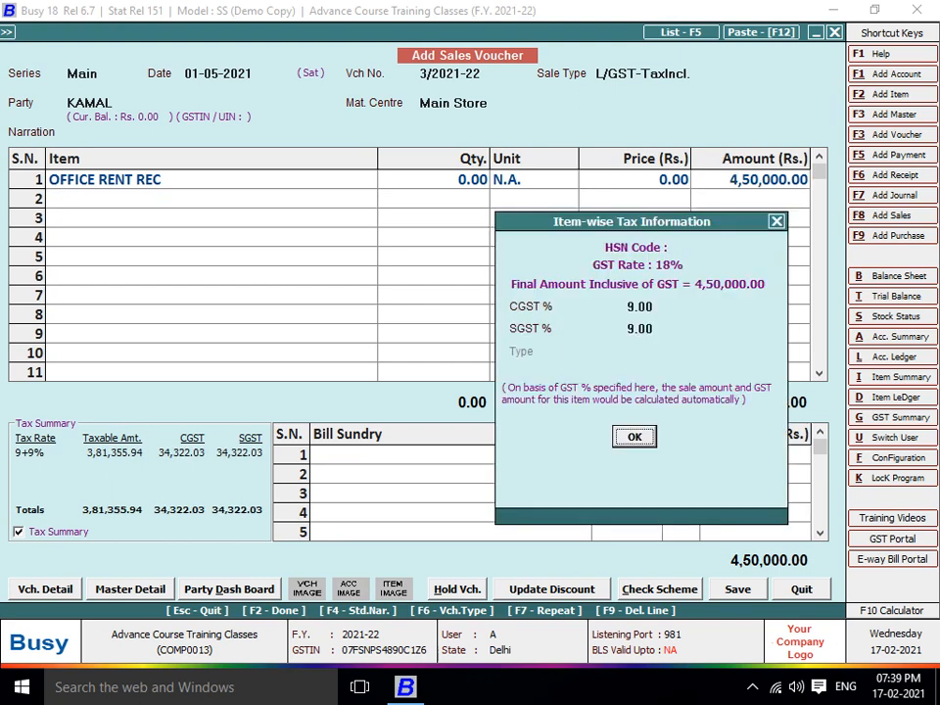
pyautogui.press('Return')
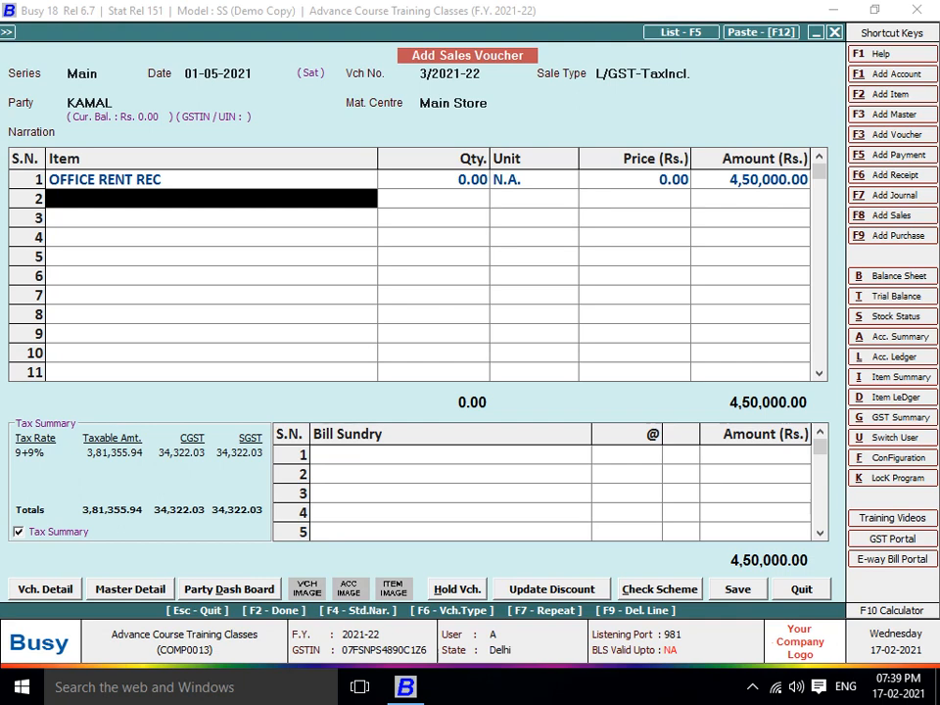
# Save the 4,50,000.00 voucher despite the missing PAN, skip printing, and close the form
pyautogui.press('Return')
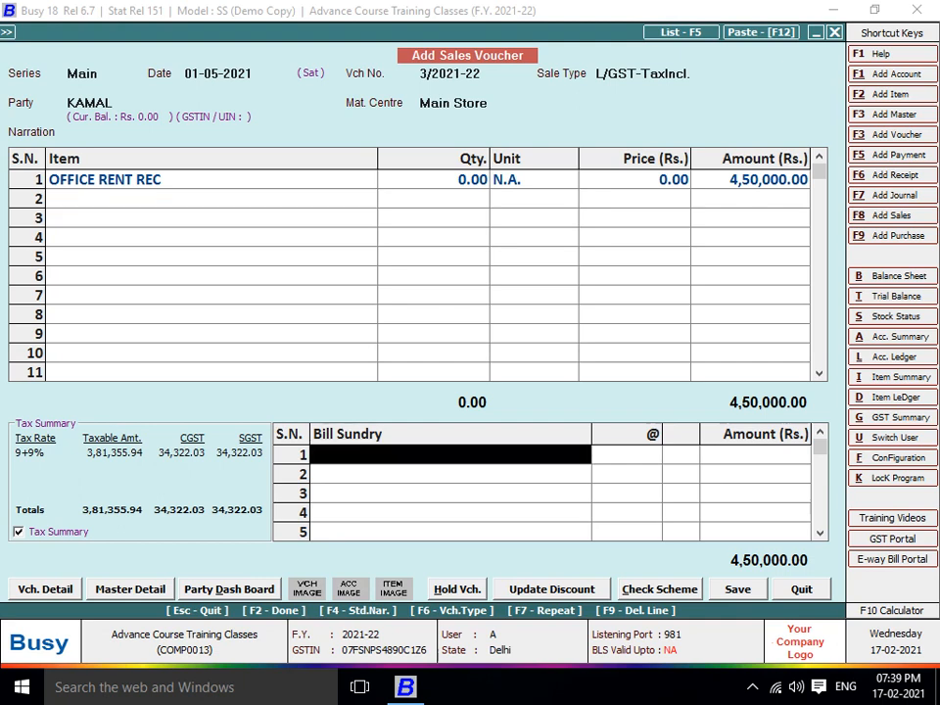
pyautogui.press('Return')
pyautogui.press('F2')
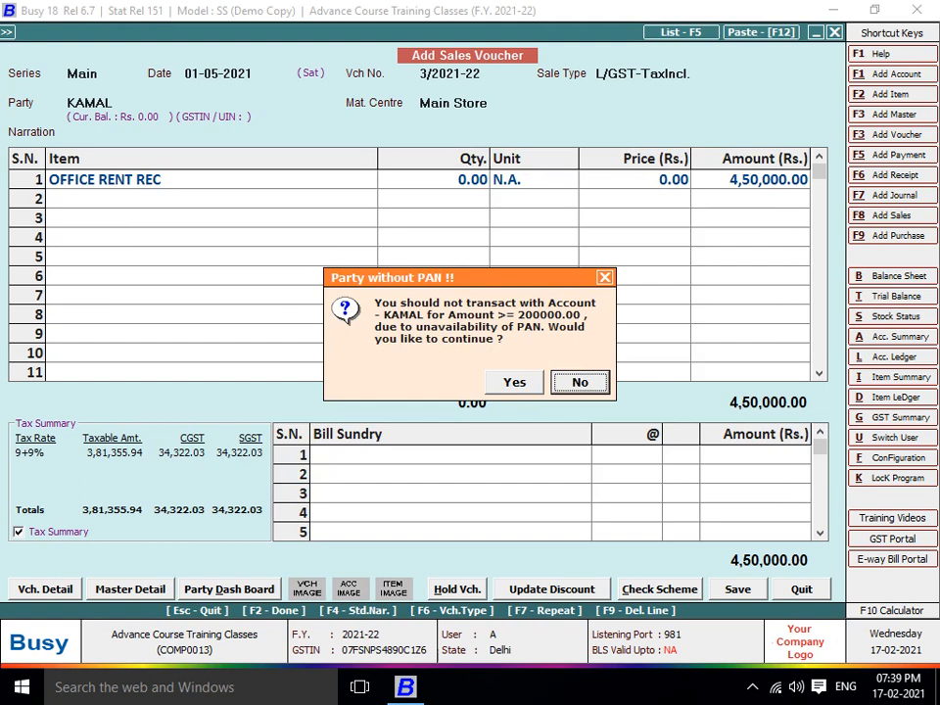
pyautogui.press('Left')
pyautogui.press('Return')
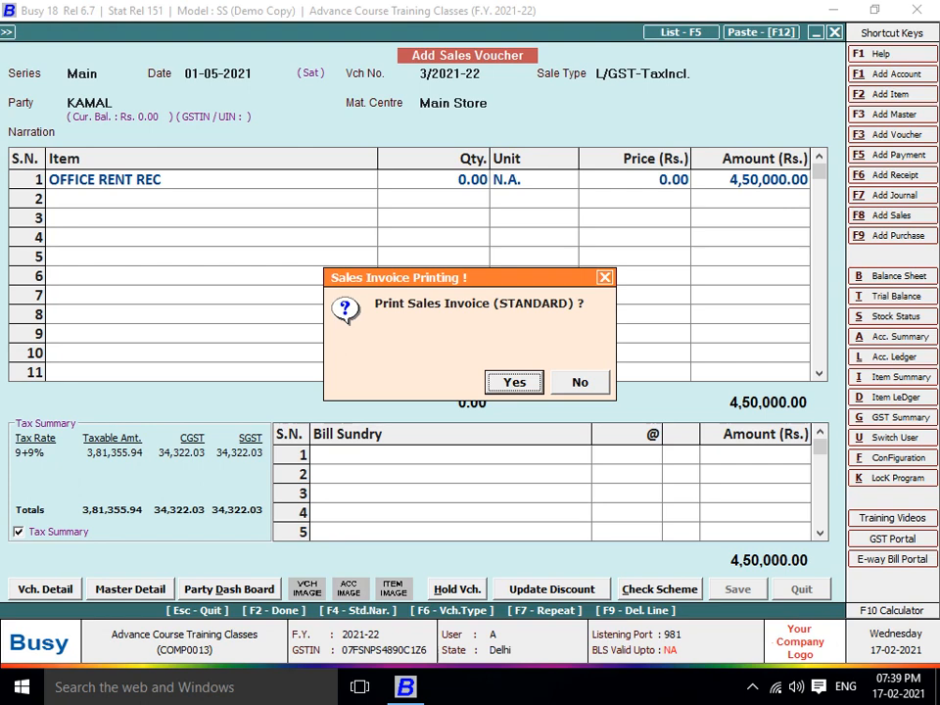
pyautogui.press('Escape')
pyautogui.press('Escape')
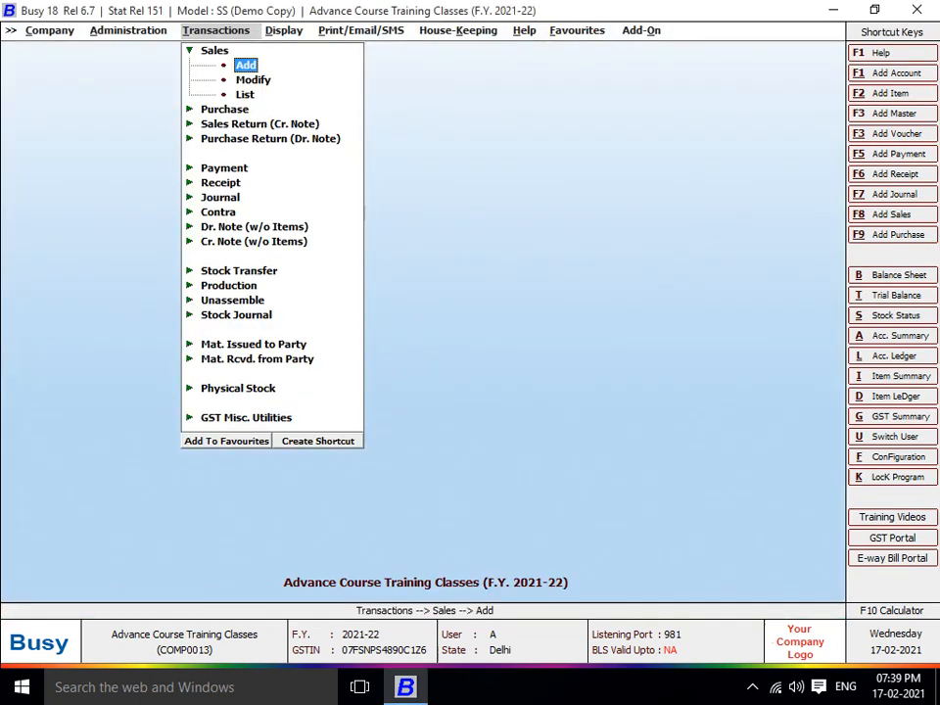
pyautogui.press('Escape')
pyautogui.press('Escape')
# Add a journal voucher with GST nature Not Applicable, debiting Cash 5,00,000
pyautogui.press('Return')
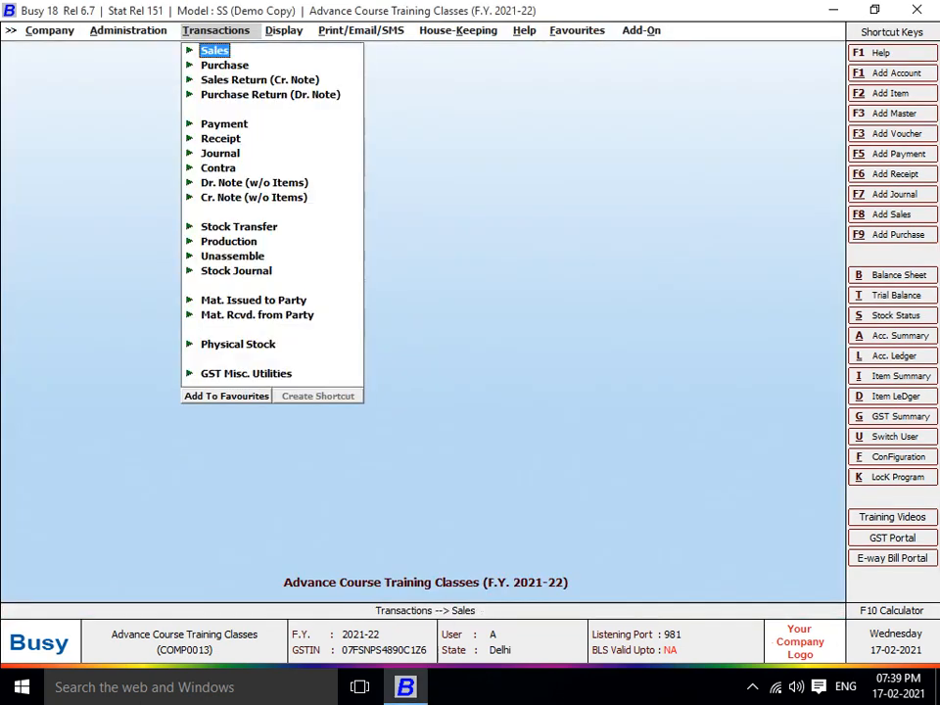
pyautogui.press('Down')
pyautogui.press('Down')
pyautogui.press('Down')
pyautogui.press('Down')
pyautogui.press('Down')
pyautogui.press('Down')
pyautogui.press('Return')
pyautogui.press('Return')
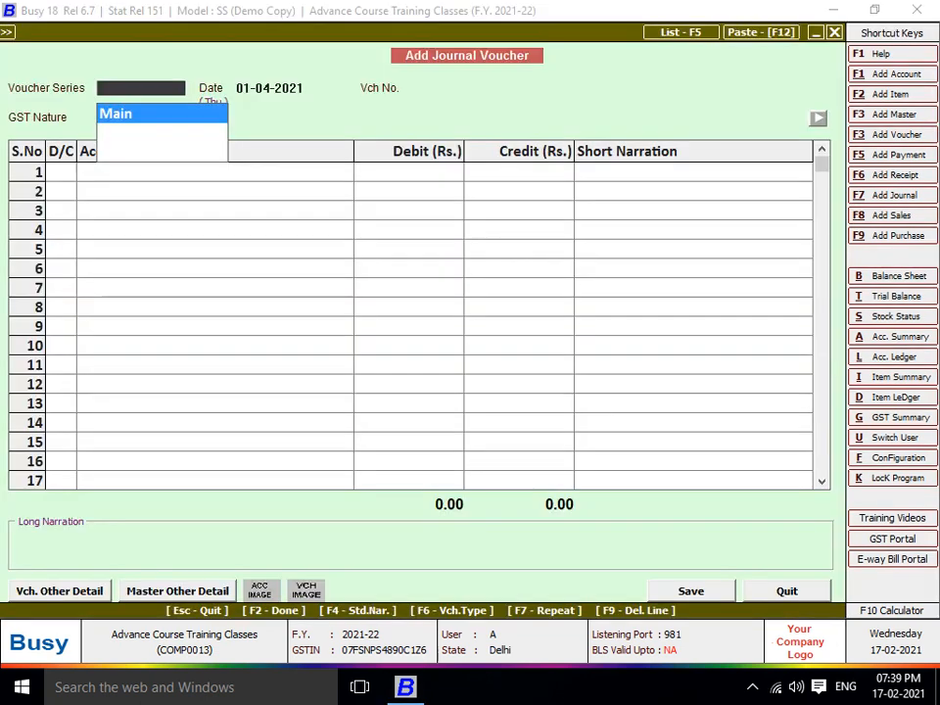
pyautogui.press('Return')
pyautogui.press('Return')
pyautogui.press('Return')
pyautogui.write('cas')
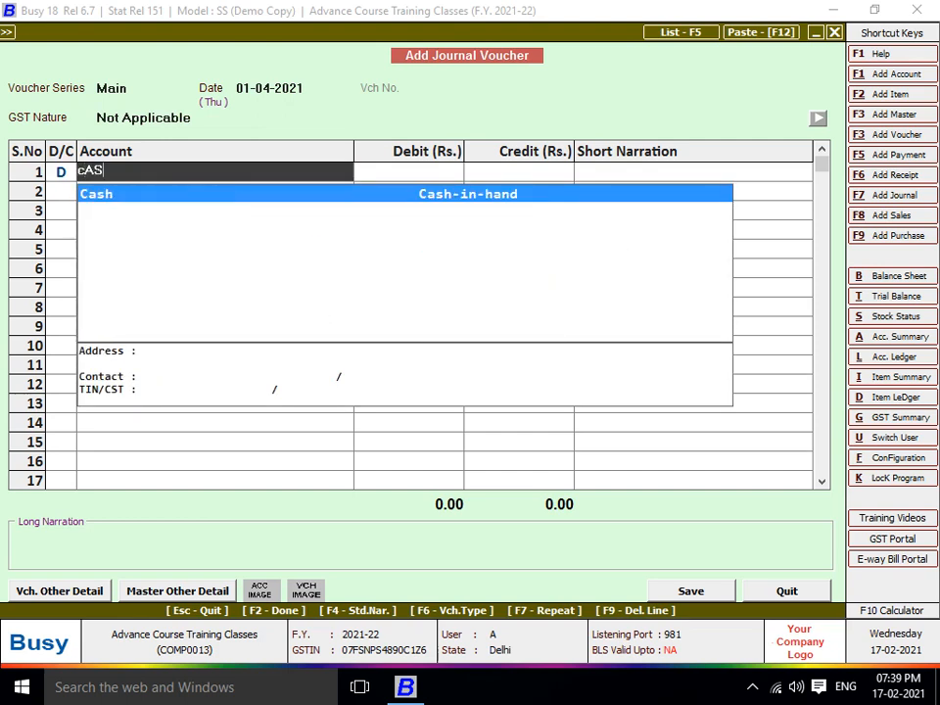
pyautogui.press('Return')
pyautogui.write('500000')
pyautogui.press('Return')
pyautogui.press('Return')
pyautogui.press('Return')
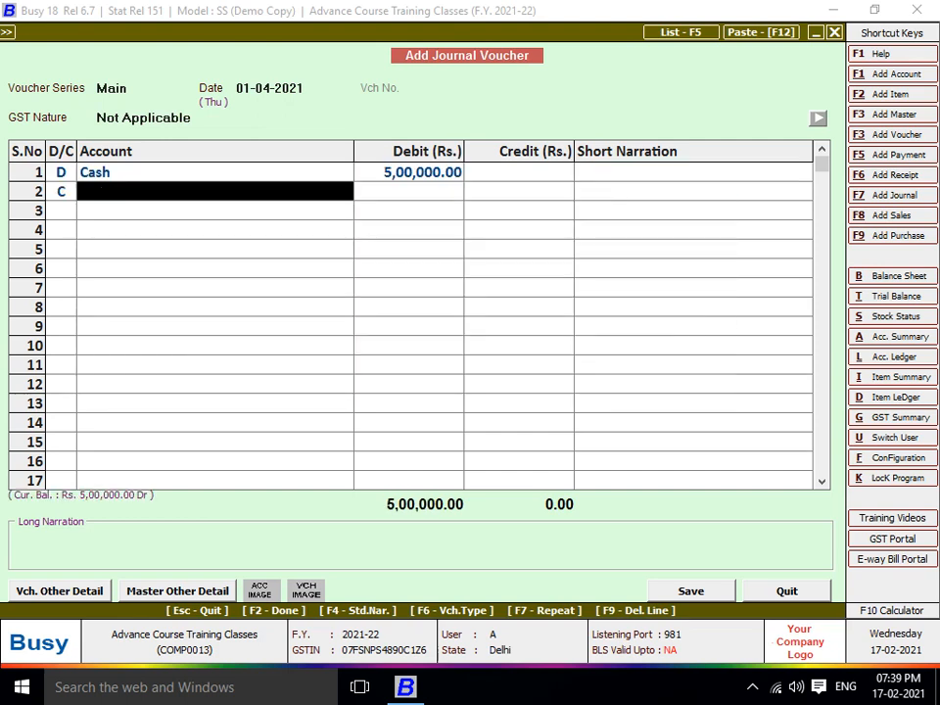
# Create CAPITAL under Capital Account, credit it, and save the journal past the cash-limit warning
pyautogui.hotkey('alt', 'c')
pyautogui.write('CAPITAL')
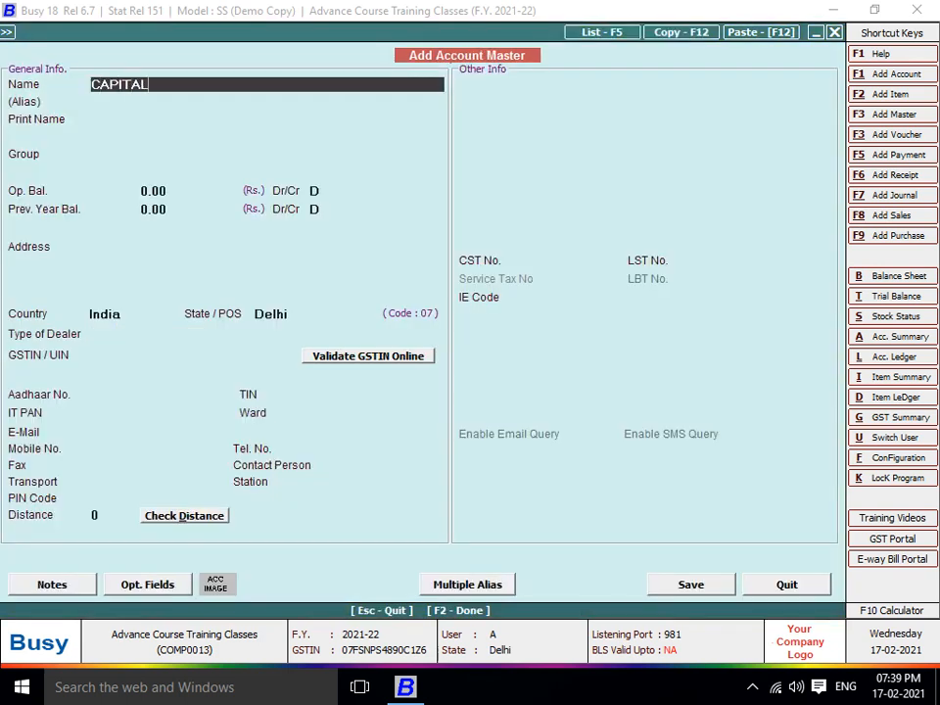
pyautogui.press('Return')
pyautogui.press('Return')
pyautogui.press('Return')
pyautogui.press('F2')
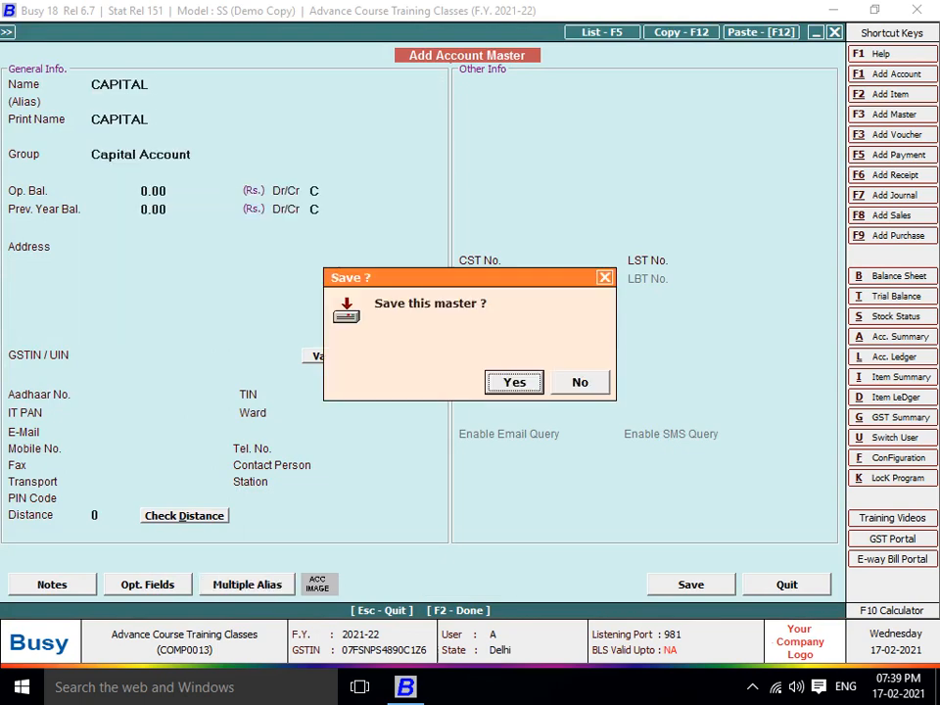
pyautogui.press('Return')
pyautogui.press('Return')
pyautogui.press('Return')
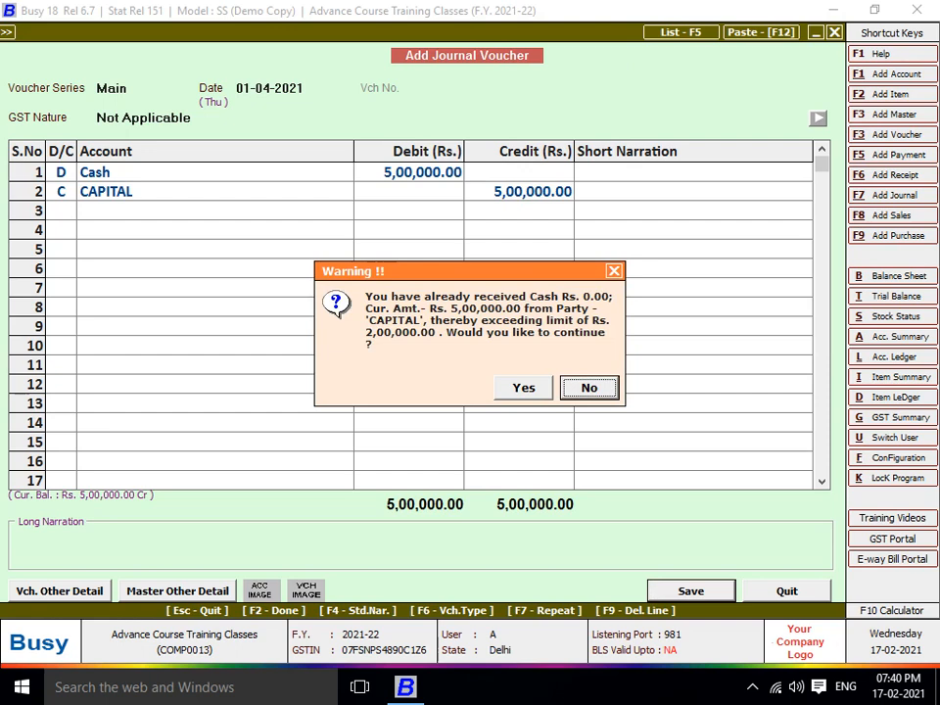
pyautogui.press('y')
pyautogui.press('Return')
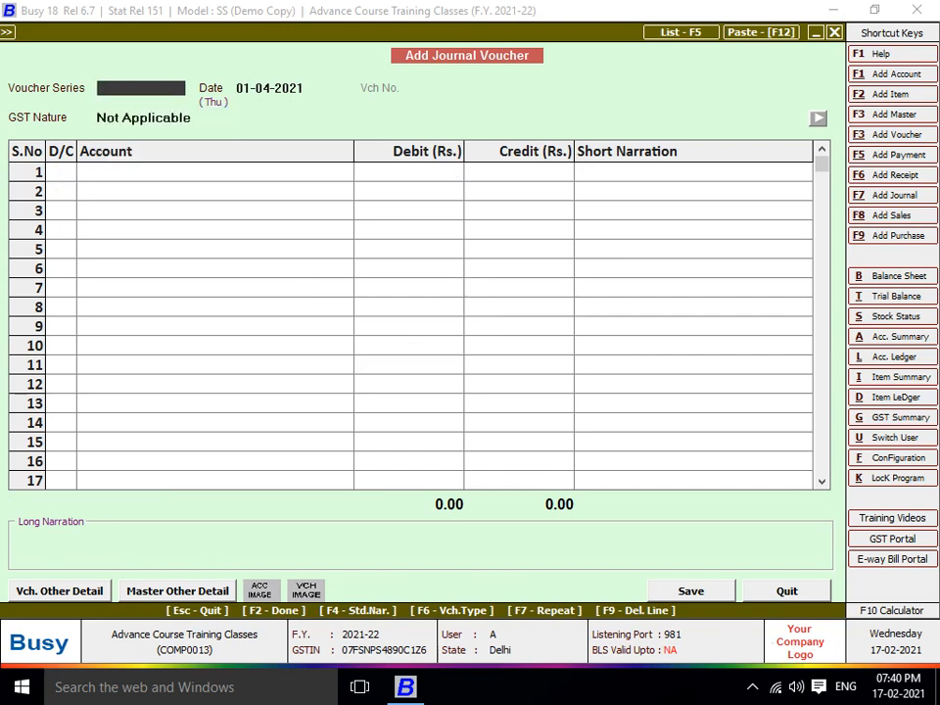
pyautogui.press('Escape')
pyautogui.press('Right')
# Display the GST Summary report for 01-04-2021 to 31-05-2021
pyautogui.press('Down')
pyautogui.press('Down')
pyautogui.press('Down')
pyautogui.press('Down')
pyautogui.press('Down')
pyautogui.press('Down')
pyautogui.press('Down')
pyautogui.press('Down')
pyautogui.press('Down')
pyautogui.press('Down')
pyautogui.press('Down')
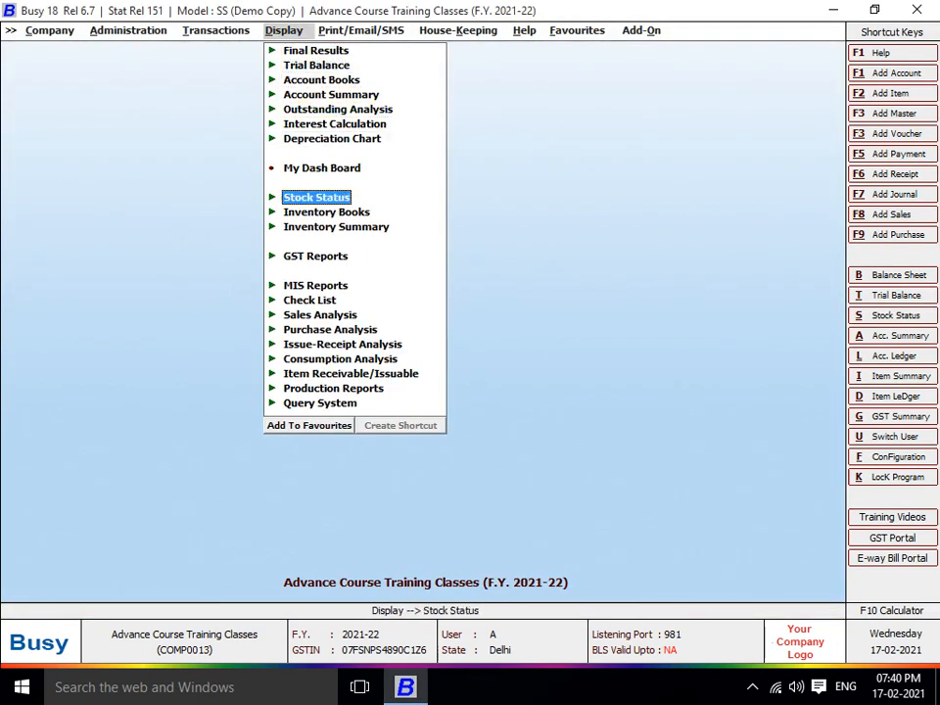
pyautogui.press('Return')
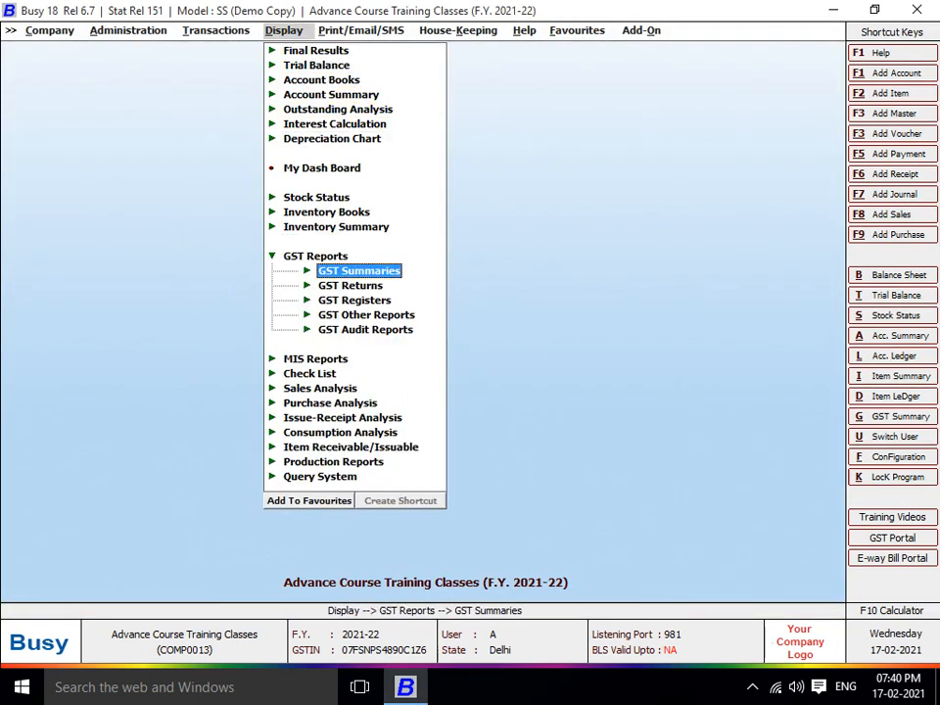
pyautogui.press('Return')
pyautogui.press('Return')
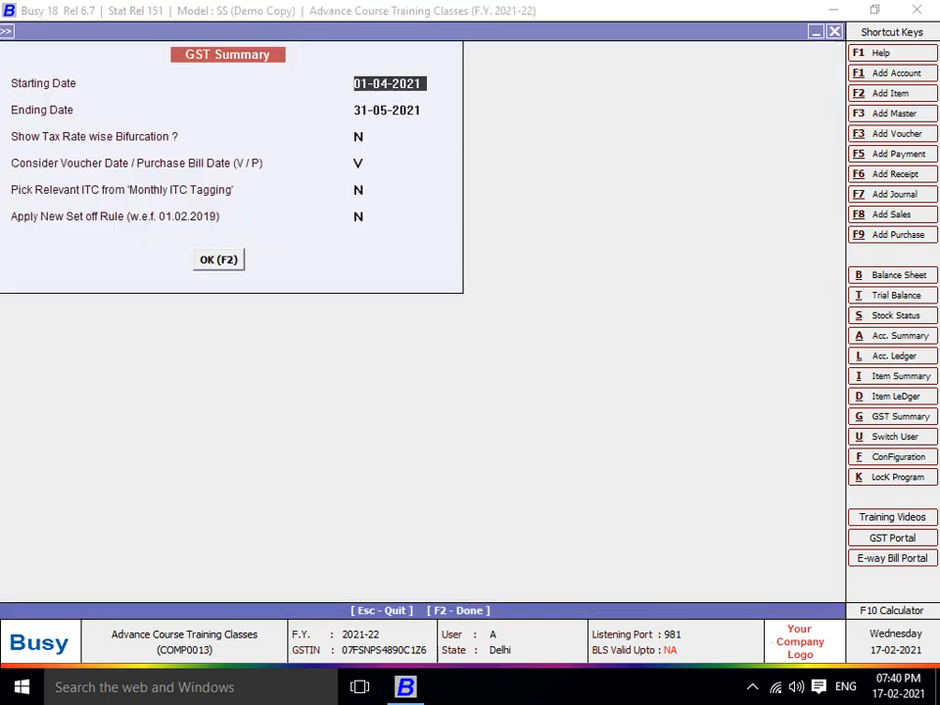
pyautogui.press('Return')
pyautogui.press('Return')
pyautogui.press('Return')
pyautogui.press('Return')
pyautogui.press('Return')
pyautogui.press('Return')
pyautogui.press('Return')
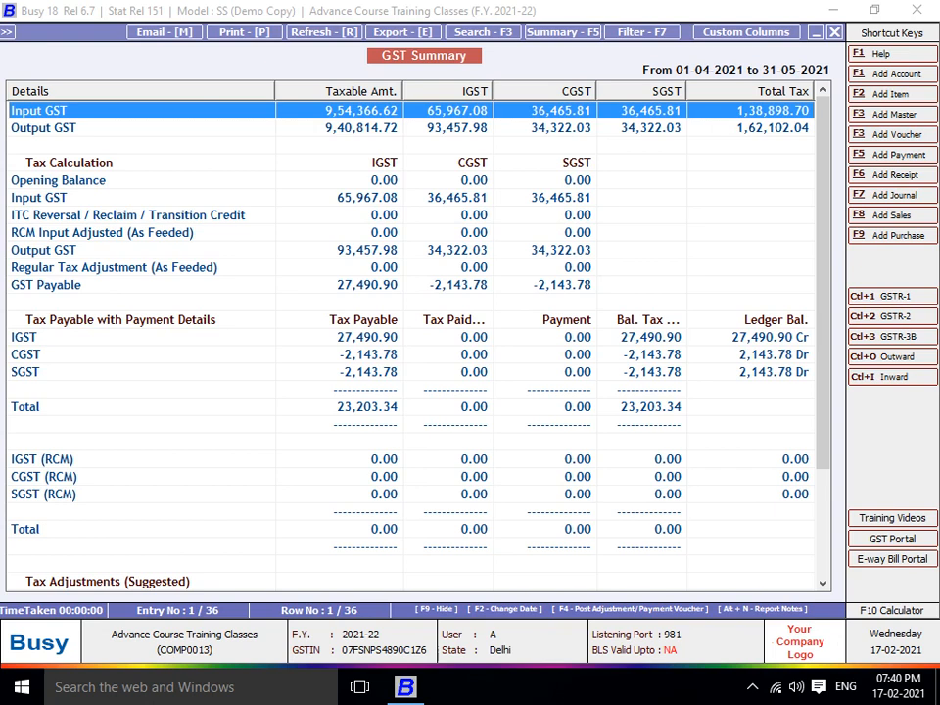
# Minimise Busy to the desktop and bring up the screen recorder controls
pyautogui.press('super+d')
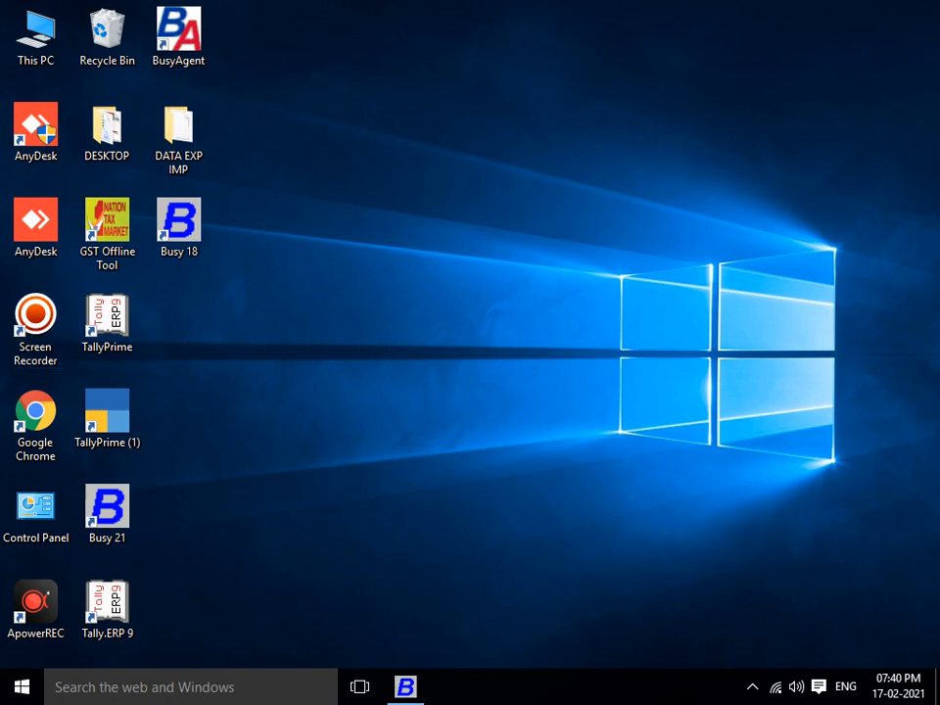
pyautogui.click(753, 687)
pyautogui.click(771, 649)
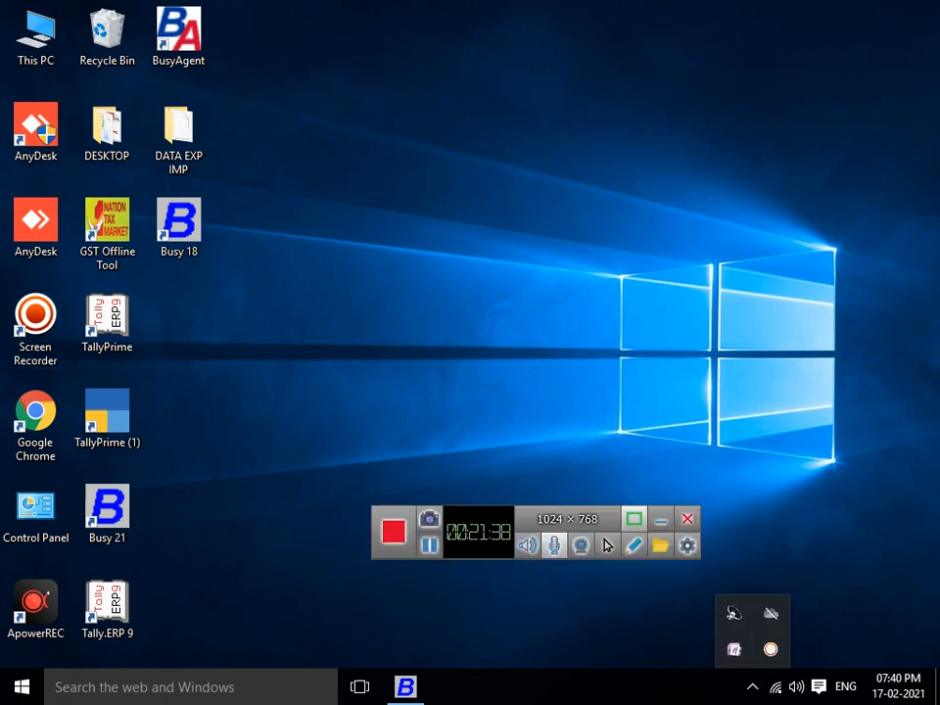